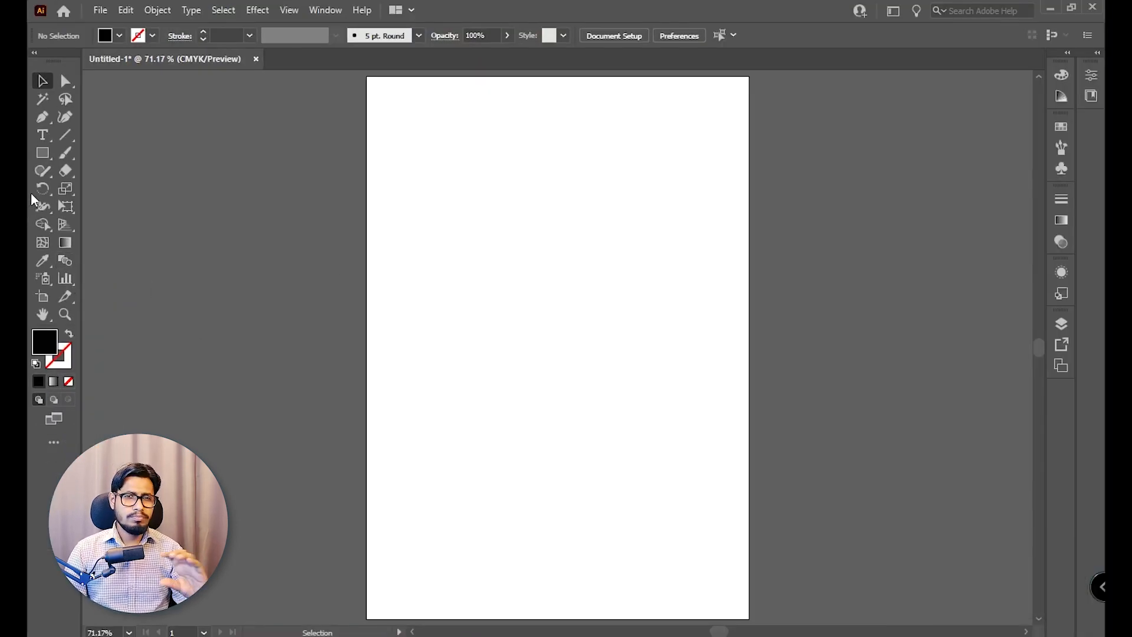
Draw a black circle near the middle of the artboard and a similarly sized black square above it.
right_click(35, 148)
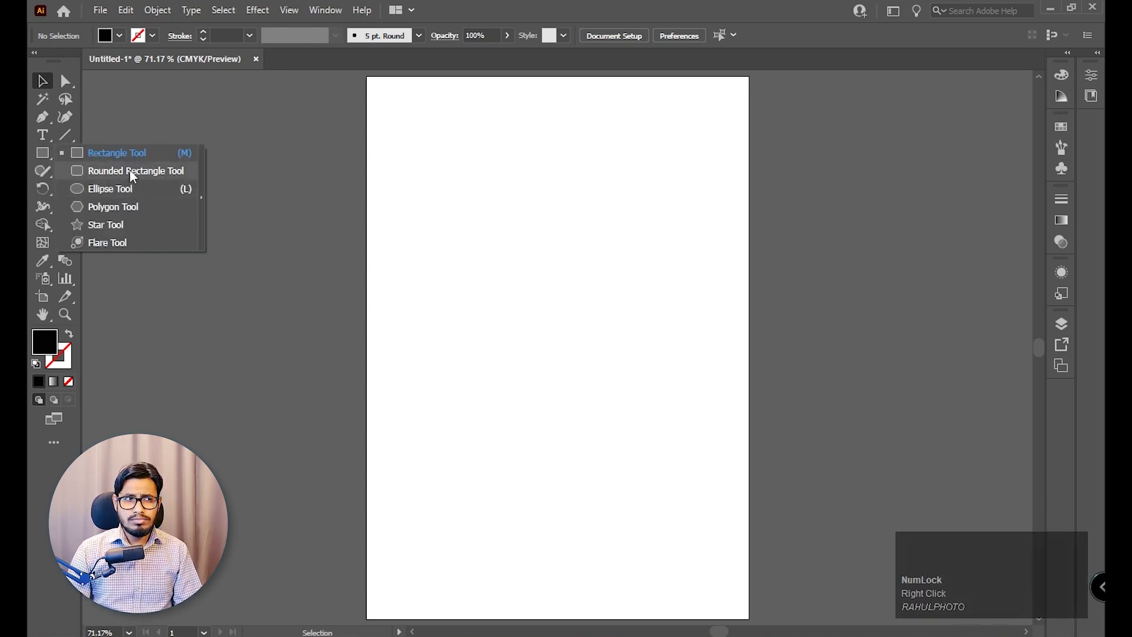
click(112, 190)
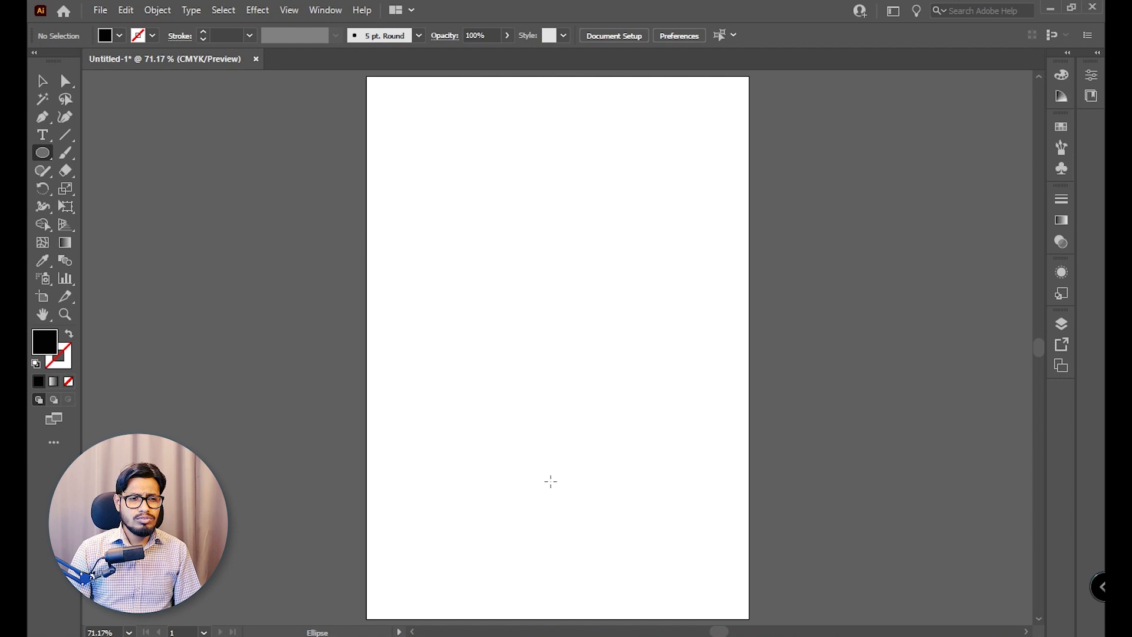
drag(543, 373, 567, 401)
drag(42, 158, 91, 154)
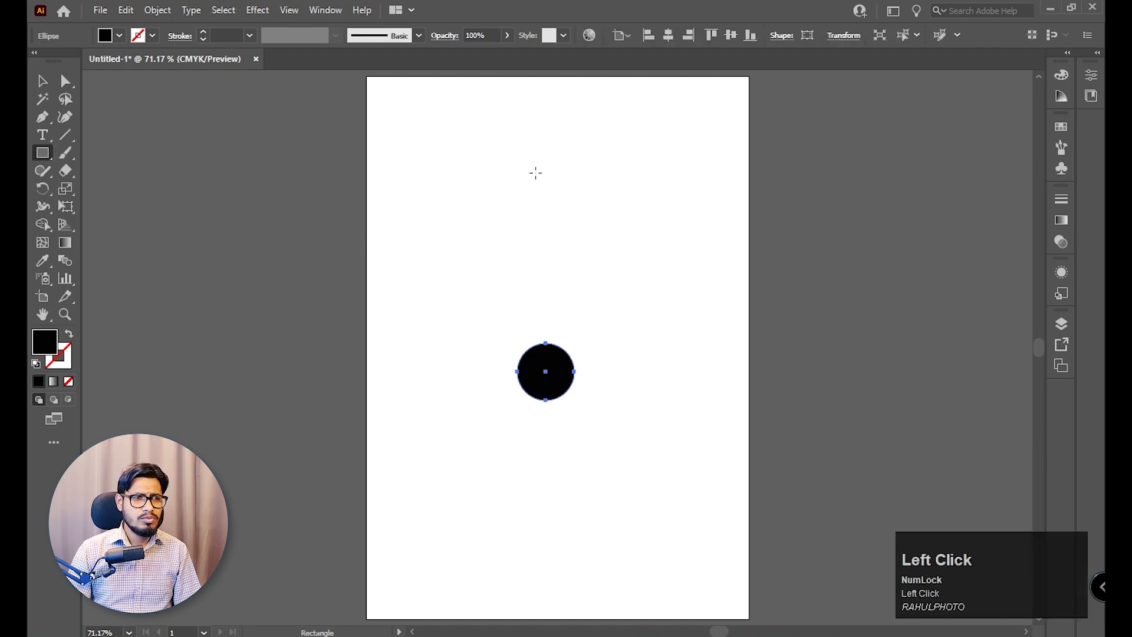
drag(509, 148, 567, 204)
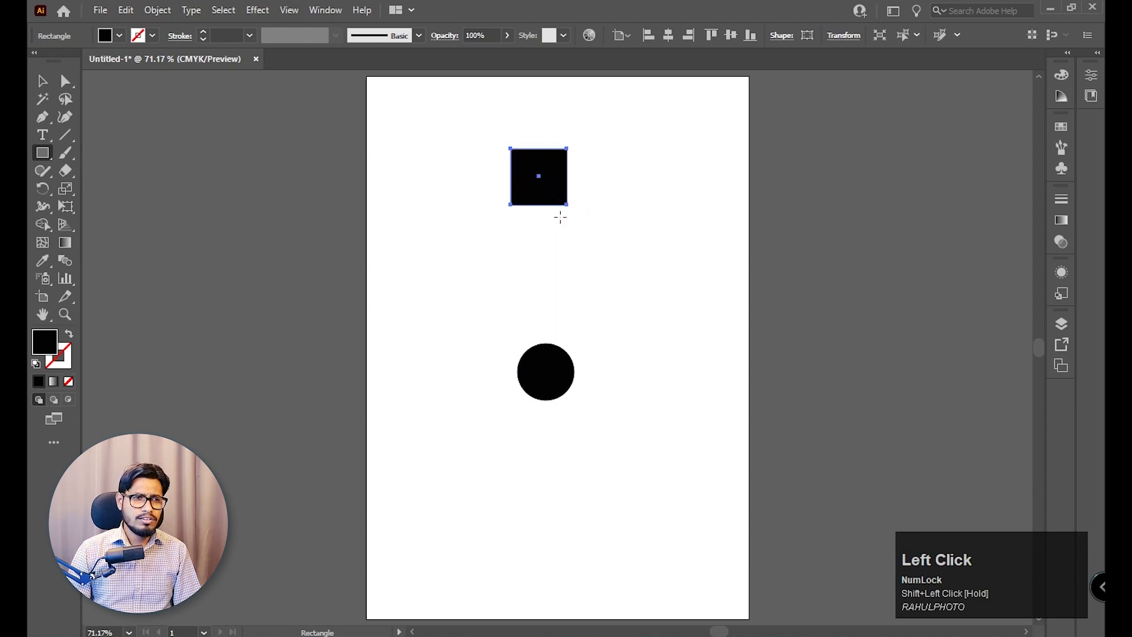
Align the square and circle on their horizontal centres, and move the circle slightly lower on the artboard.
click(42, 81)
drag(602, 152, 481, 436)
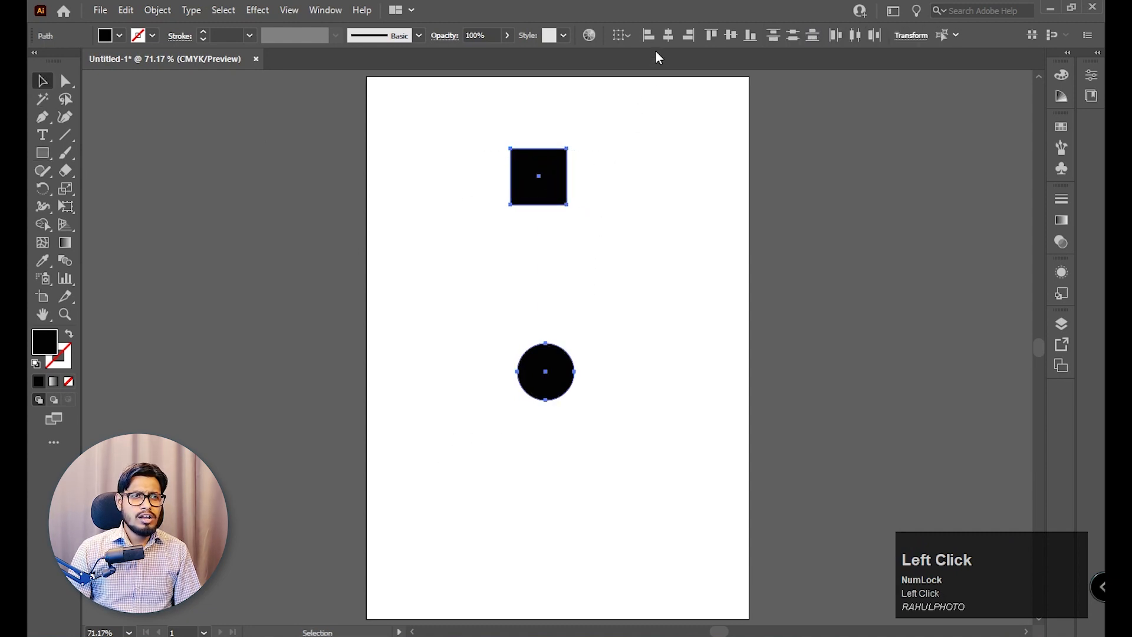
click(669, 35)
drag(620, 125, 483, 456)
click(543, 387)
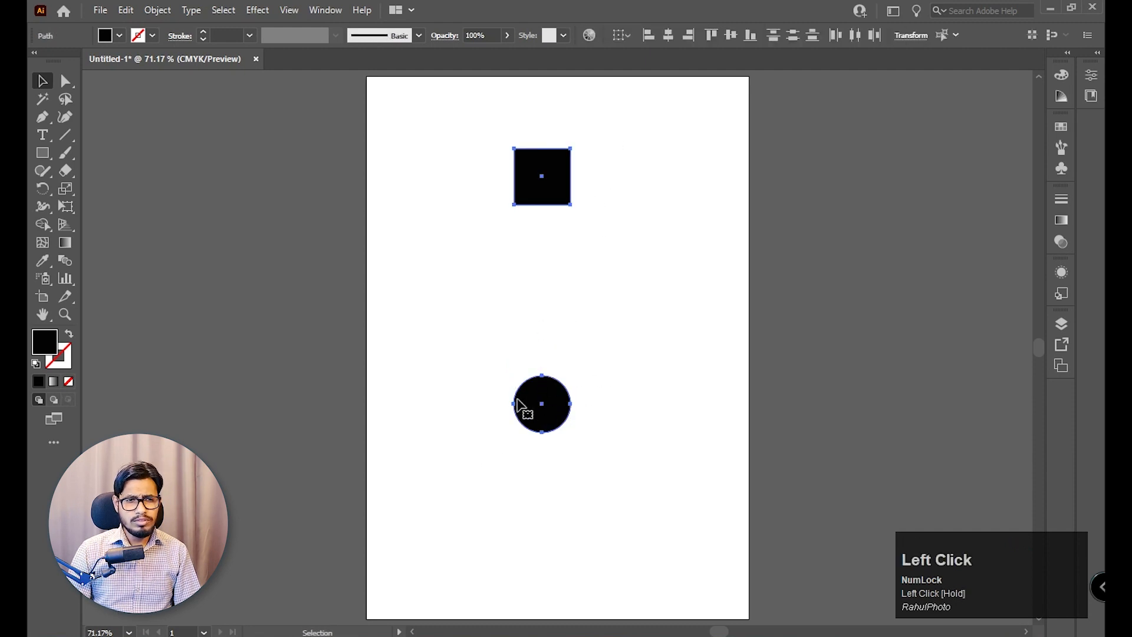
Blend the square into the circle with the Blend tool, then deselect the result.
click(65, 263)
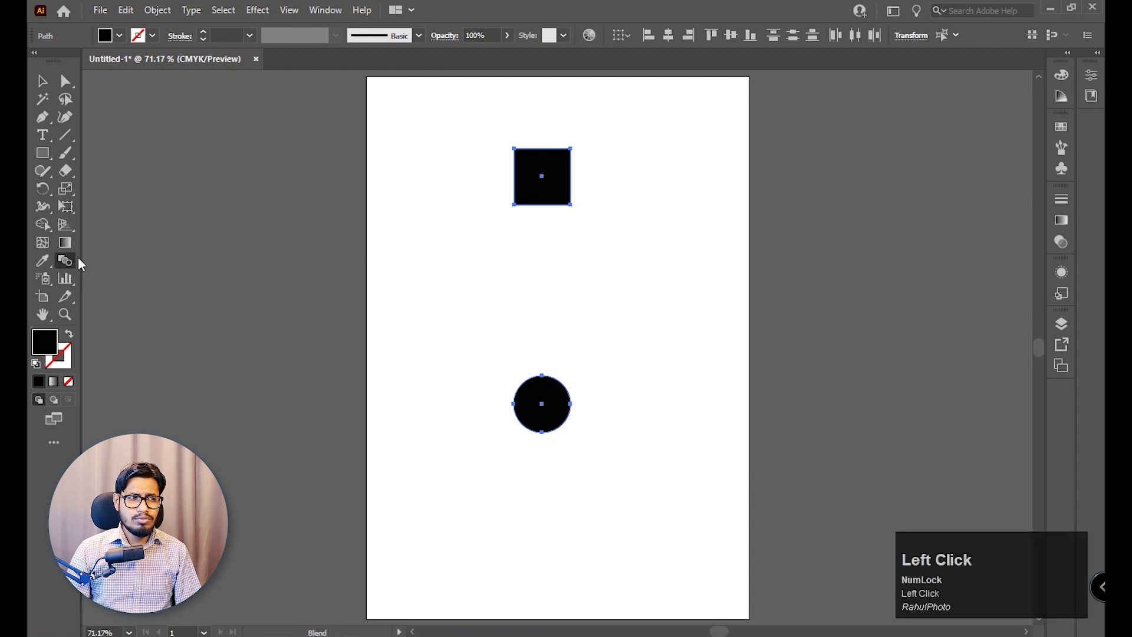
click(542, 179)
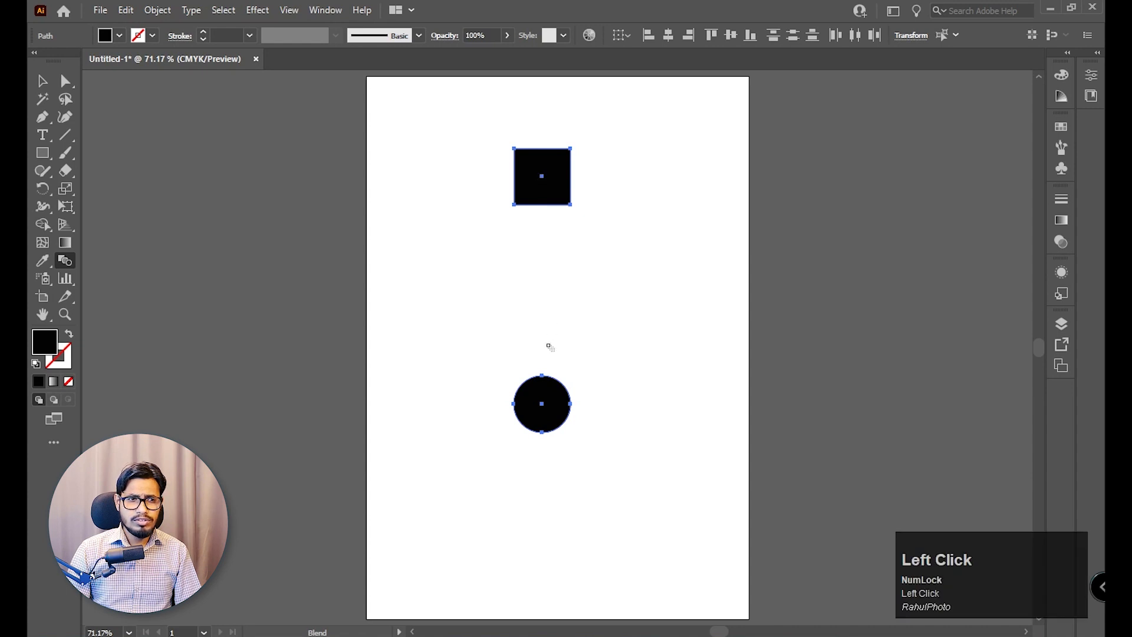
click(542, 407)
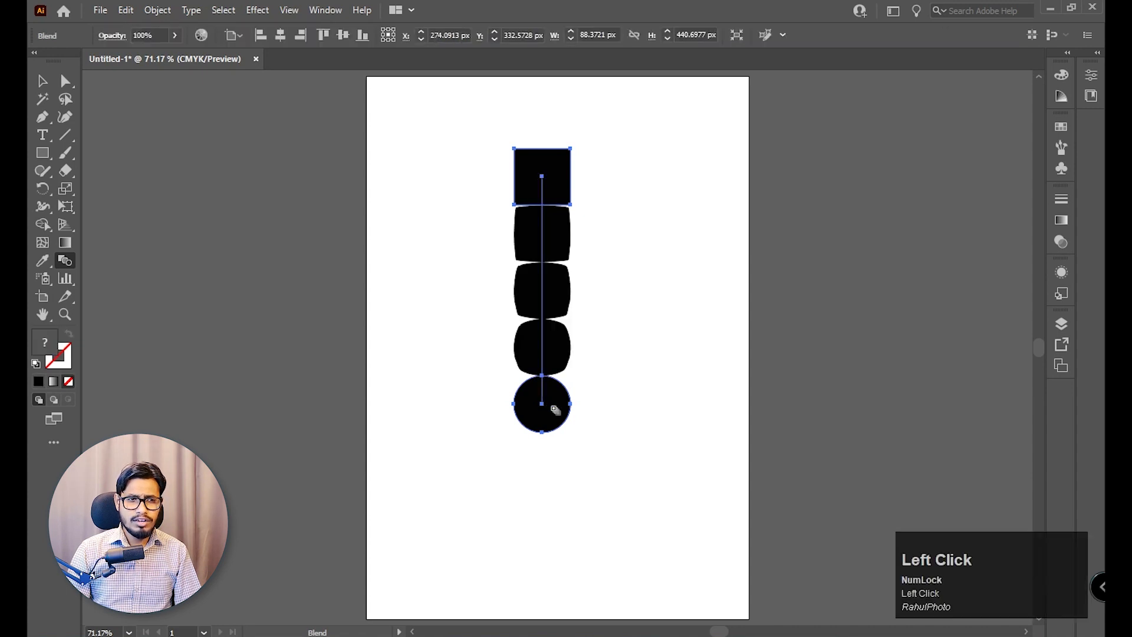
key(v)
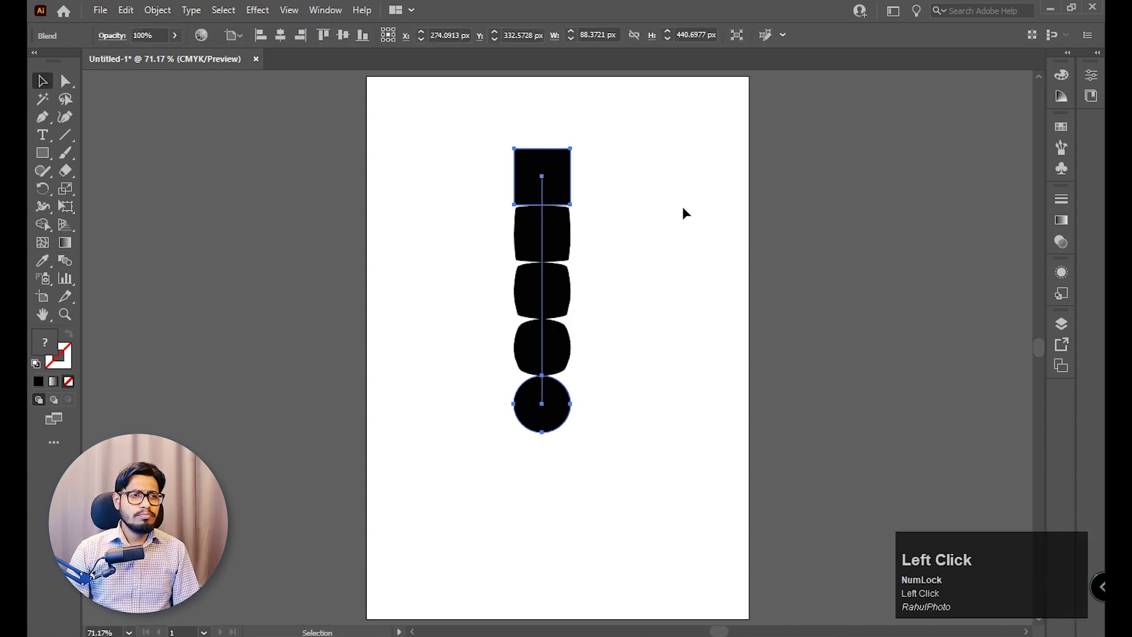
click(682, 210)
Inspect the square-to-circle blend up close and delete it from the artboard.
key(z)
drag(370, 194, 481, 271)
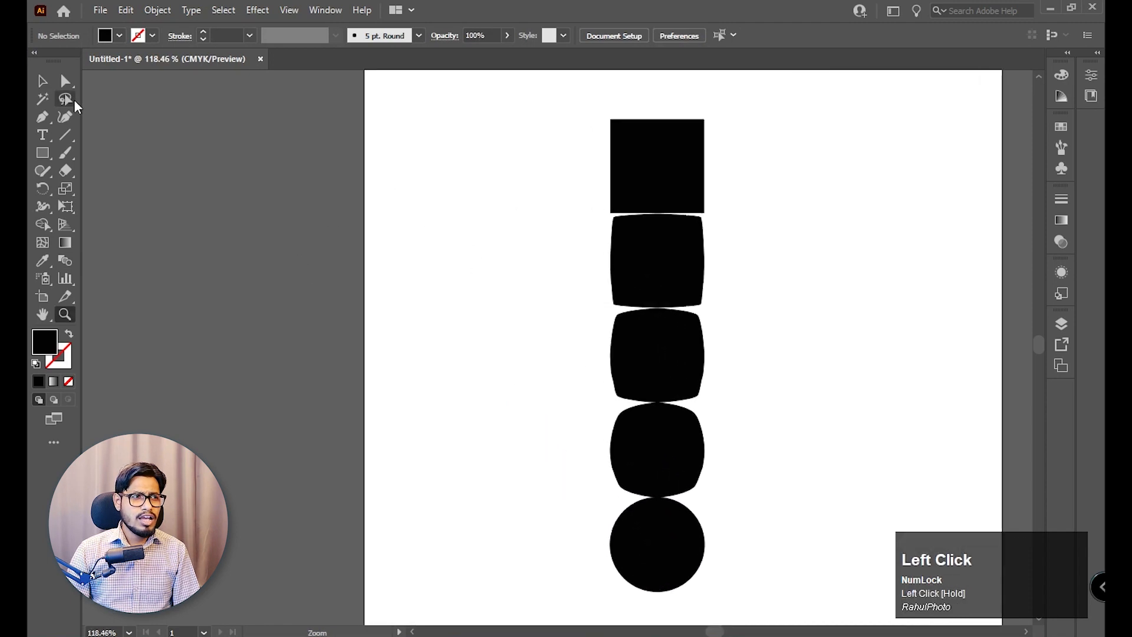
click(42, 80)
click(659, 254)
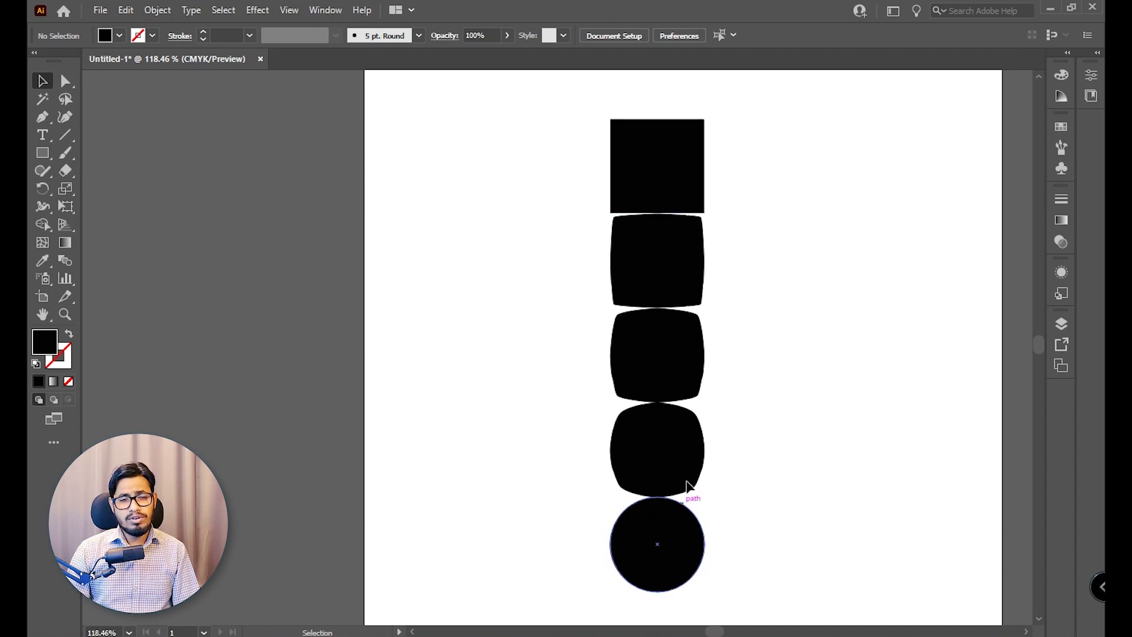
drag(731, 367, 685, 355)
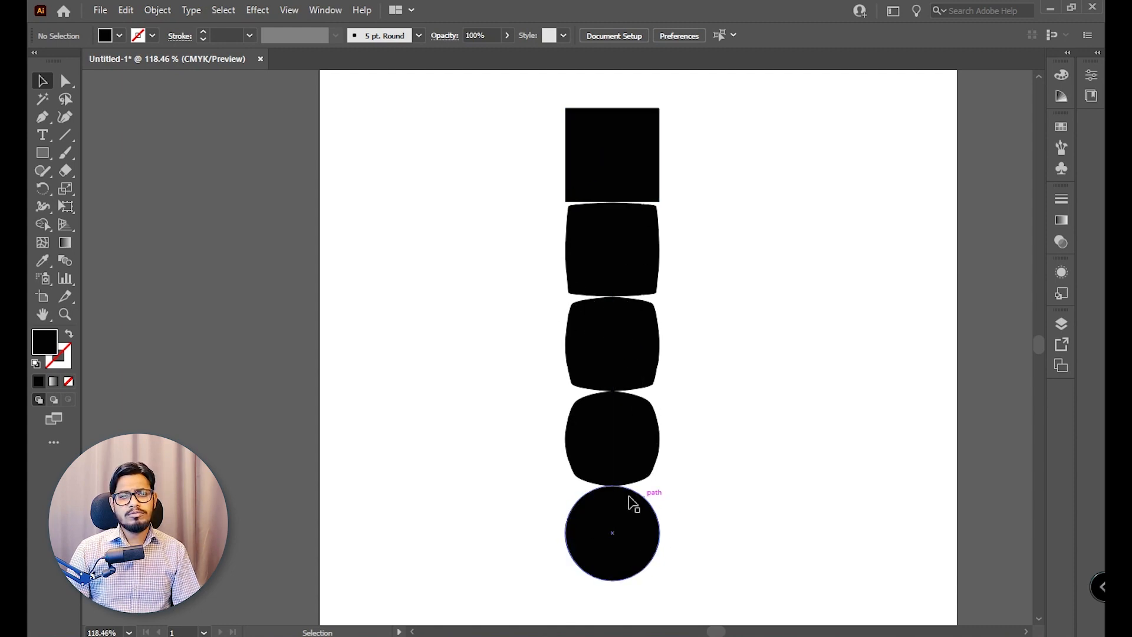
drag(745, 174, 579, 547)
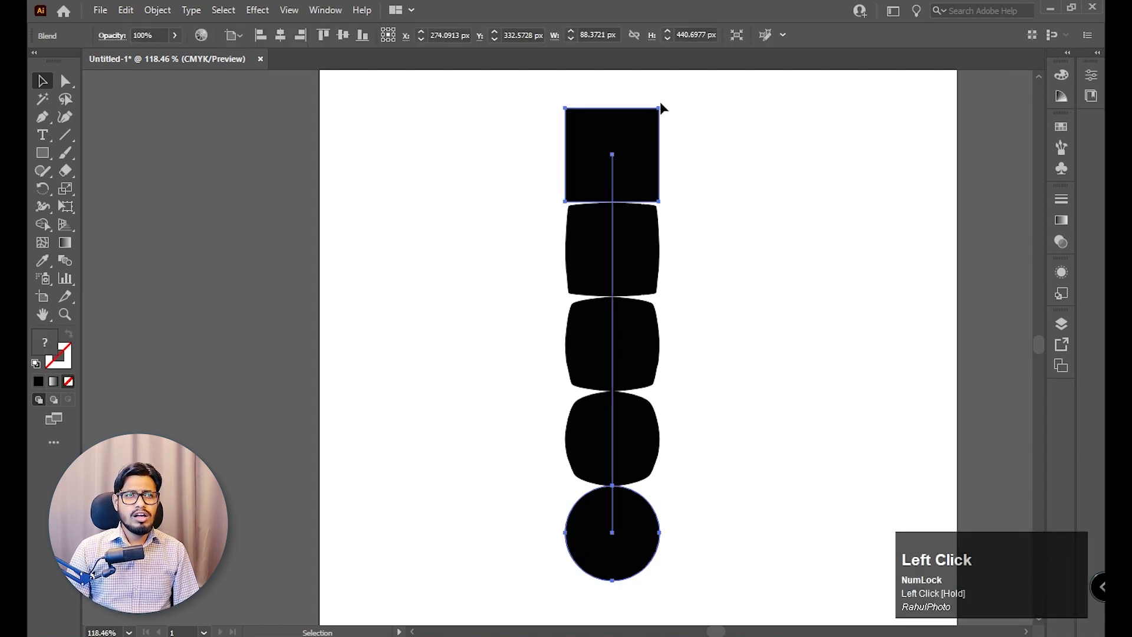
click(653, 202)
click(626, 195)
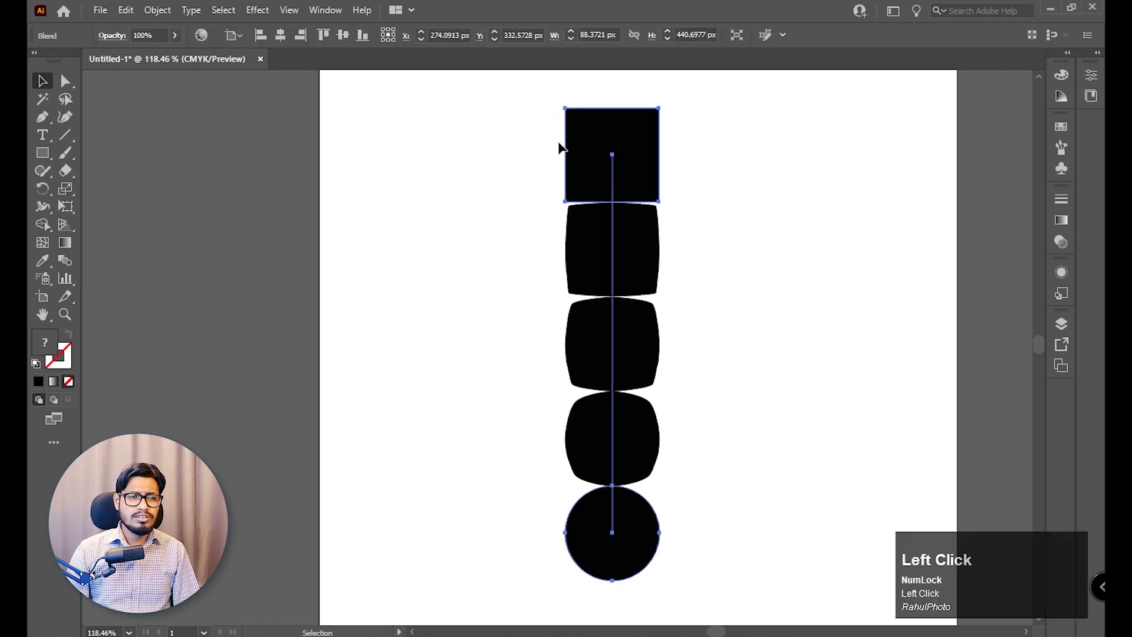
key(ctrl+1)
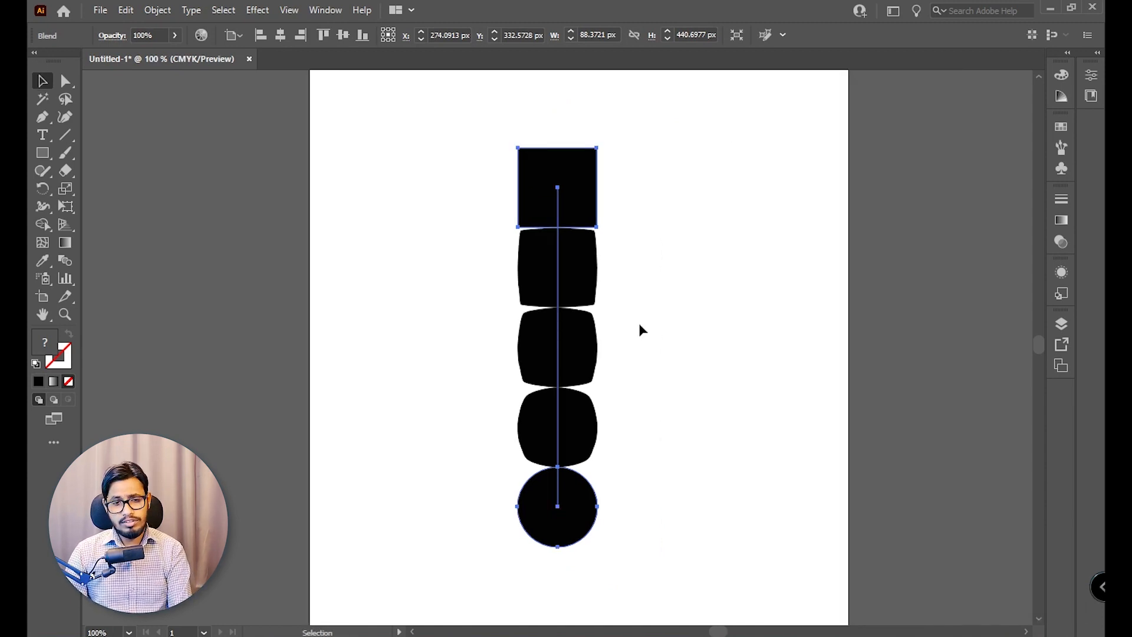
key(Delete)
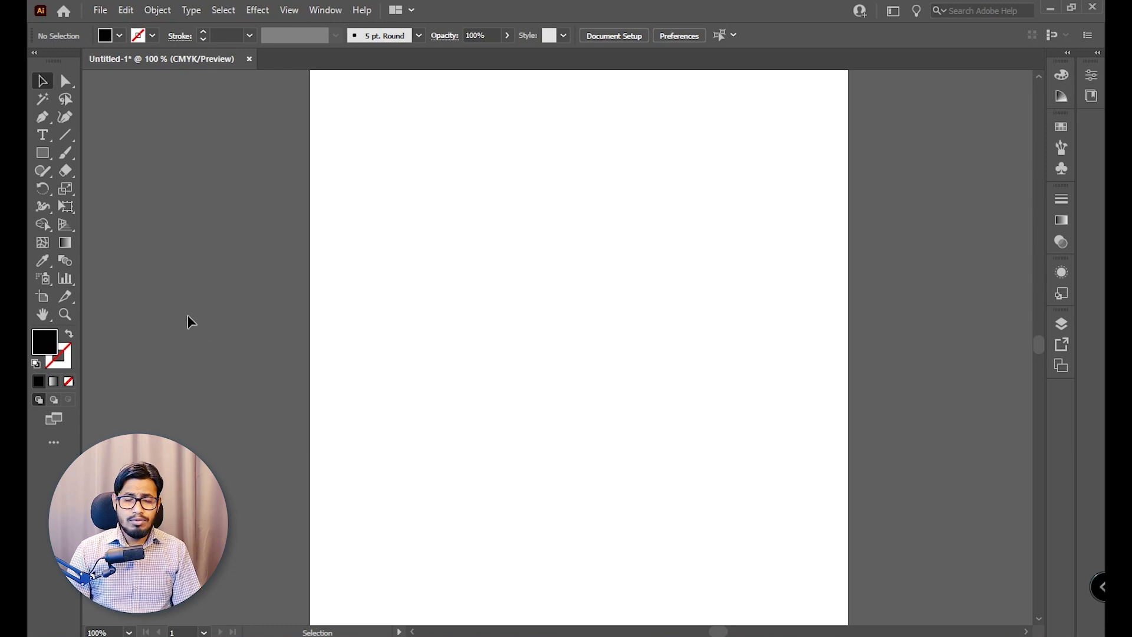
Draw a straight horizontal line about 295 px long across the upper part of the artboard.
right_click(68, 137)
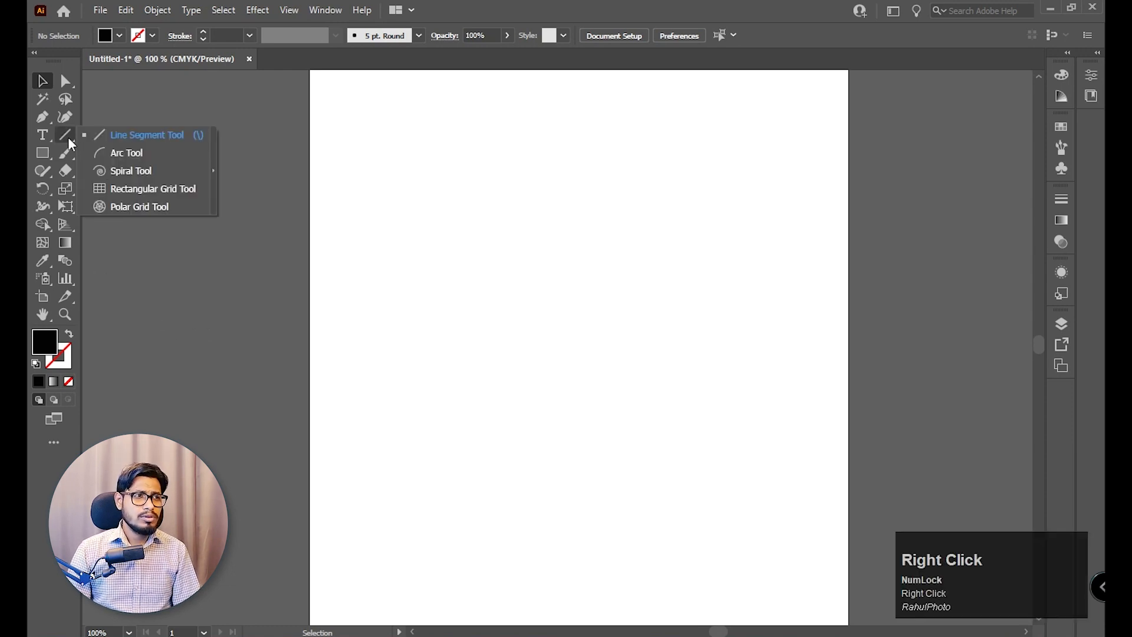
click(156, 137)
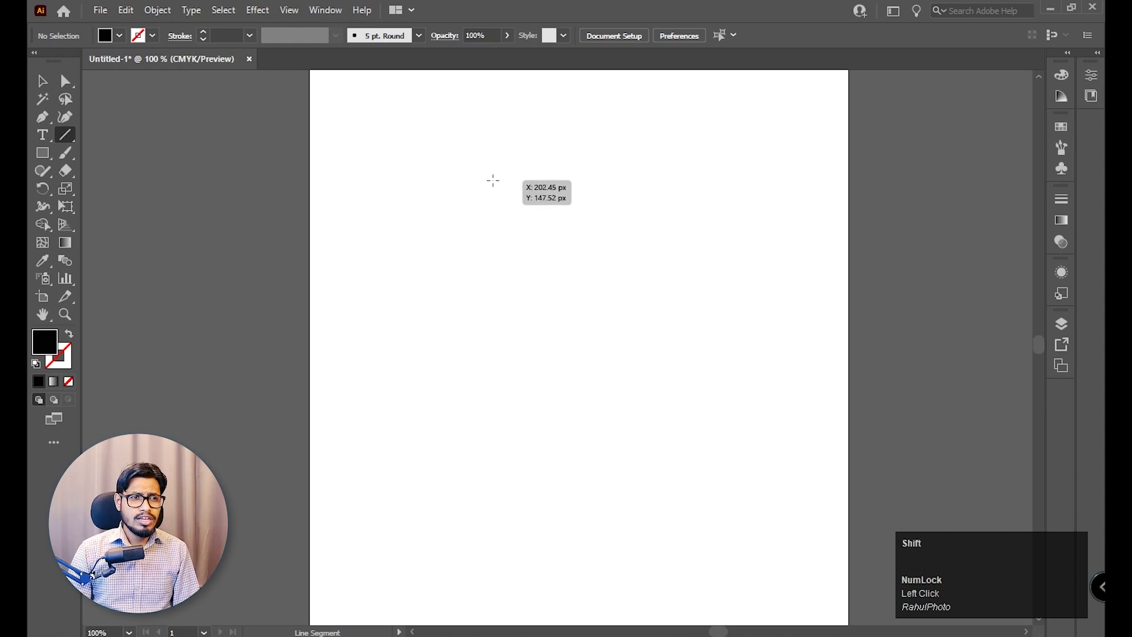
drag(470, 175, 736, 180)
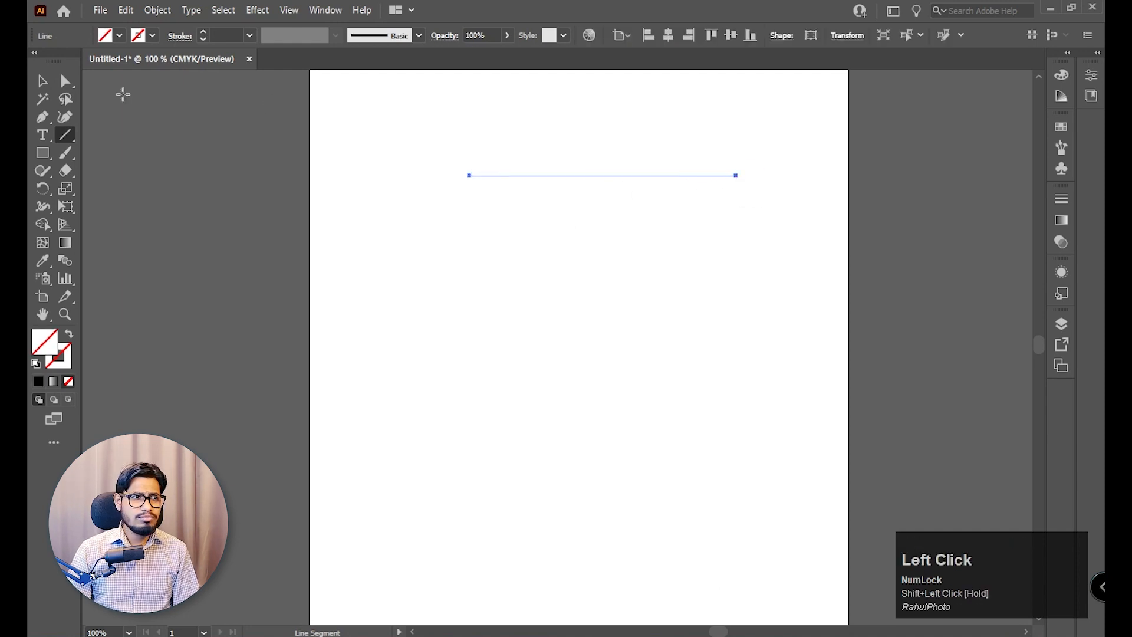
click(42, 81)
Give the horizontal line a black stroke with a weight of 2 pt.
click(154, 38)
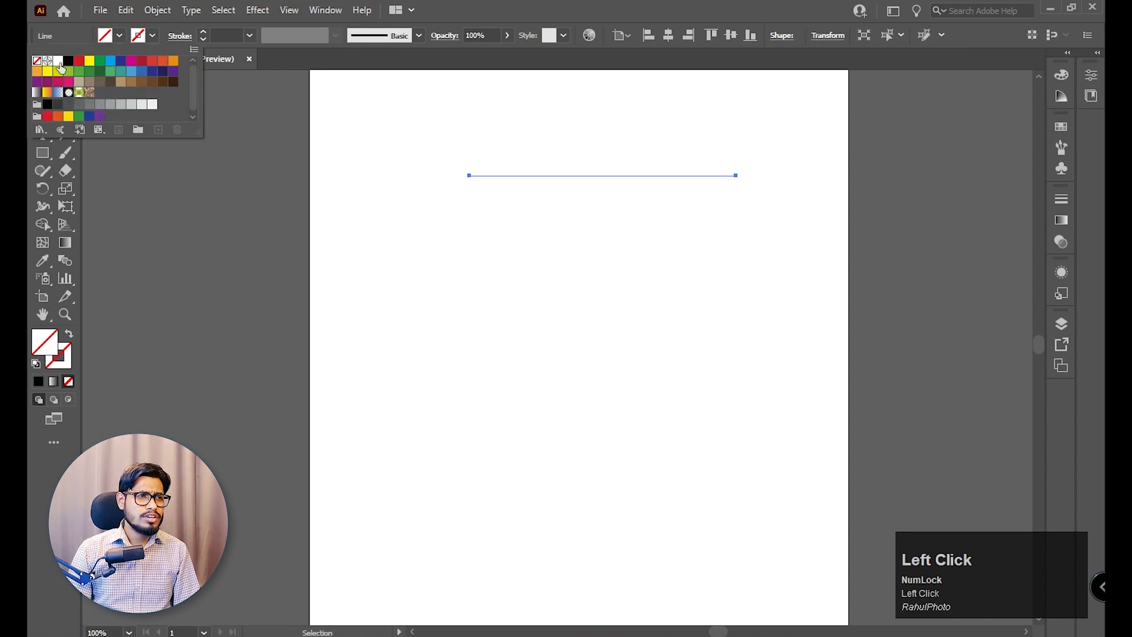
click(69, 60)
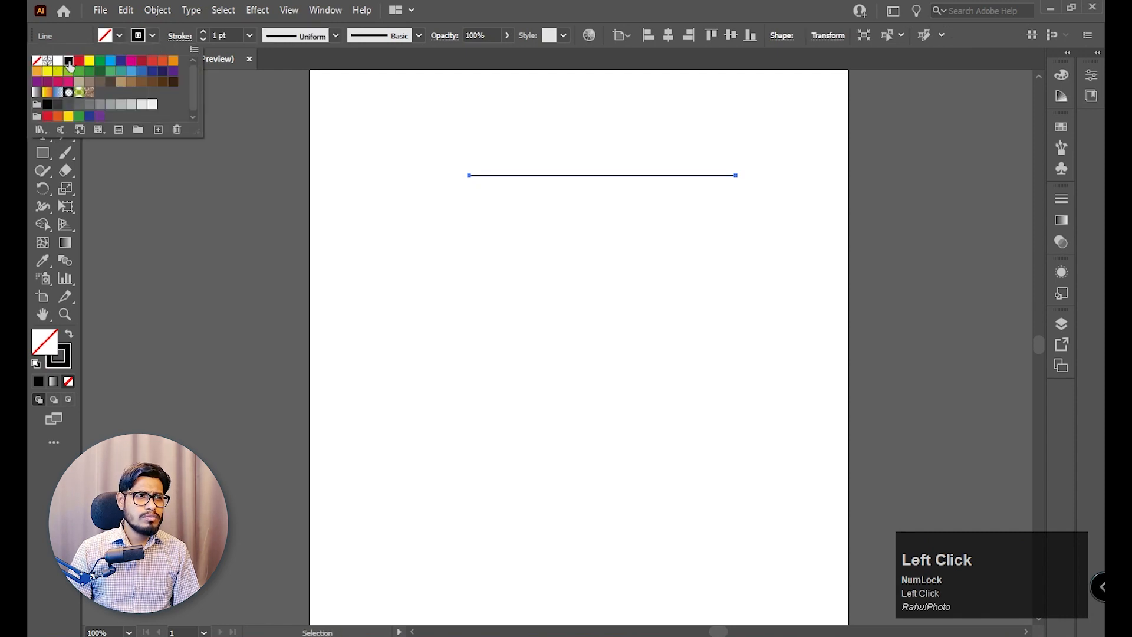
click(250, 36)
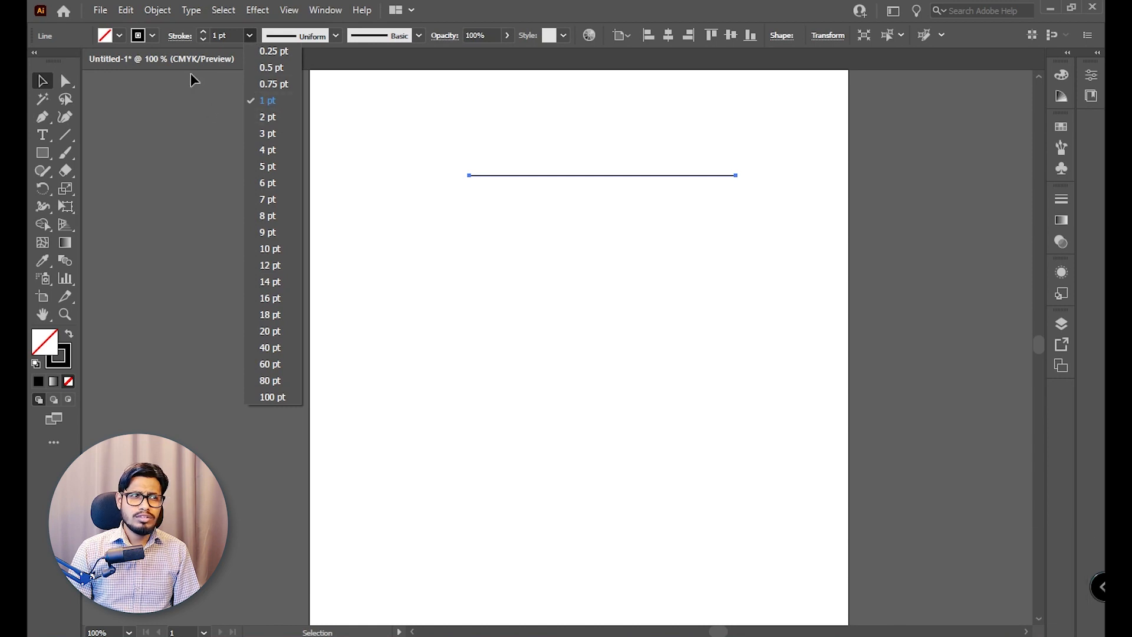
click(274, 116)
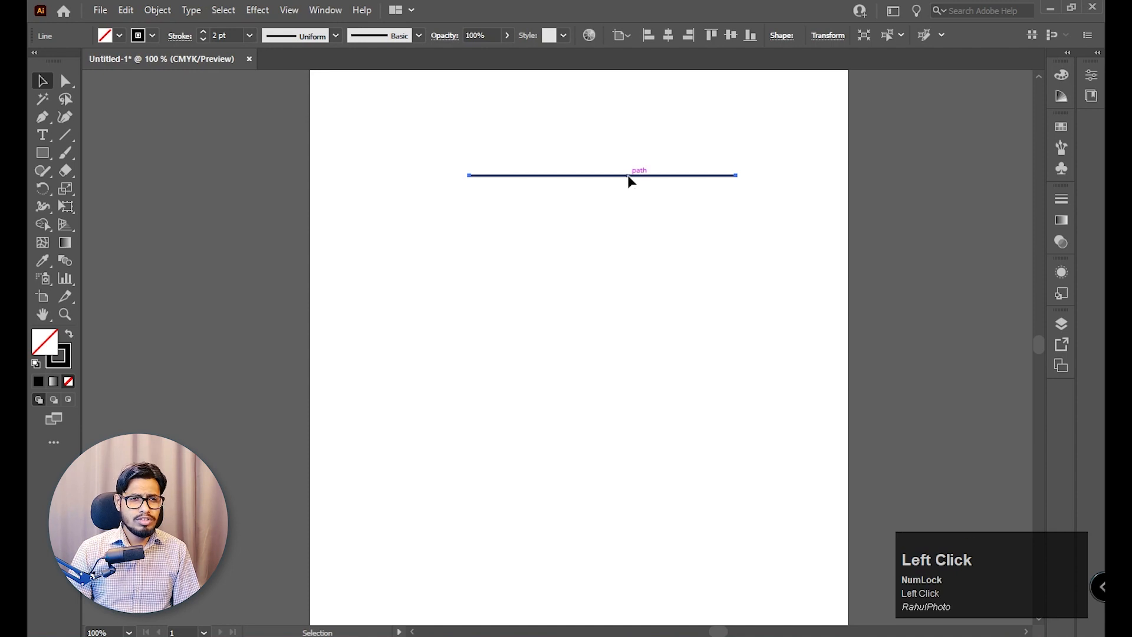
Duplicate the line straight down by about 366 px and set the copy's stroke weight to 14 pt.
drag(629, 181, 623, 511)
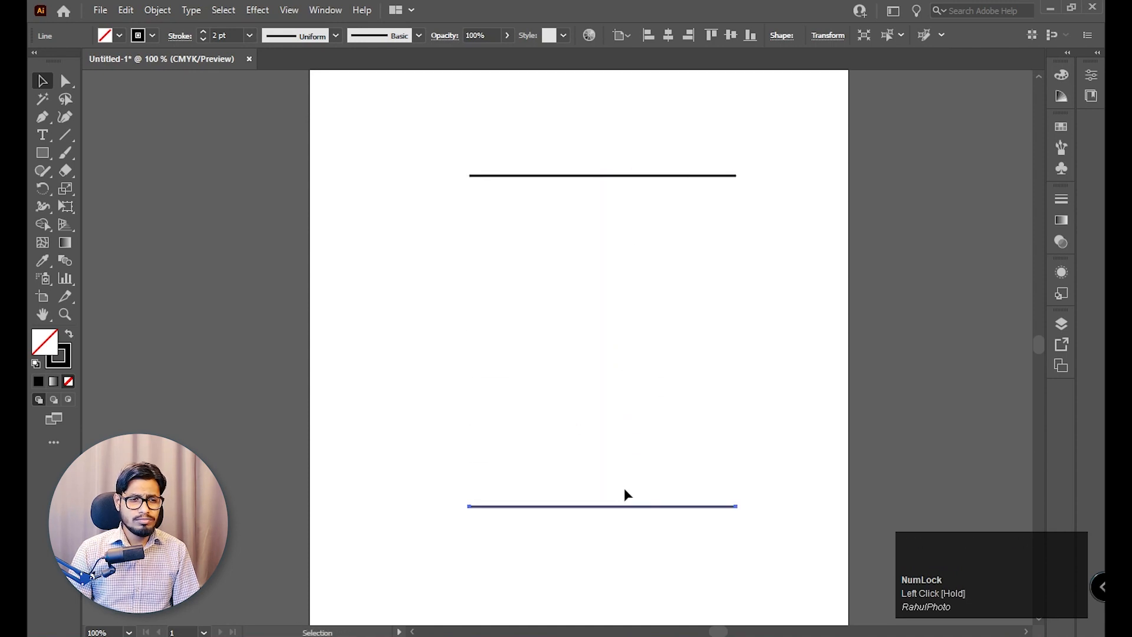
click(249, 35)
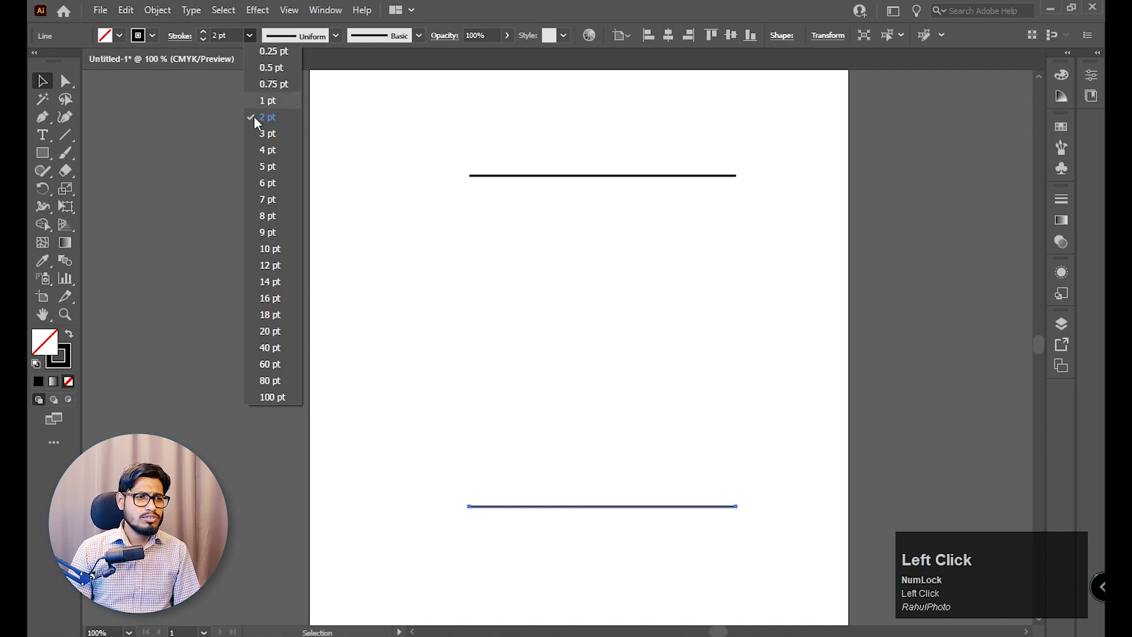
click(276, 283)
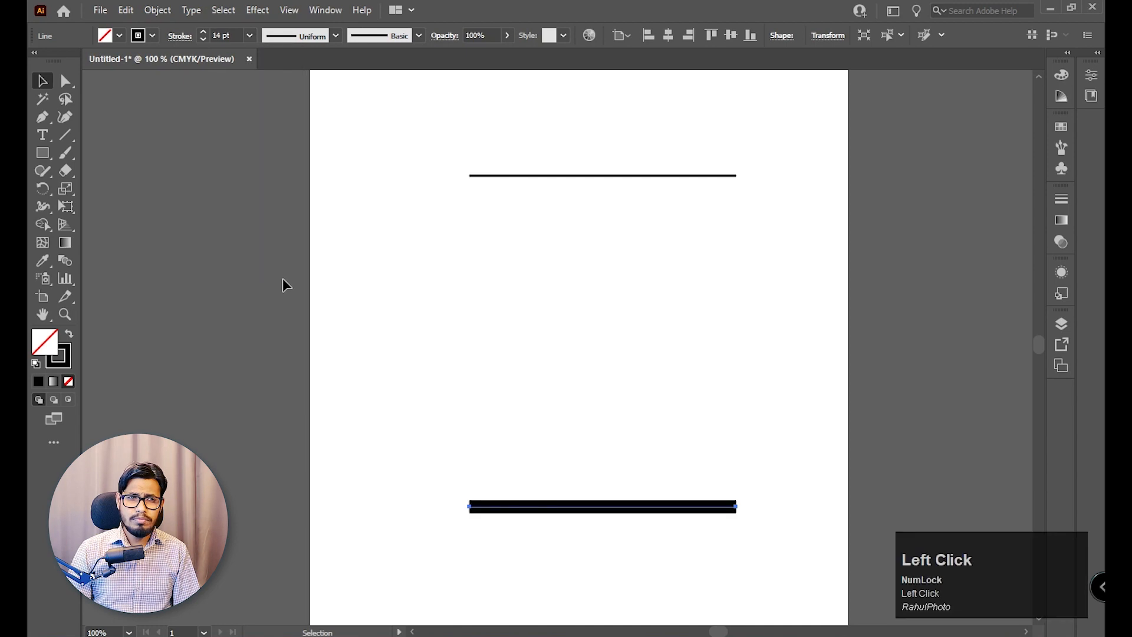
mouse_move(758, 154)
mouse_down()
mouse_move(491, 480)
mouse_move(506, 477)
mouse_up()
click(777, 196)
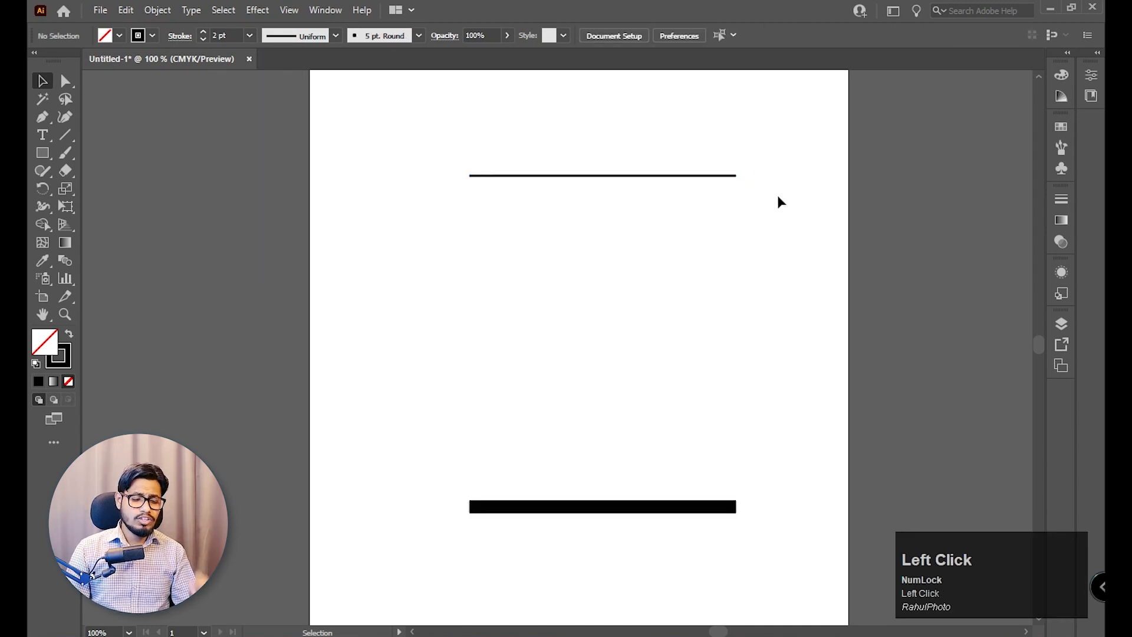
click(722, 175)
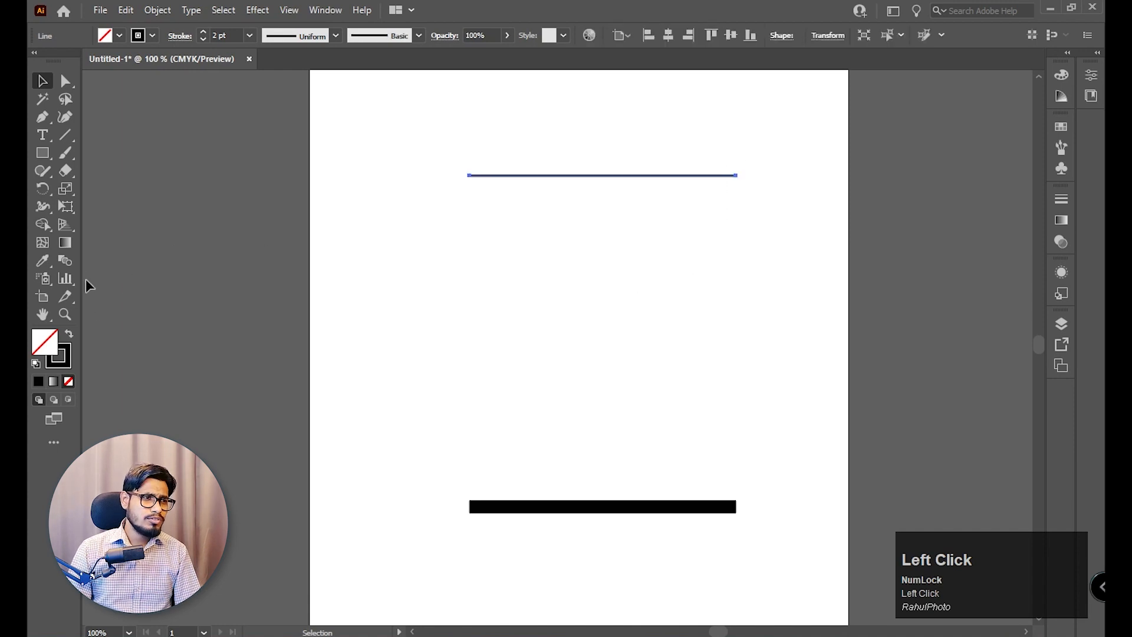
click(65, 260)
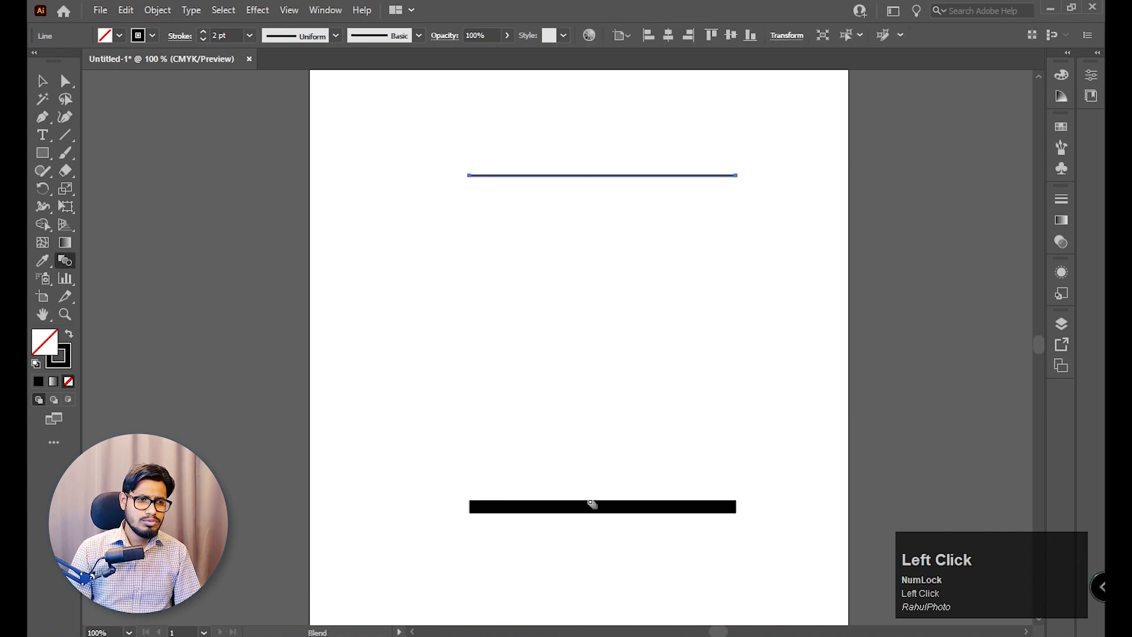
click(42, 80)
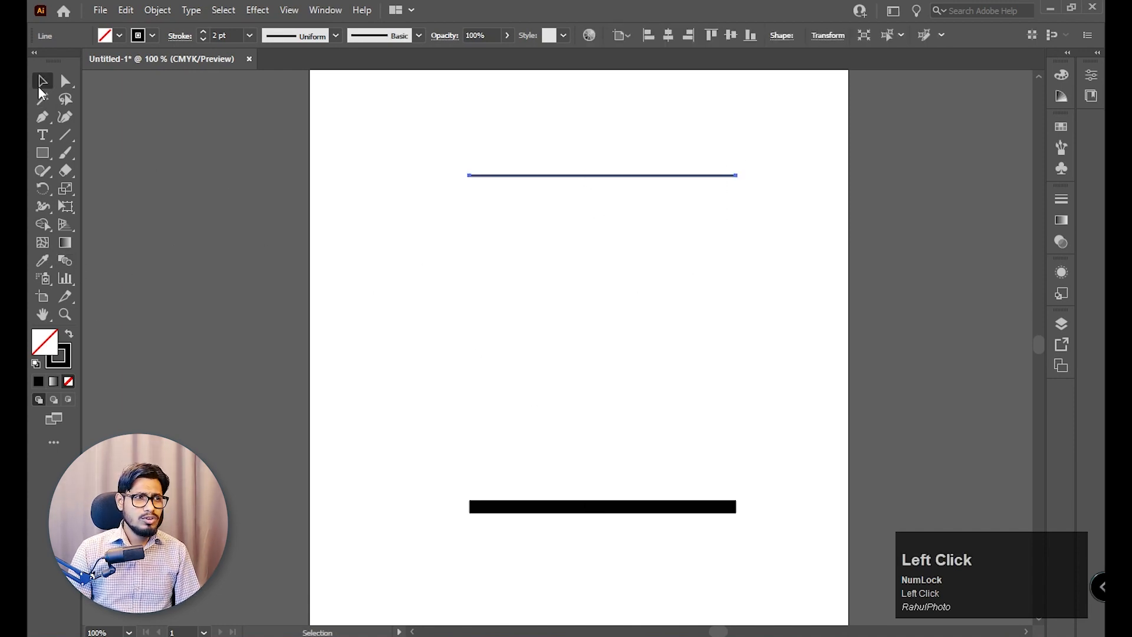
Select both the thin and thick horizontal lines and make a blend between them.
click(377, 117)
drag(377, 118, 788, 554)
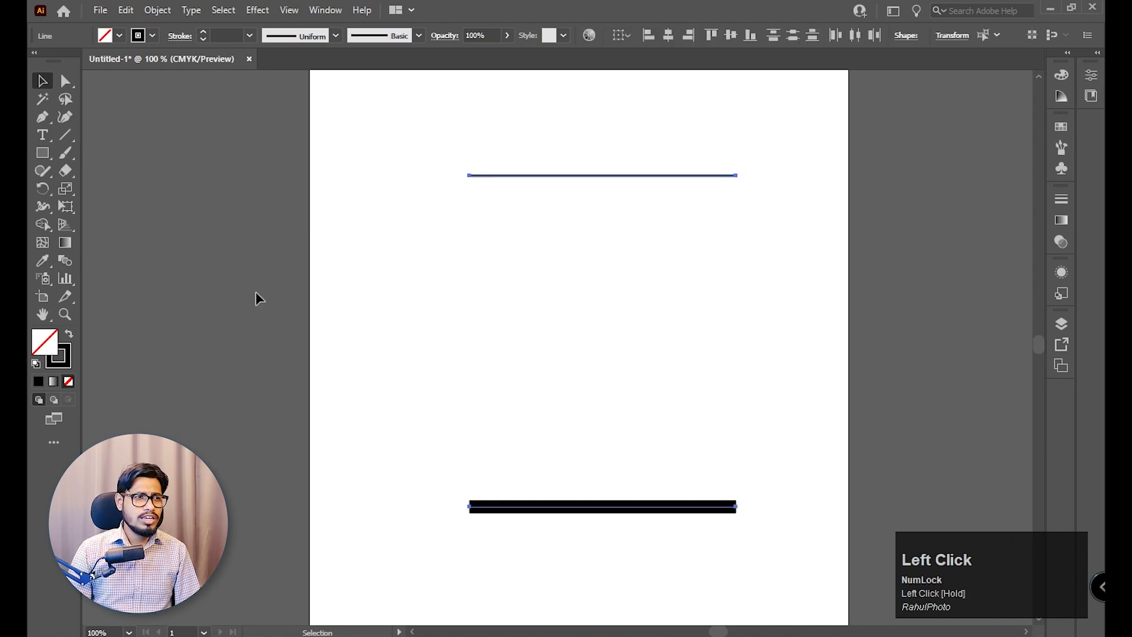
click(157, 12)
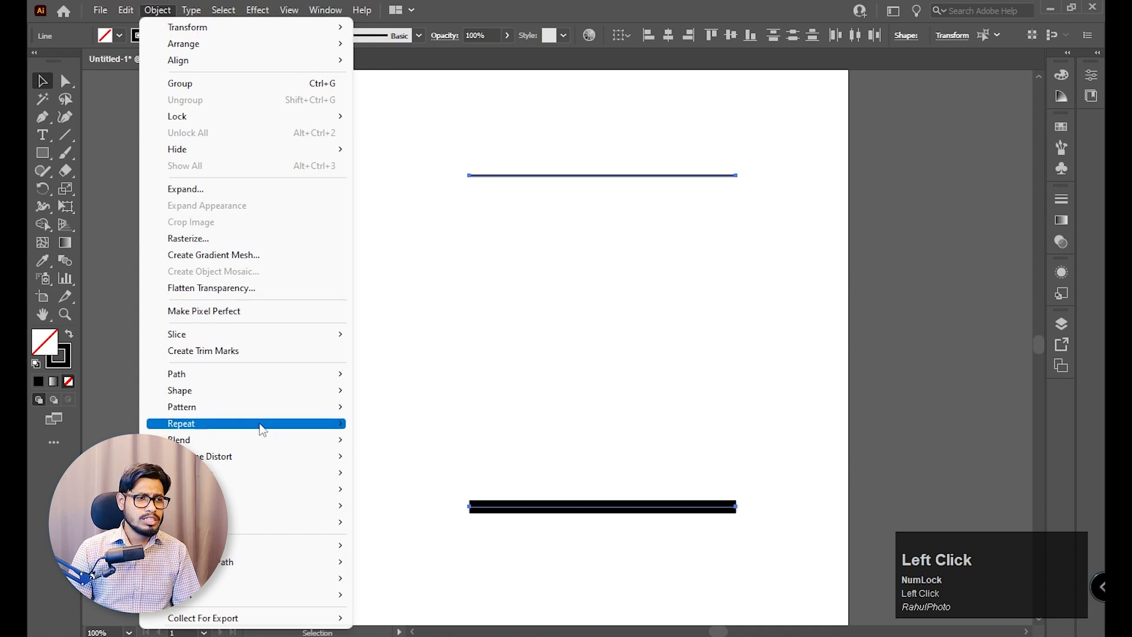
mouse_move(204, 411)
mouse_move(216, 439)
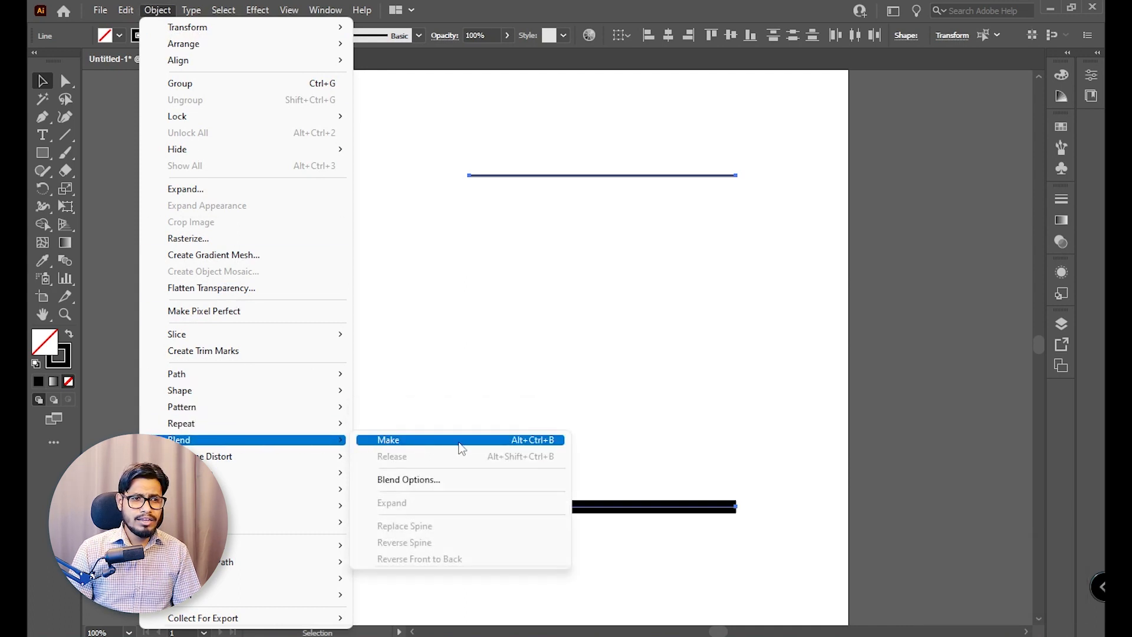
click(542, 444)
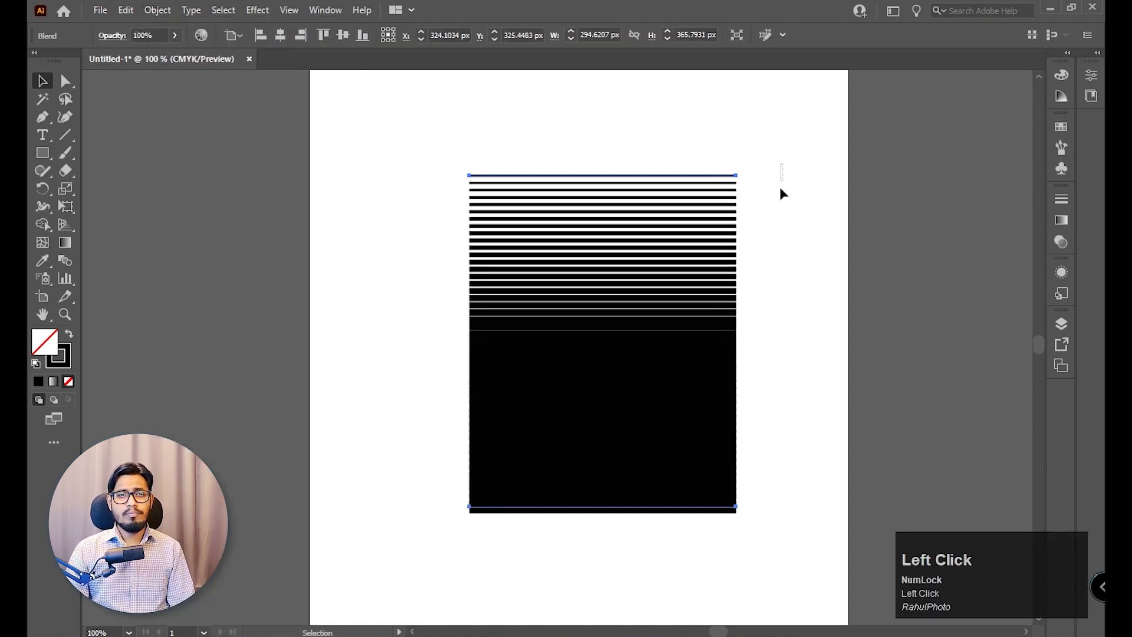
drag(781, 165, 537, 463)
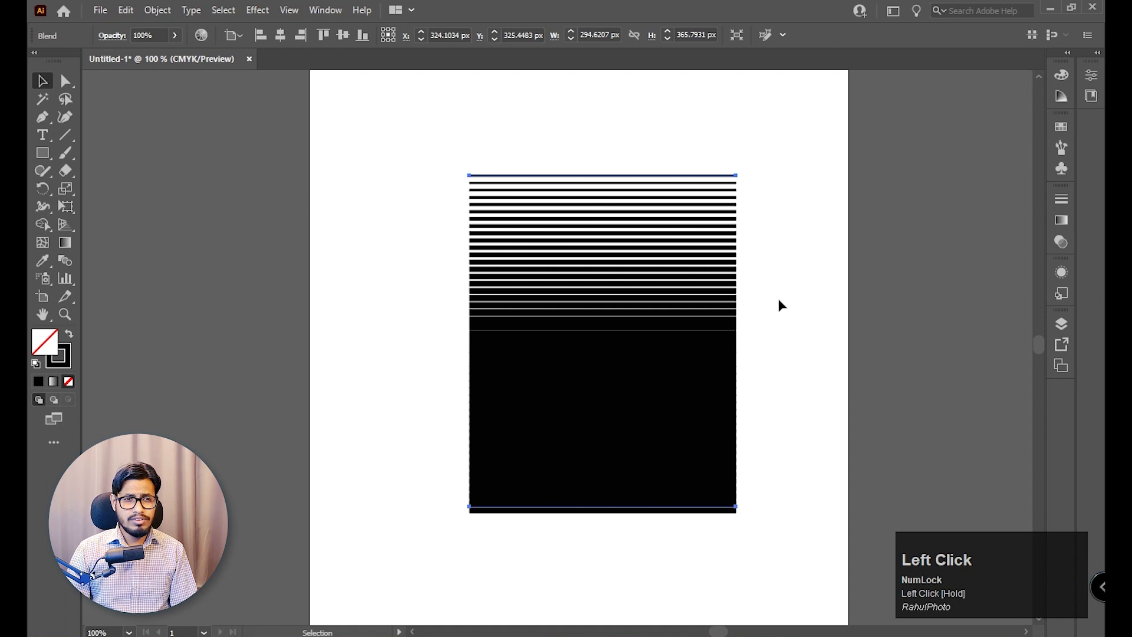
click(778, 299)
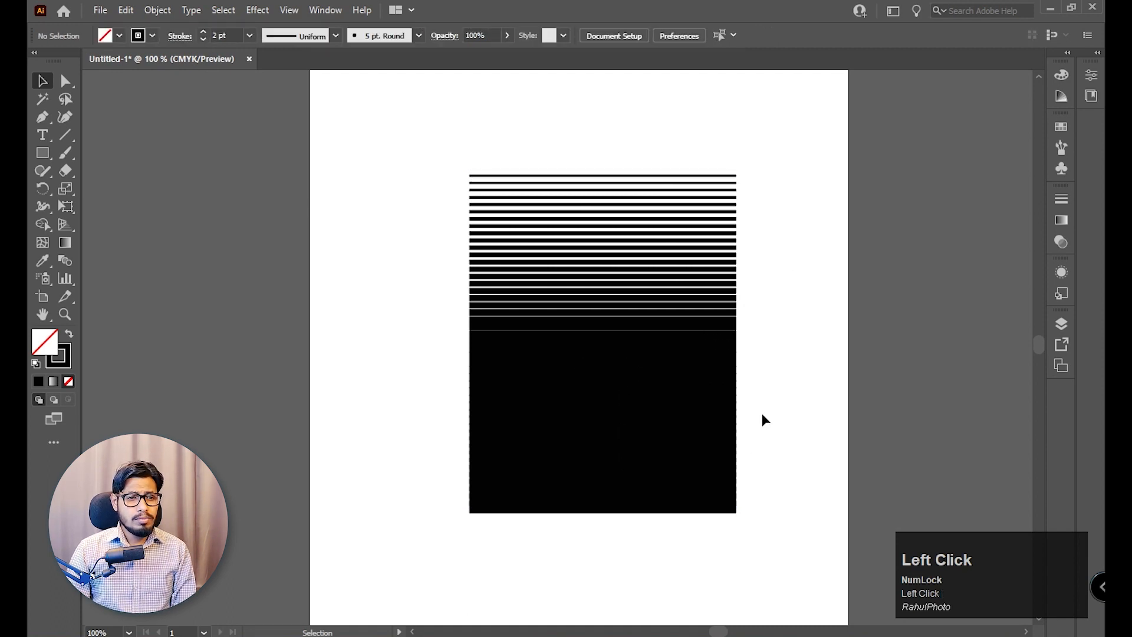
drag(782, 193, 533, 524)
drag(726, 316, 706, 323)
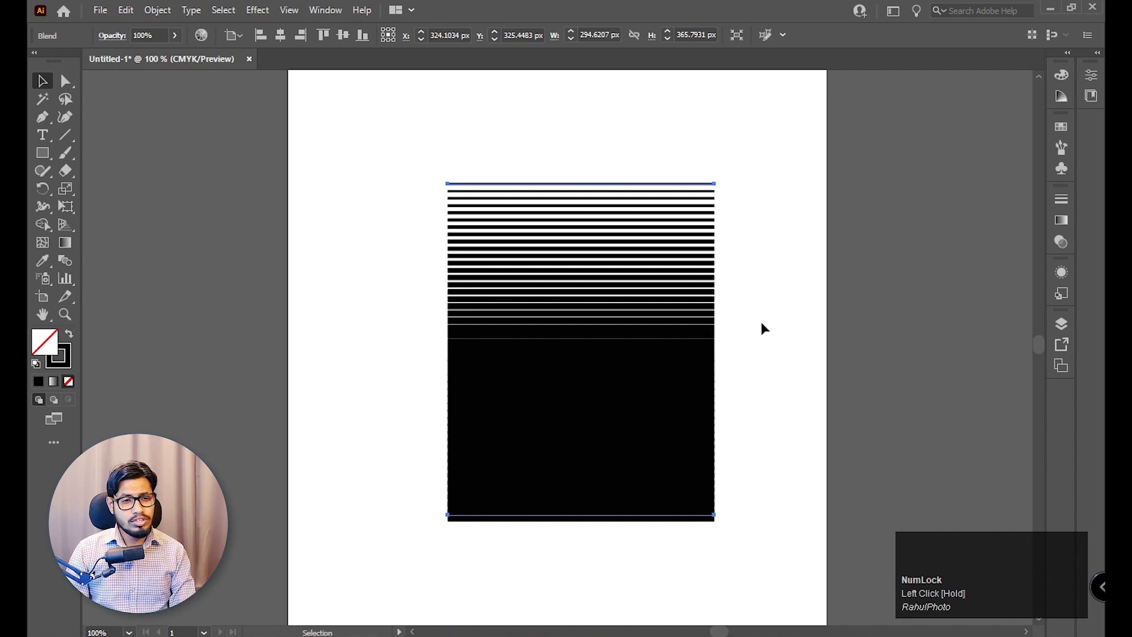
drag(748, 176, 603, 547)
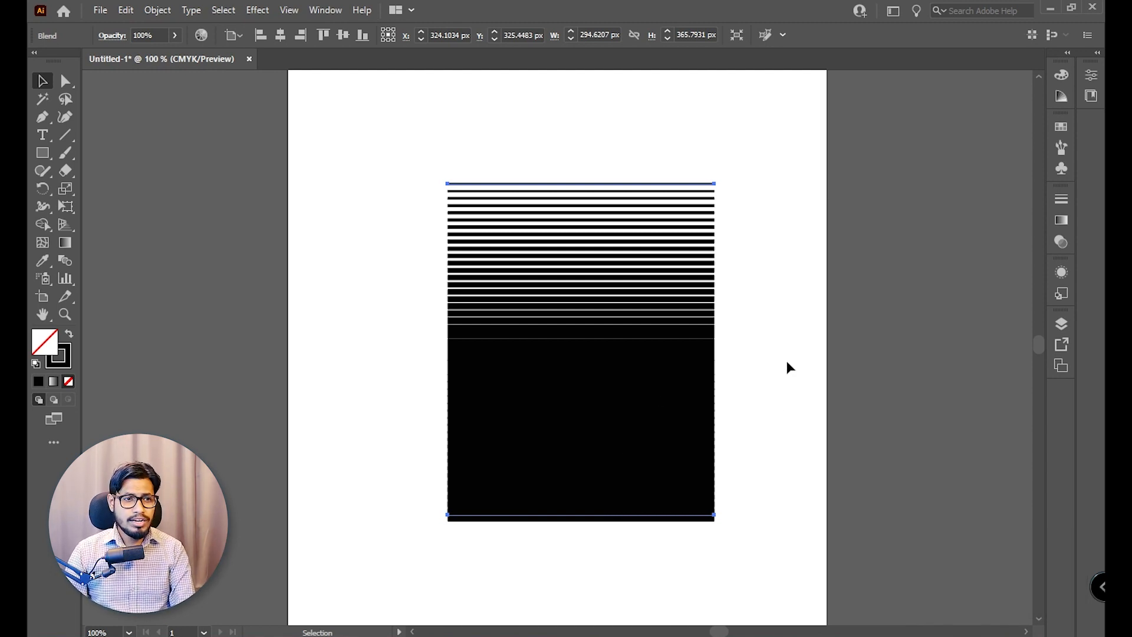
Undo the blend between the two black lines.
key(Delete)
key(ctrl+z)
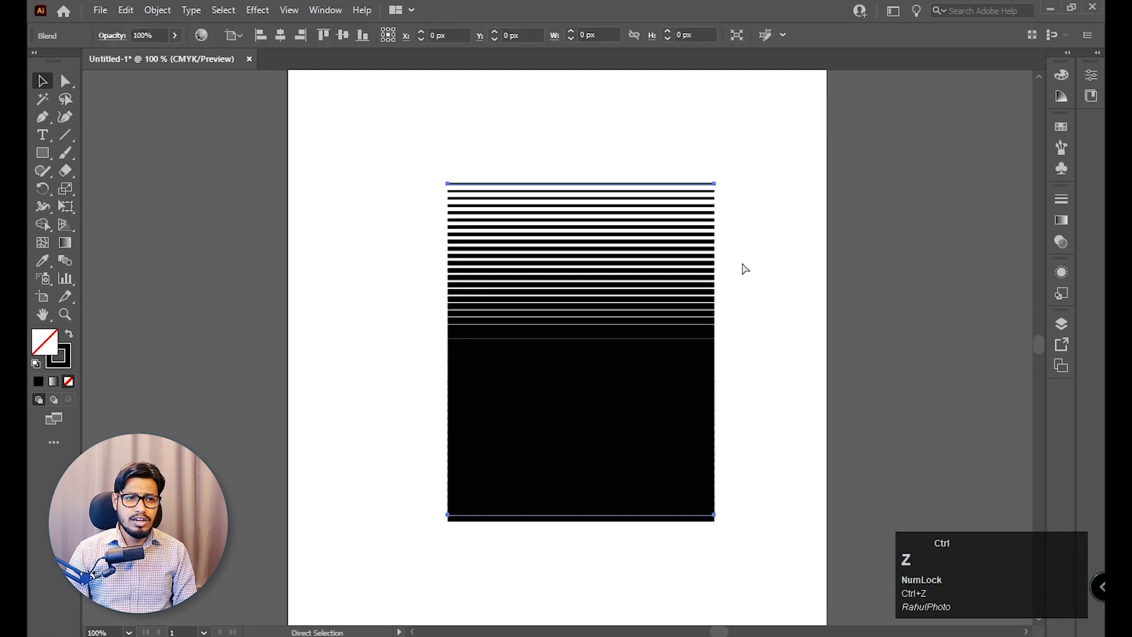
key(ctrl+z)
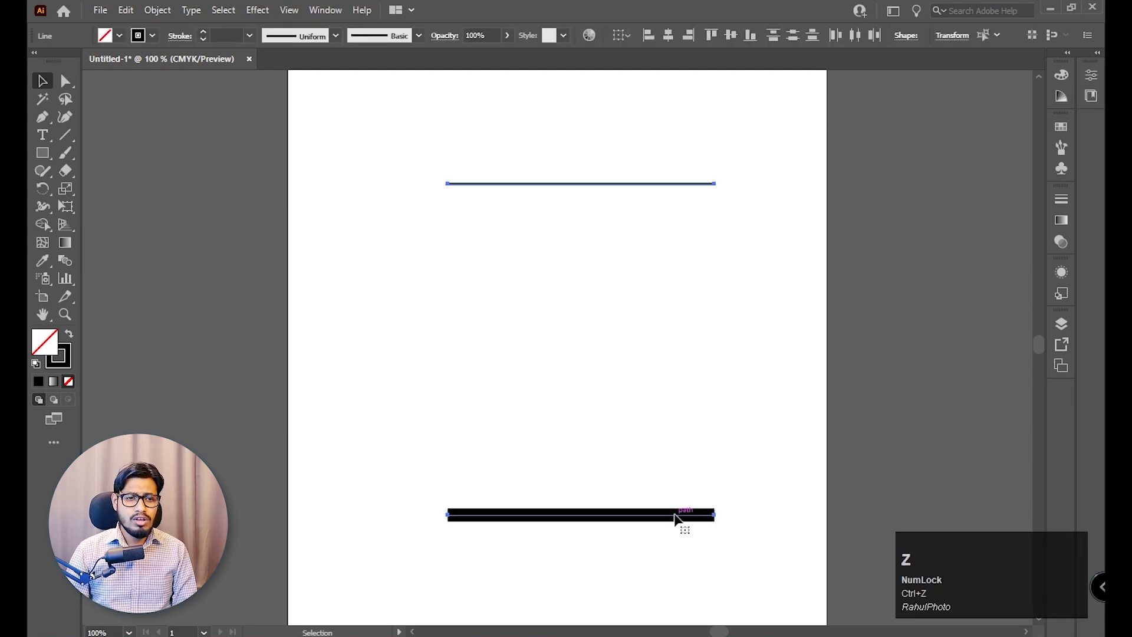
Give both the thin and thick horizontal lines a green stroke colour.
click(673, 514)
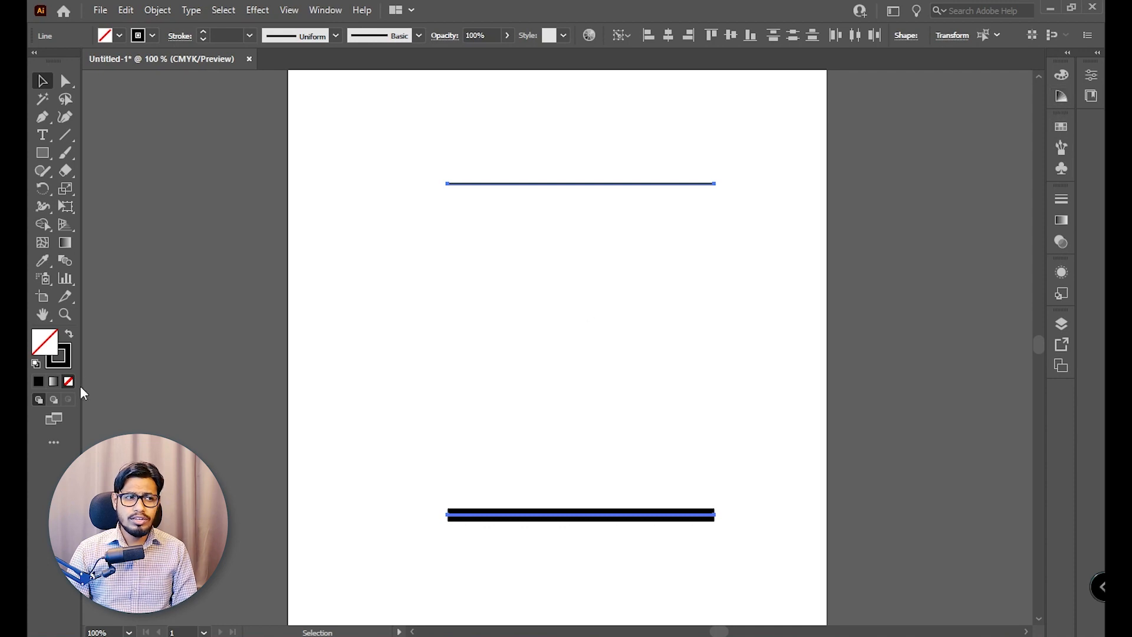
click(69, 359)
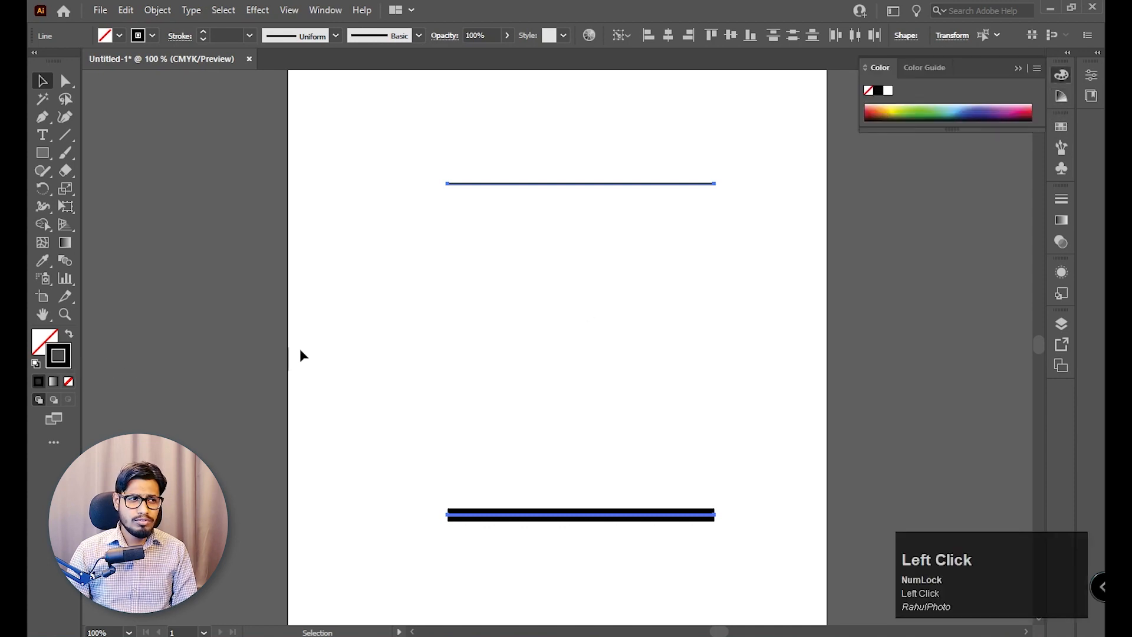
click(930, 109)
click(533, 147)
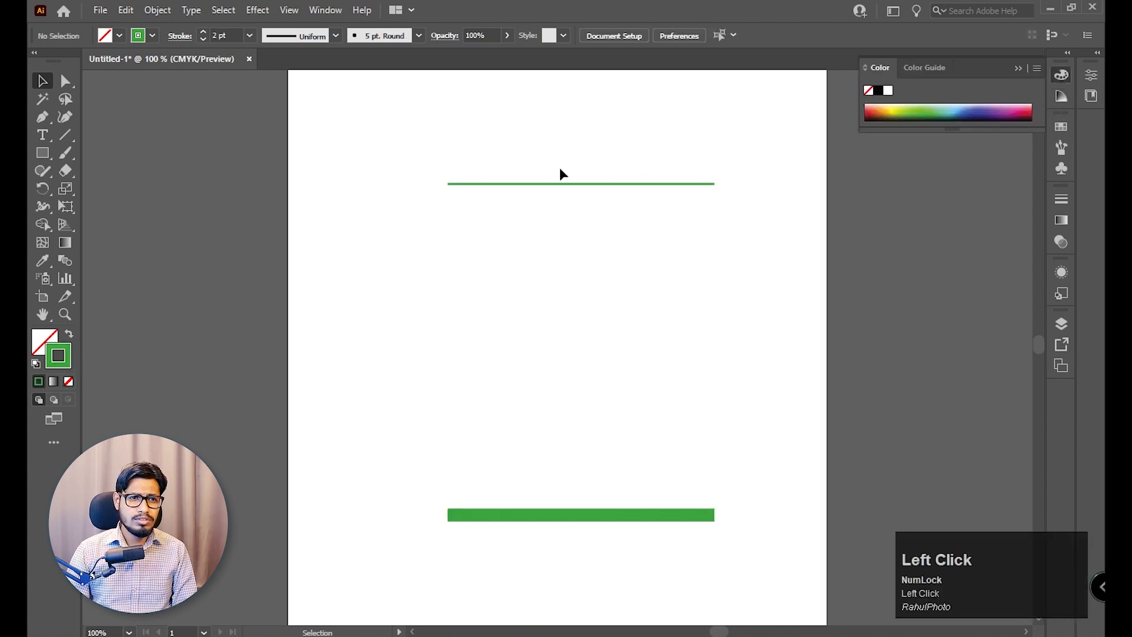
Change the upper thin line's stroke colour to dark blue.
click(707, 183)
click(979, 109)
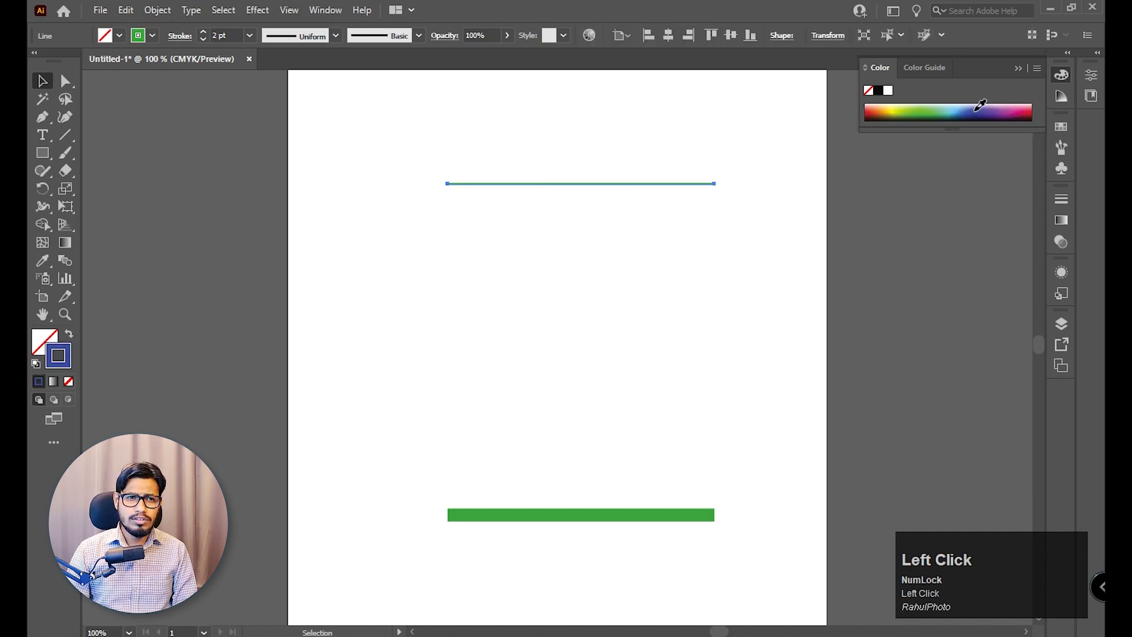
click(735, 194)
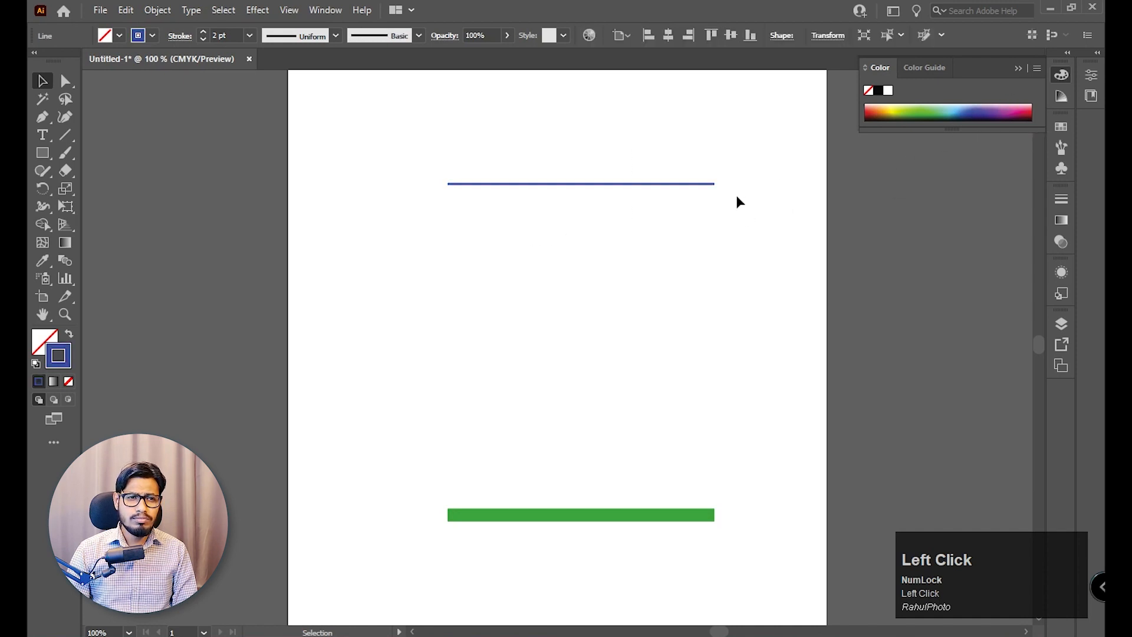
Set the lower green line's stroke weight to 8 pt.
click(624, 517)
click(250, 37)
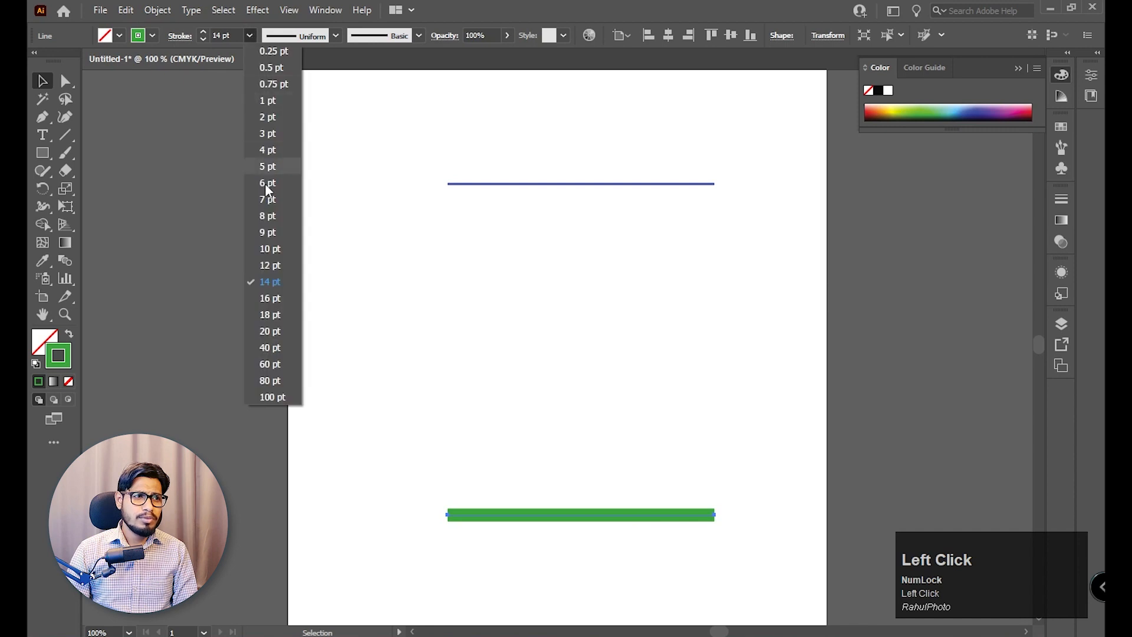
click(270, 215)
click(783, 204)
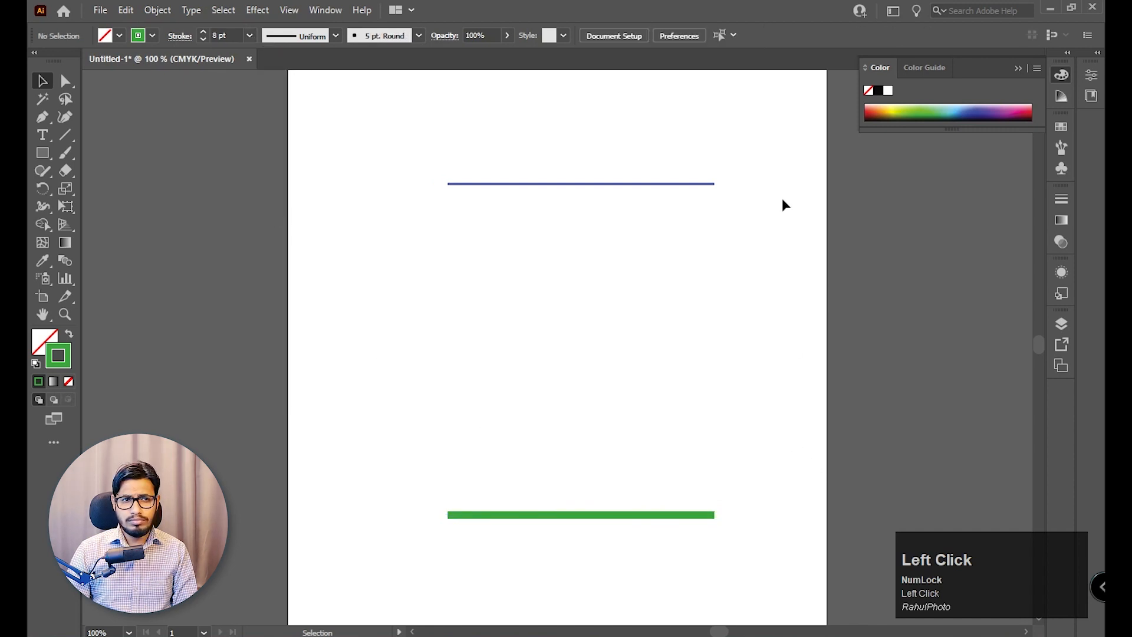
Blend the thin blue line with the thick green line, look at the result and undo the blend.
drag(762, 168, 444, 534)
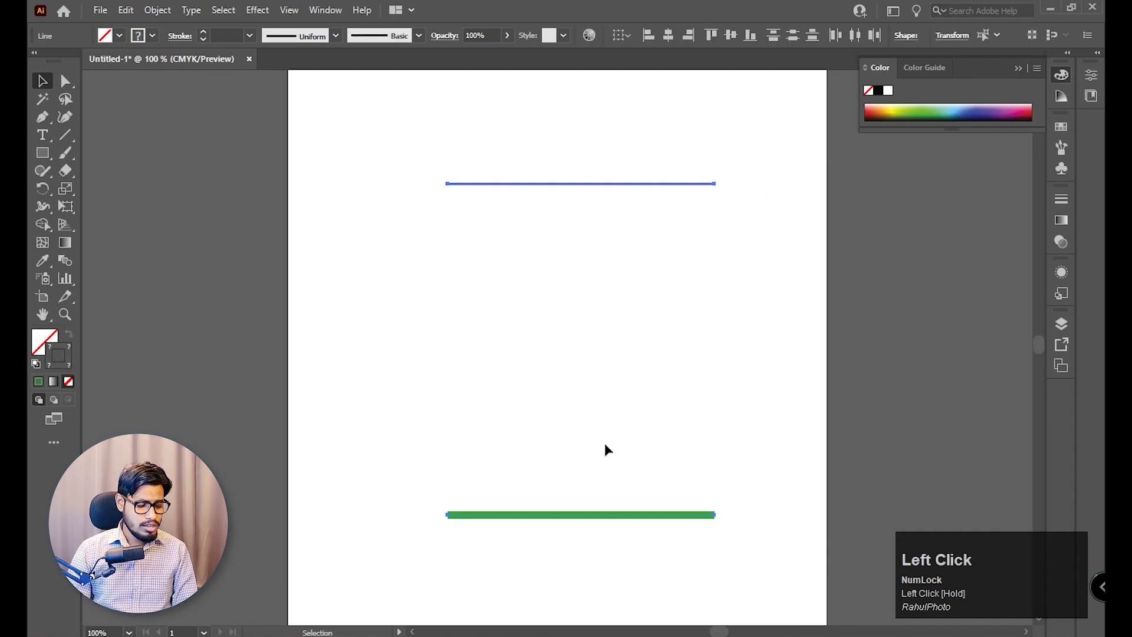
key(ctrl)
key(ctrl+alt+b)
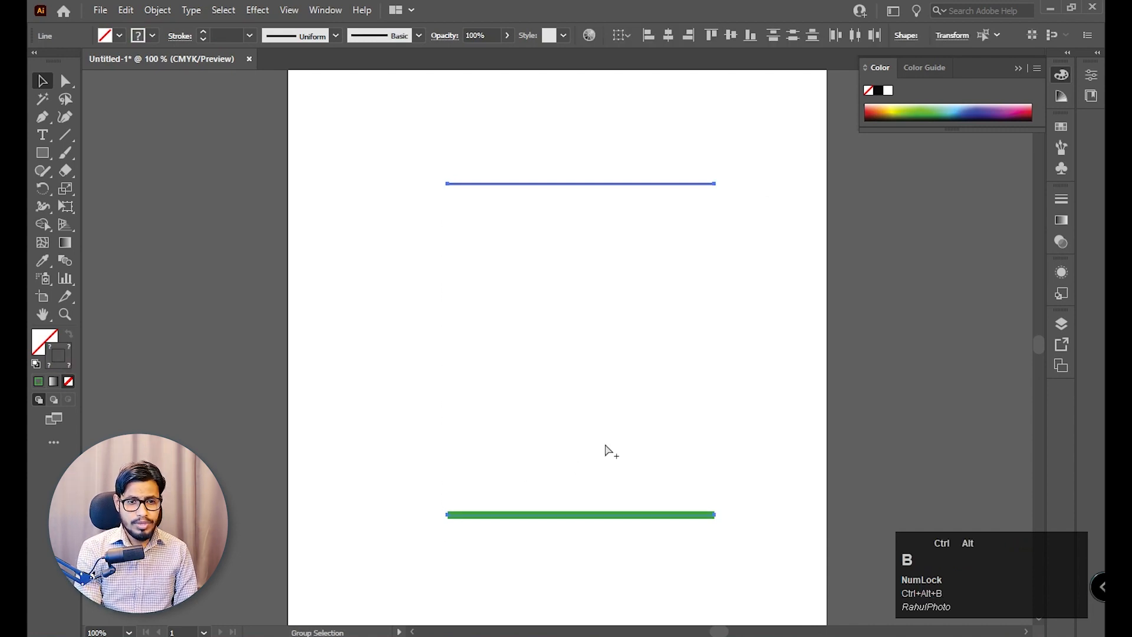
click(783, 236)
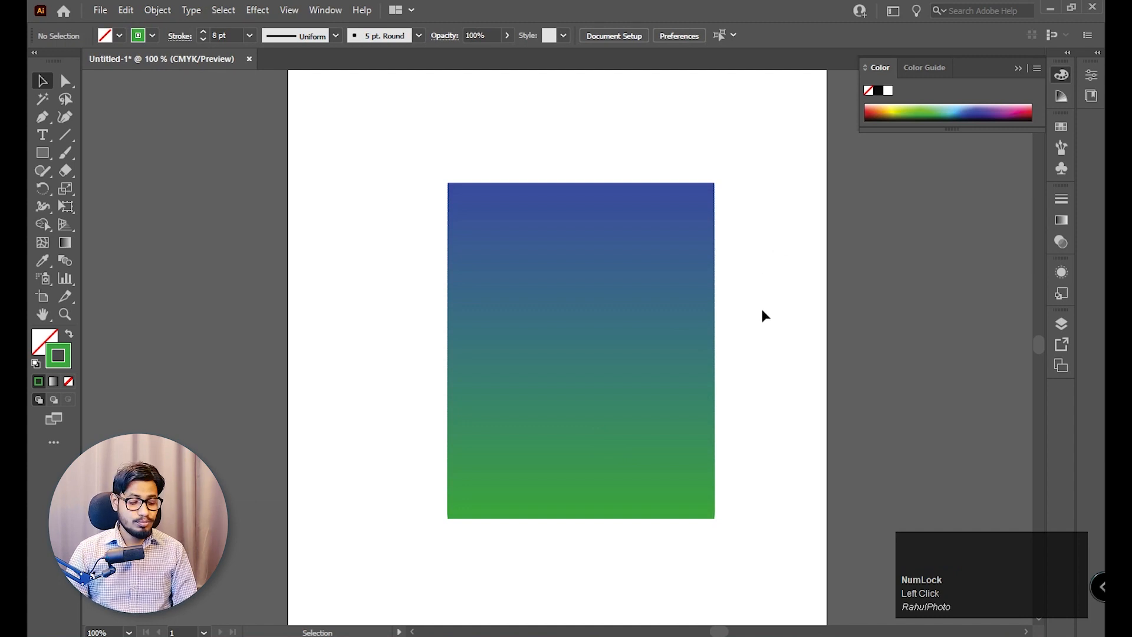
key(z)
drag(596, 367, 668, 413)
key(ctrl+z)
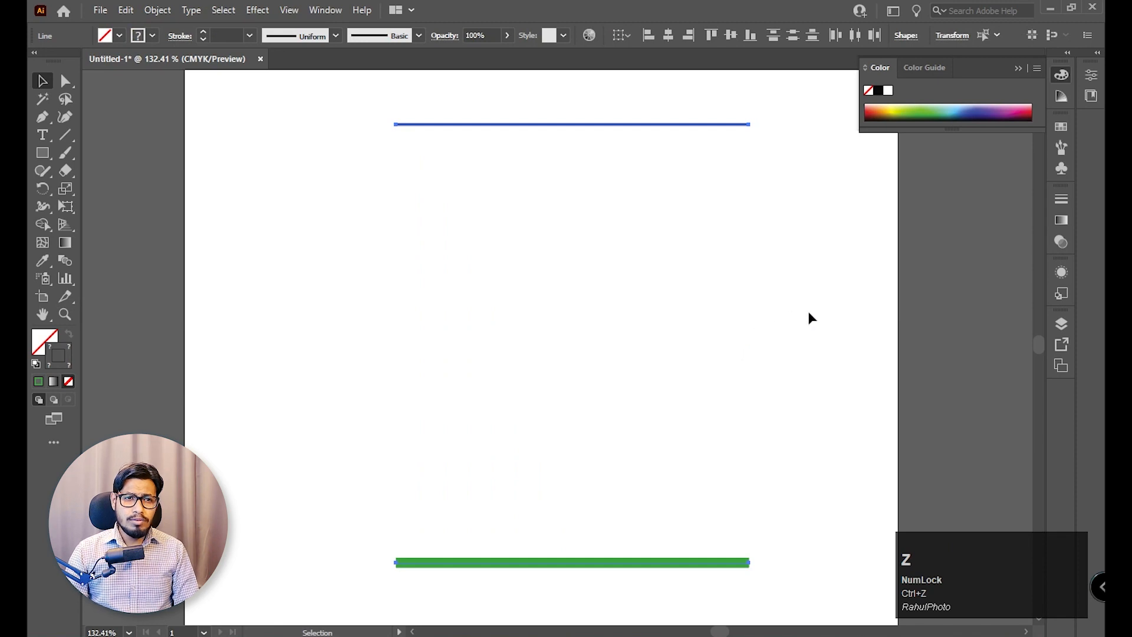
Duplicate the blue line straight down to about midway above the green line and give the copy a yellow stroke.
click(634, 124)
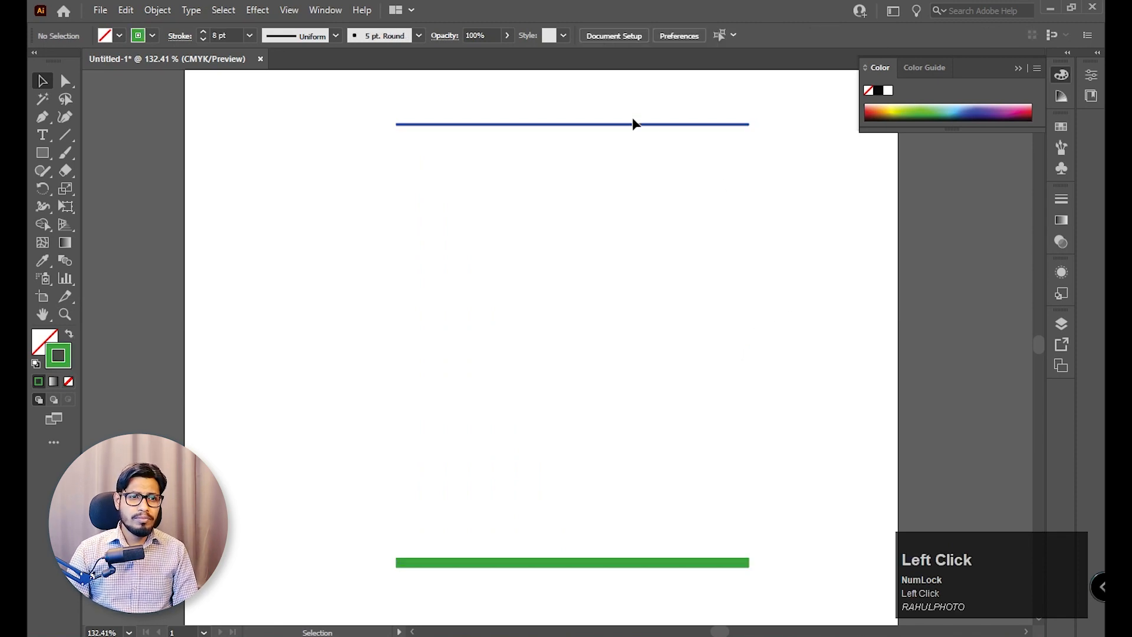
drag(629, 124, 627, 353)
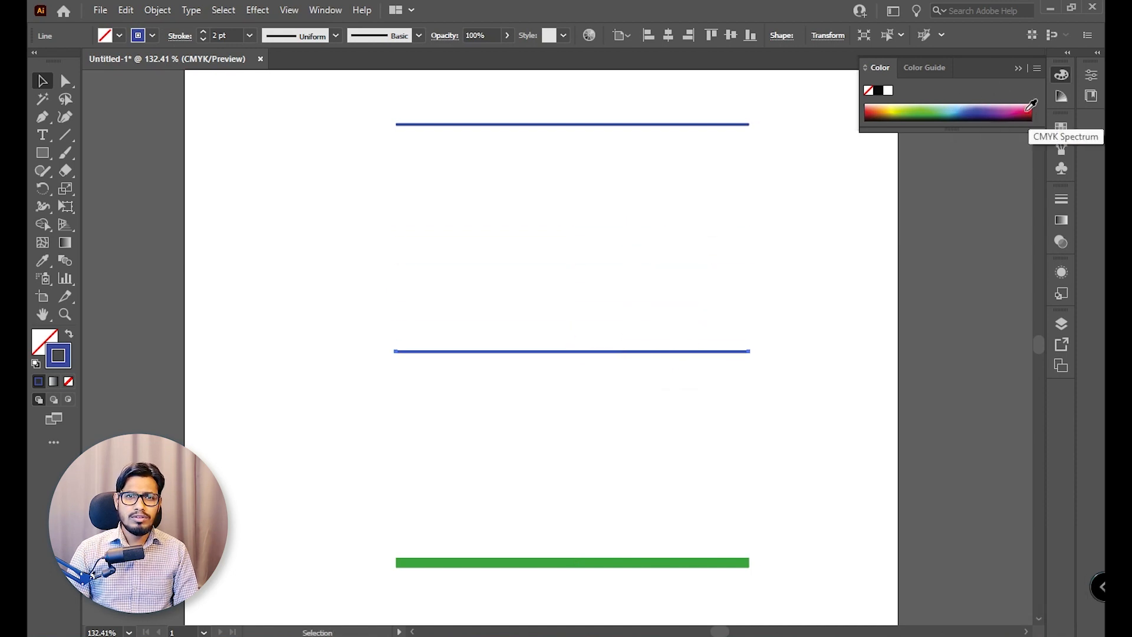
click(893, 106)
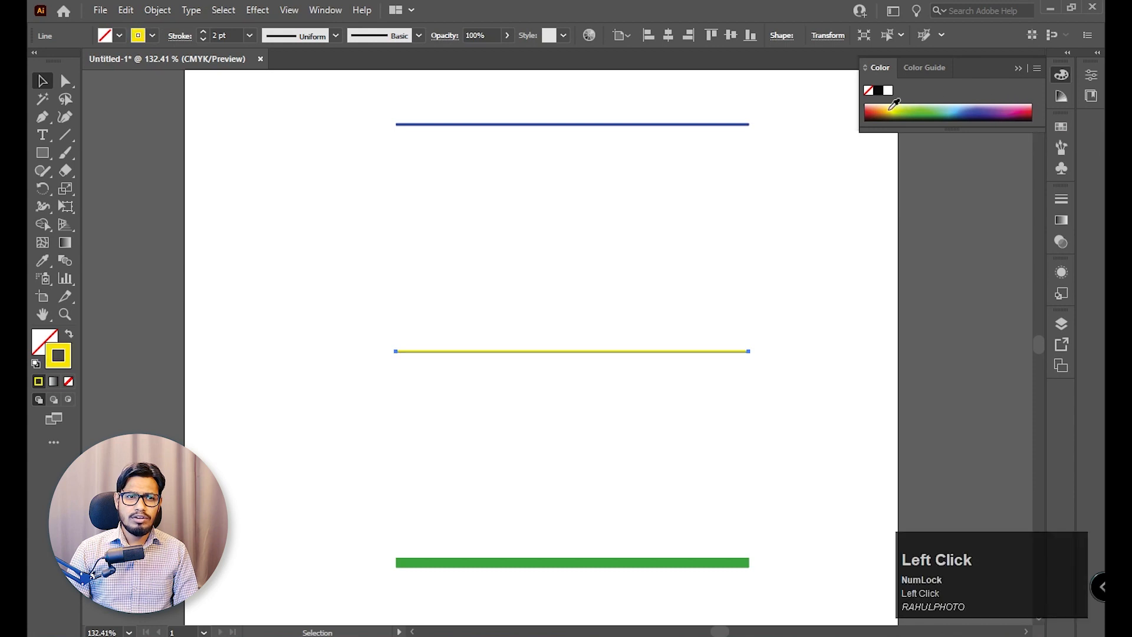
click(846, 220)
Blend the blue, yellow and green lines together and undo the blend.
drag(784, 104, 469, 587)
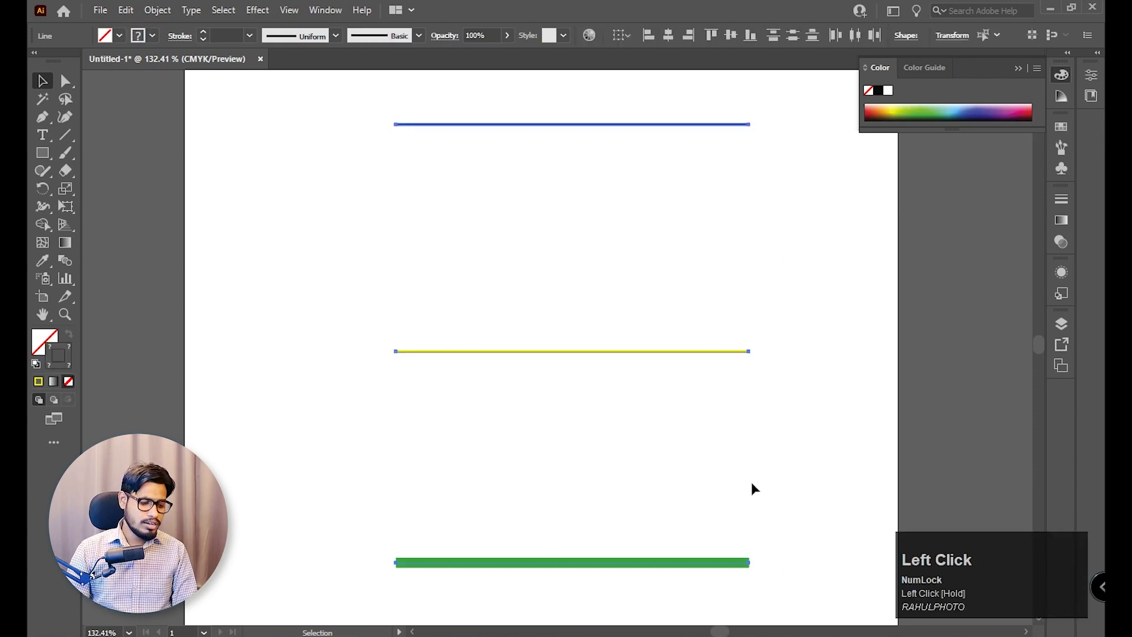
key(ctrl+alt+b)
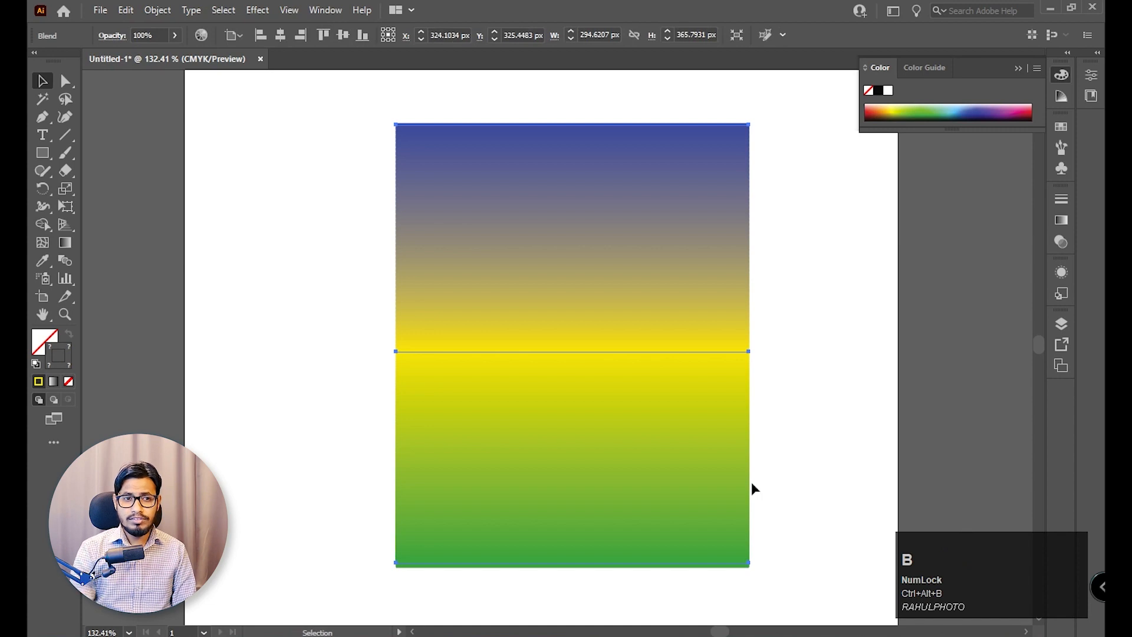
click(846, 434)
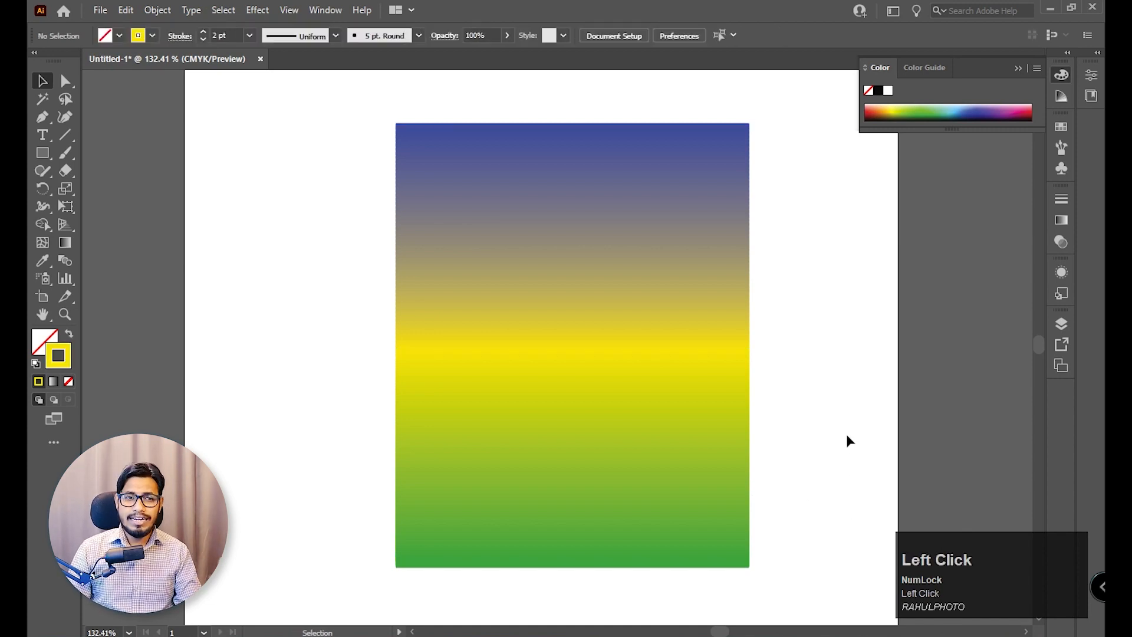
key(ctrl+z)
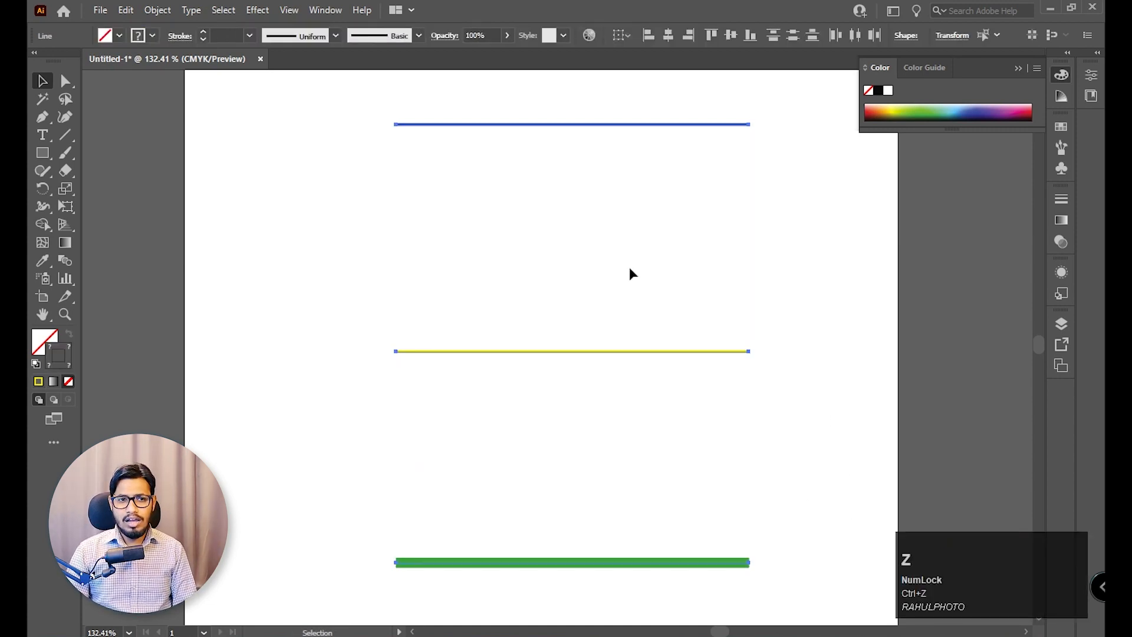
Duplicate the yellow line straight up between it and the blue line, and straight down between it and the green line.
drag(611, 354, 621, 293)
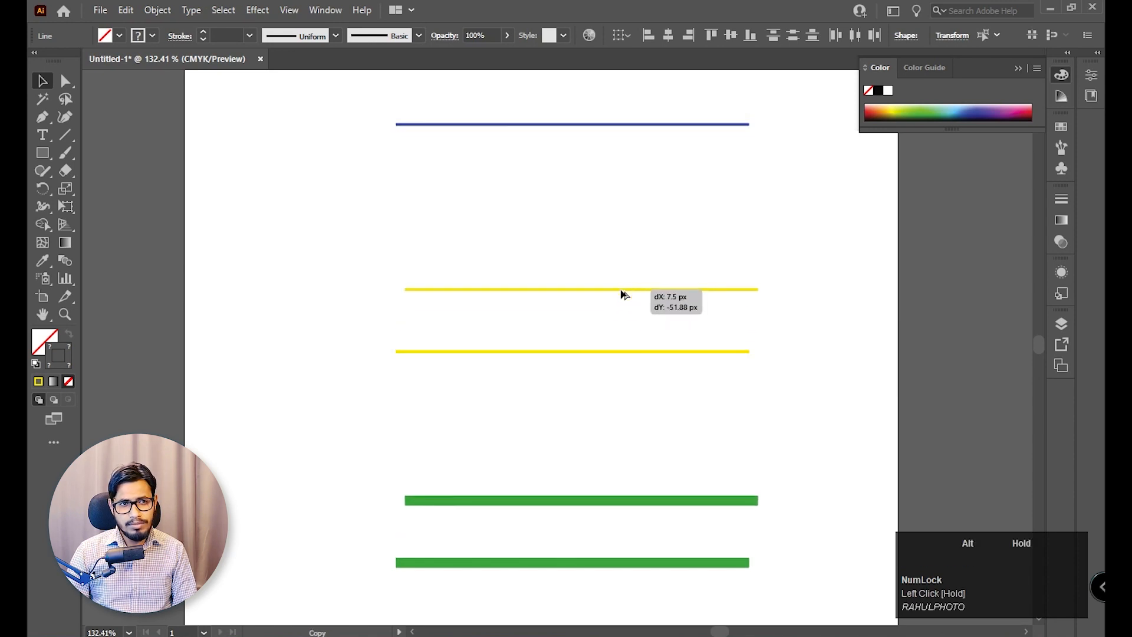
key(ctrl+z)
click(727, 361)
drag(692, 354, 694, 234)
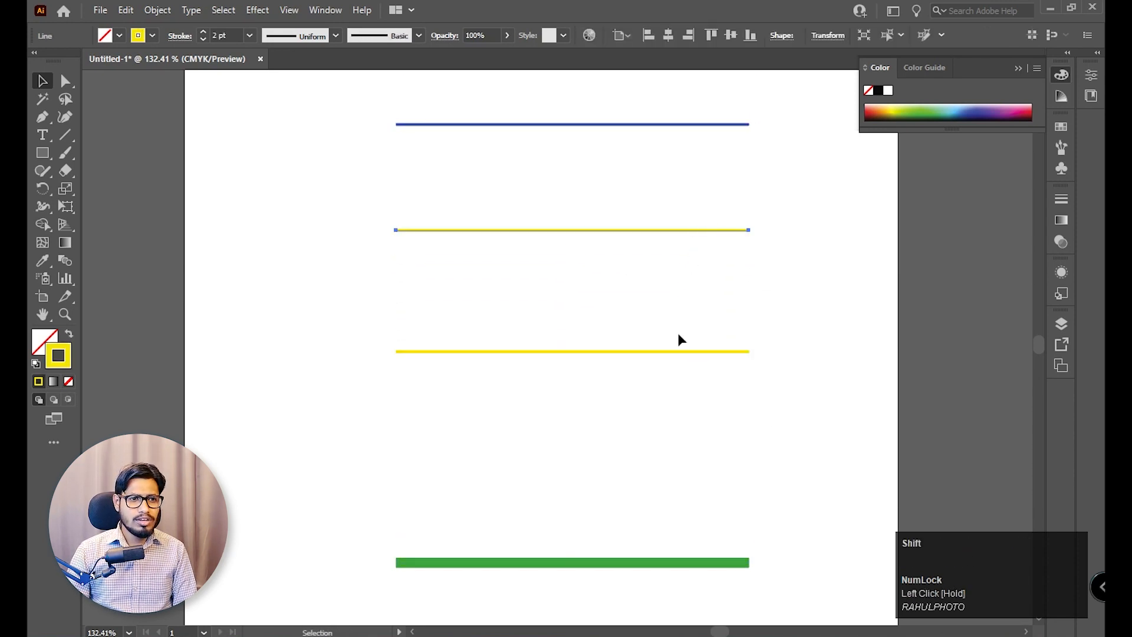
click(676, 352)
drag(674, 351, 692, 471)
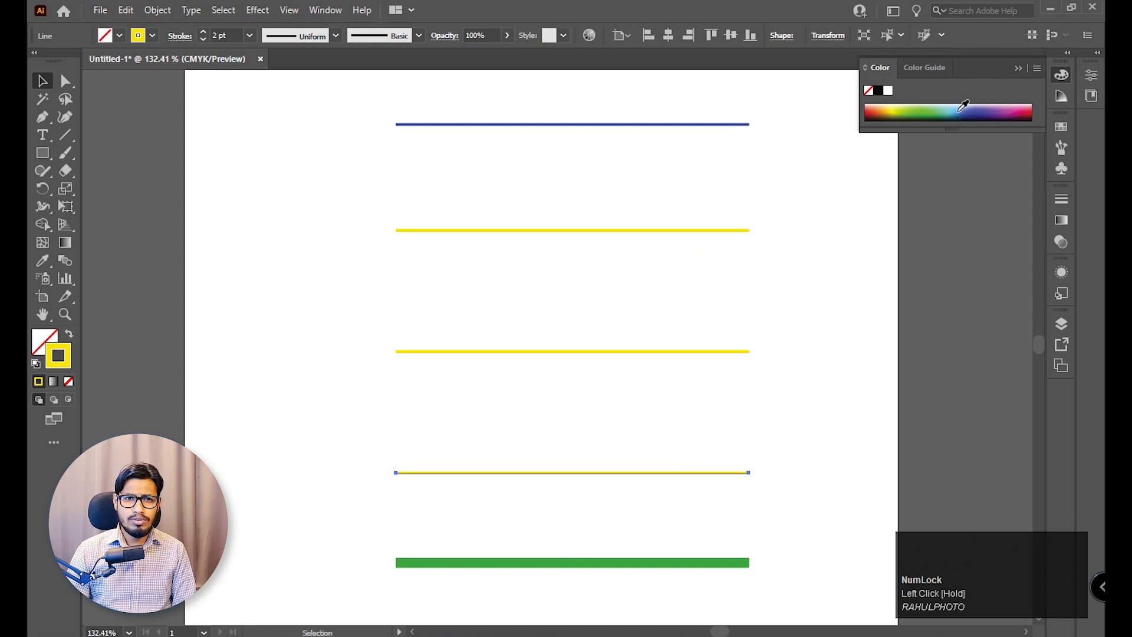
Colour the lower yellow copy's stroke light blue and the upper copy's stroke red.
drag(962, 105, 942, 116)
click(577, 230)
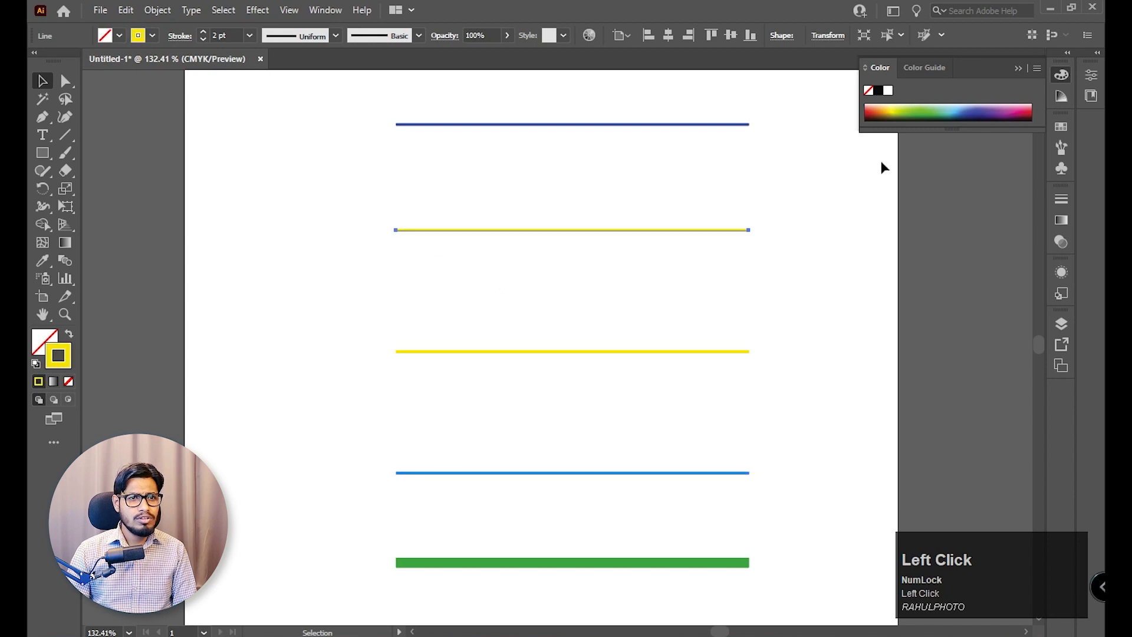
click(874, 108)
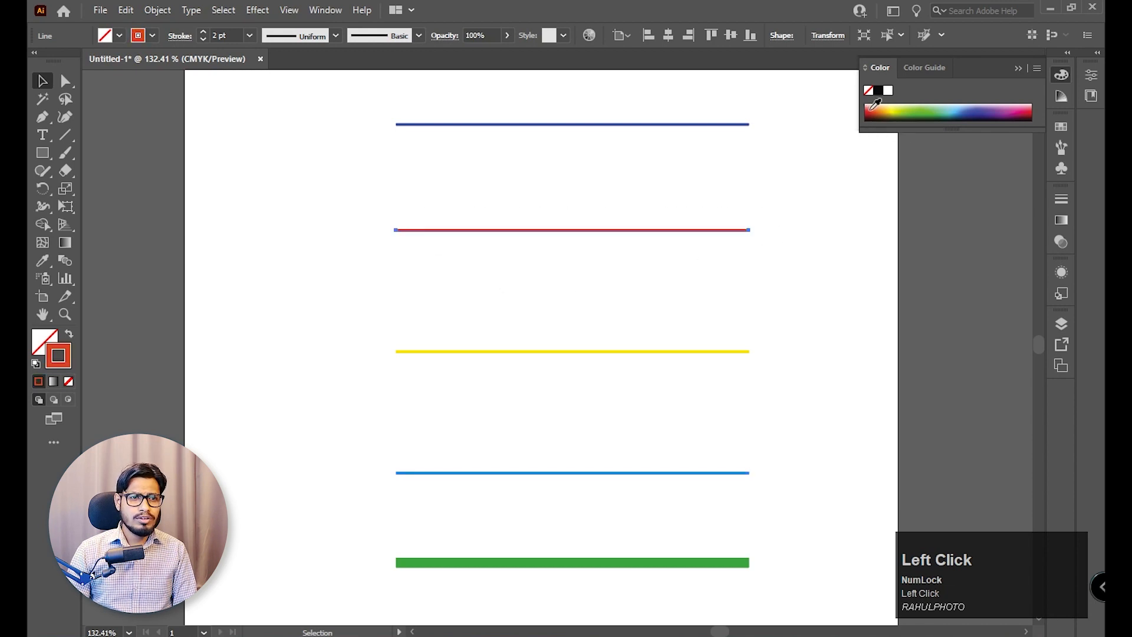
click(769, 249)
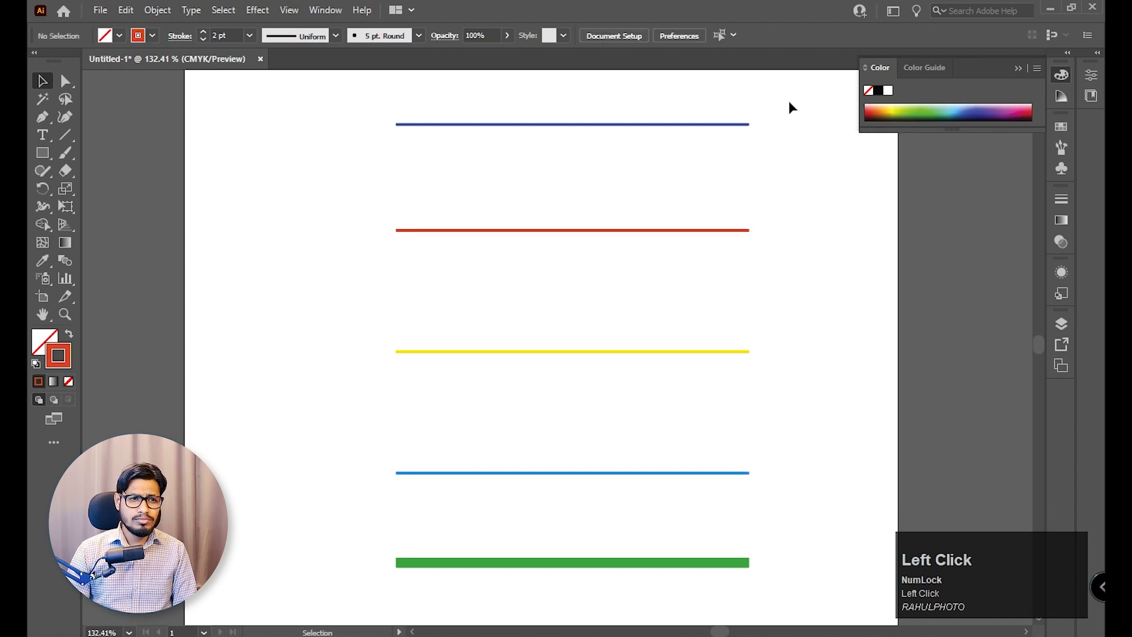
Blend all five coloured lines together and undo the blend.
drag(788, 102, 377, 589)
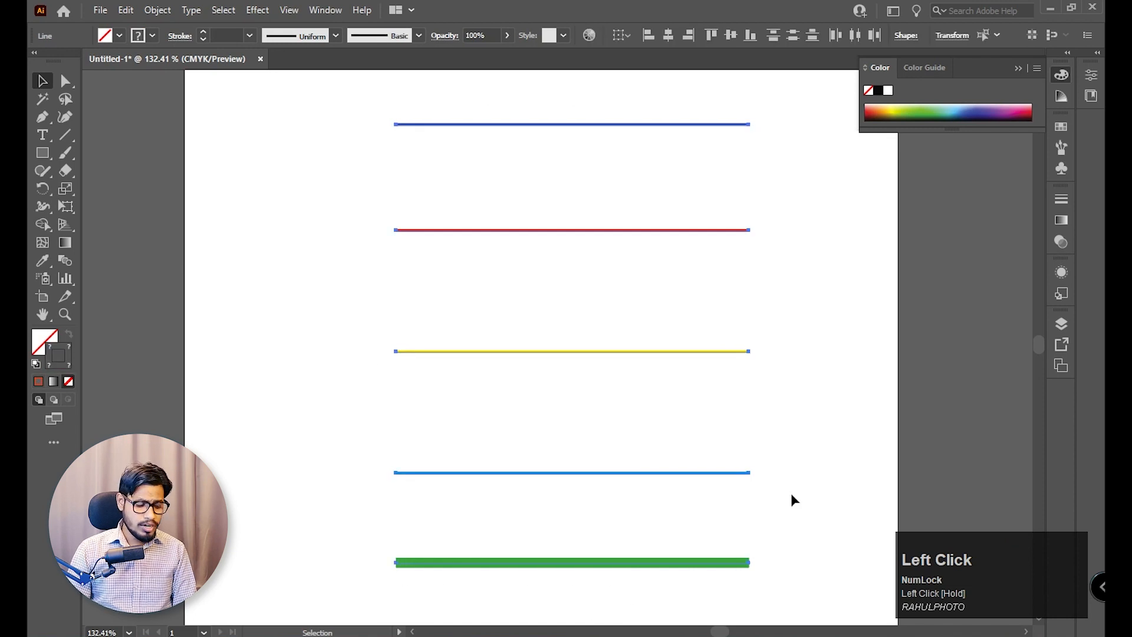
key(ctrl)
key(ctrl+alt+b)
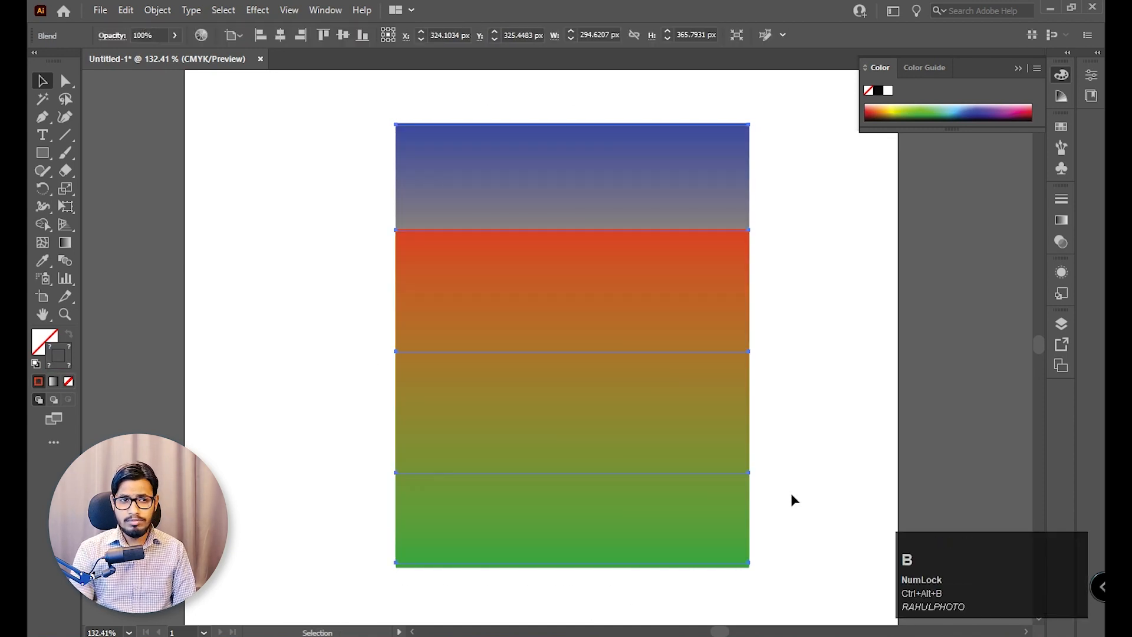
click(833, 366)
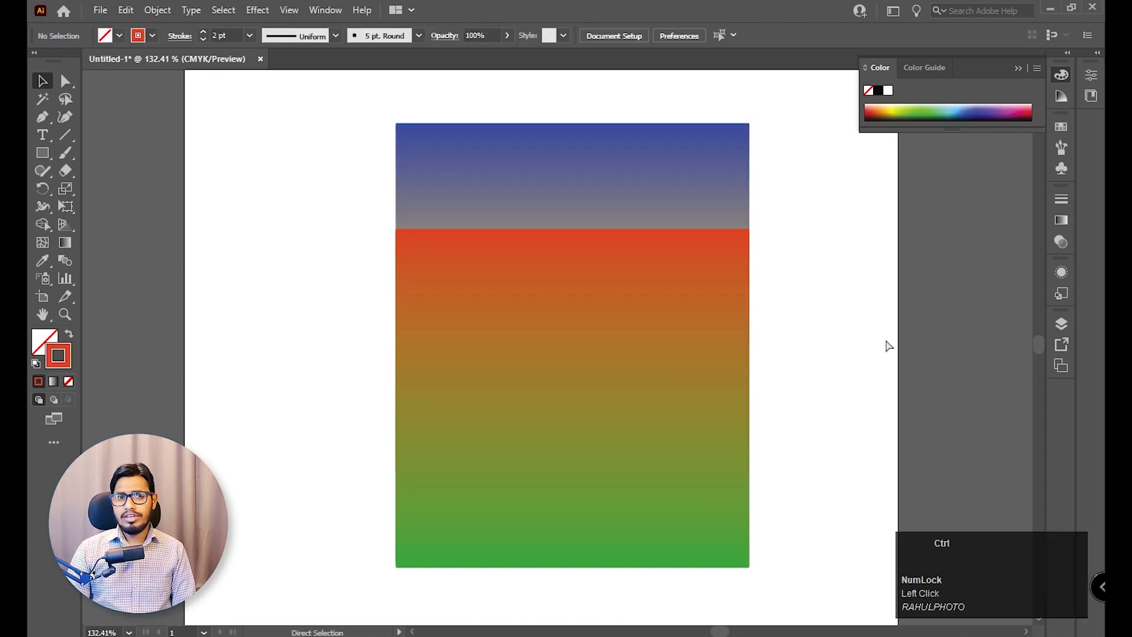
key(ctrl+z)
Recolour the red line's stroke magenta.
click(878, 228)
drag(784, 111, 687, 156)
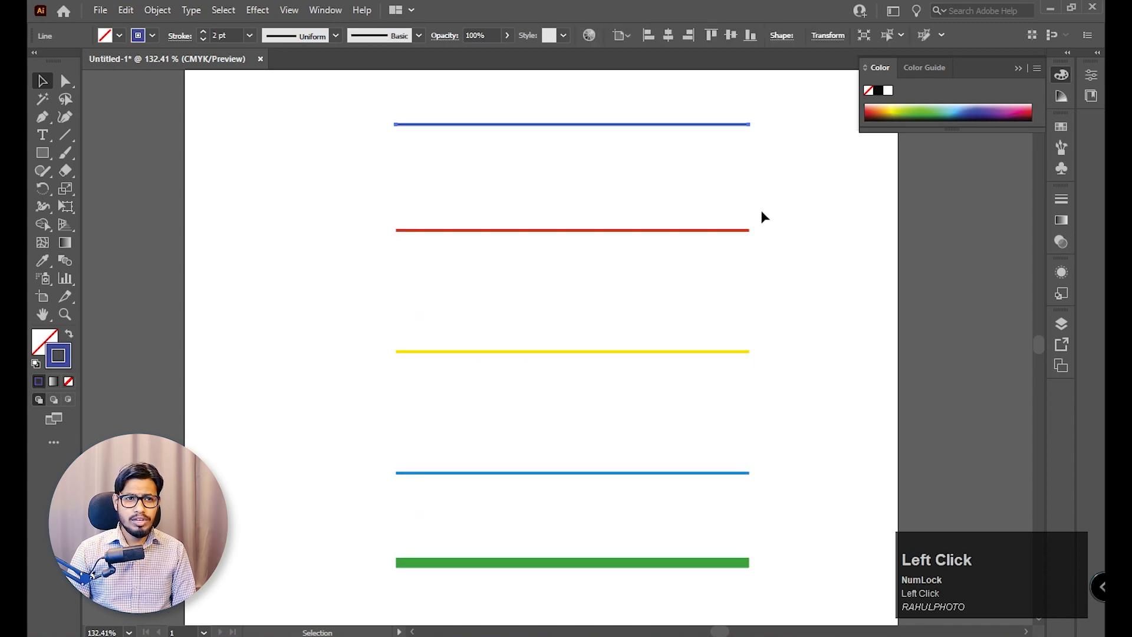
drag(762, 211, 707, 254)
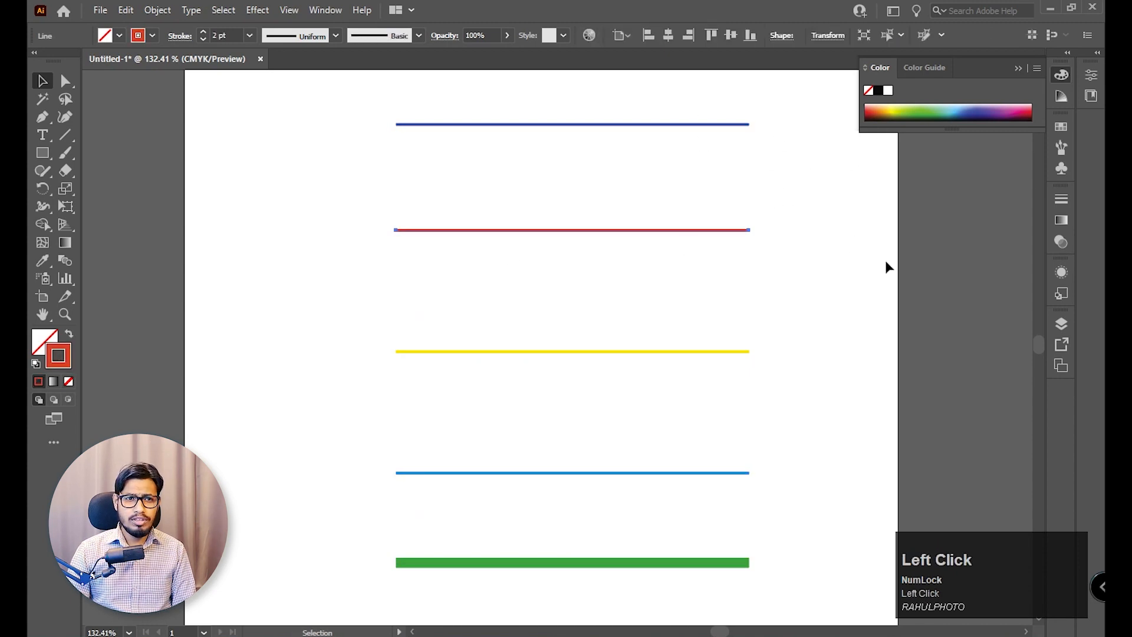
click(1008, 116)
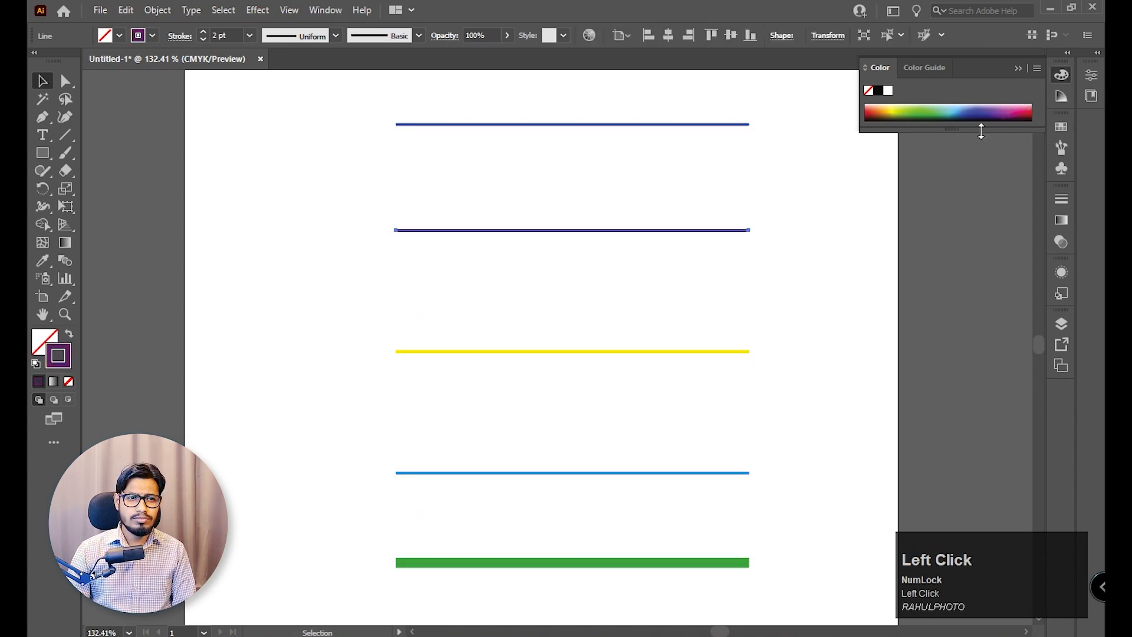
click(1012, 112)
Blend all five coloured lines together and delete the resulting blend from the artboard.
drag(806, 120, 329, 567)
key(ctrl+alt+b)
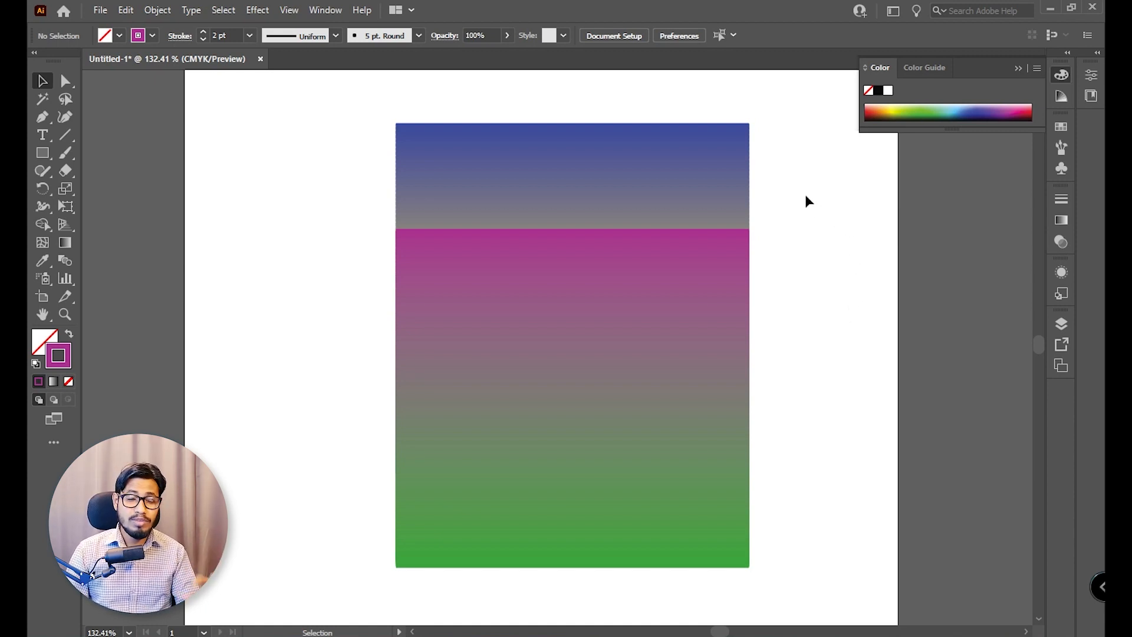
drag(812, 184, 437, 533)
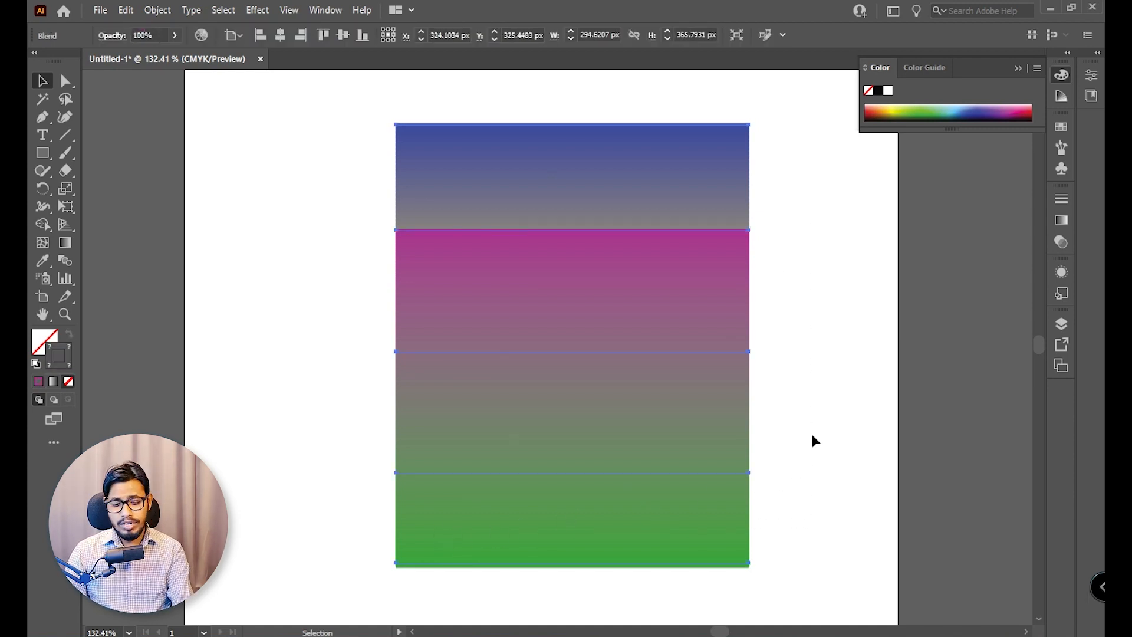
key(Delete)
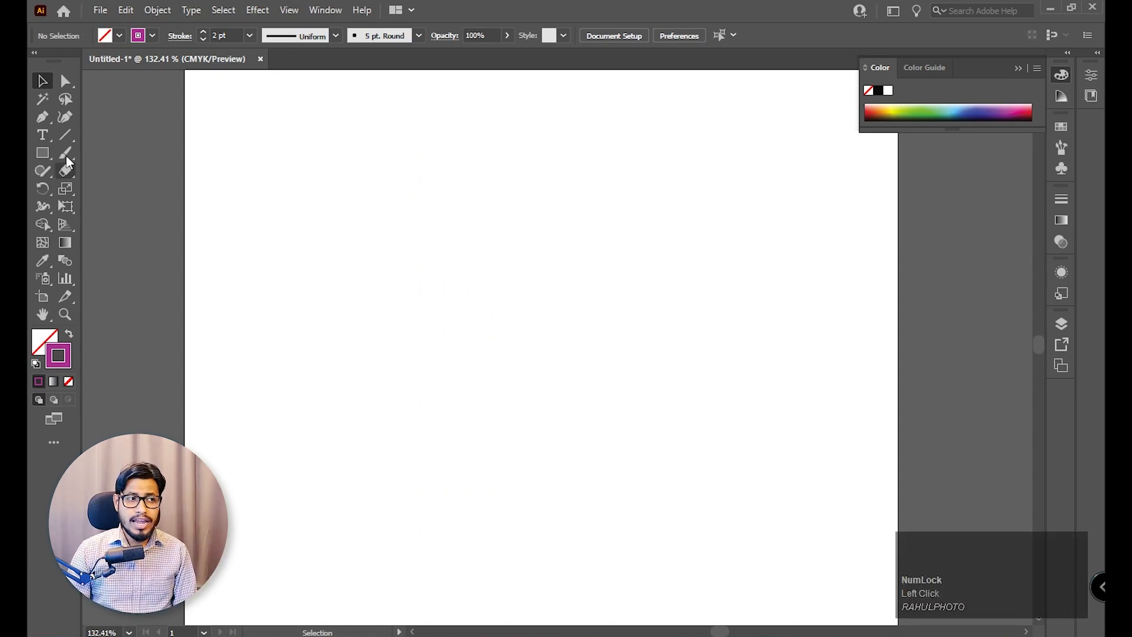
Draw a horizontal line about 246 px long in the artboard's upper part and duplicate it about 291 px straight down.
click(65, 135)
drag(441, 192, 731, 205)
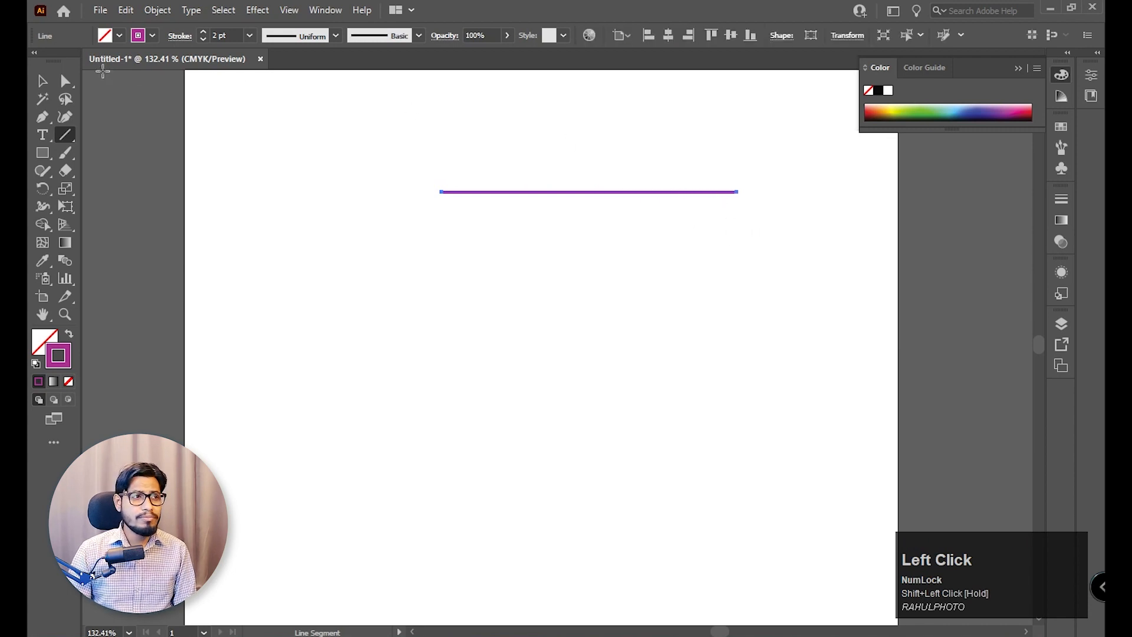
click(41, 81)
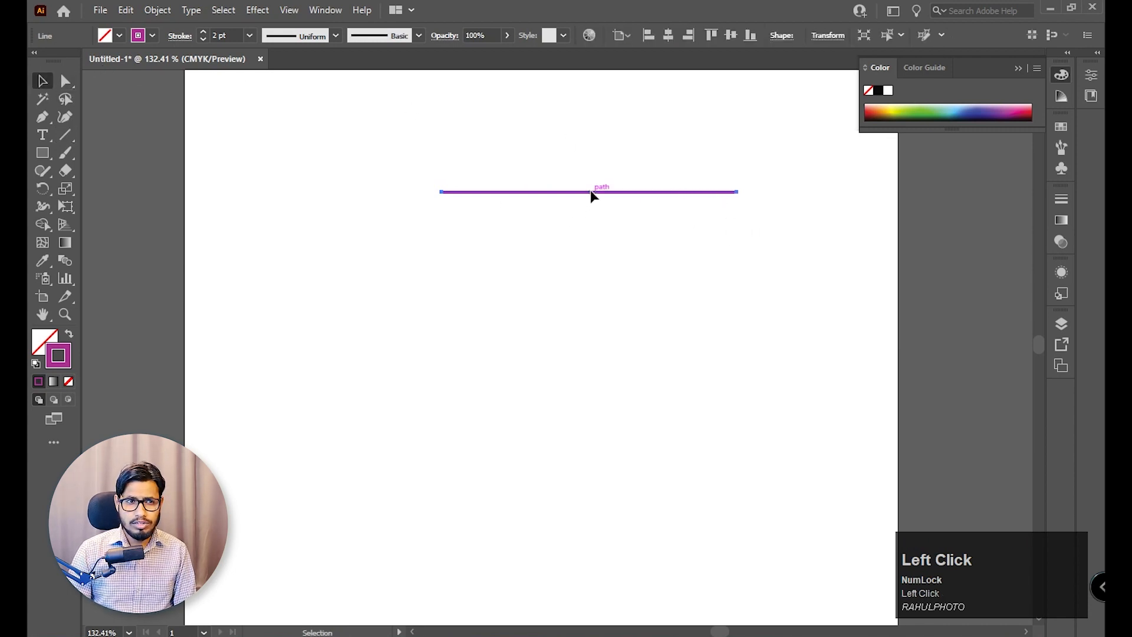
drag(590, 190, 589, 538)
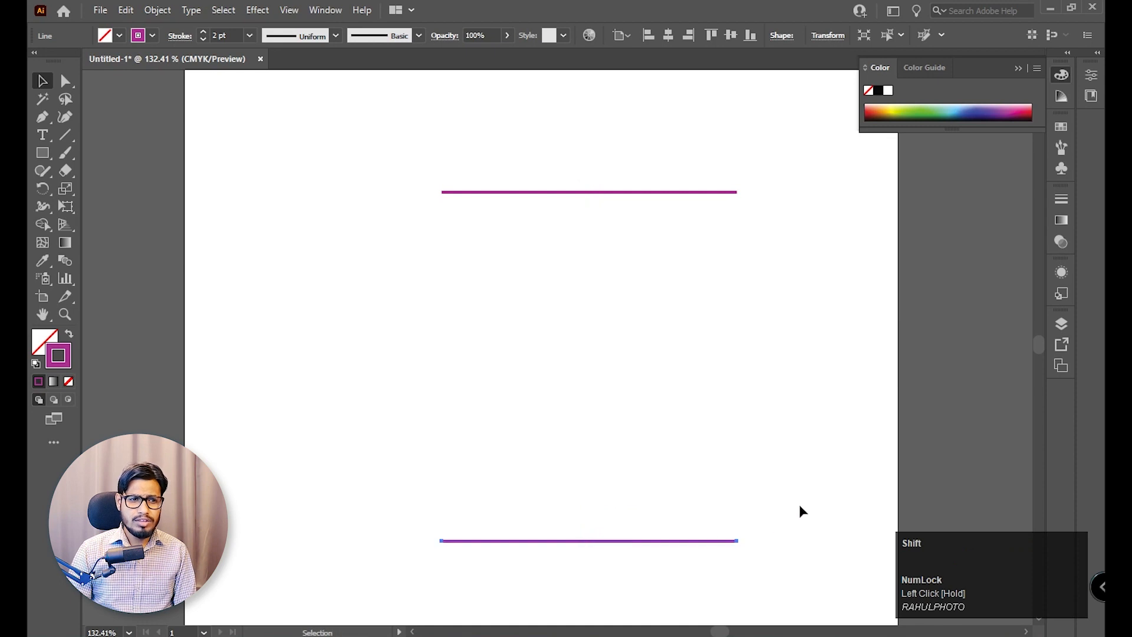
Colour the lower line's stroke black and the upper line's stroke light salmon pink.
click(878, 90)
click(786, 333)
drag(819, 446, 532, 486)
drag(804, 158, 543, 267)
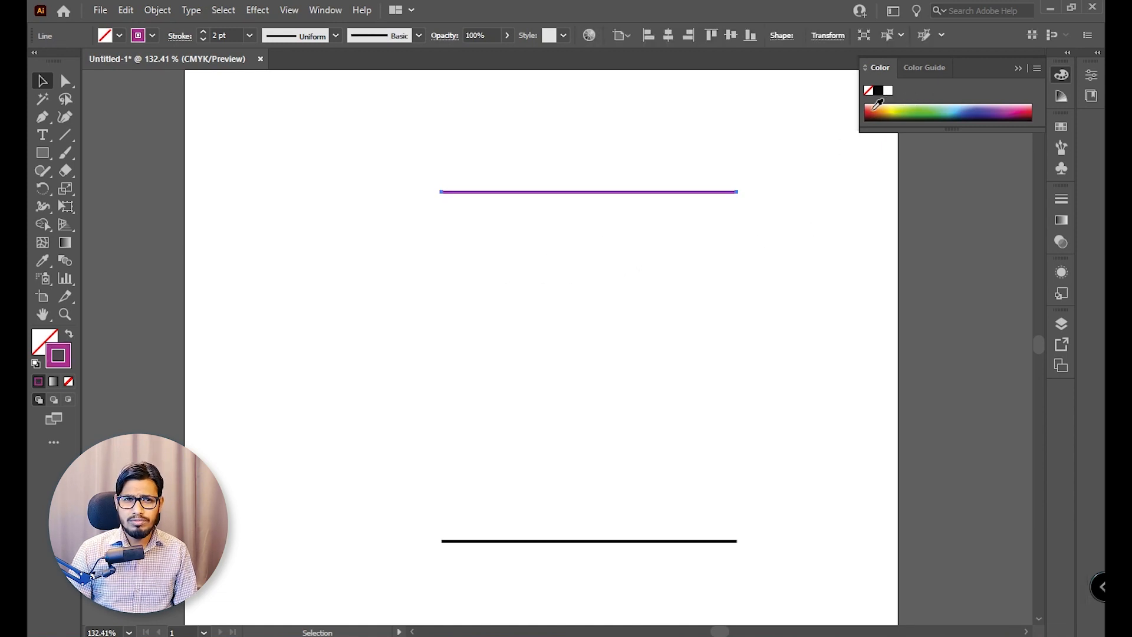
drag(941, 129, 942, 224)
click(879, 127)
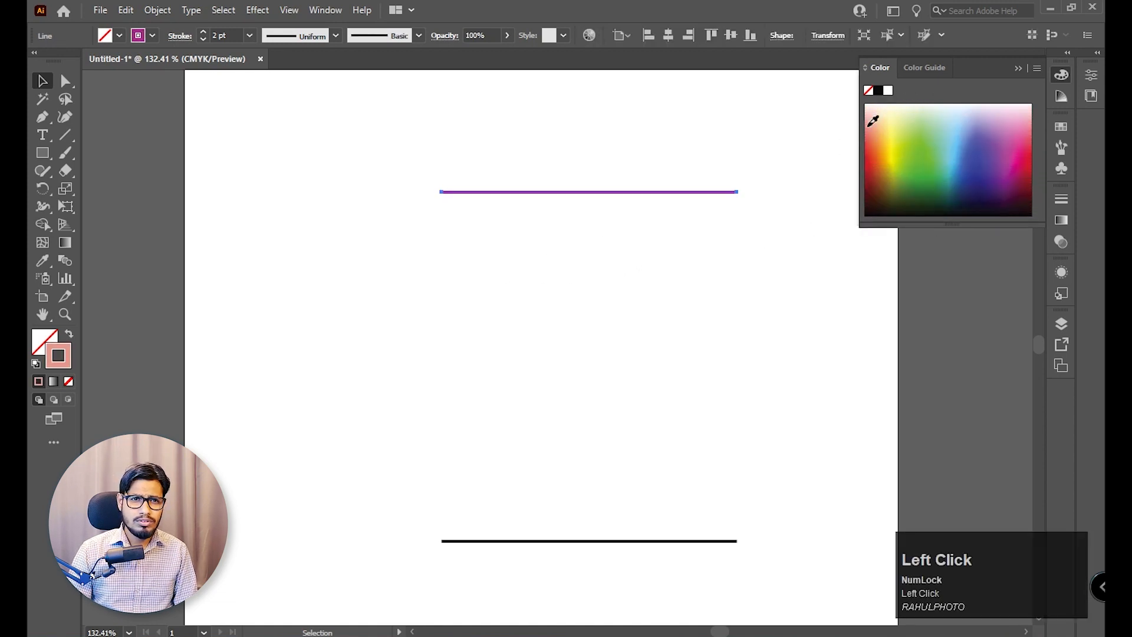
click(769, 170)
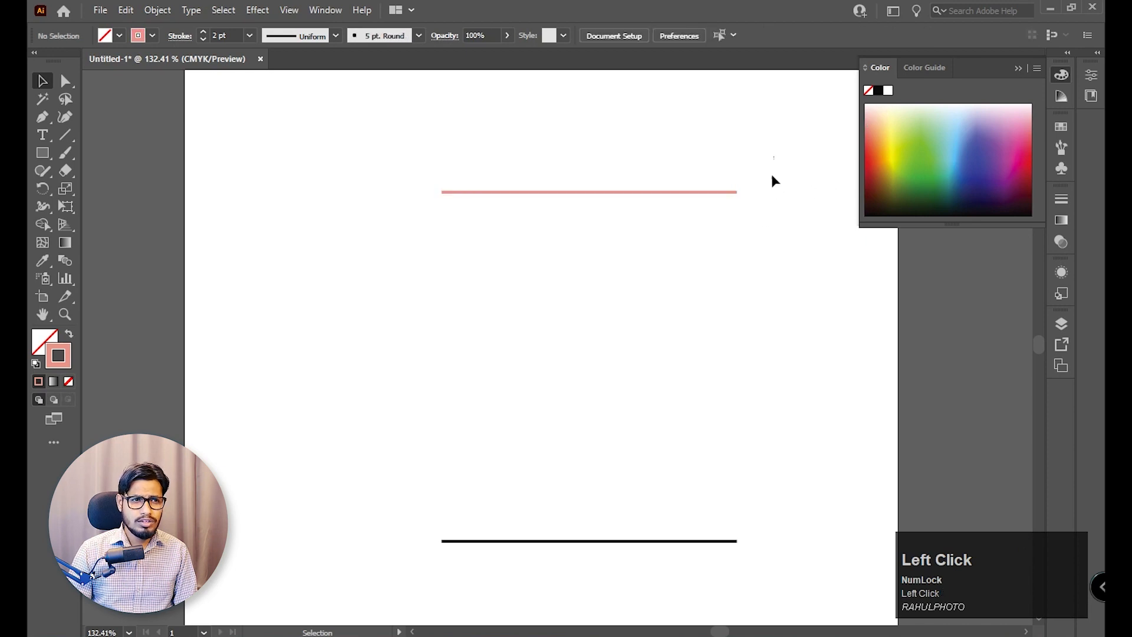
Blend the salmon and black lines together and move the blend slightly upward.
drag(771, 157, 431, 581)
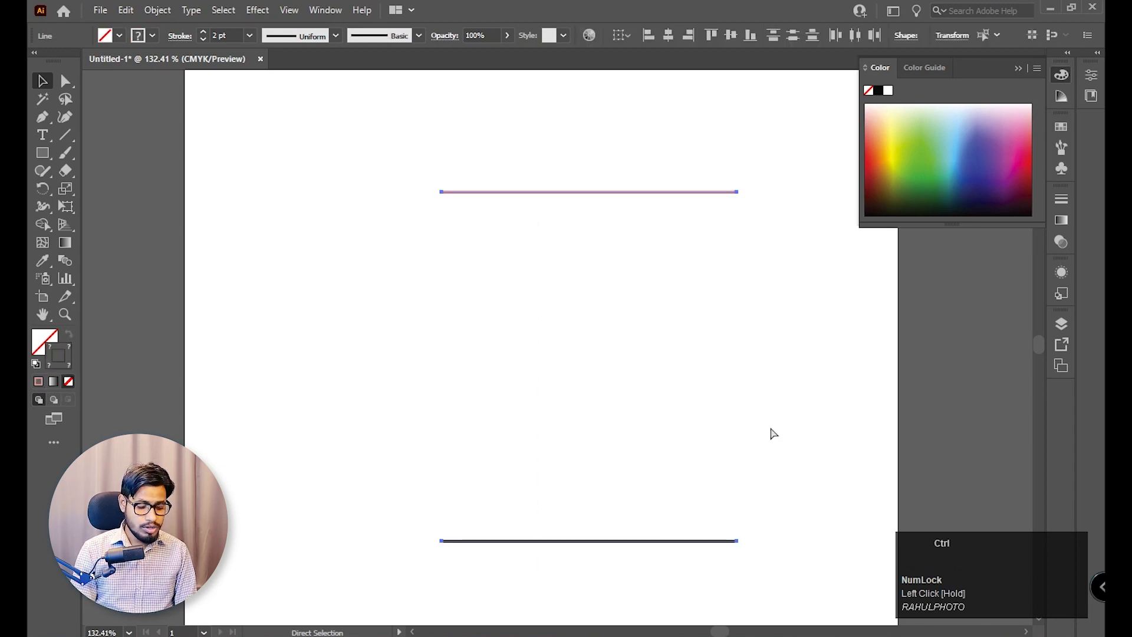
key(ctrl+alt+b)
click(774, 433)
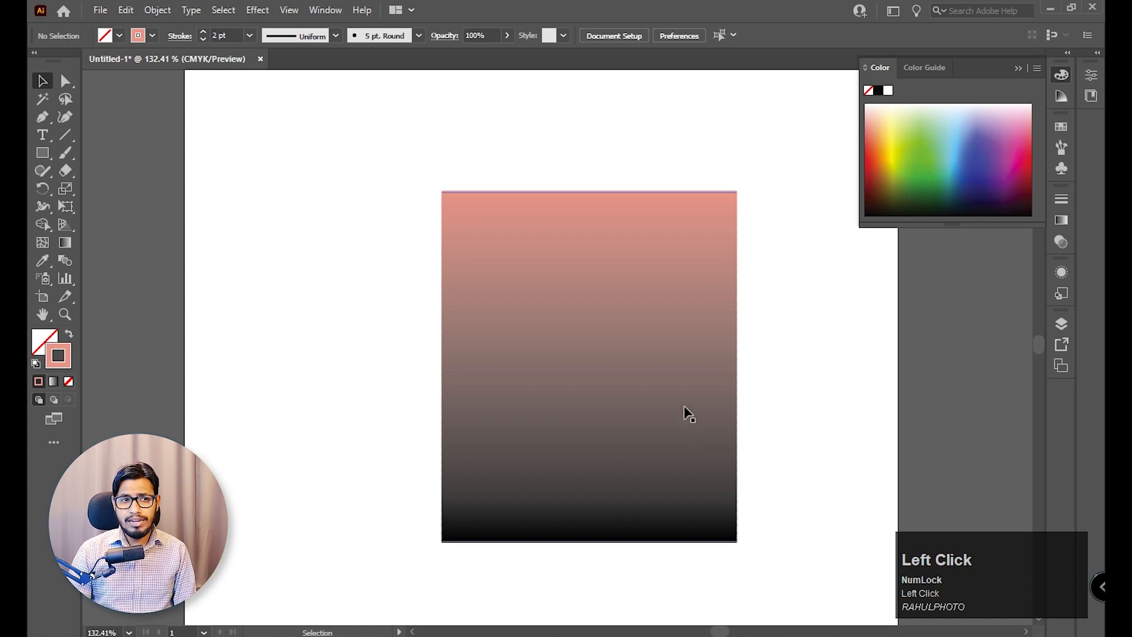
drag(685, 416, 691, 403)
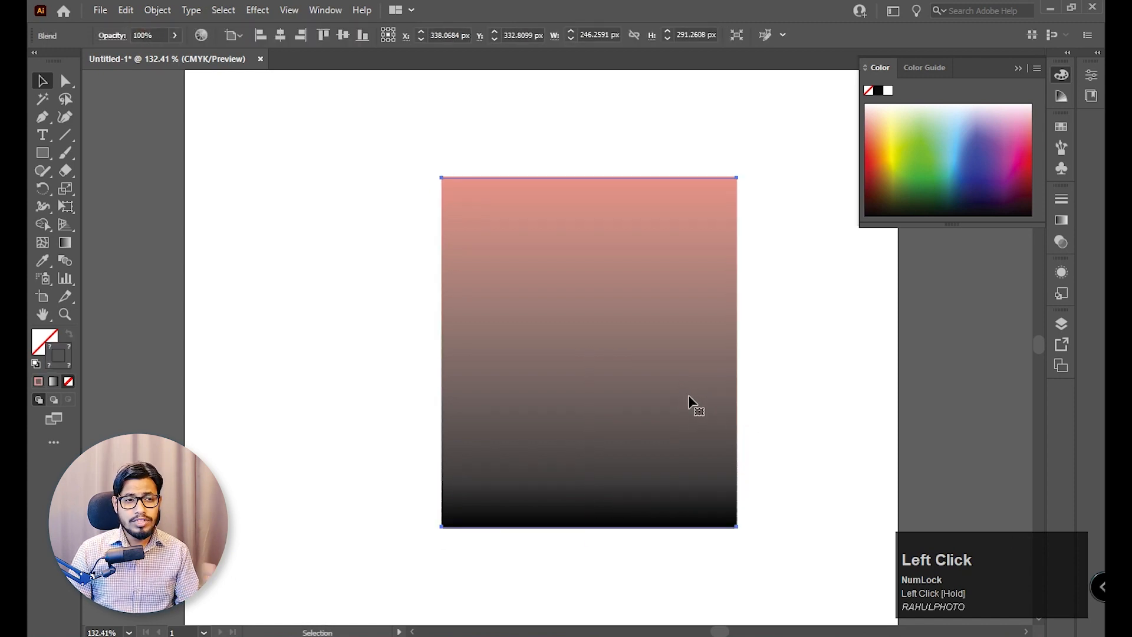
View the Blend Options of the selected salmon-to-black blend and close them without changes.
click(154, 10)
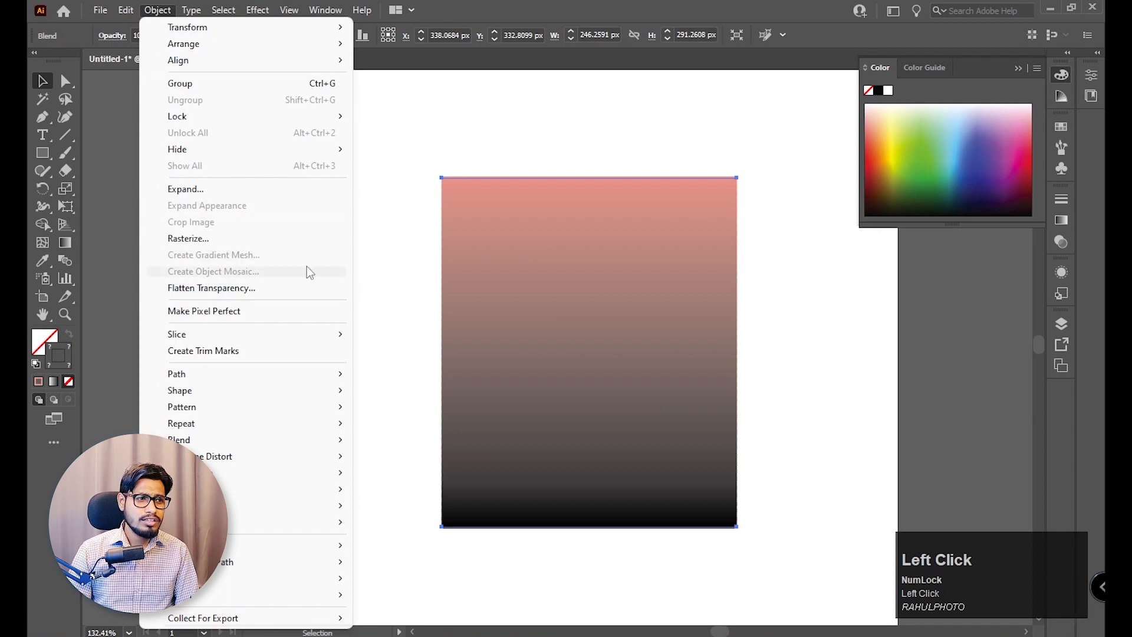
click(652, 68)
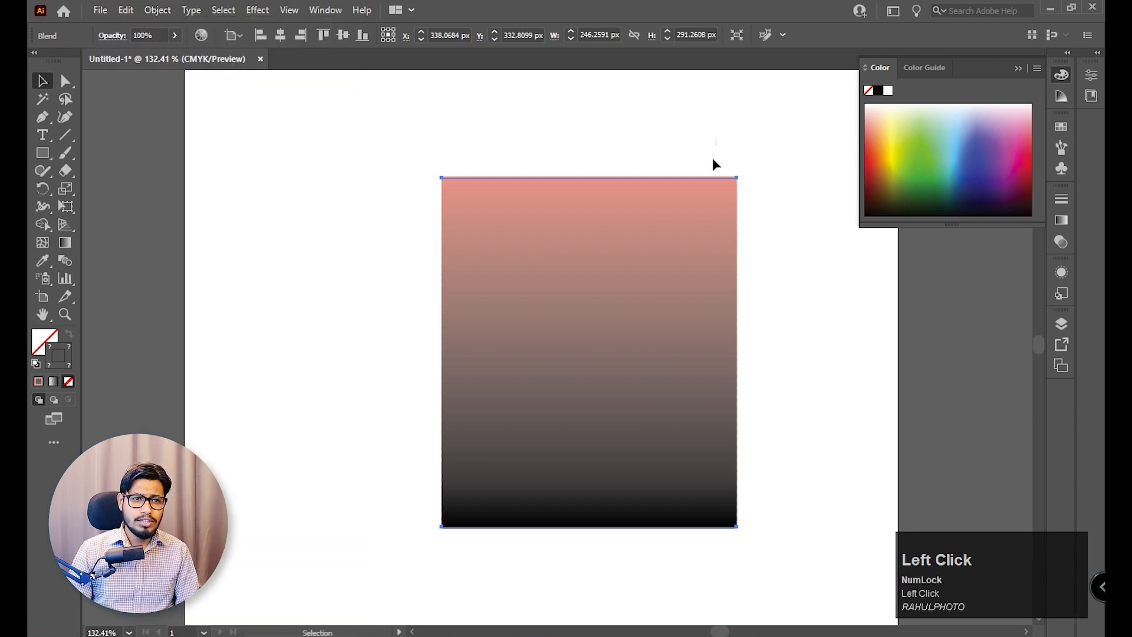
click(157, 10)
mouse_move(228, 411)
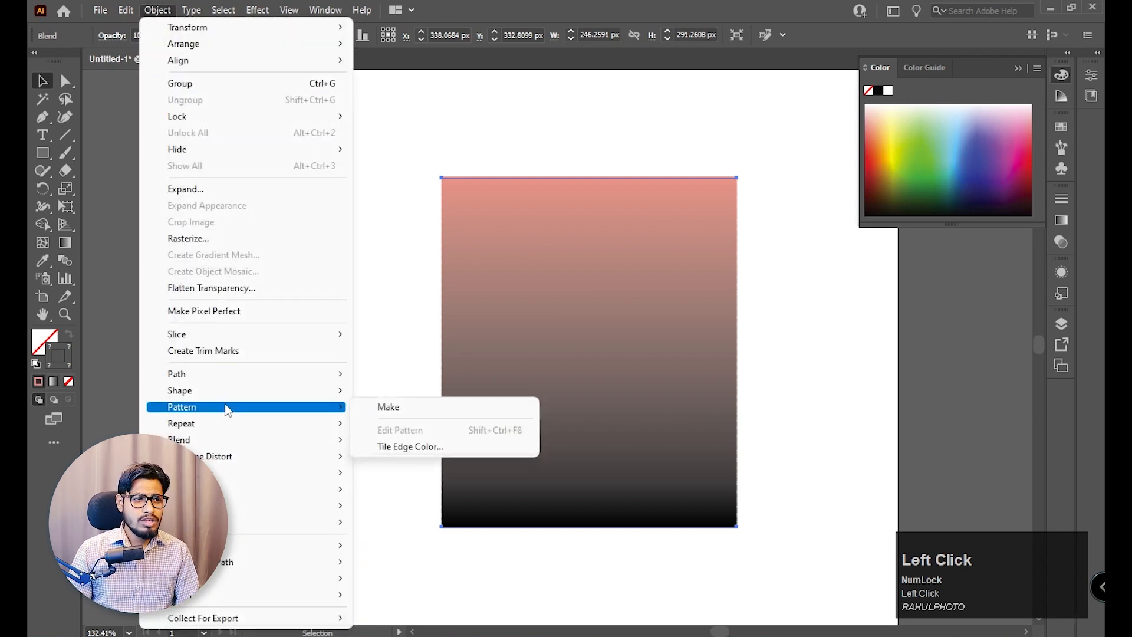
mouse_move(227, 441)
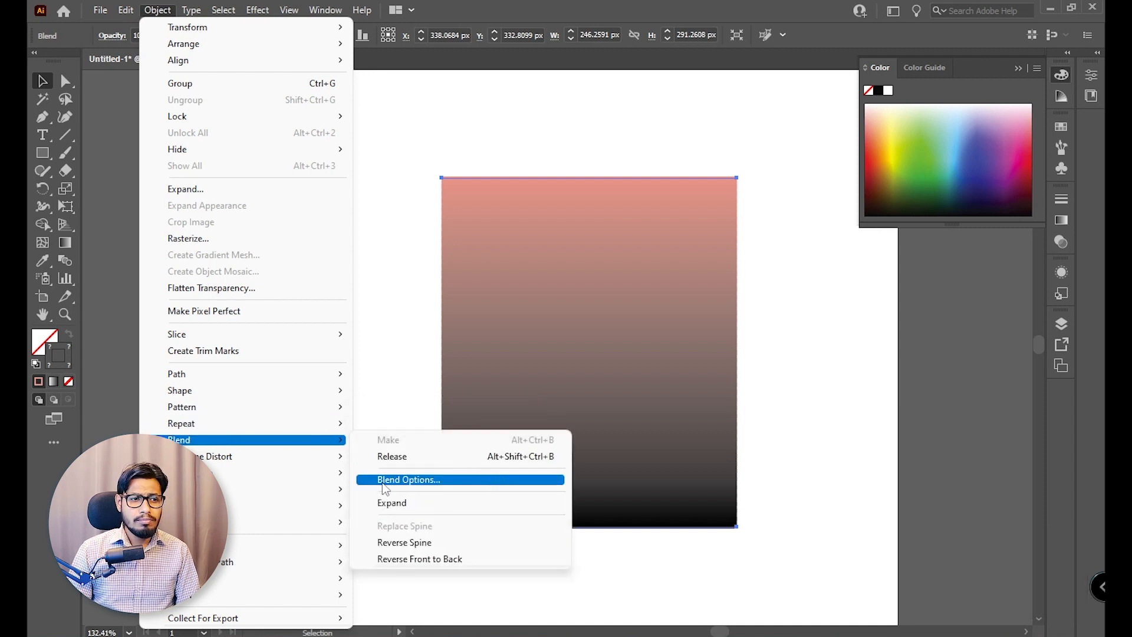
click(442, 480)
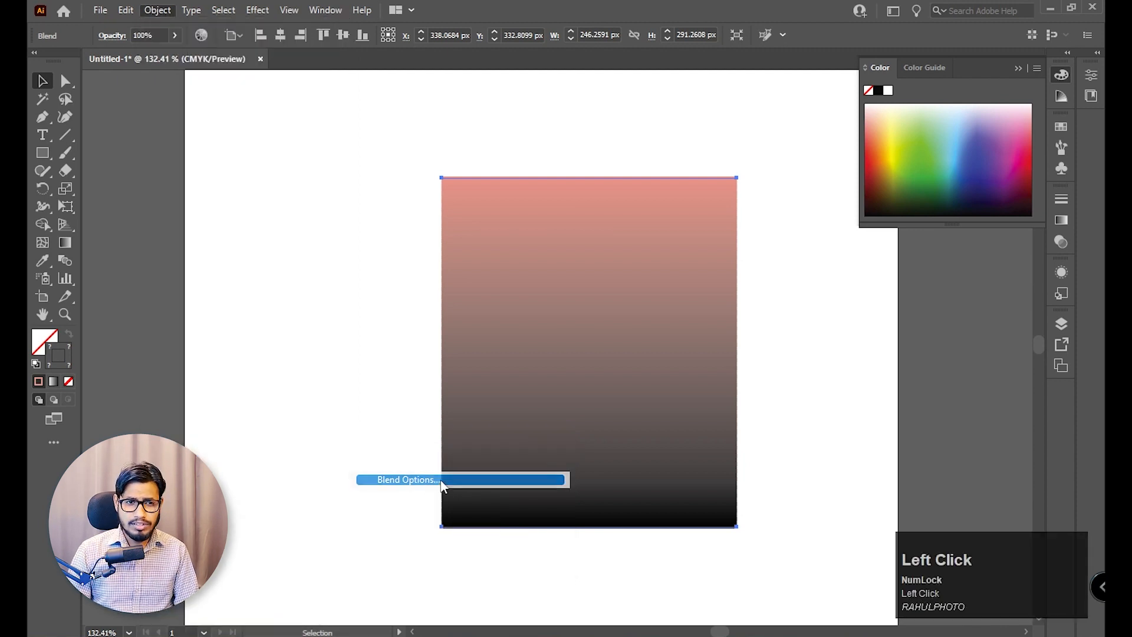
drag(613, 255, 902, 257)
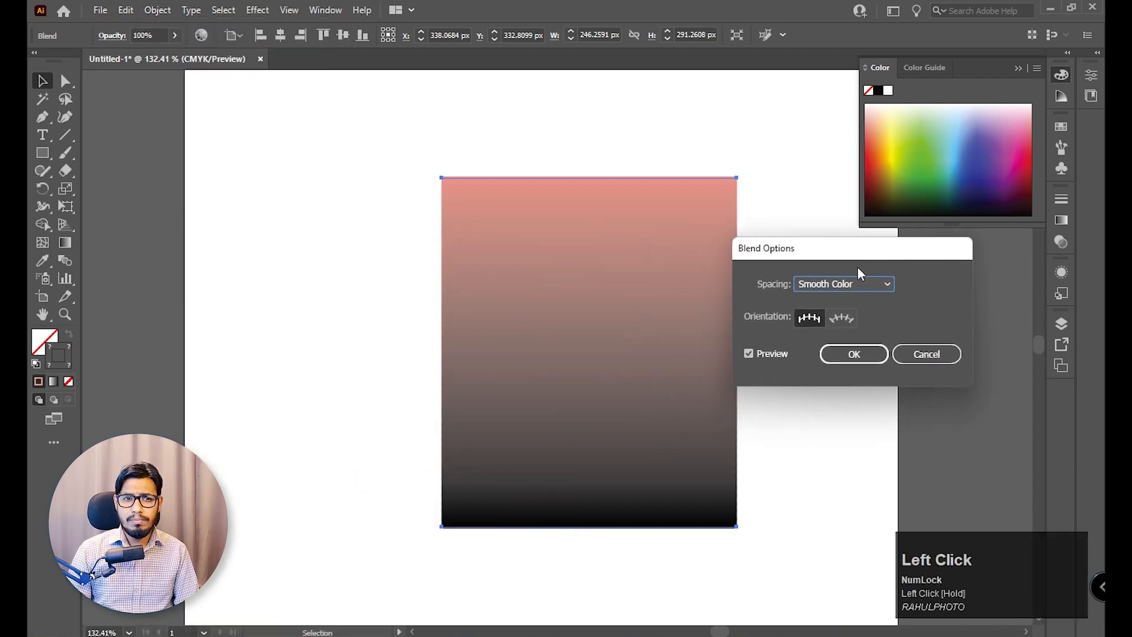
click(922, 355)
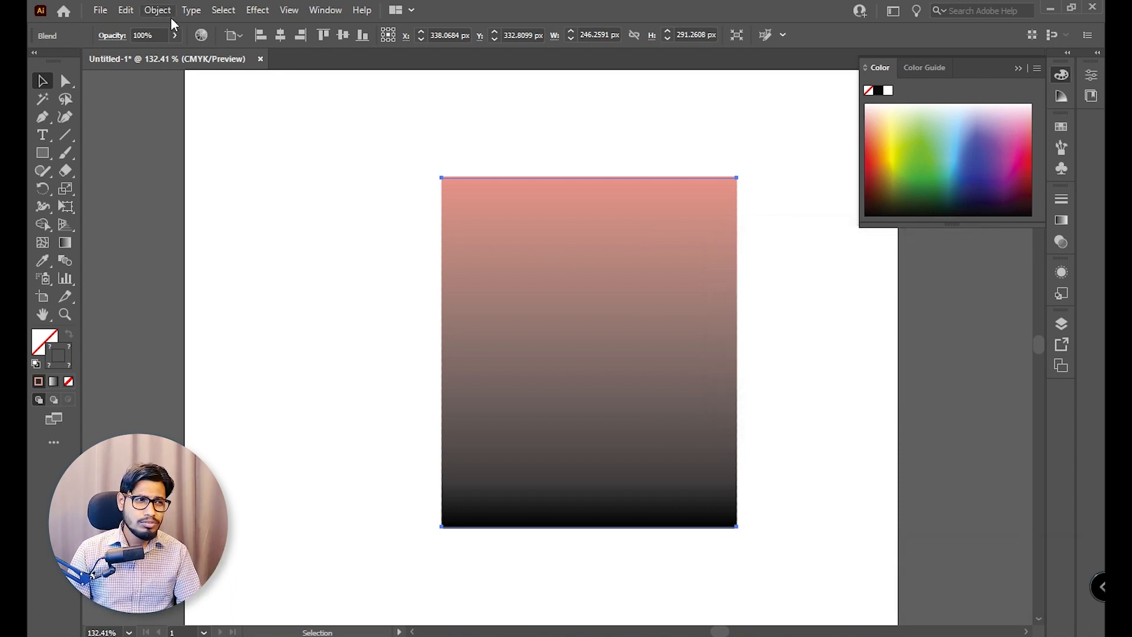
Reopen the blend's options and set its spacing to Specified Steps.
click(65, 262)
double_click(65, 262)
drag(808, 248, 847, 256)
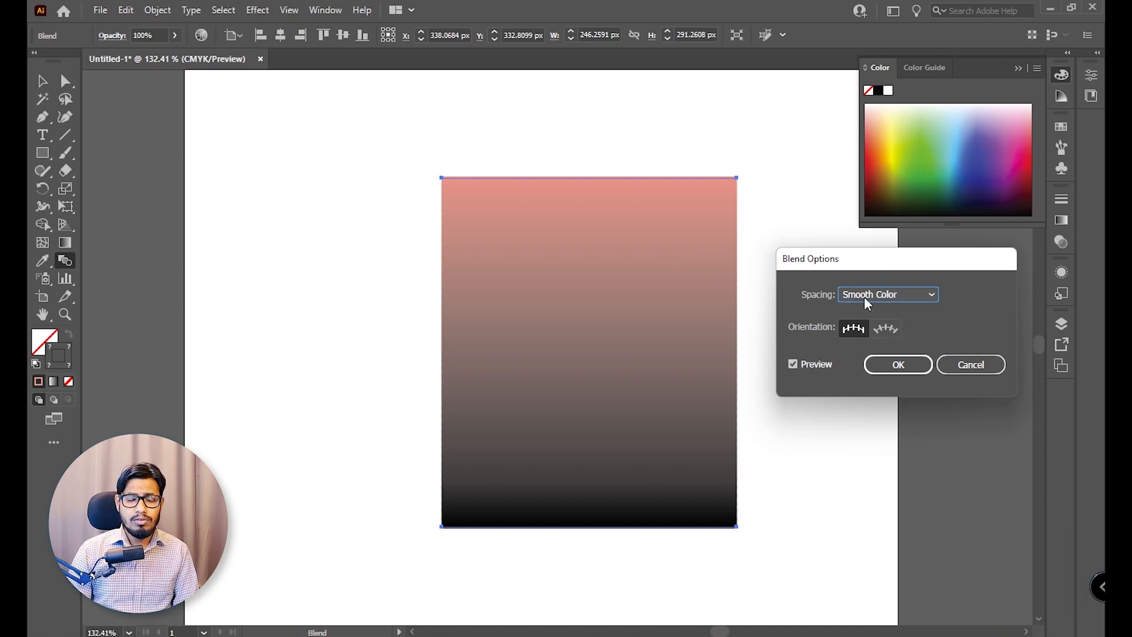
click(900, 294)
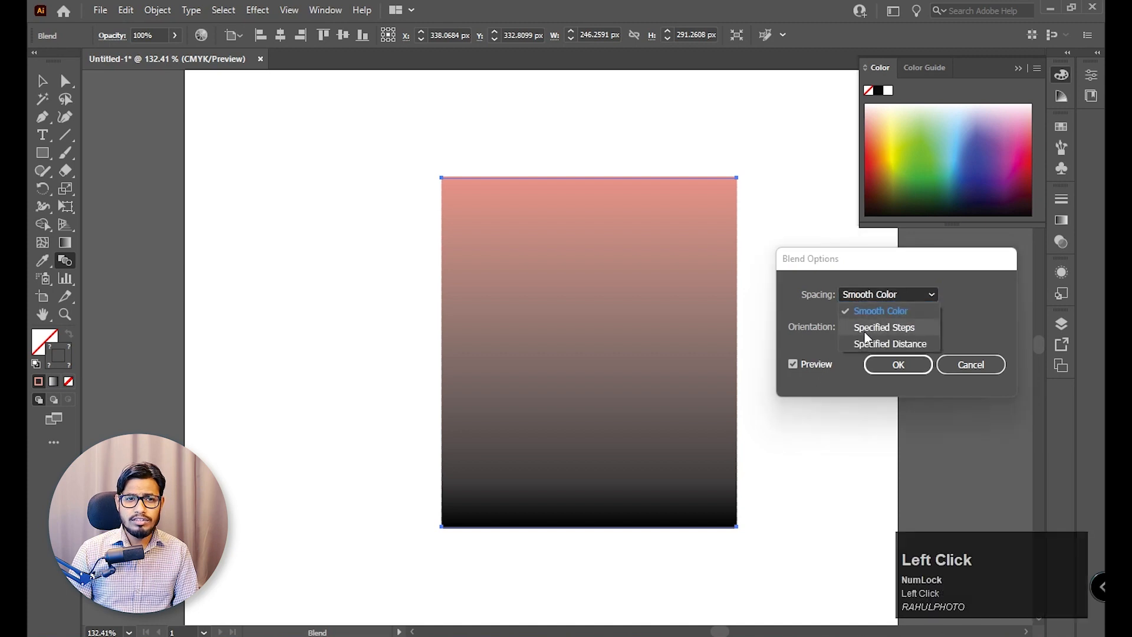
click(913, 329)
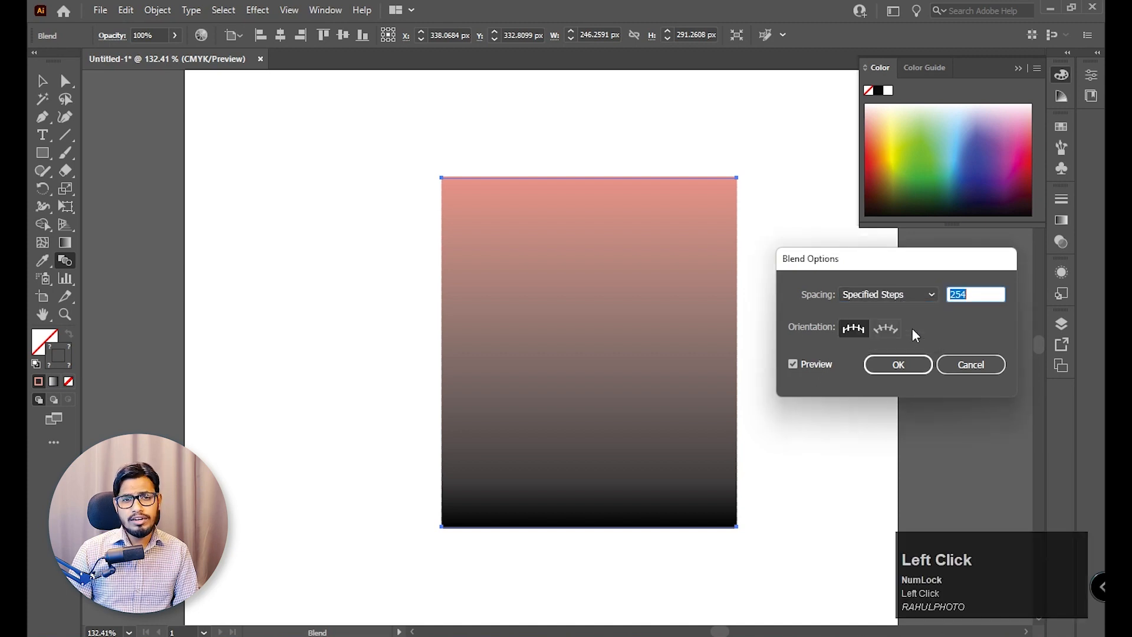
Try lower step counts for the blend with the preview on, such as 20 and 30.
click(963, 297)
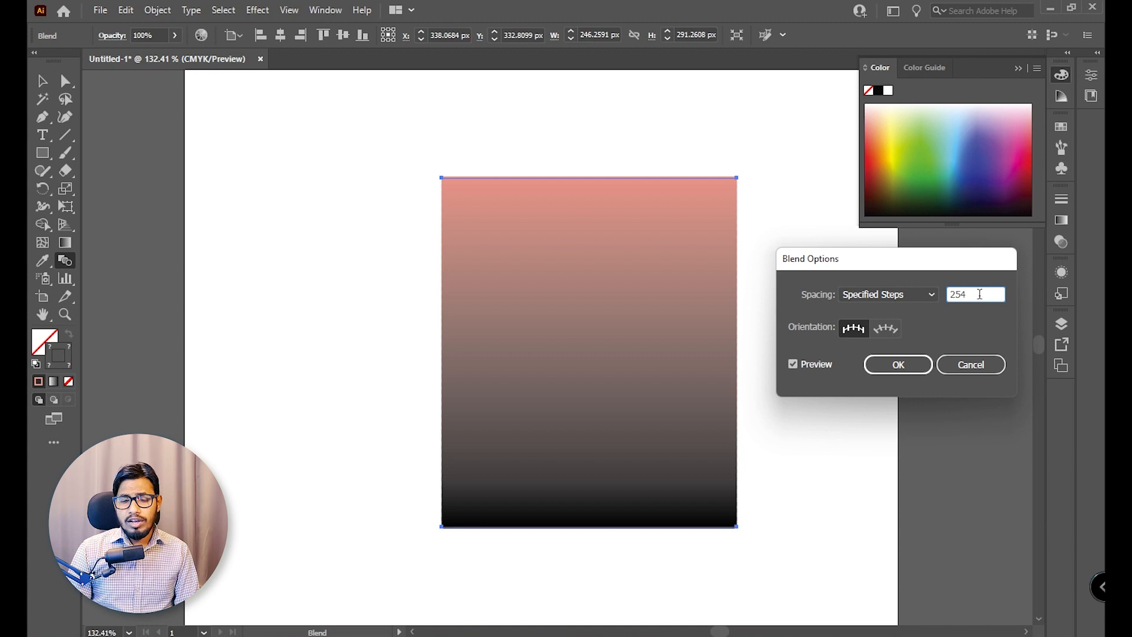
drag(980, 293, 942, 292)
scroll(957, 291, down, 5)
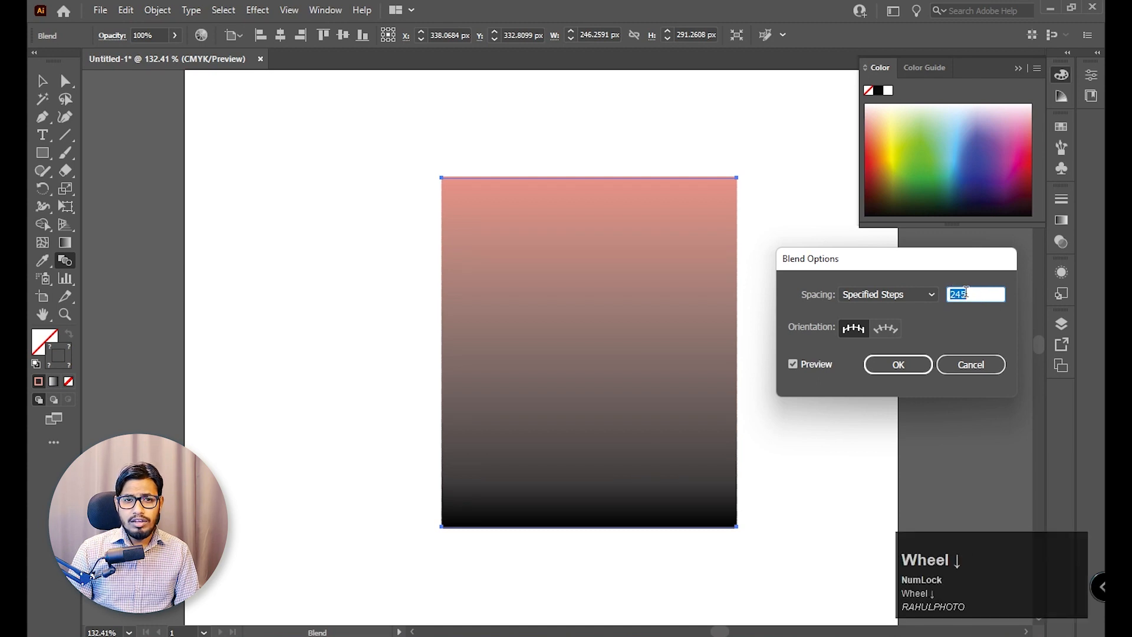
key(shift+Down)
key(shift+Down)
key(shift+Down)
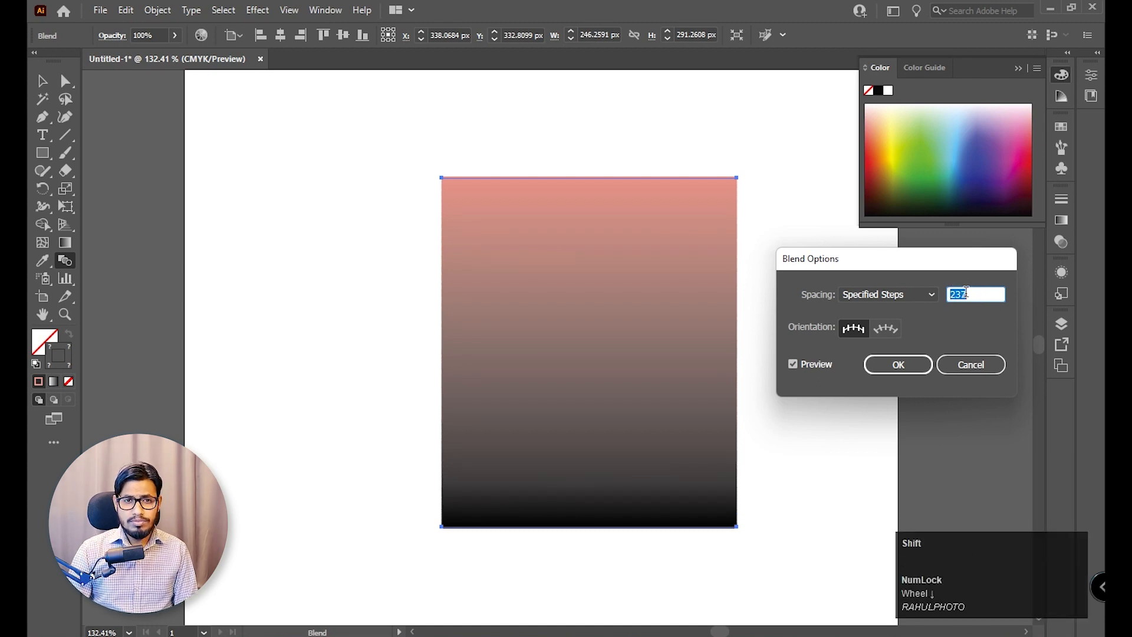
key(shift+Down)
key(shift+Down)
key(shift+Down)
key(shift+Down)
key(shift+Down)
key(shift+Down)
key(shift+Down)
key(shift+Down)
key(shift+Down)
key(shift+Down)
key(shift+Down)
key(shift+Down)
key(shift+Down)
key(shift+Down)
key(shift+Down)
key(shift+Down)
key(shift+Down)
key(shift+Down)
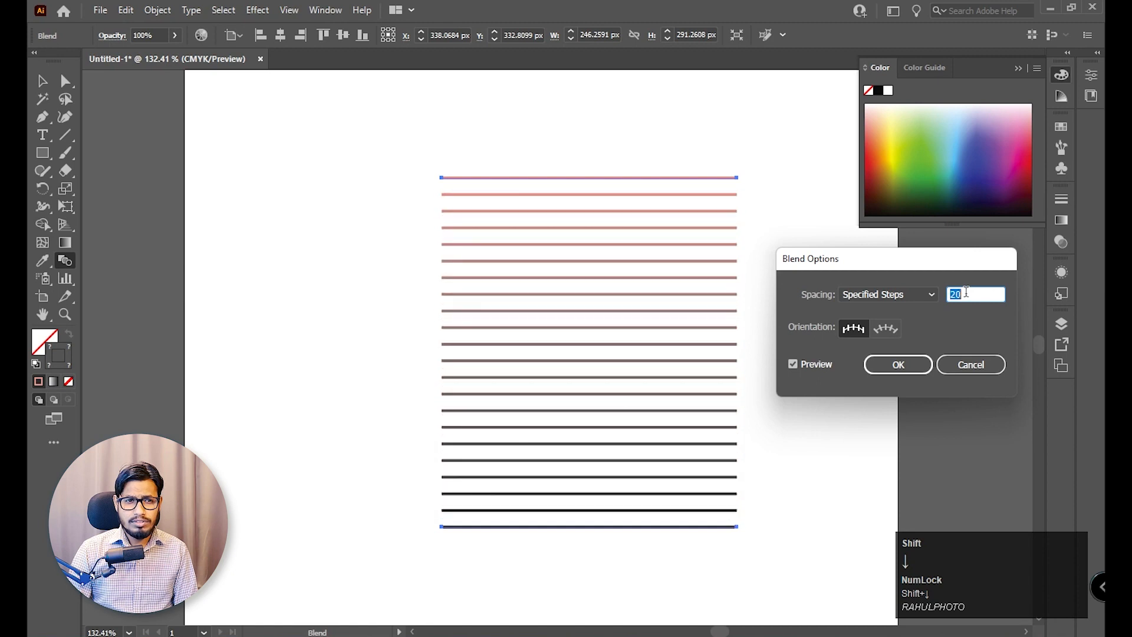
key(shift+Down)
key(shift+Up)
key(shift+Up)
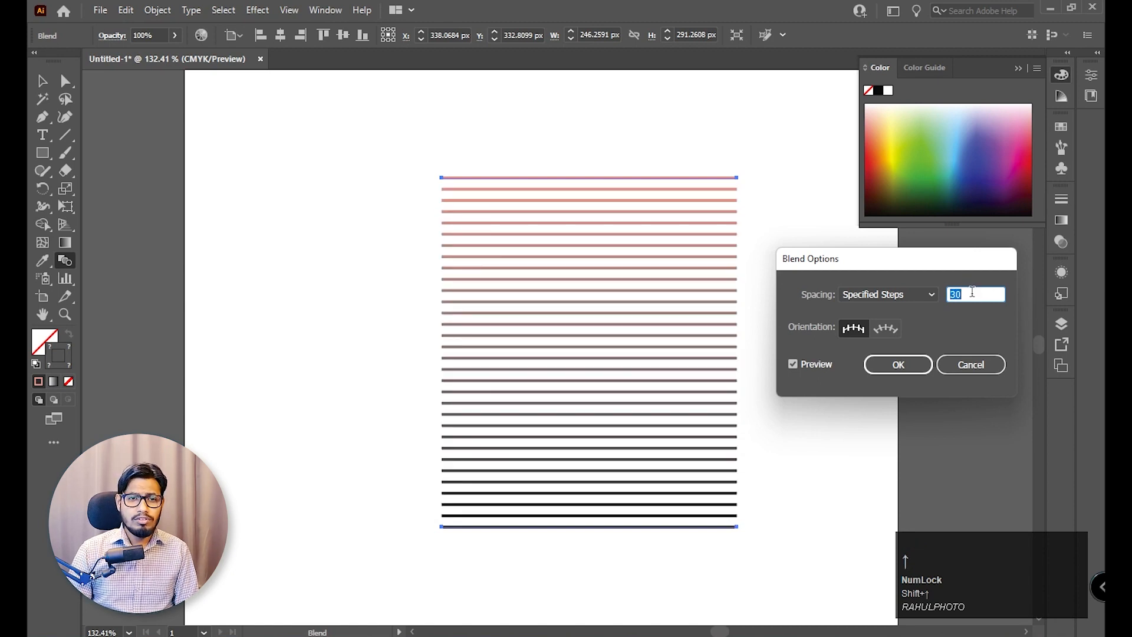
Set the blend to 8 specified steps, refresh the preview, apply the options and return to the Selection tool.
drag(972, 292, 946, 291)
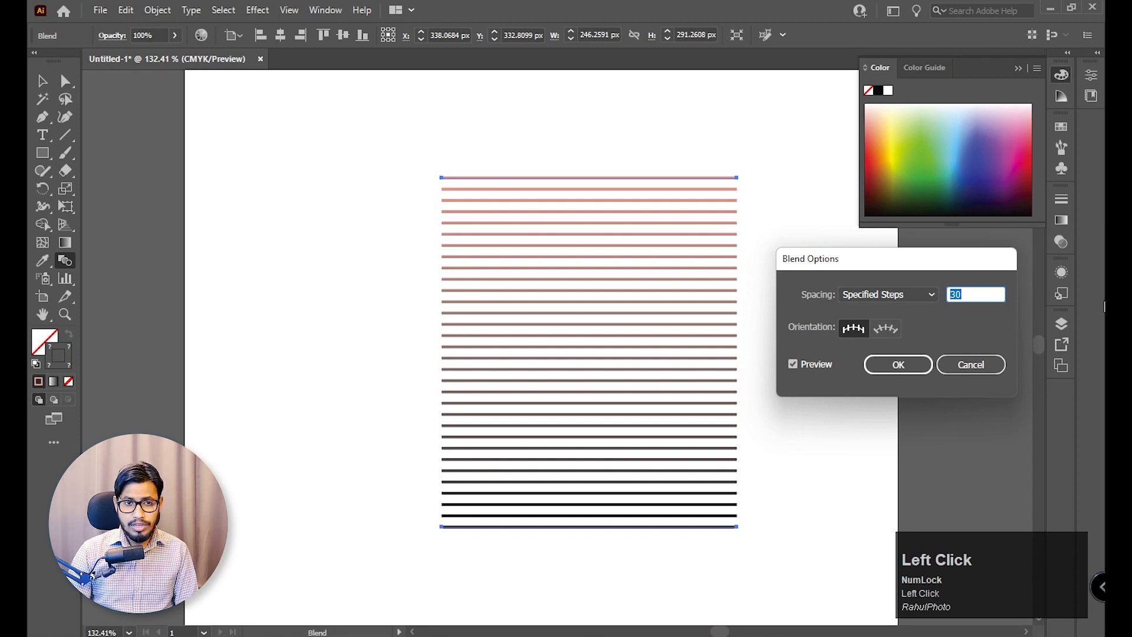
text(8)
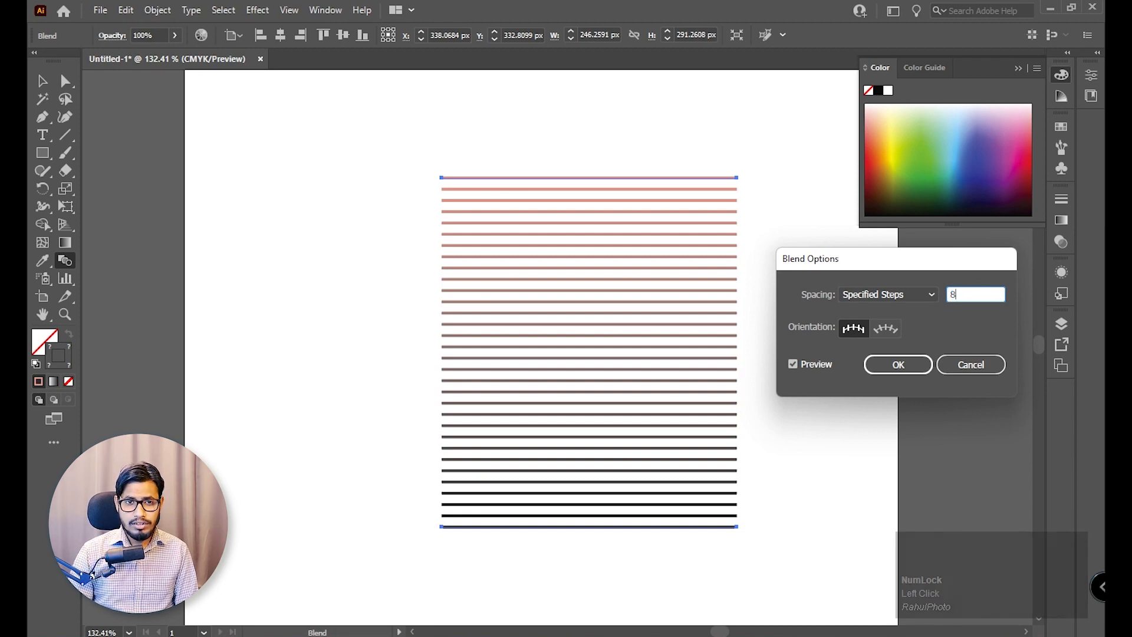
click(817, 364)
click(817, 364)
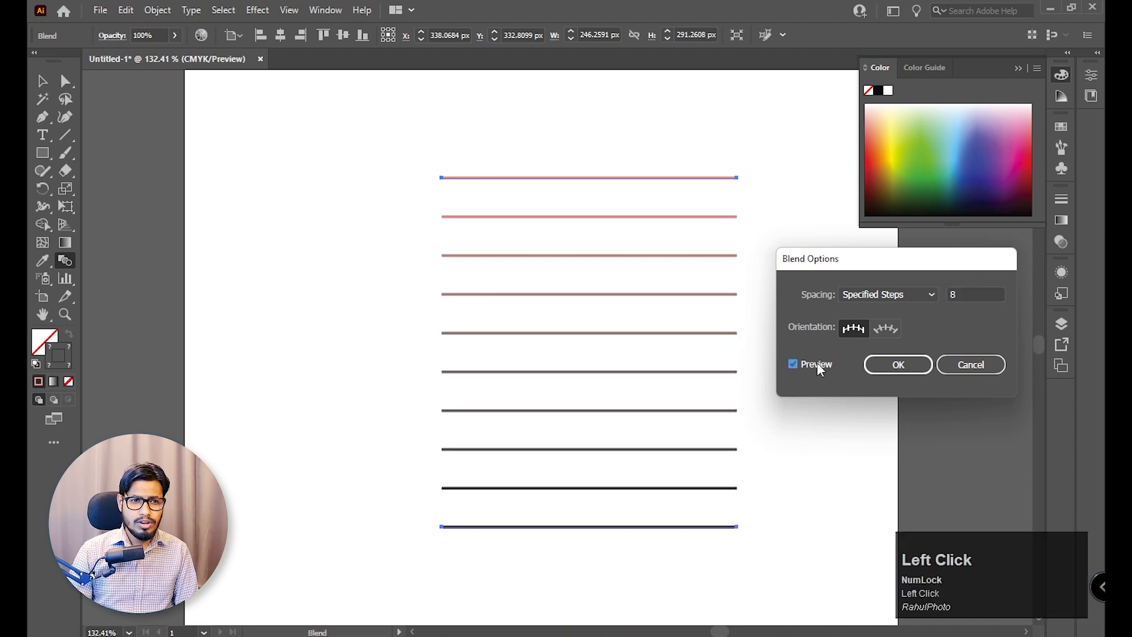
click(905, 368)
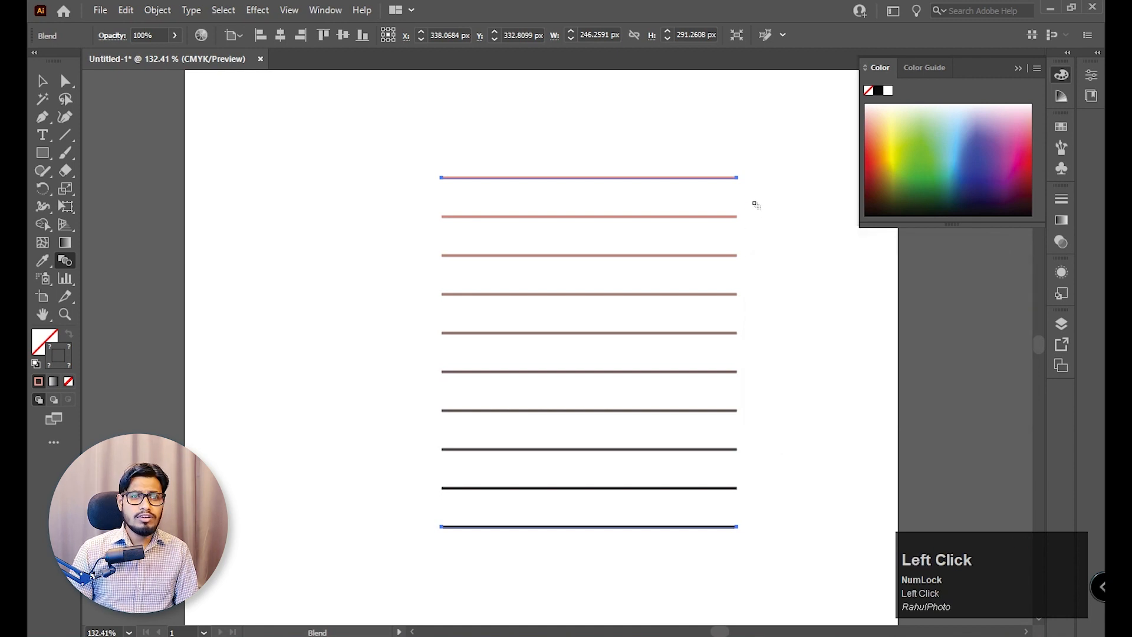
click(44, 83)
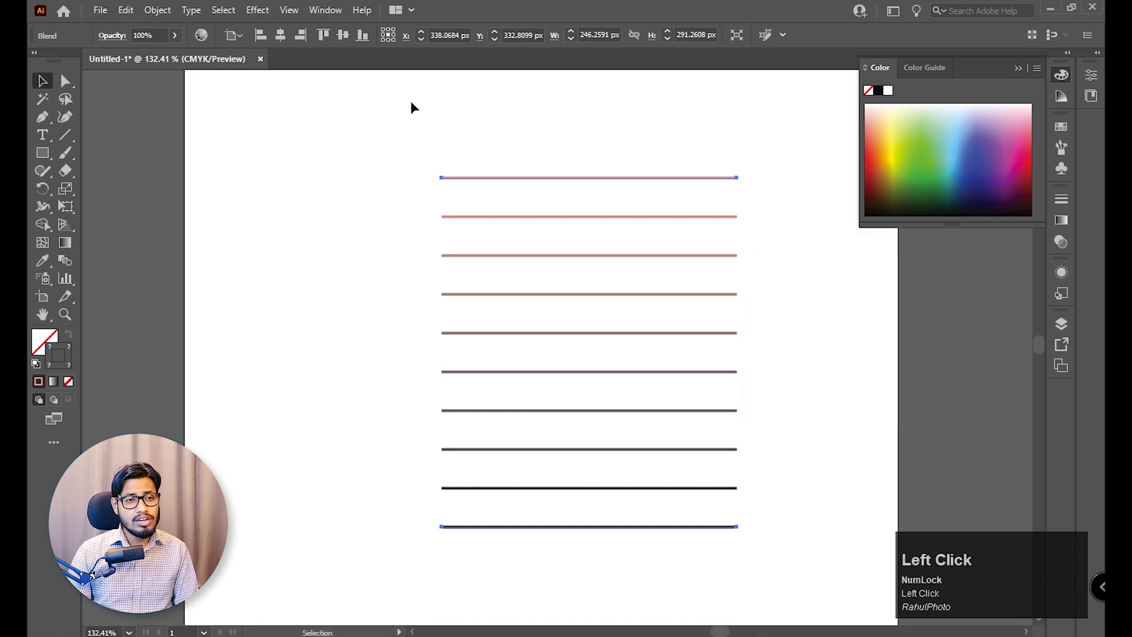
Select only the top line of the ten-line blend and set its stroke colour to blue.
drag(767, 175, 748, 561)
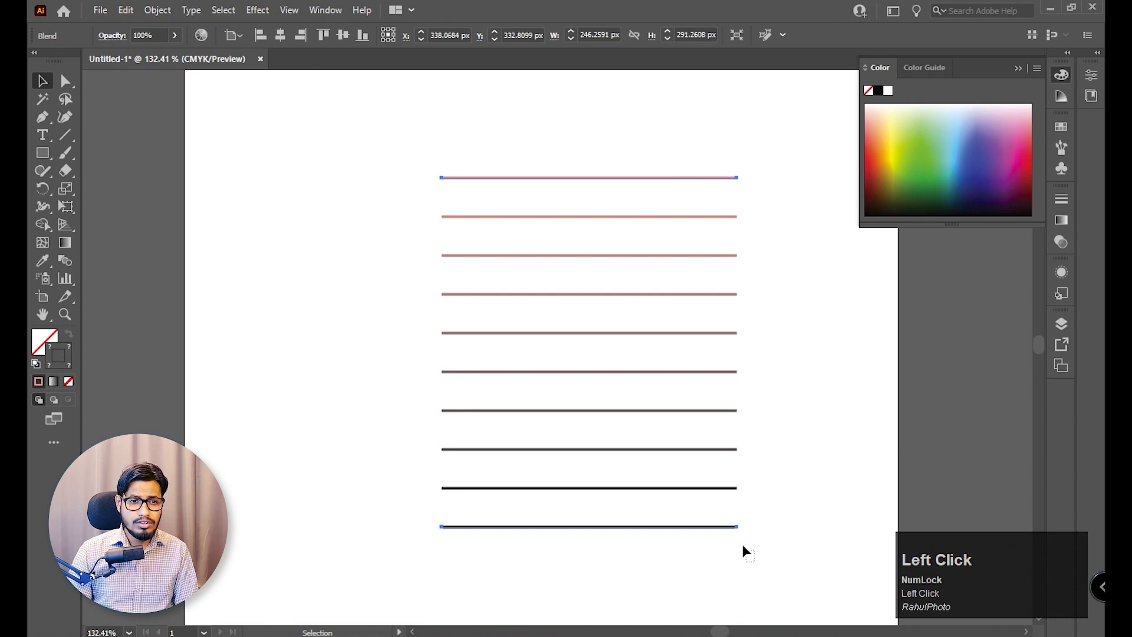
drag(693, 520, 693, 520)
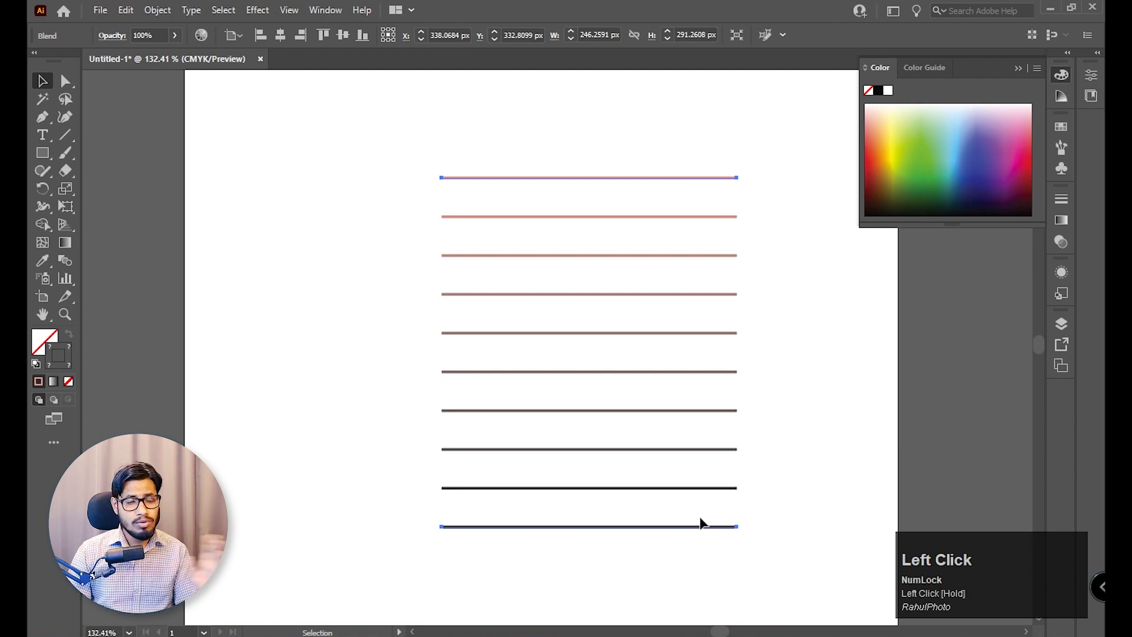
click(731, 491)
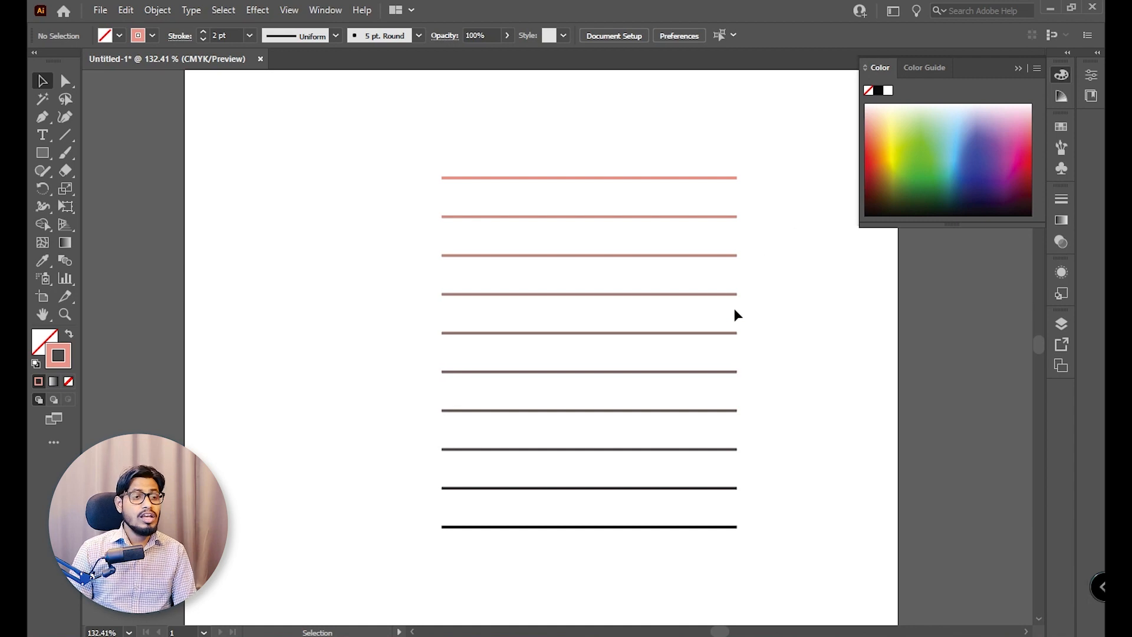
click(66, 81)
drag(402, 139, 609, 207)
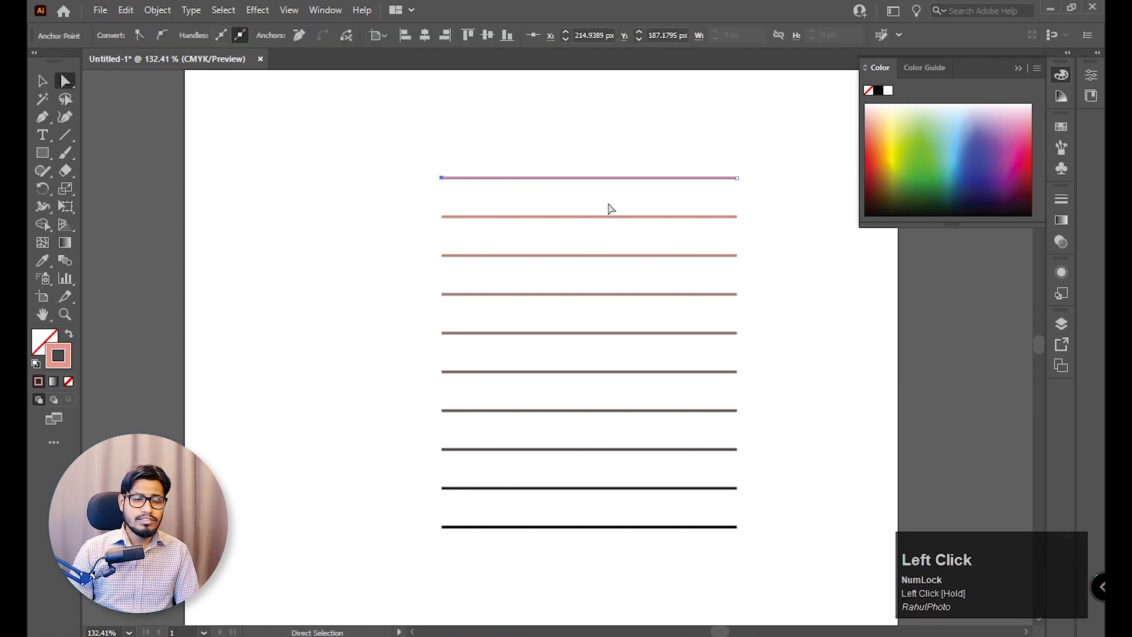
click(981, 169)
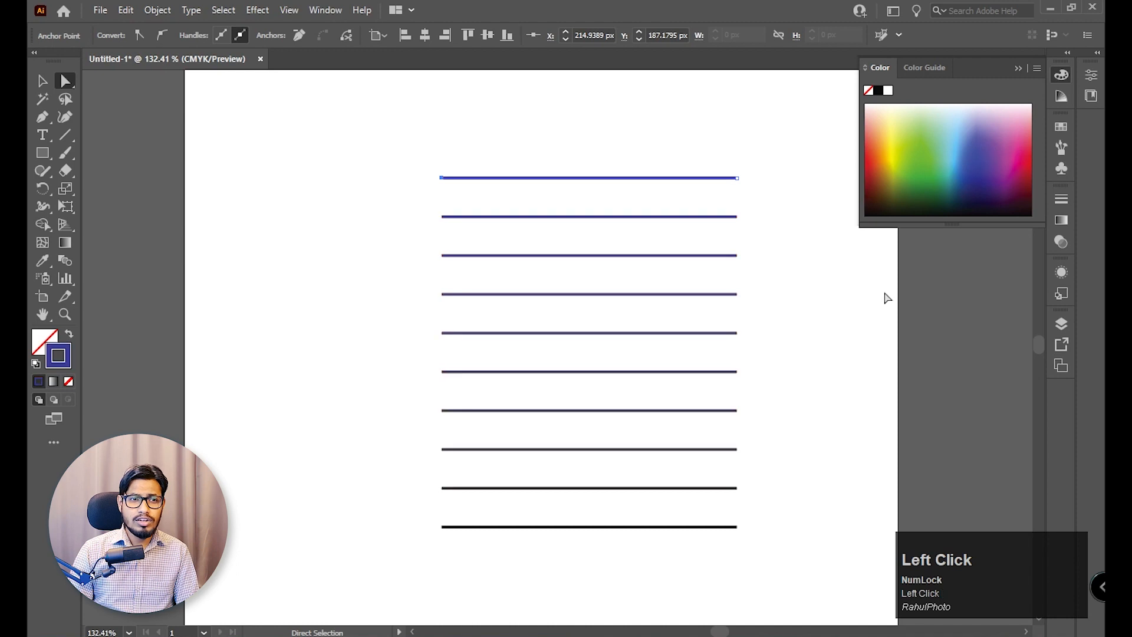
click(823, 304)
Move the left ends of the blend's top and bottom lines outward and down so the lines slant.
drag(365, 152, 244, 307)
drag(480, 581, 416, 511)
drag(442, 526, 235, 602)
Select the blend's bottom line, try several stroke colours such as light blue, and settle on crimson red.
click(738, 537)
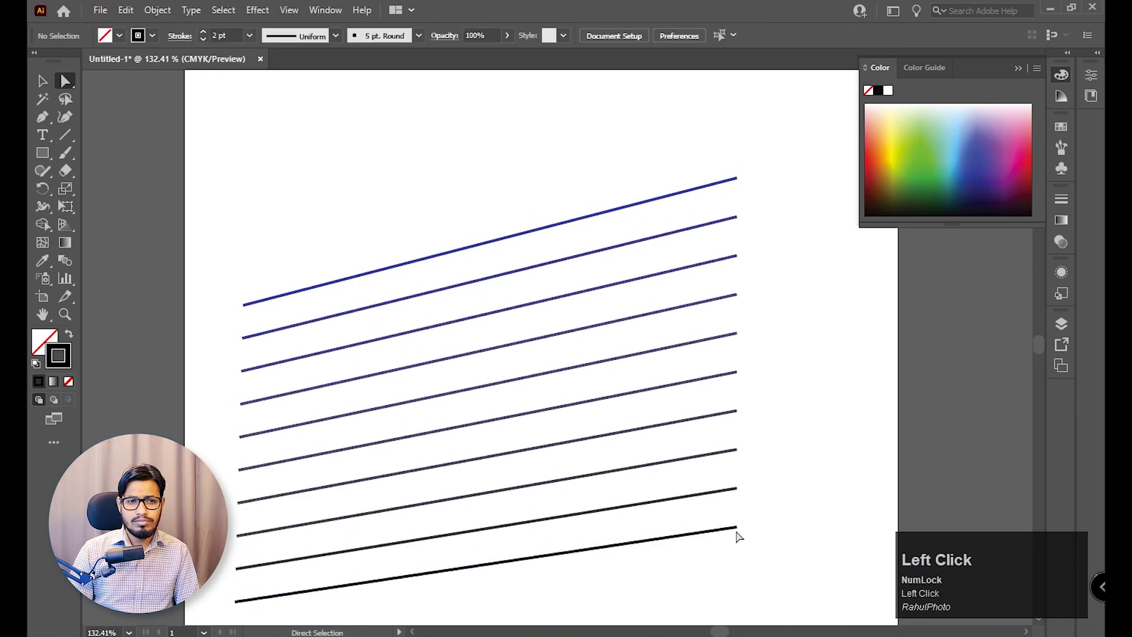
drag(739, 537, 731, 521)
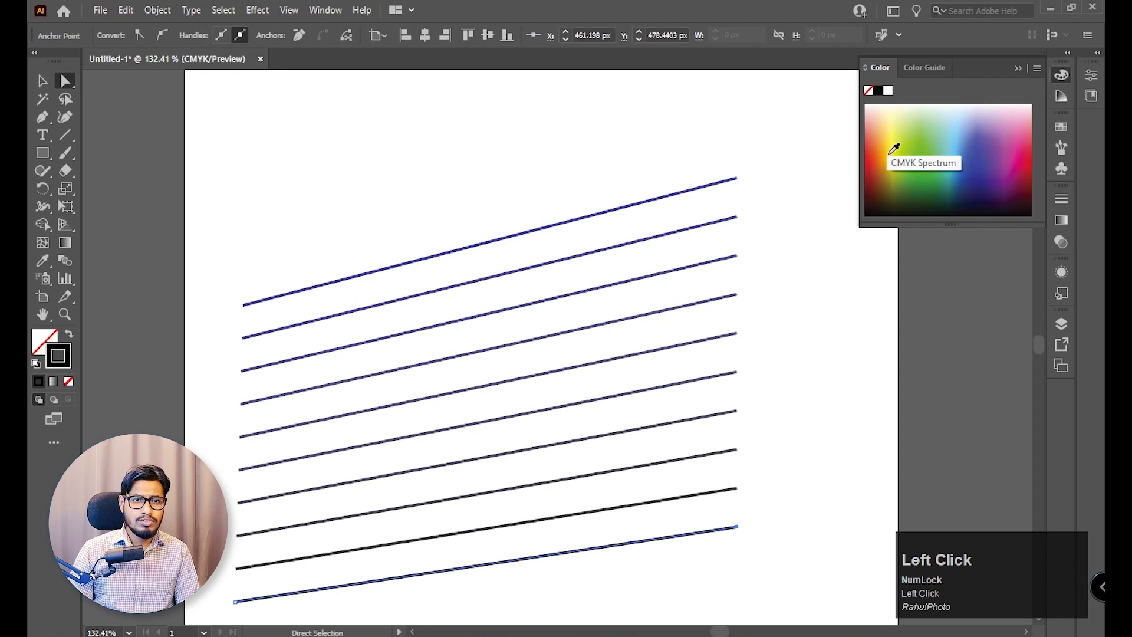
click(870, 155)
click(874, 157)
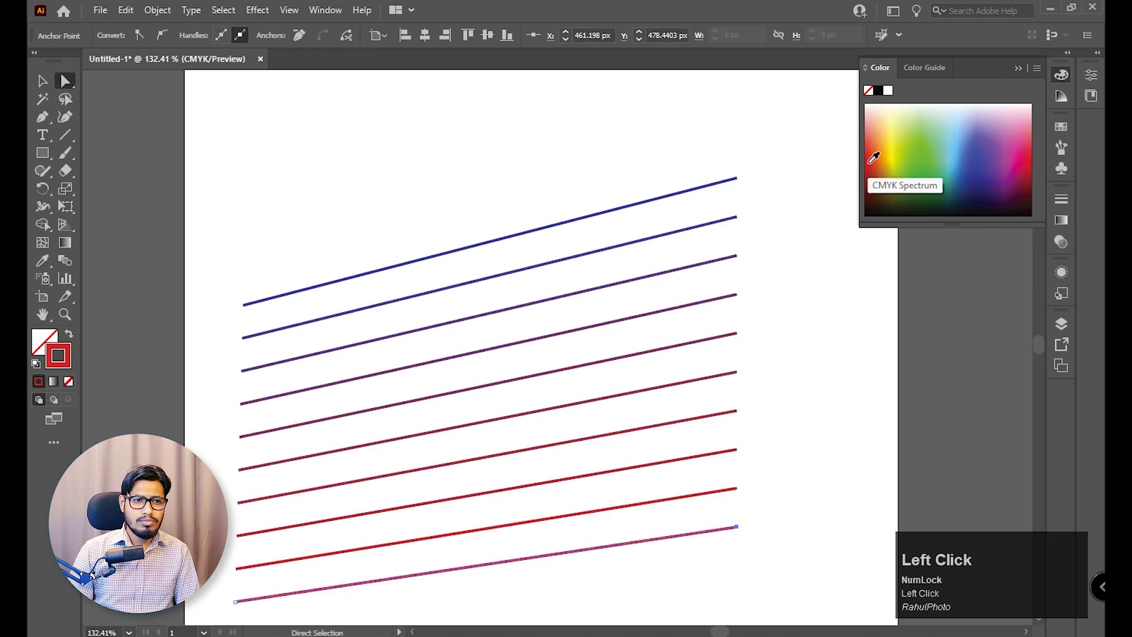
click(896, 169)
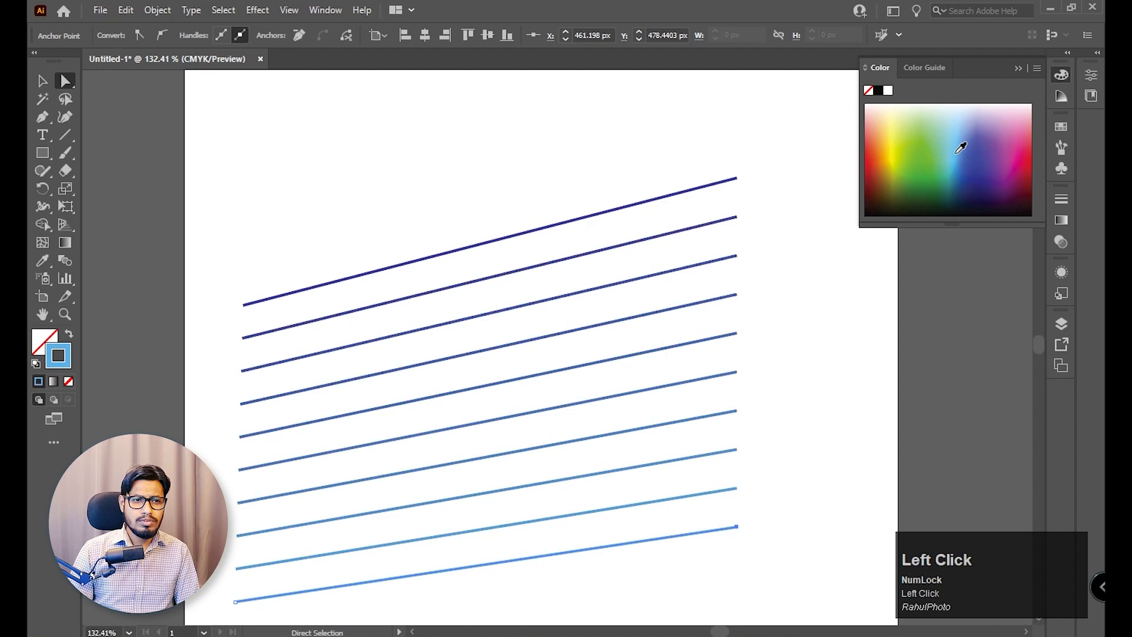
click(1024, 170)
drag(1032, 172, 1034, 155)
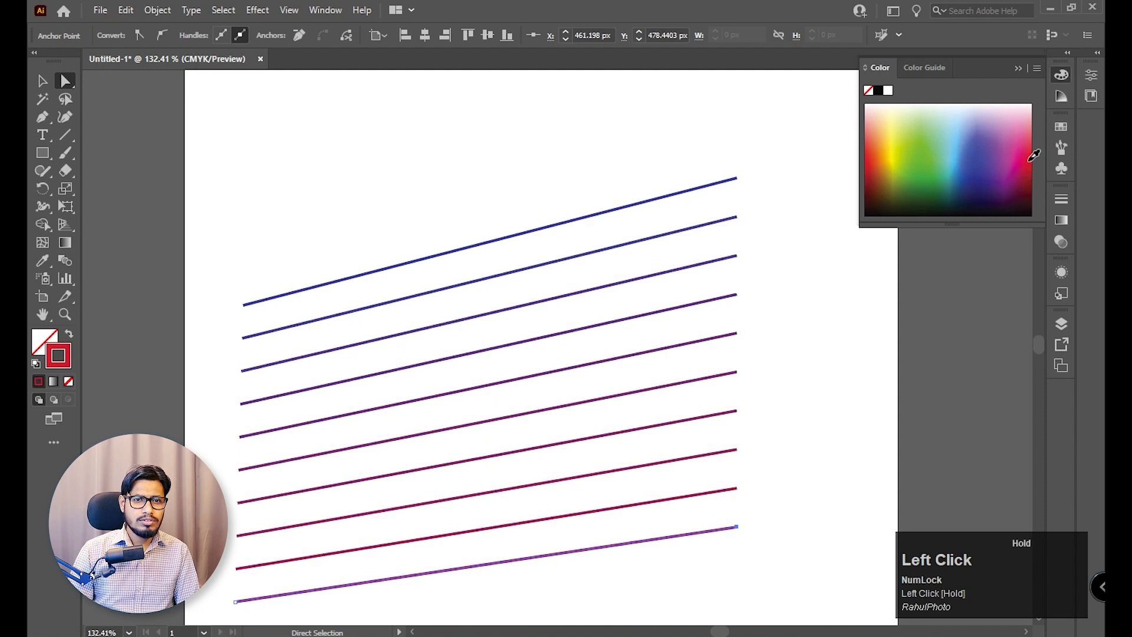
key(v)
click(375, 147)
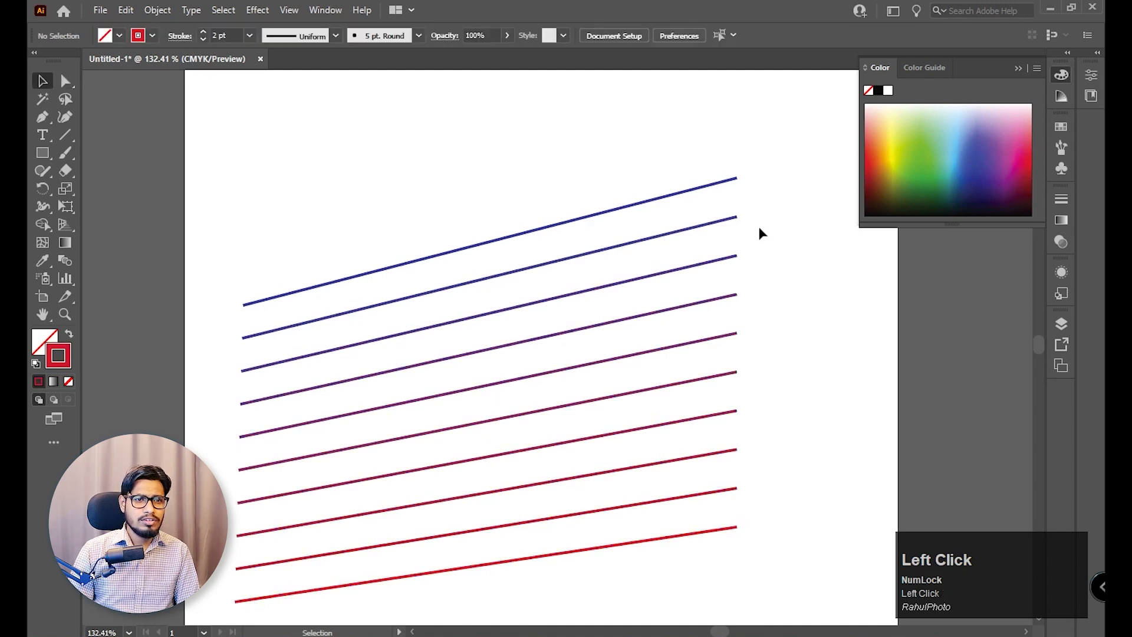
Move the right end of the blend's blue top line slightly up and inward.
click(559, 296)
key(a)
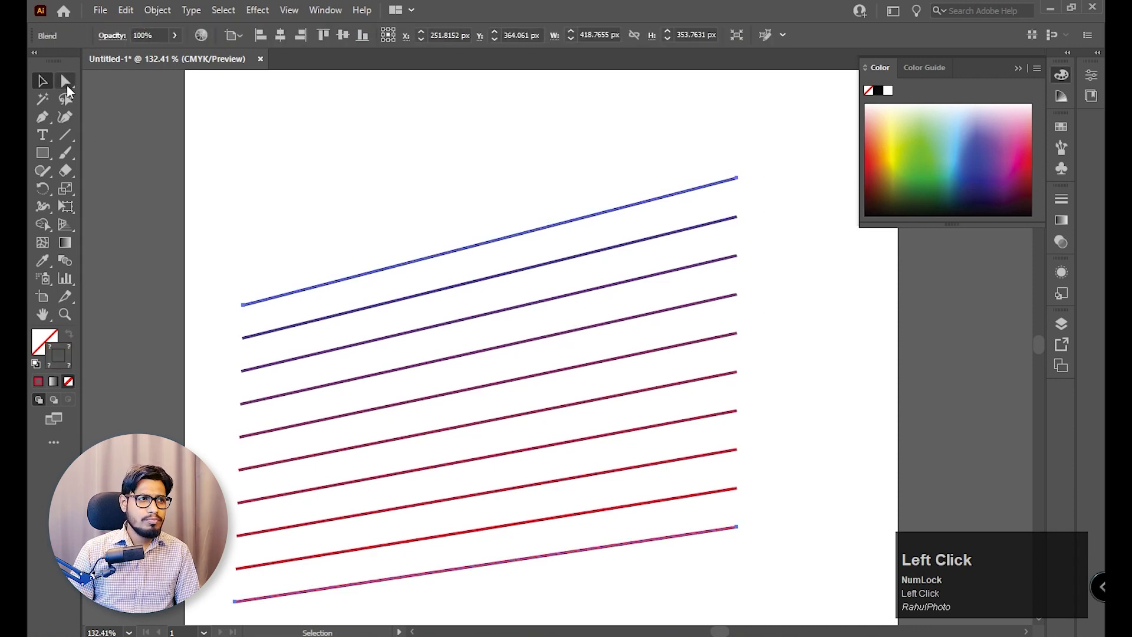
click(737, 178)
drag(737, 178, 715, 154)
key(space)
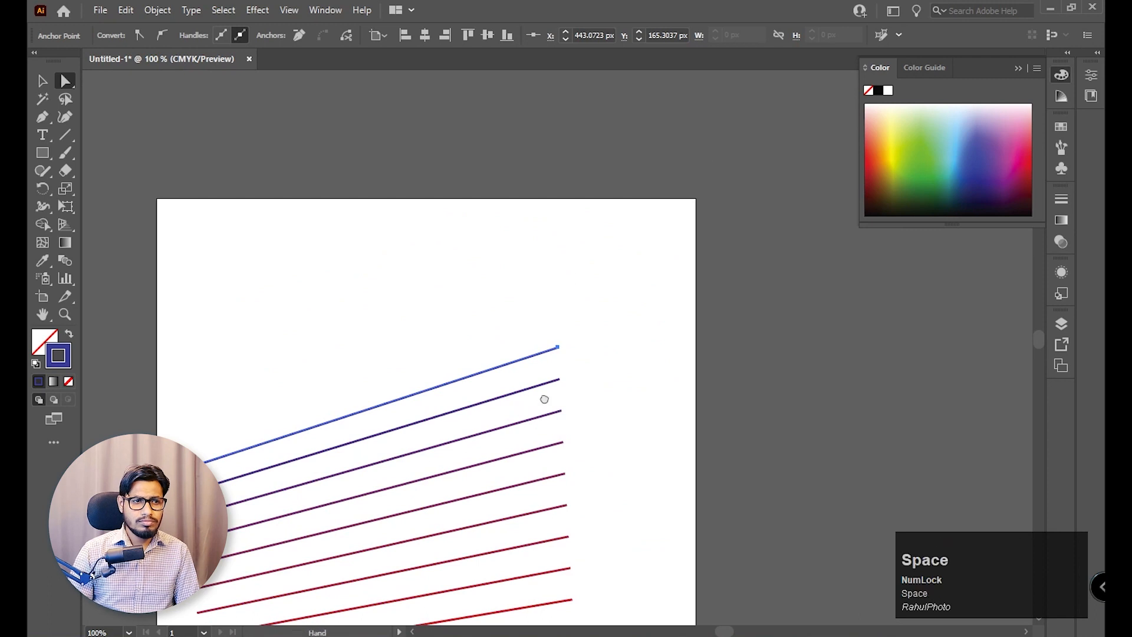
drag(542, 399, 836, 223)
click(1068, 73)
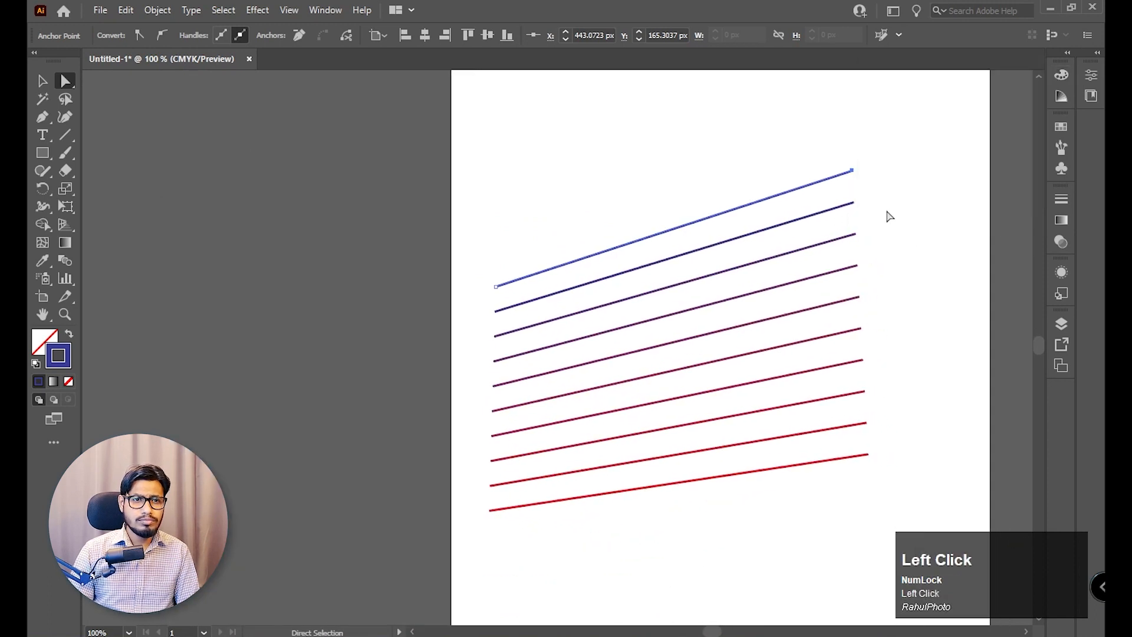
Reposition the end points of the blue and red lines so they cross and the blend fans out between them.
drag(879, 162, 884, 433)
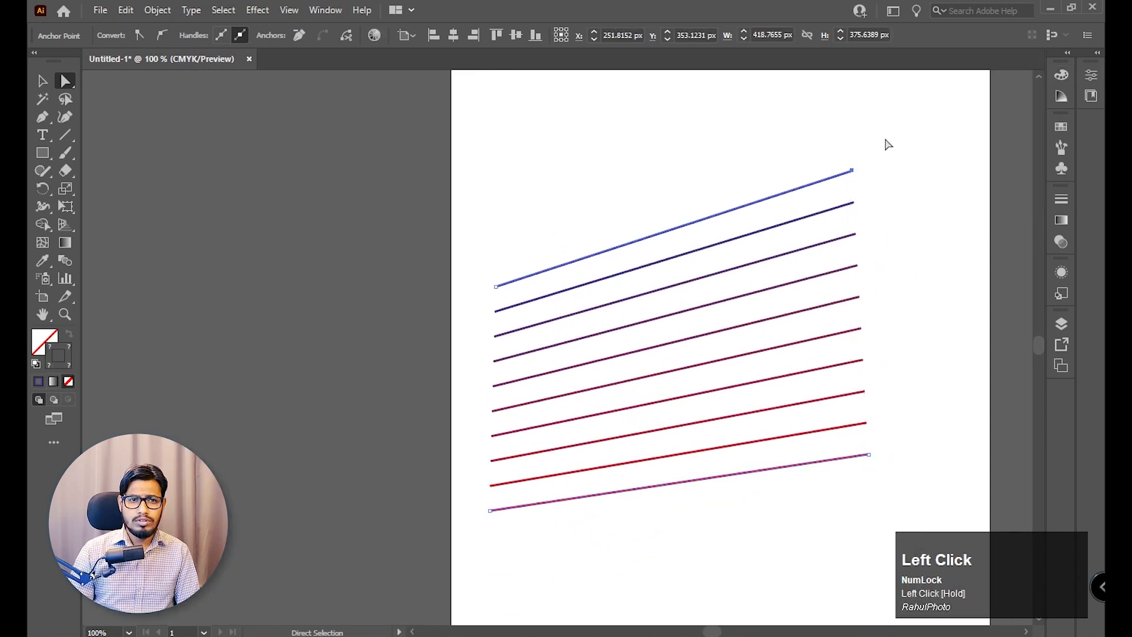
drag(852, 171, 745, 539)
drag(541, 537, 478, 510)
drag(489, 510, 786, 120)
drag(744, 540, 959, 300)
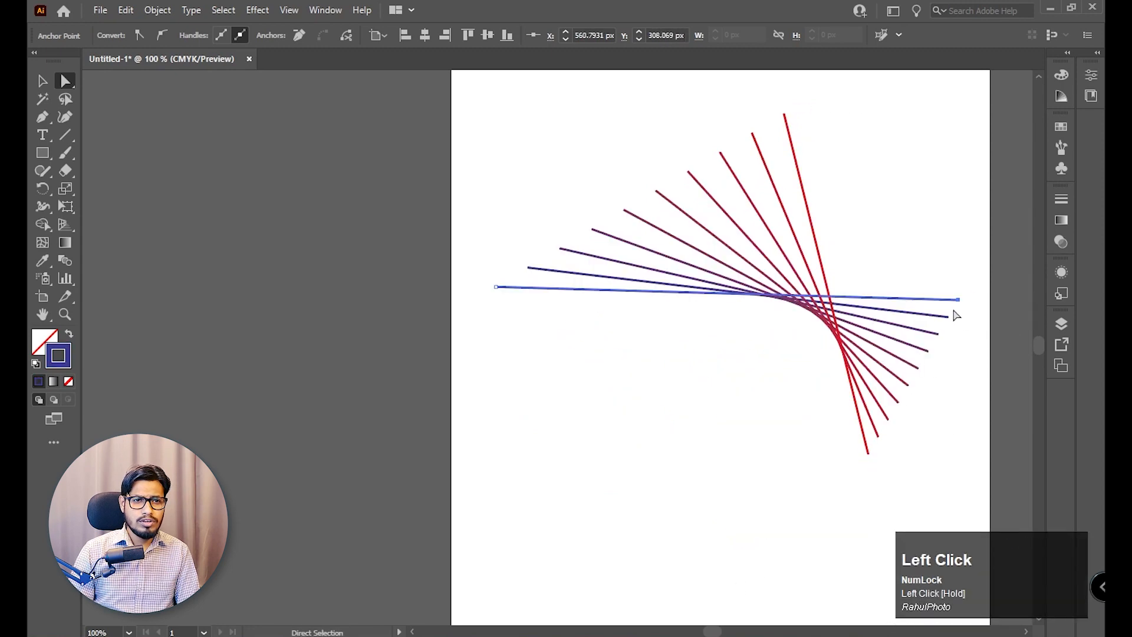
drag(868, 453, 712, 562)
click(824, 510)
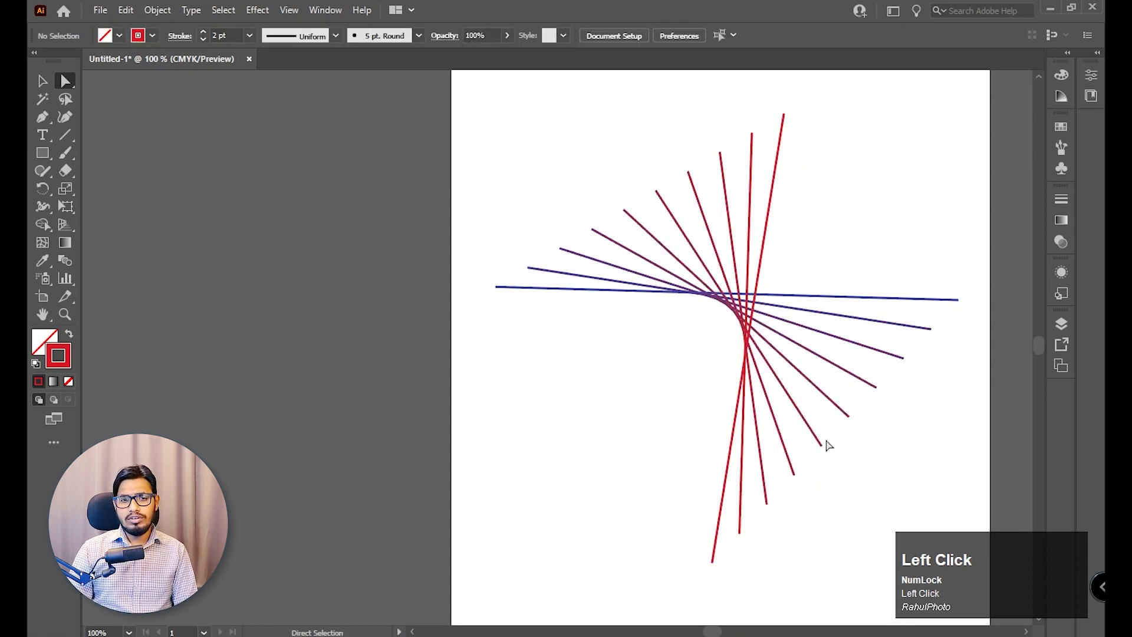
Refine the fan by lowering both ends of the blue line and shifting the red line's upper end outward to the right.
drag(958, 300, 983, 351)
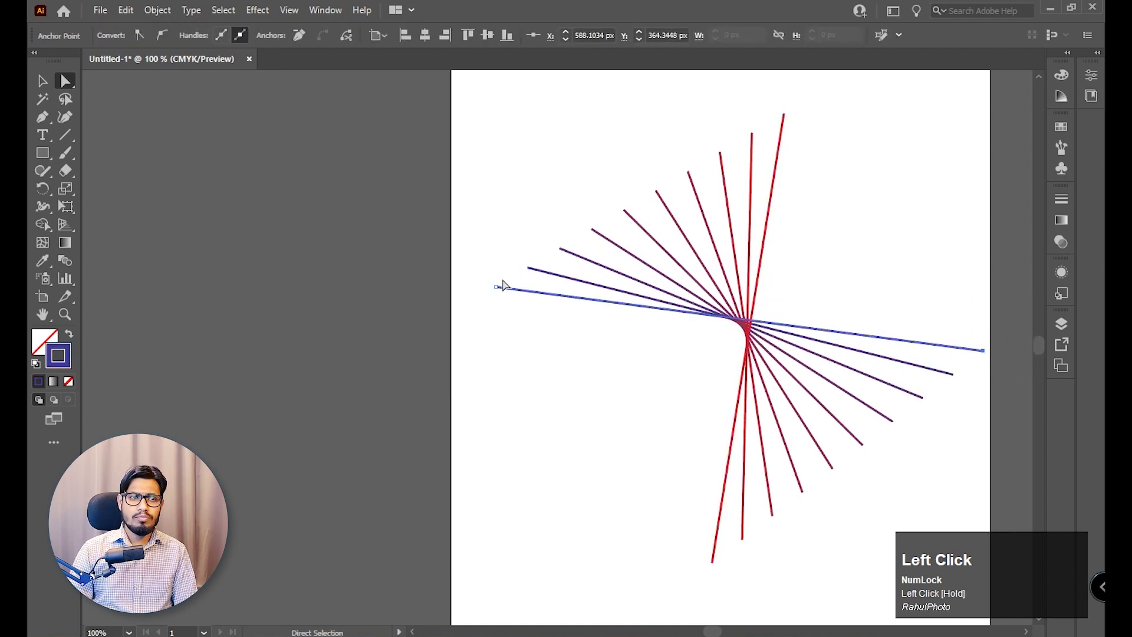
drag(496, 287, 451, 347)
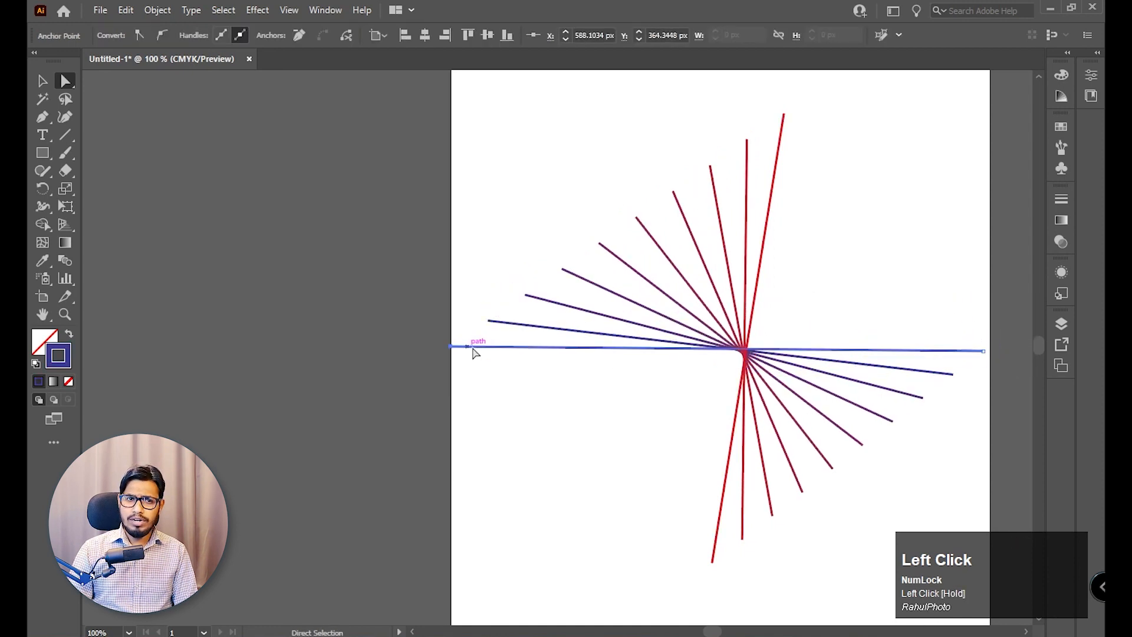
drag(767, 105, 875, 99)
Delete the whole line blend from the artboard.
mouse_move(782, 170)
mouse_down()
mouse_move(764, 142)
mouse_move(766, 159)
mouse_up()
click(42, 81)
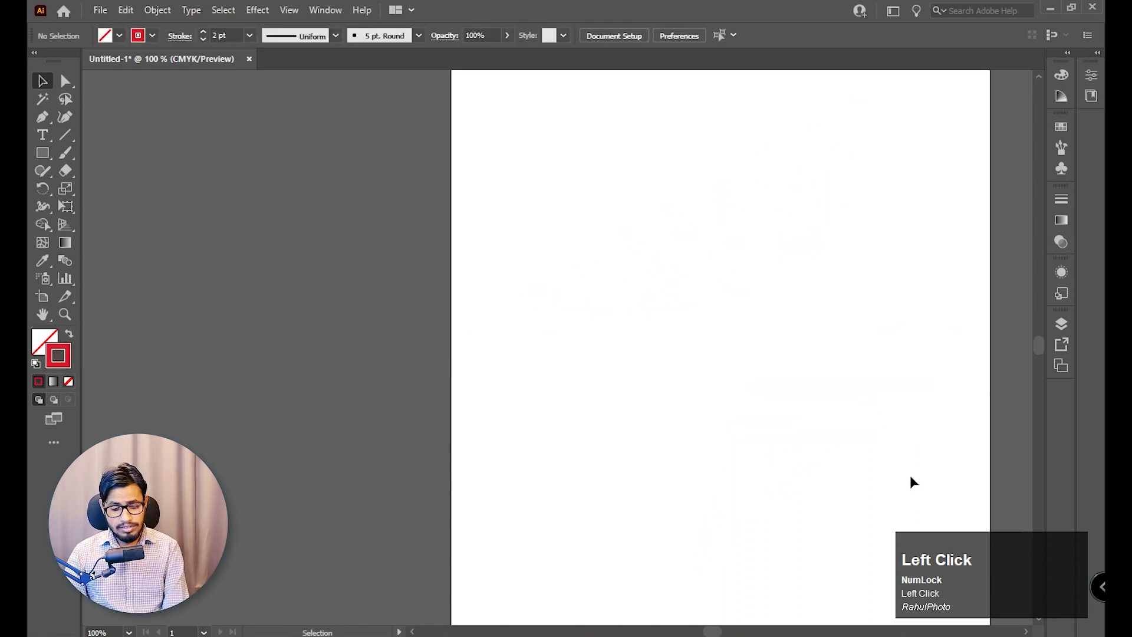
key(ctrl+0)
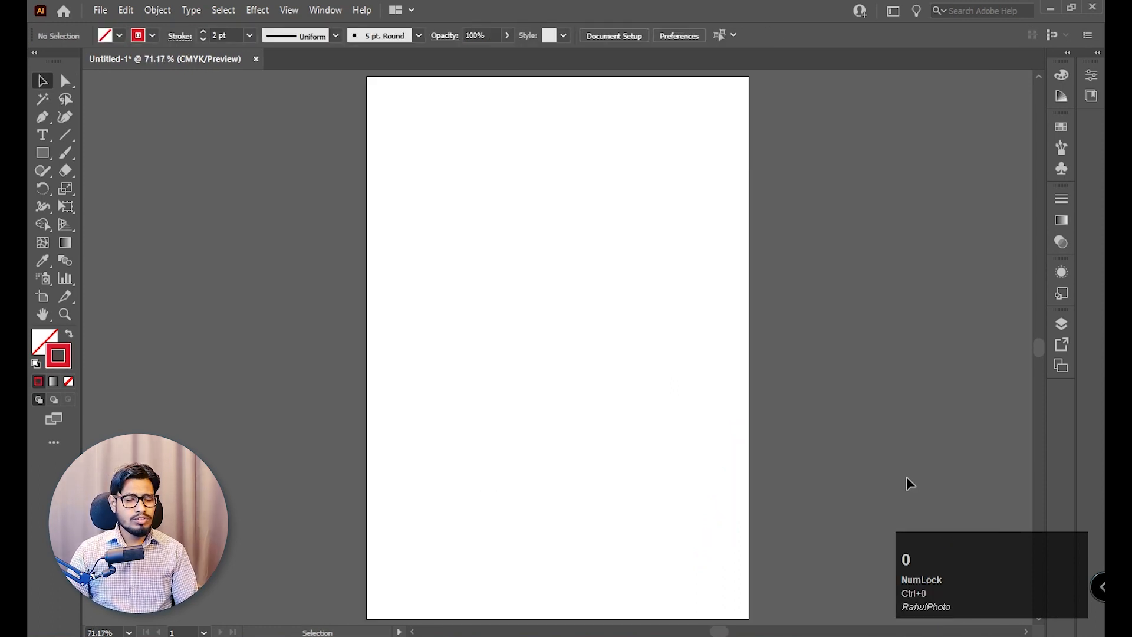
Draw a small square in the upper part of the artboard with the Rectangle tool.
right_click(46, 157)
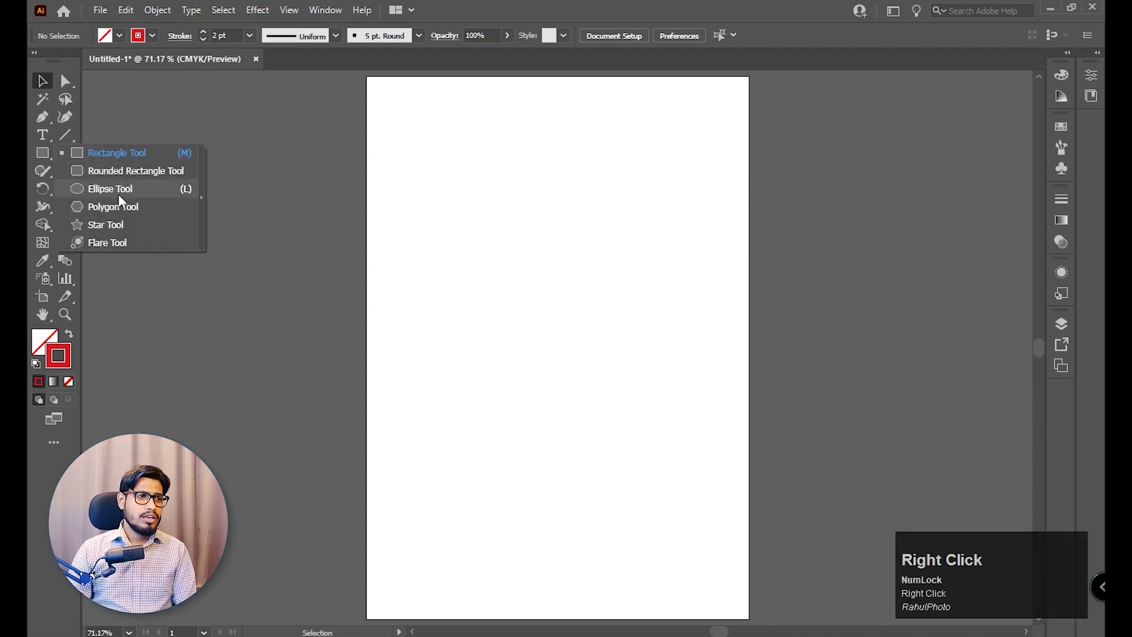
click(133, 153)
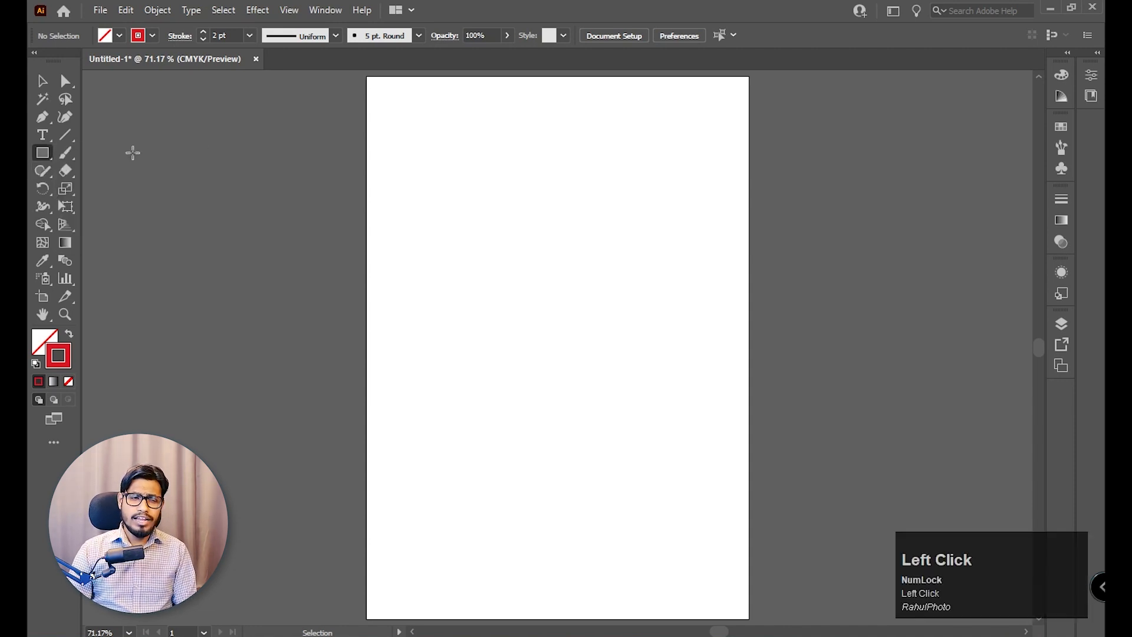
ctrl+space+click(674, 191)
ctrl+space+click(761, 228)
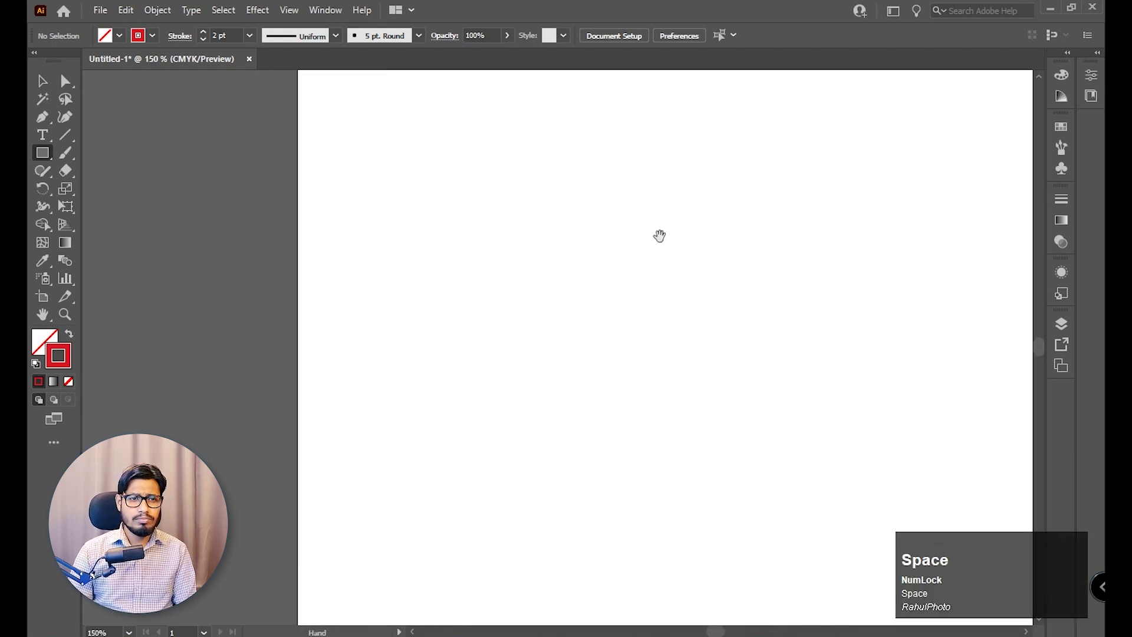
drag(656, 235, 596, 523)
drag(694, 385, 684, 313)
drag(445, 165, 471, 174)
key(v)
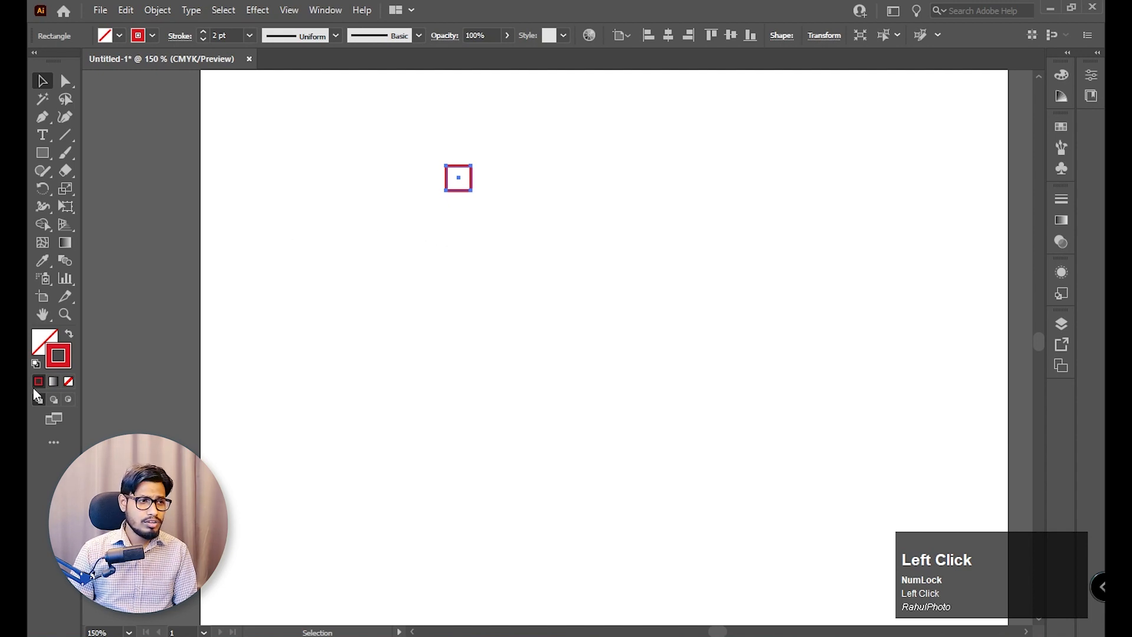
Reset the square to the default colours, remove its stroke and fill it with blue.
click(36, 365)
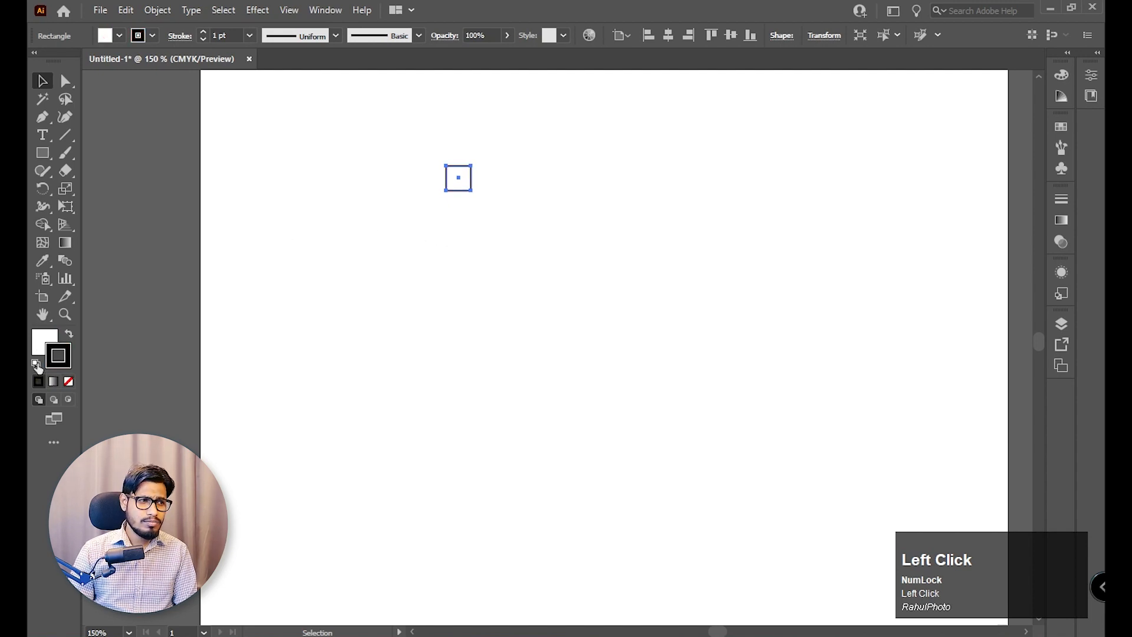
click(41, 349)
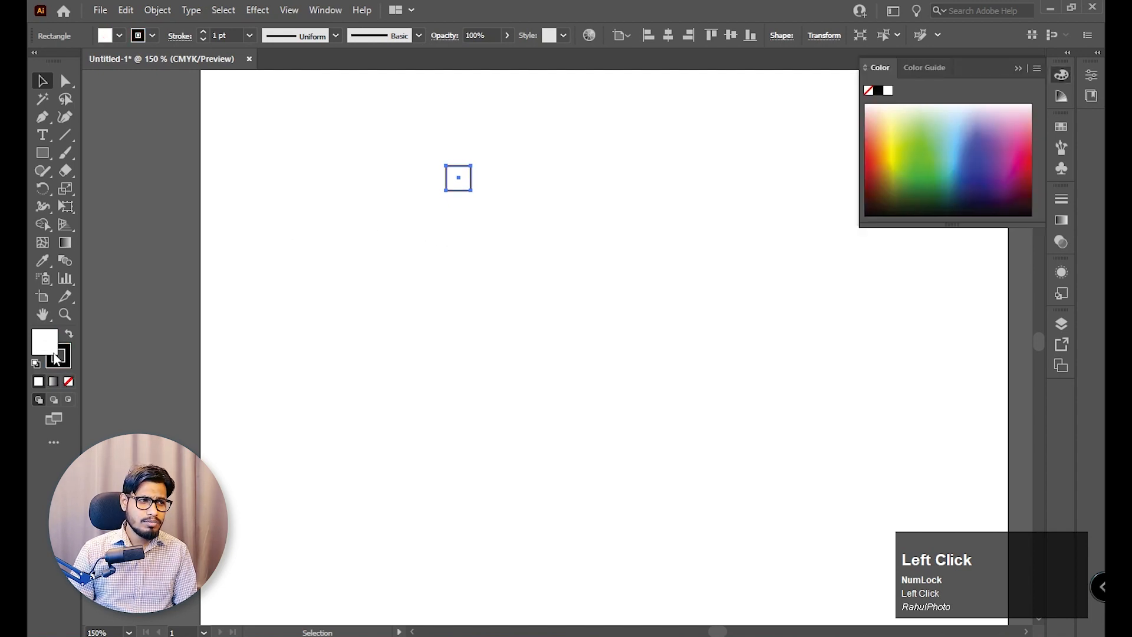
click(69, 381)
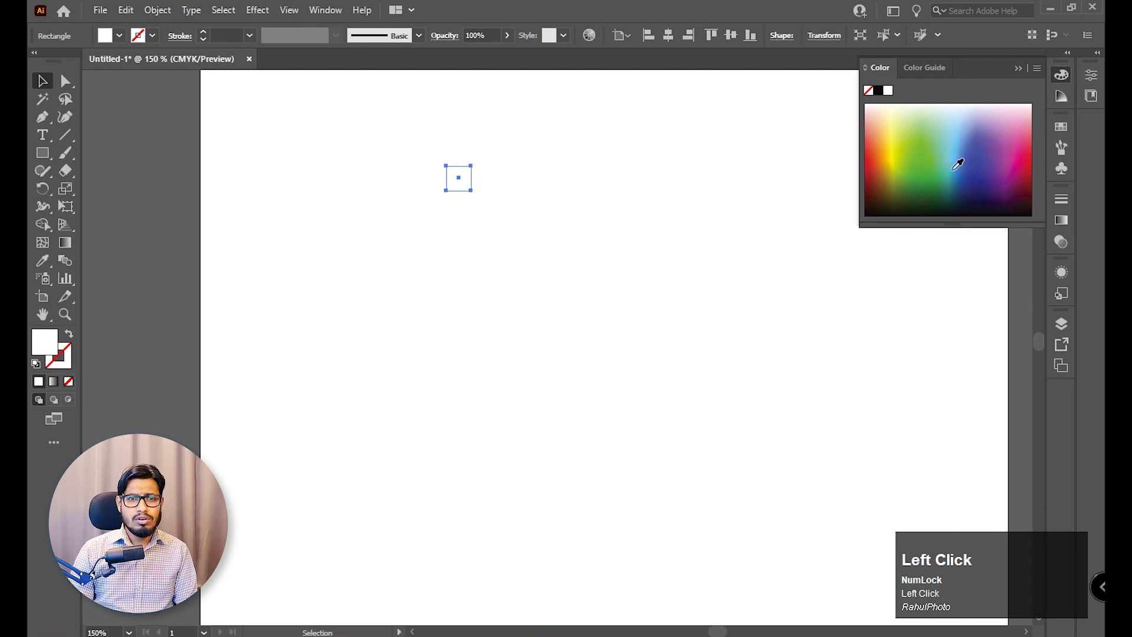
click(984, 153)
click(529, 199)
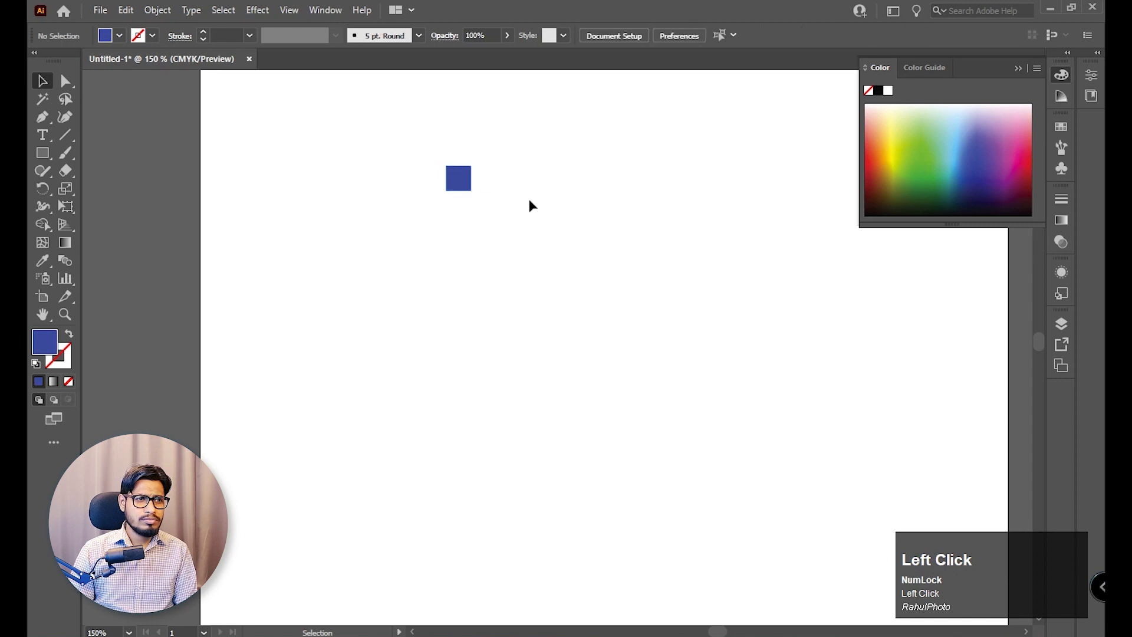
click(460, 182)
drag(462, 185, 465, 275)
click(403, 371)
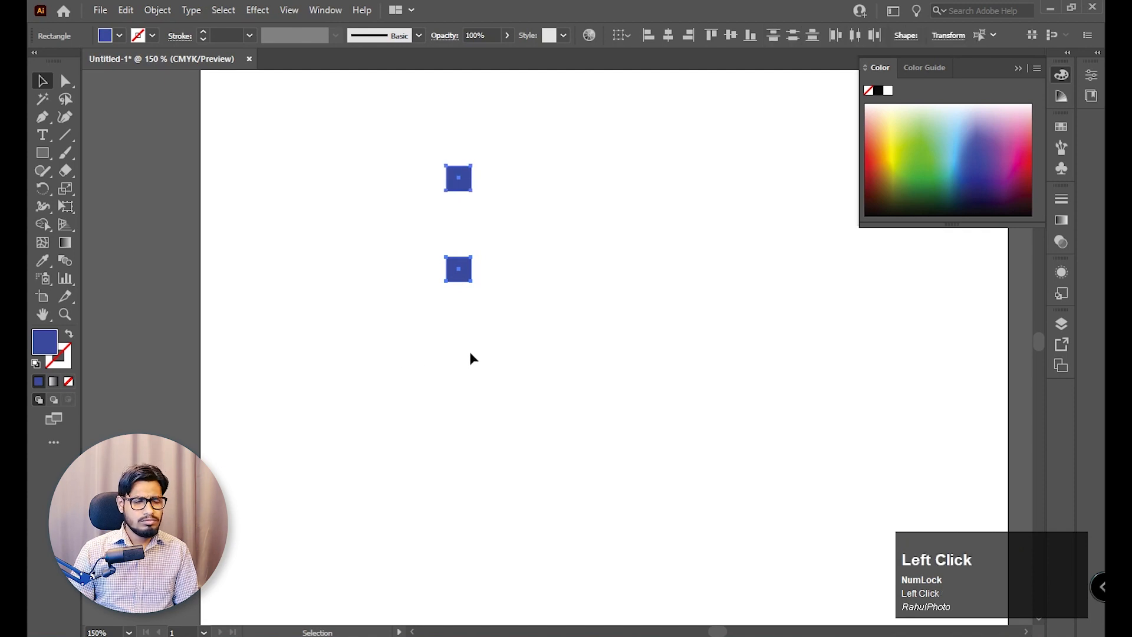
click(462, 268)
key(Delete)
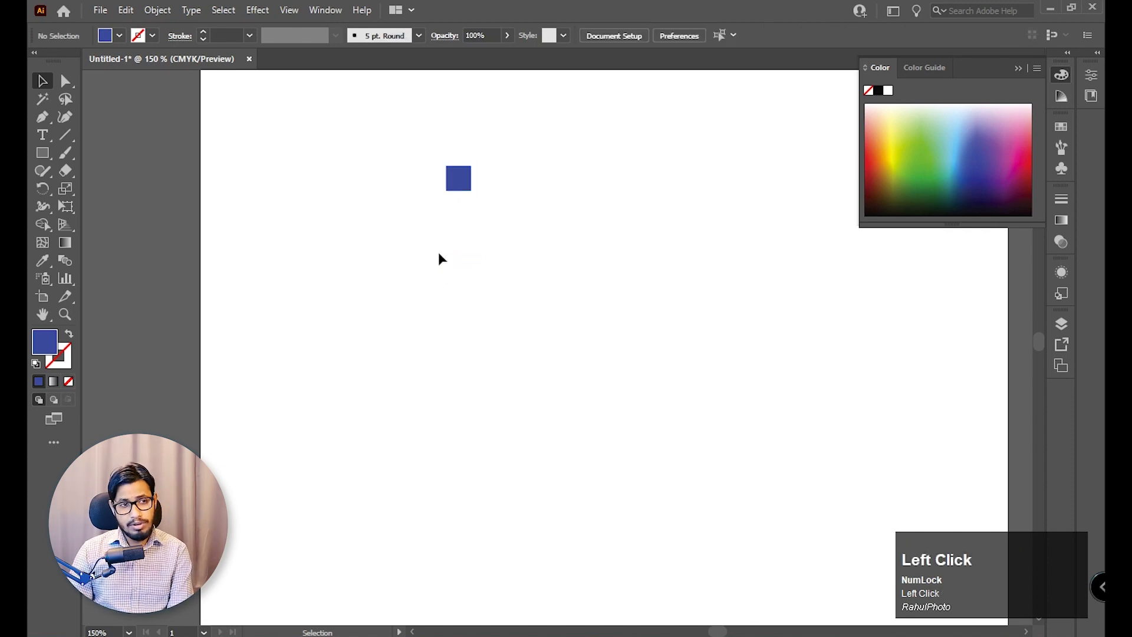
Duplicate the blue square horizontally to its right and scale both squares down proportionally.
drag(462, 177, 548, 178)
click(548, 198)
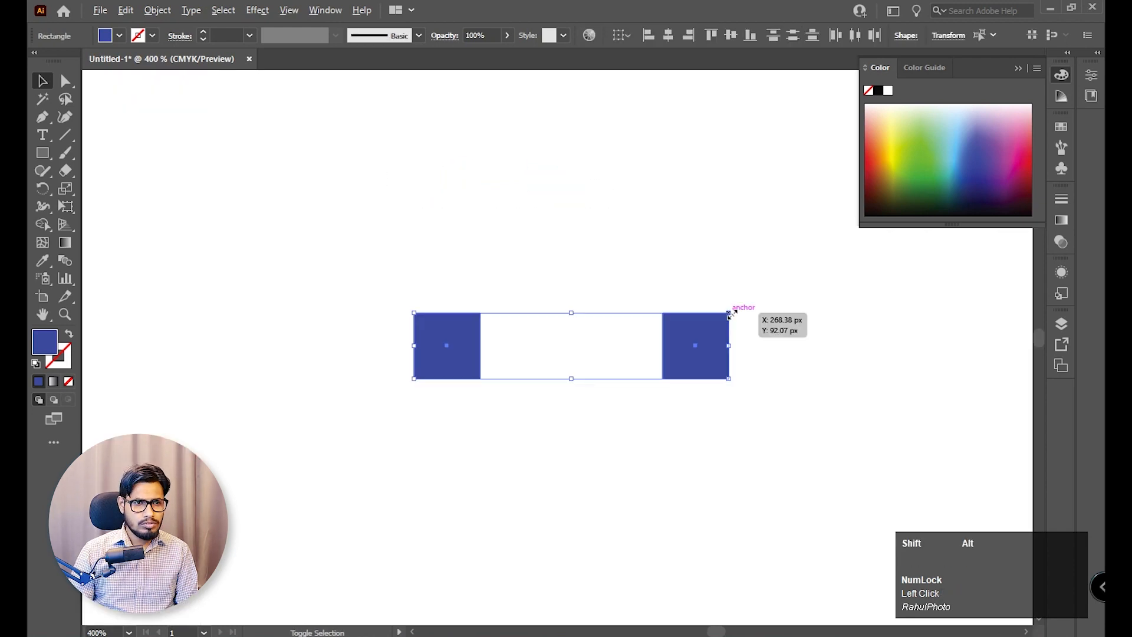
drag(740, 306, 714, 322)
key(ctrl+minus)
key(ctrl+minus)
key(ctrl+minus)
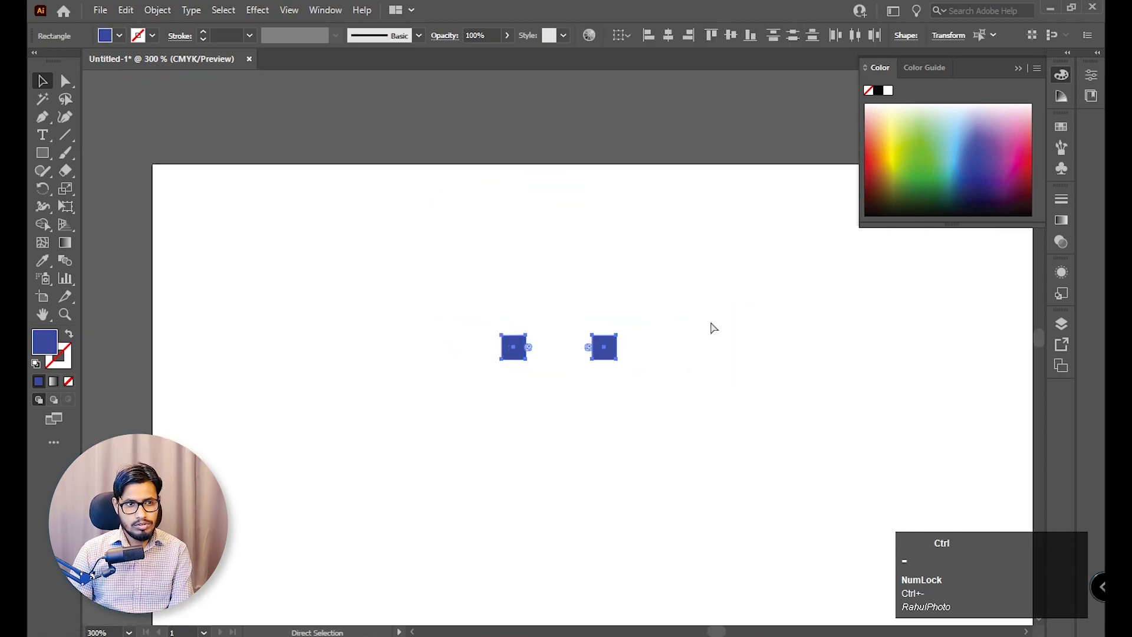
drag(687, 366, 659, 297)
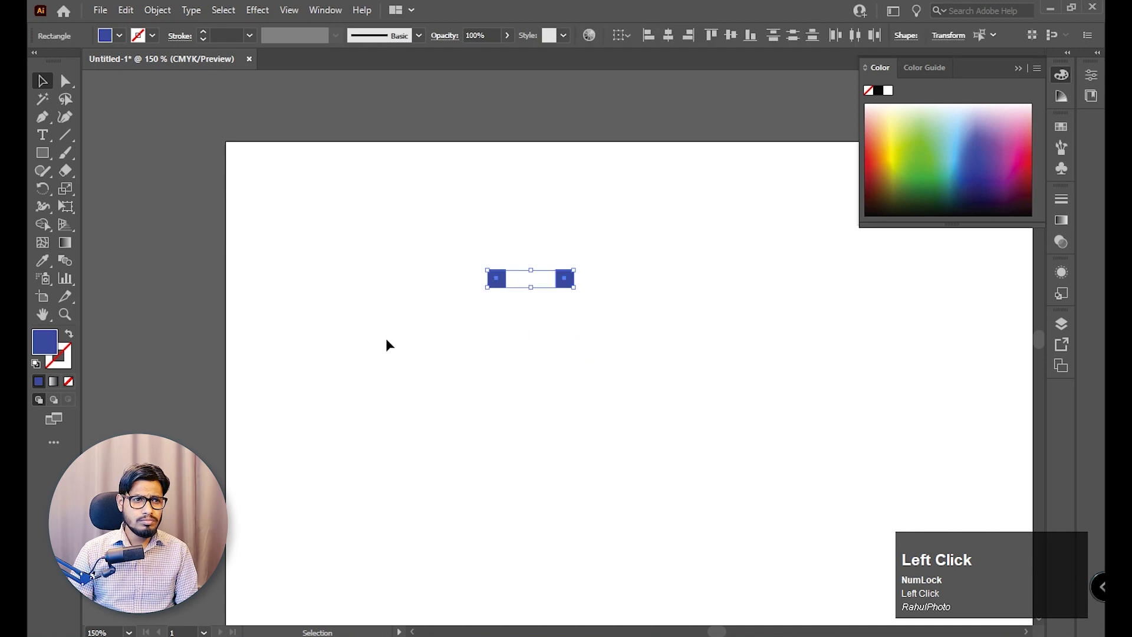
key(ctrl)
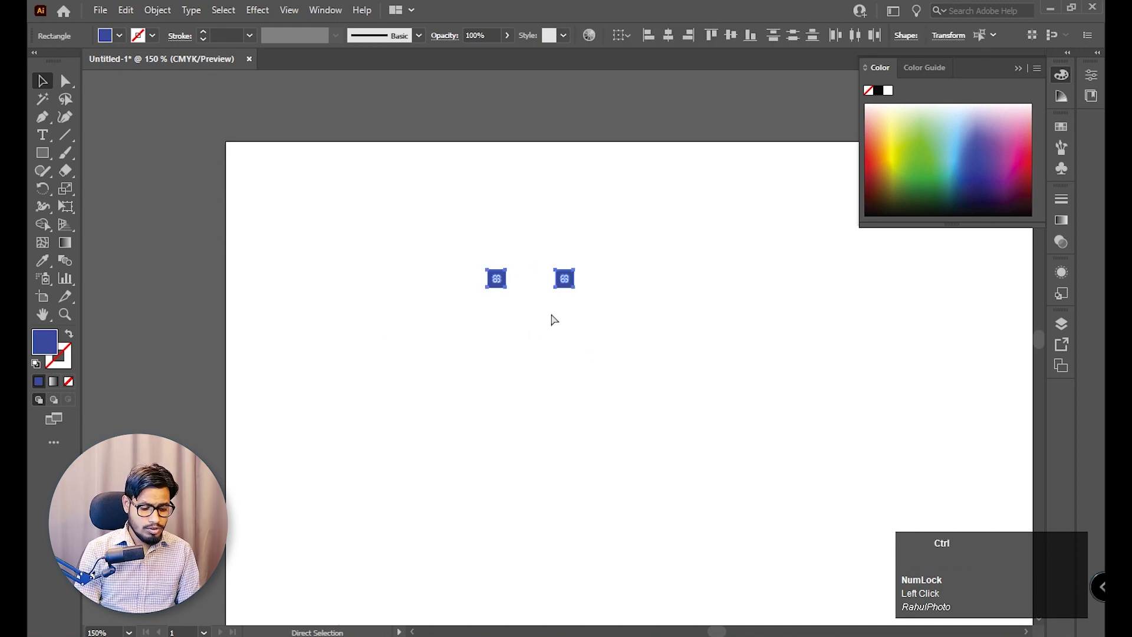
Make a blend between the two blue squares.
key(ctrl+alt+b)
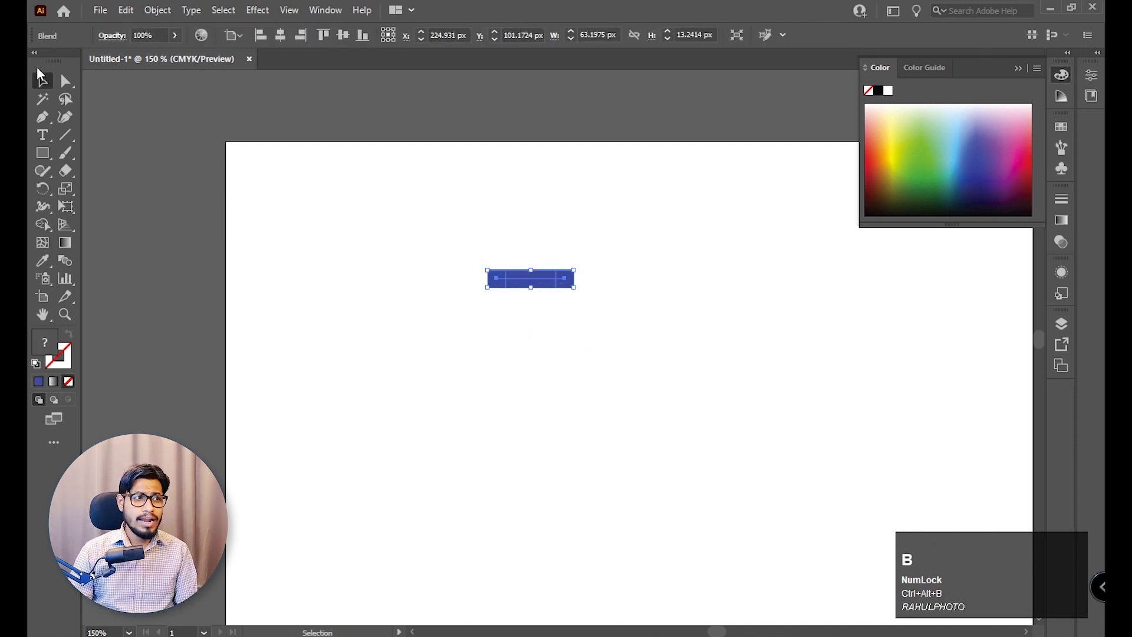
key(space)
drag(612, 458, 572, 369)
click(626, 382)
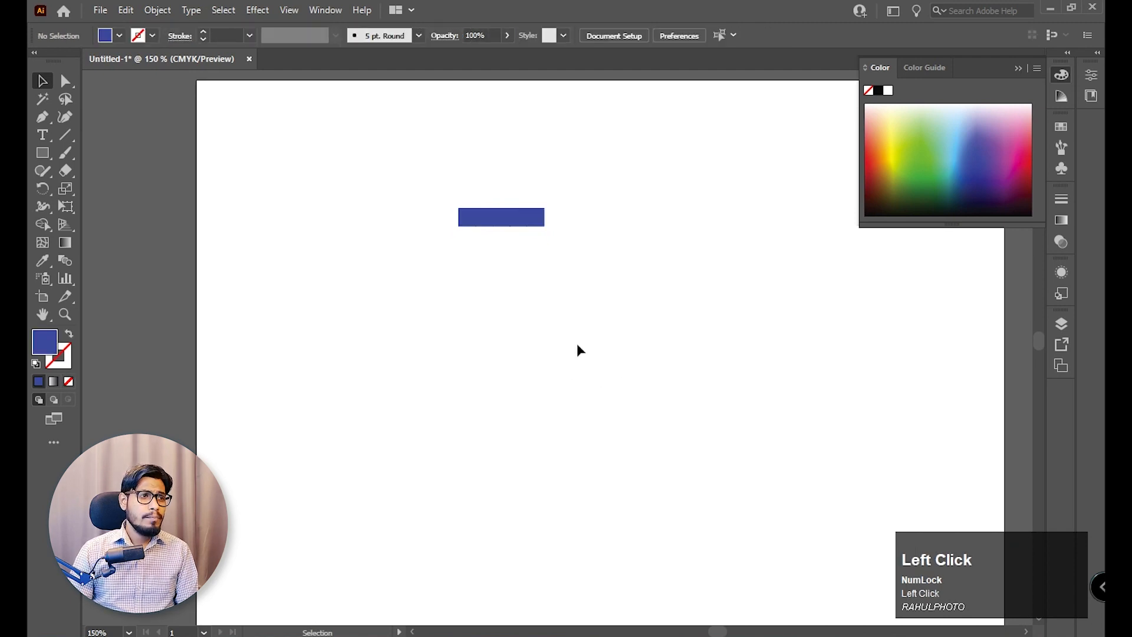
Draw an open S-shaped curve with the Pen tool below the blend, rising towards the artboard's right edge.
right_click(70, 130)
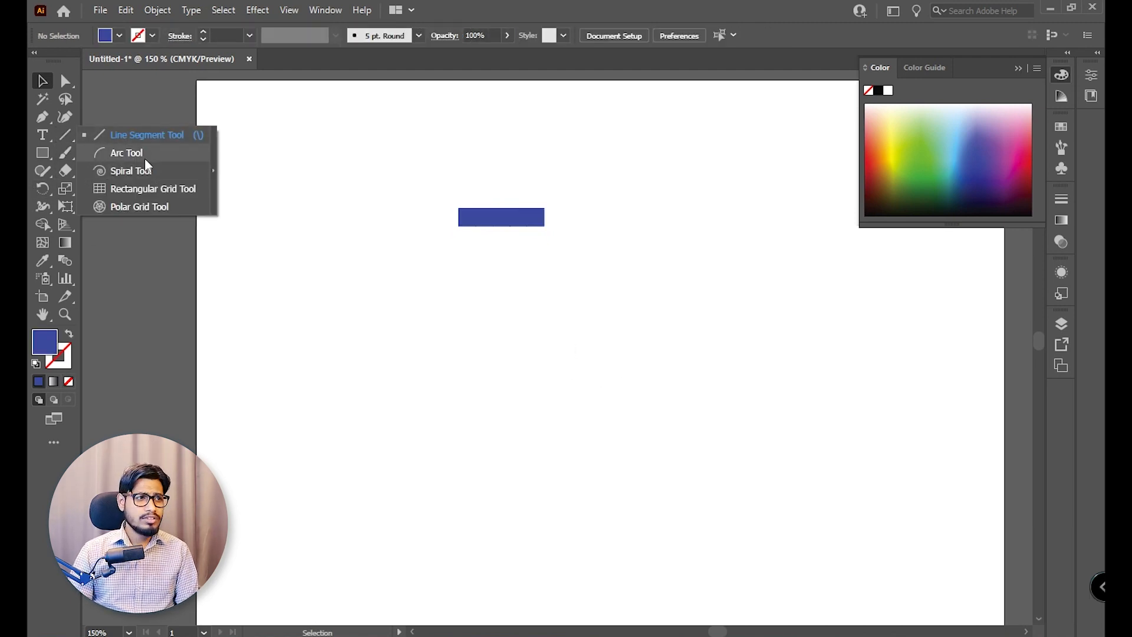
right_click(42, 117)
click(97, 118)
click(494, 438)
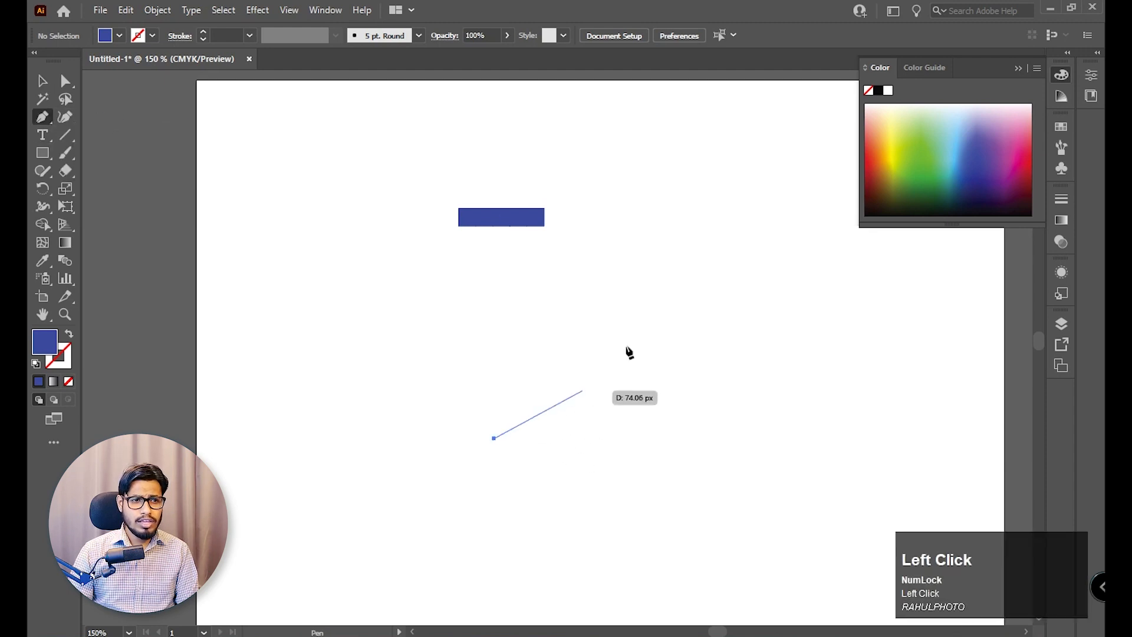
drag(693, 326, 862, 335)
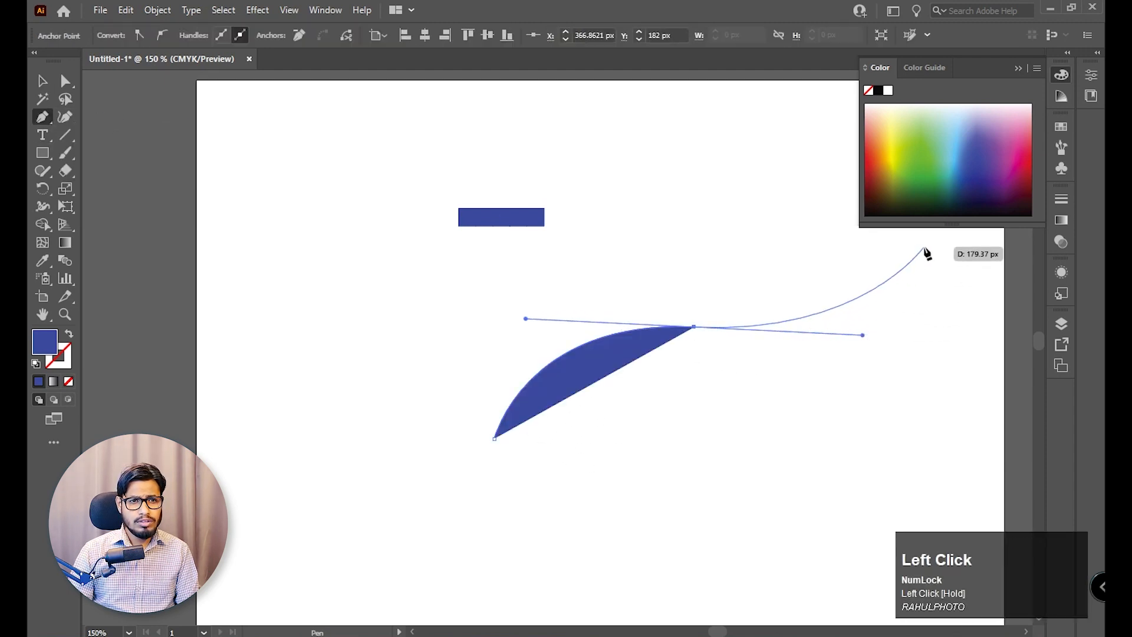
click(924, 248)
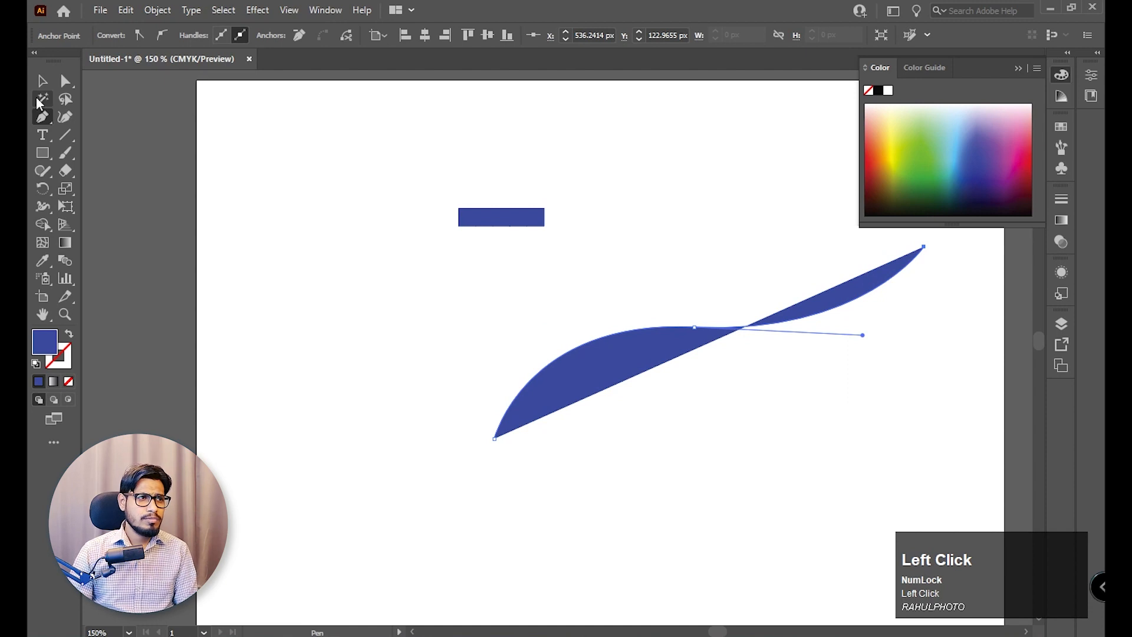
Remove the fill from the S-shaped curve.
click(42, 81)
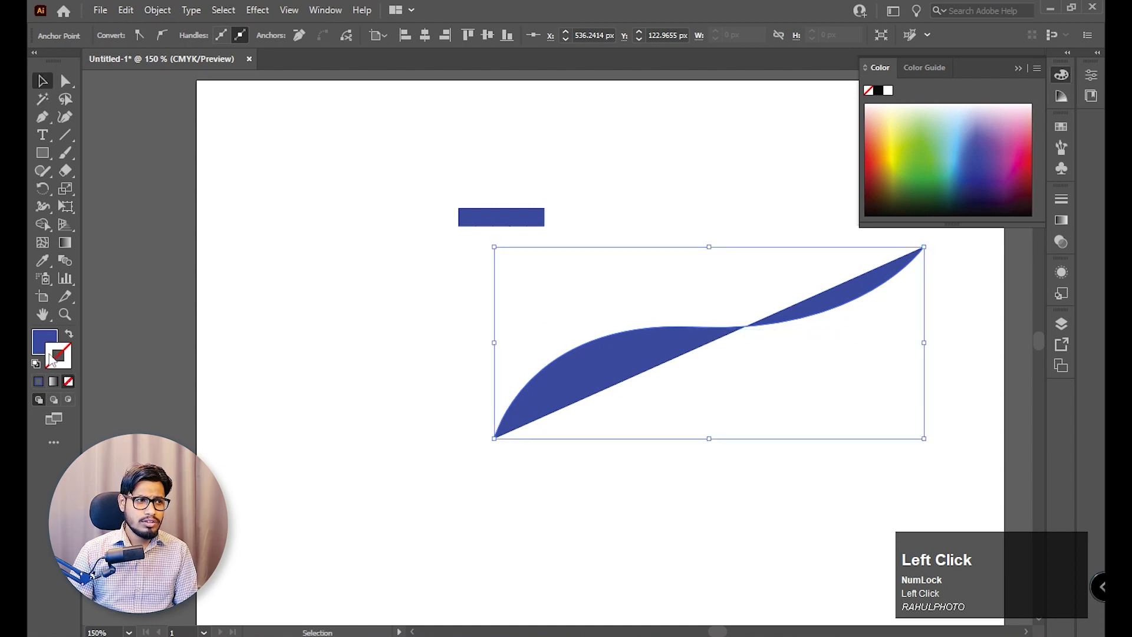
click(68, 382)
click(852, 461)
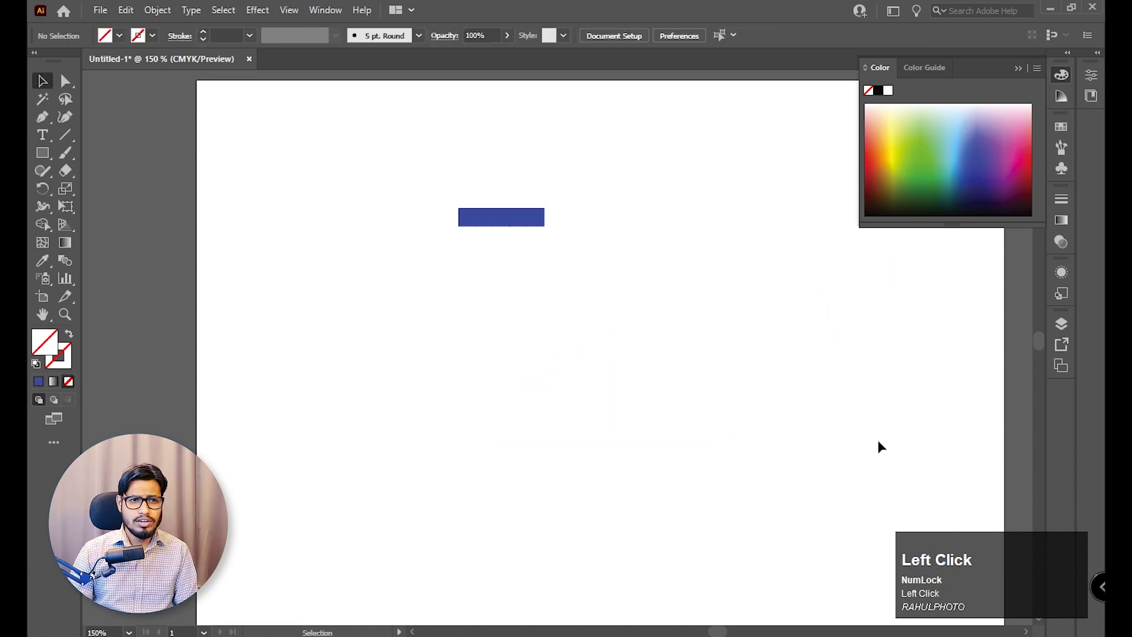
Replace the spine of the squares blend with the S-shaped curve.
drag(878, 440, 419, 176)
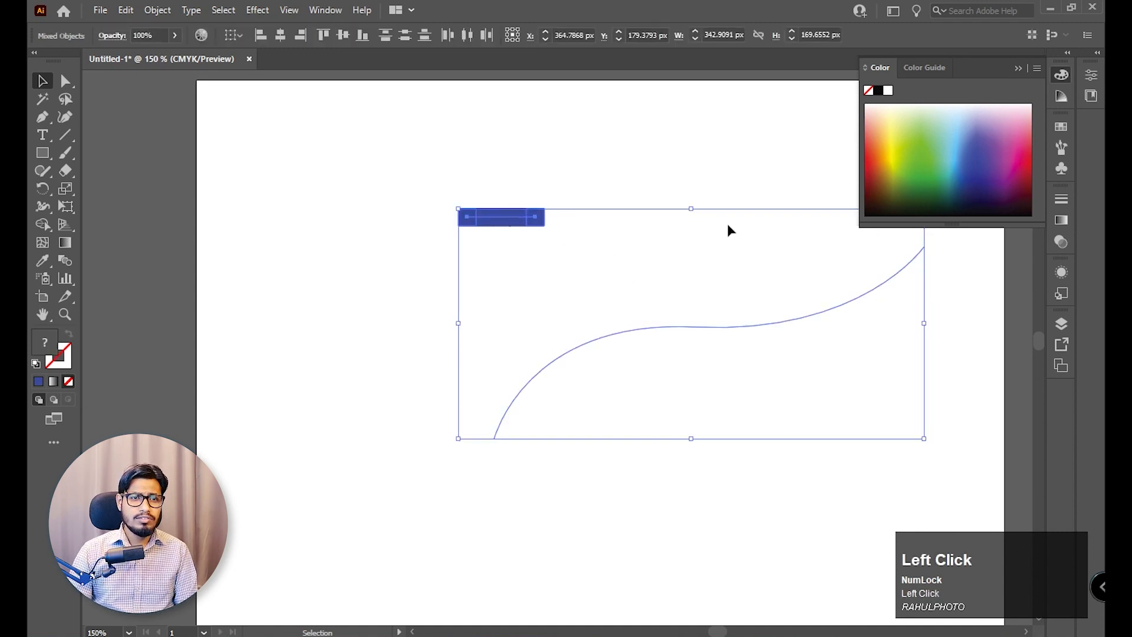
click(1063, 75)
drag(439, 179, 790, 407)
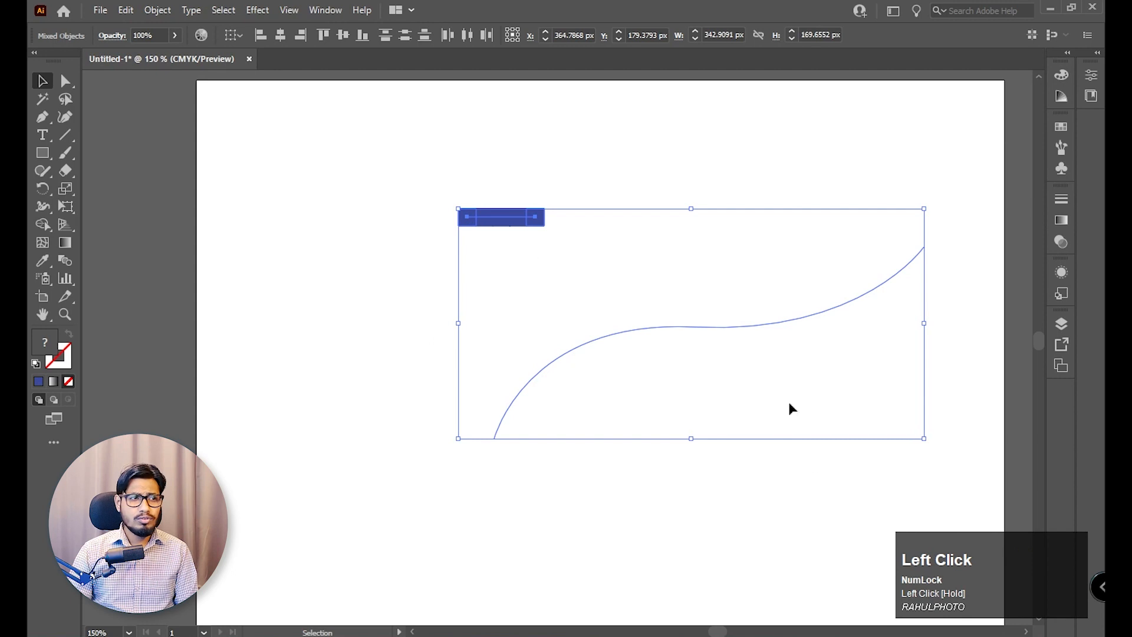
click(156, 10)
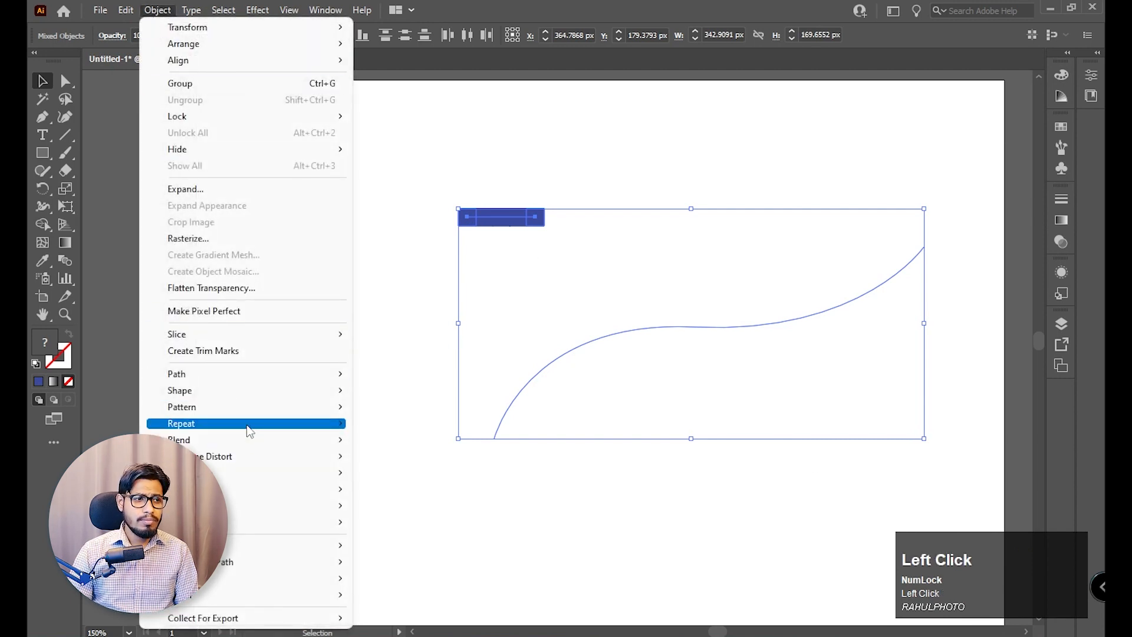
mouse_move(250, 442)
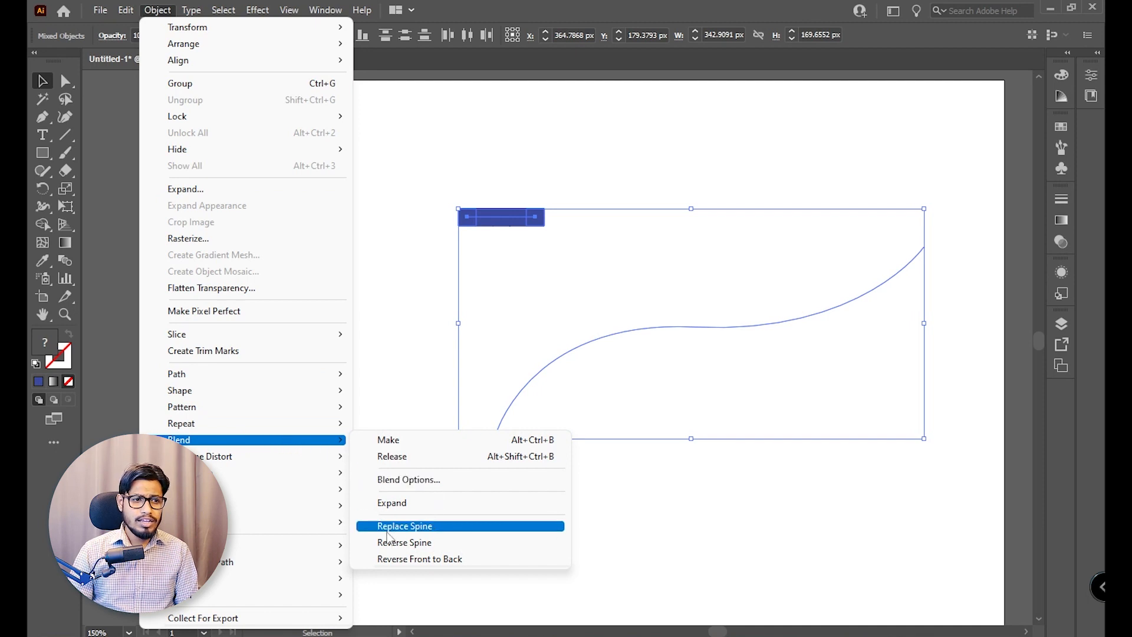
click(437, 527)
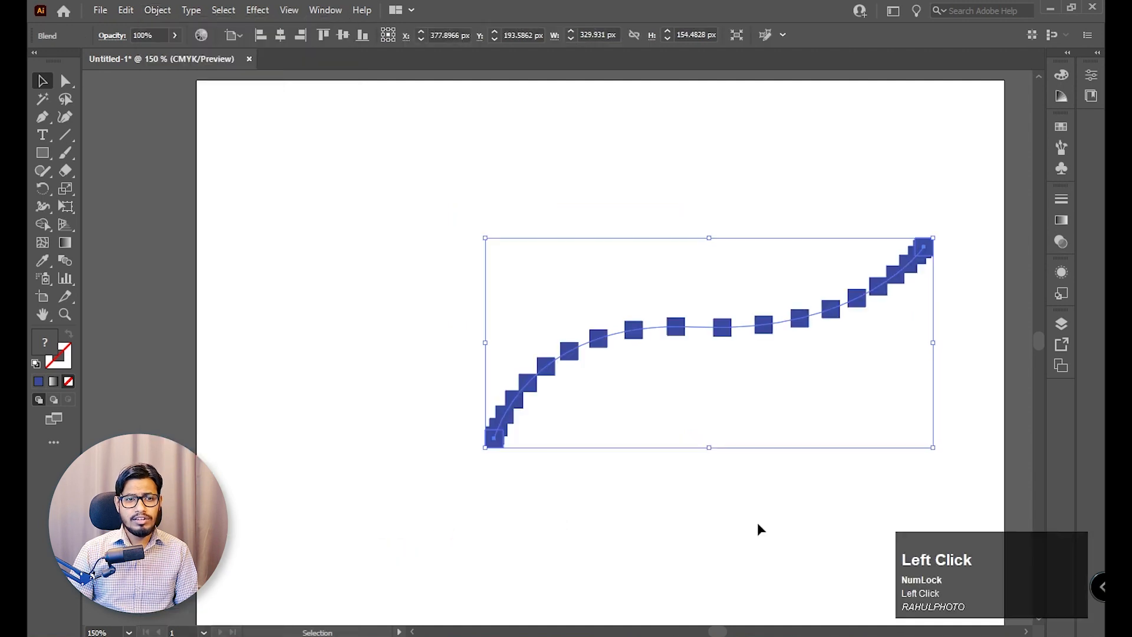
click(714, 531)
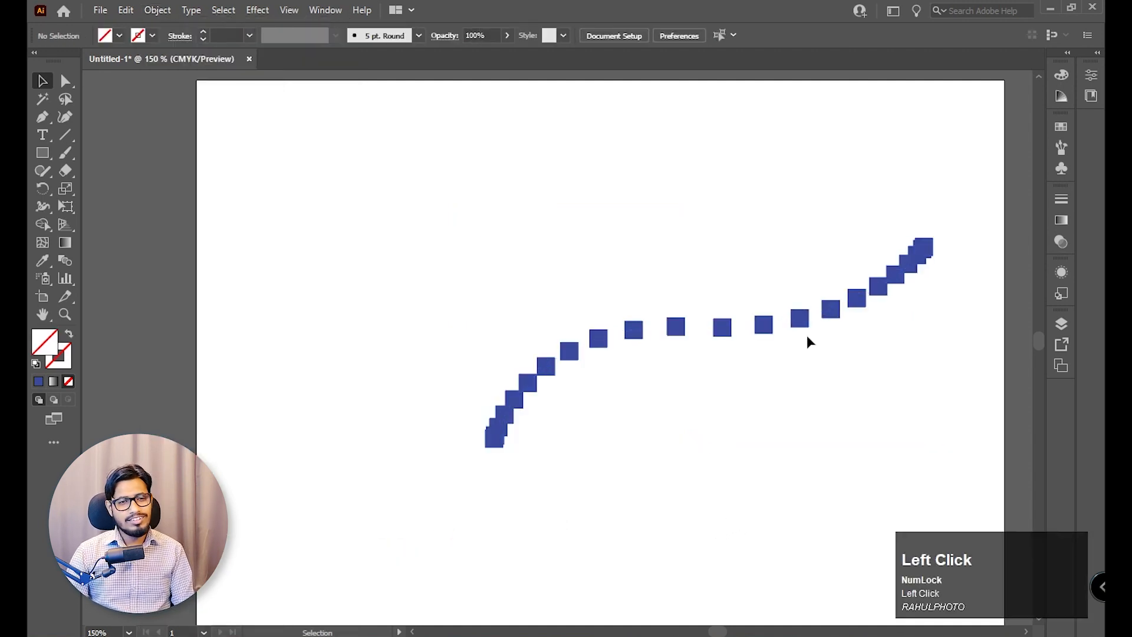
In the blend's options, set the orientation so the squares rotate to follow the curve.
drag(856, 302, 897, 326)
click(707, 450)
key(z)
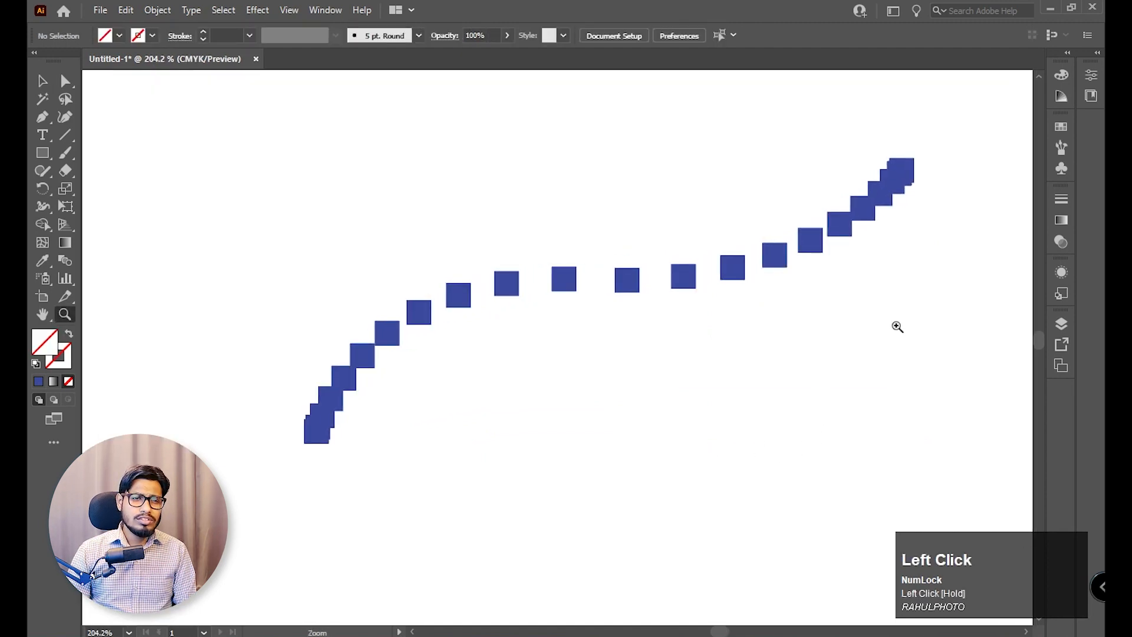
click(42, 81)
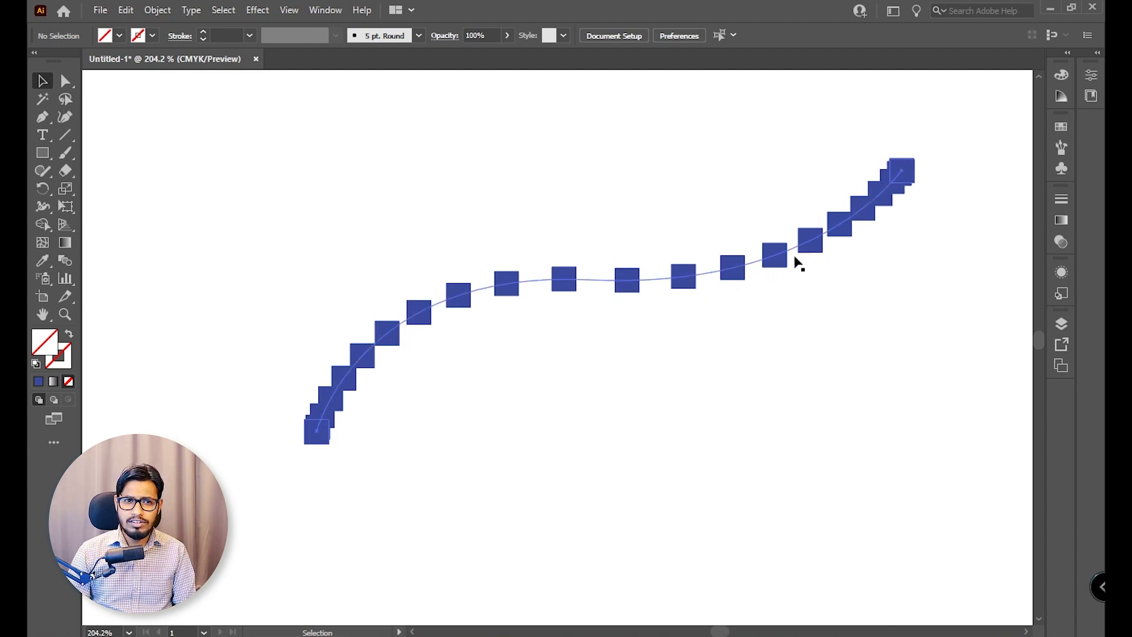
click(772, 258)
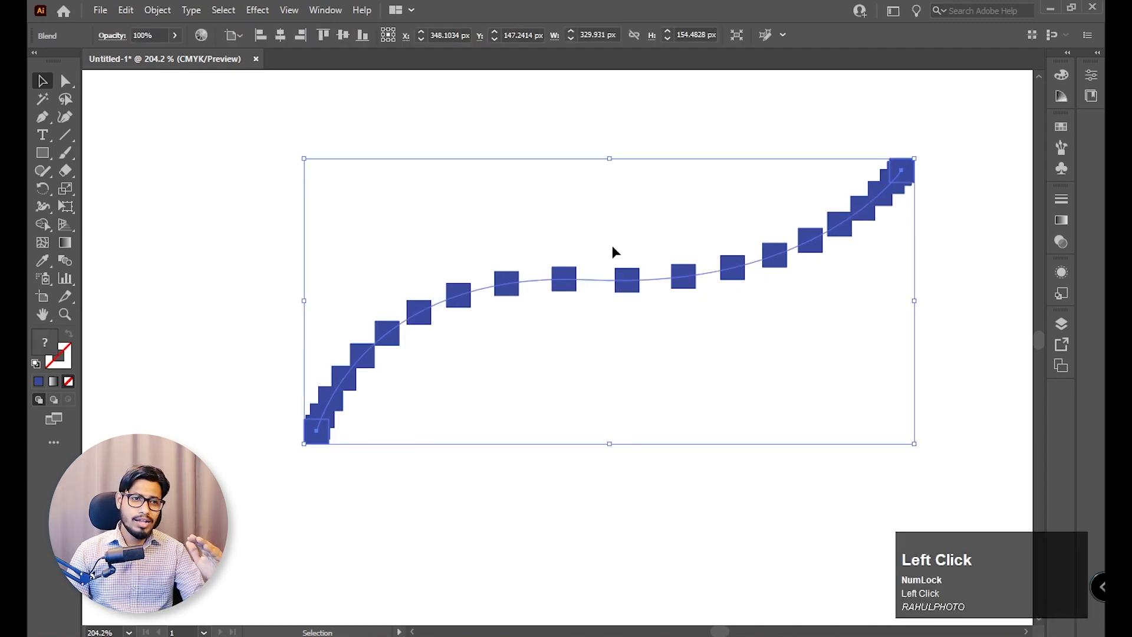
double_click(66, 263)
drag(906, 269, 904, 287)
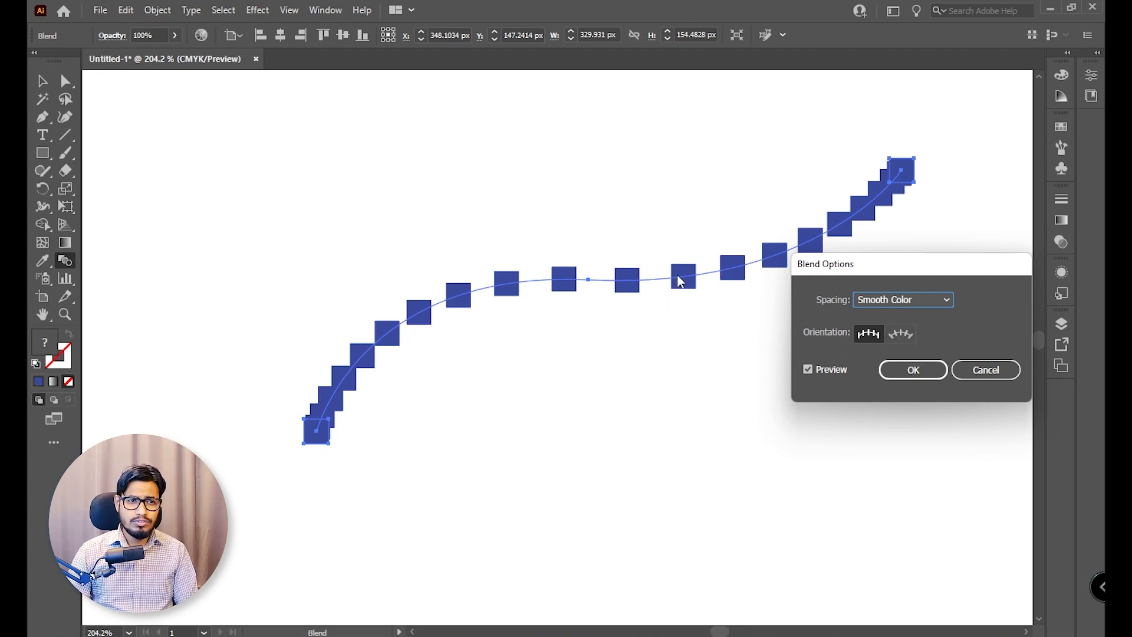
click(905, 338)
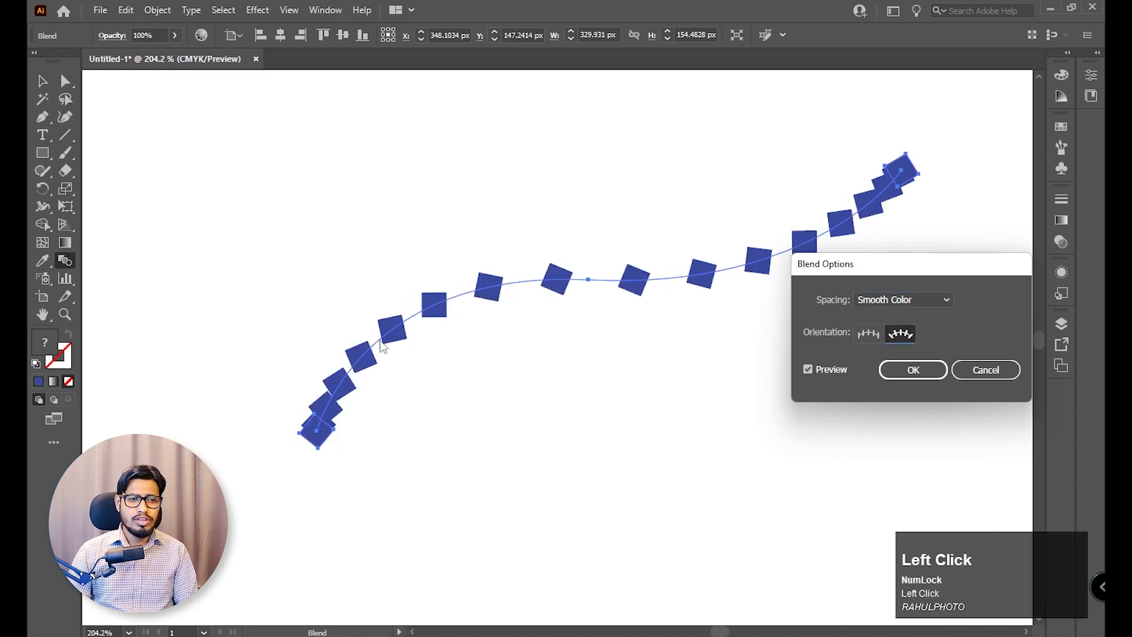
Set the blend spacing to Specified Steps, try 6 steps, return the value to 16 and apply the options.
click(910, 299)
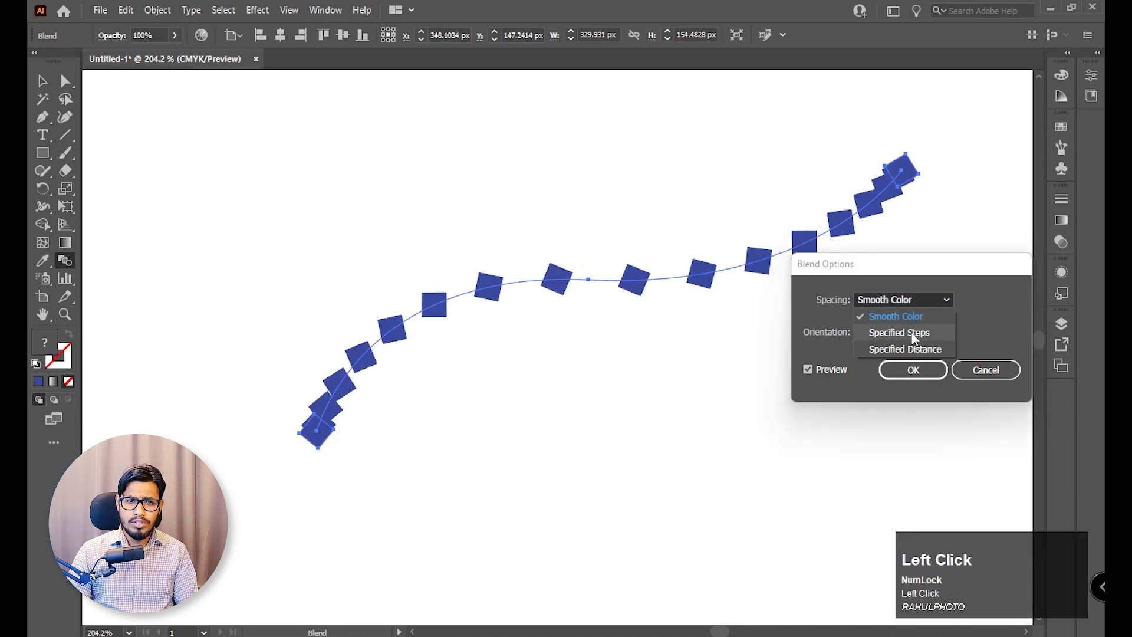
click(914, 331)
scroll(986, 296, down, 9)
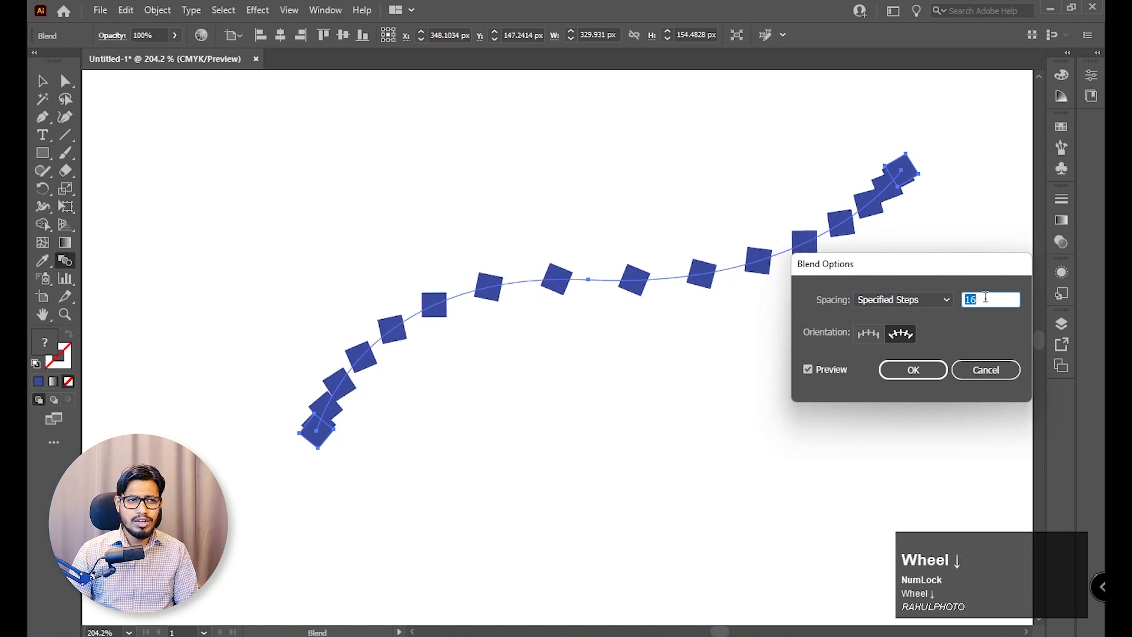
scroll(986, 297, down, 5)
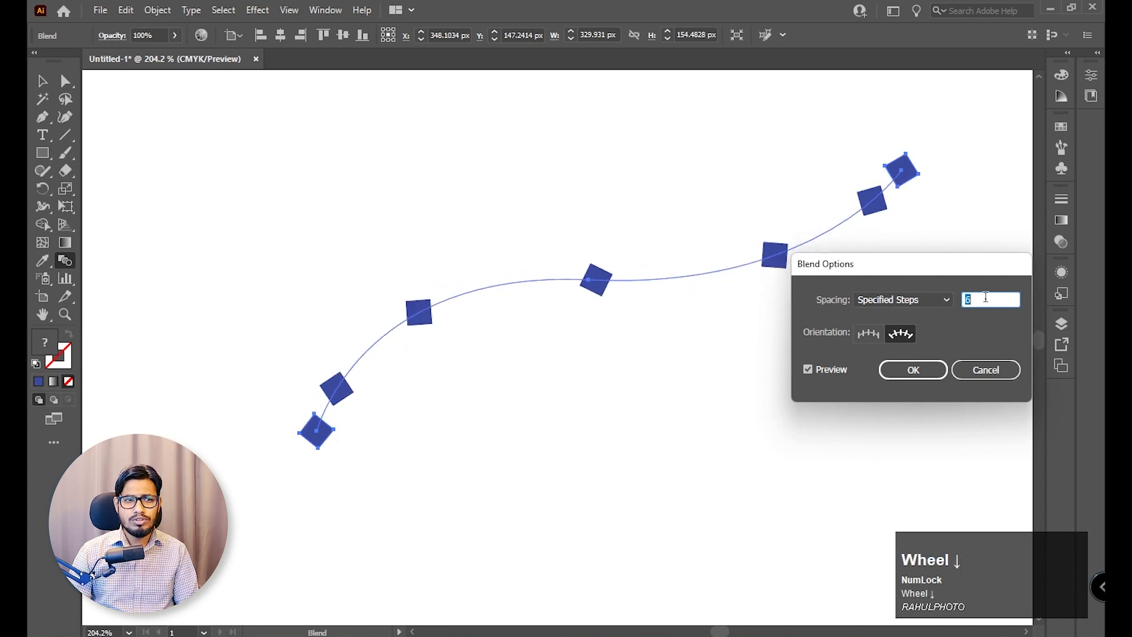
scroll(986, 296, up, 7)
scroll(986, 297, up, 7)
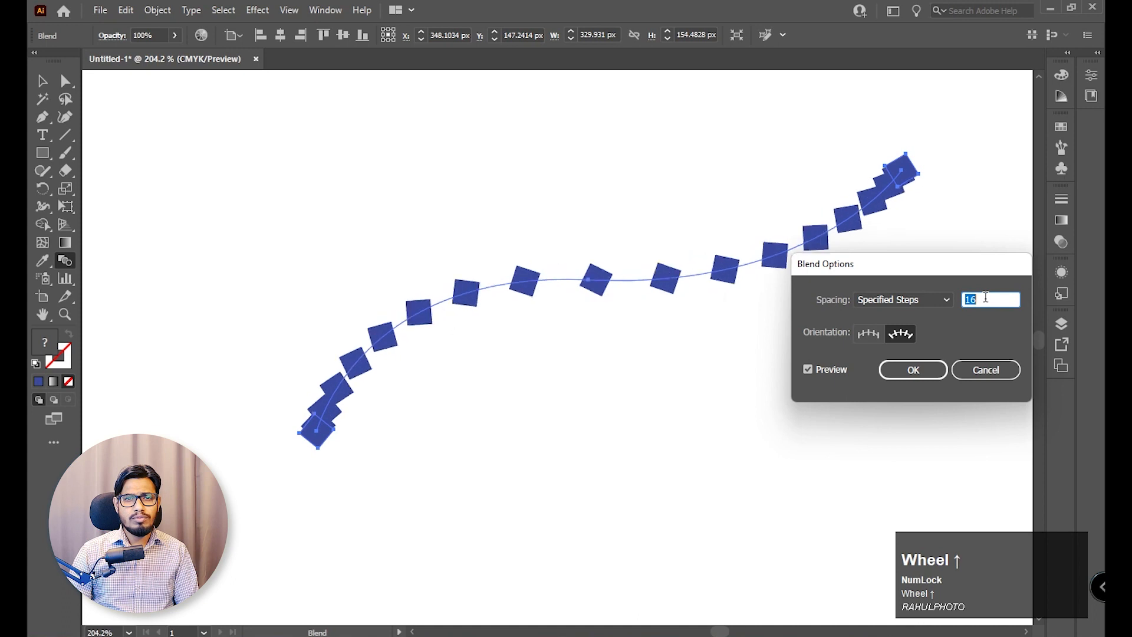
scroll(986, 297, down, 5)
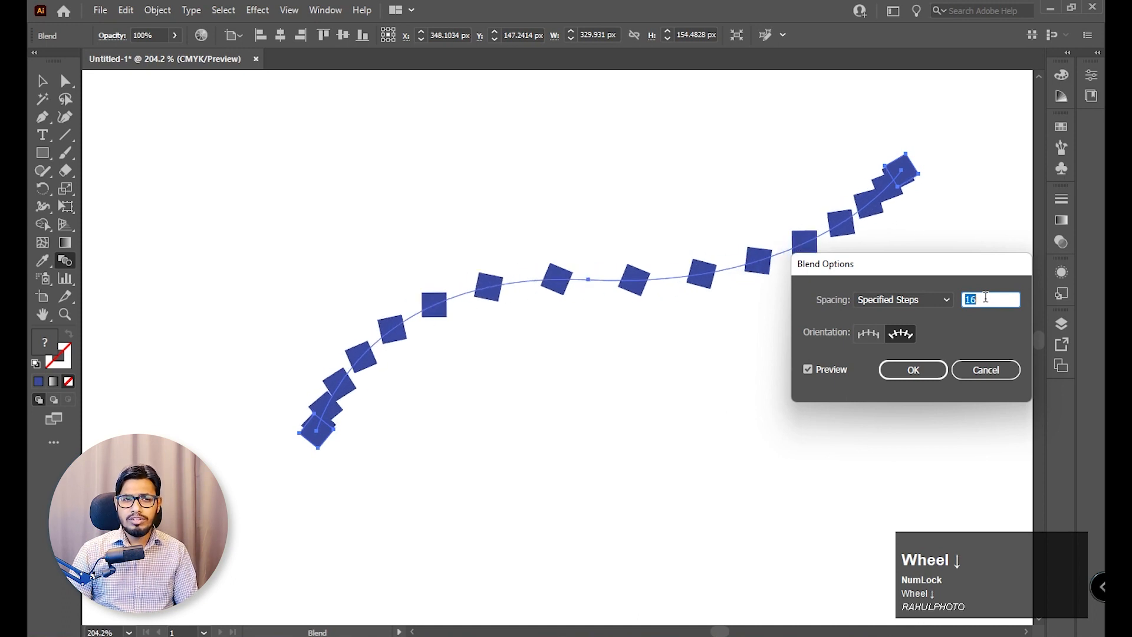
click(912, 370)
Round the corners of the square at the curve's lower end to about 4.18 px using Direct Selection.
key(z)
drag(810, 322, 682, 290)
drag(755, 281, 912, 420)
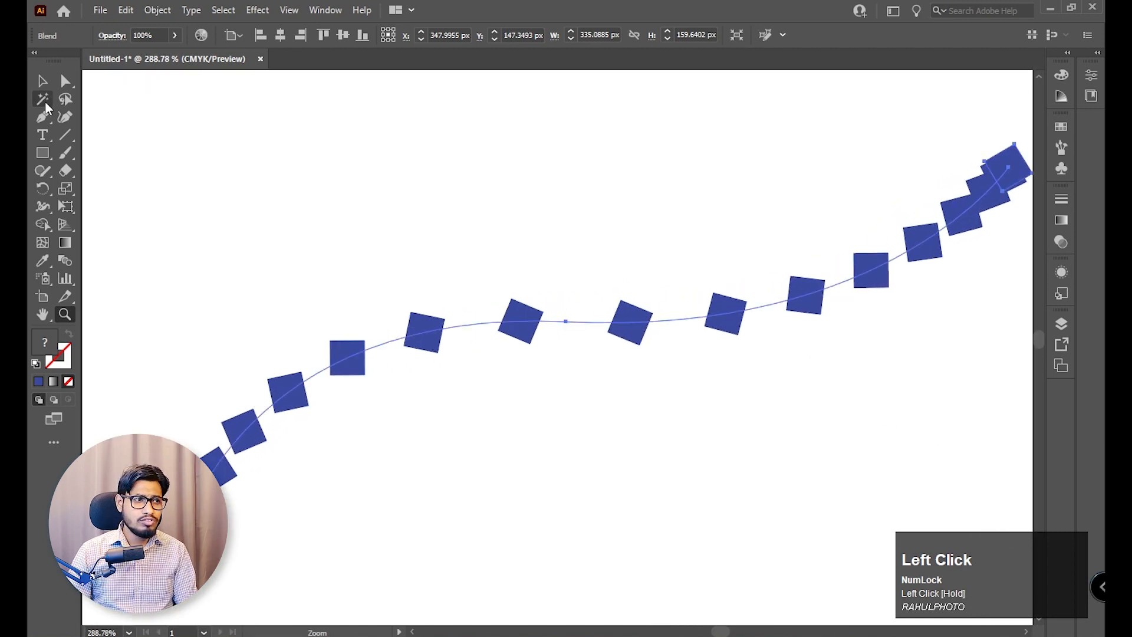
click(65, 81)
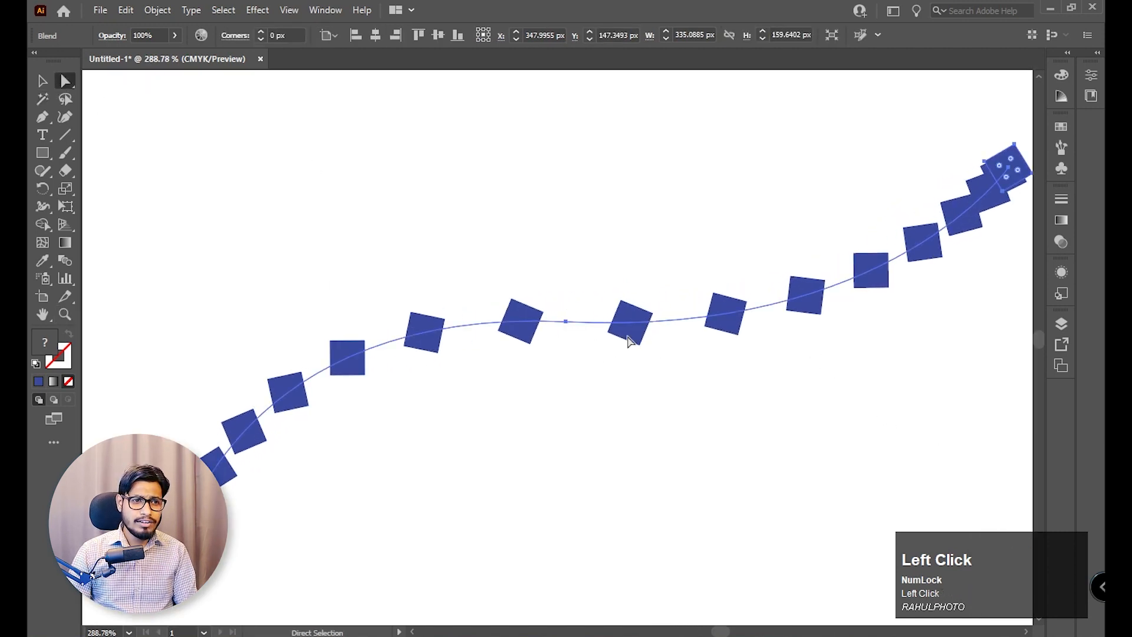
drag(329, 479, 566, 280)
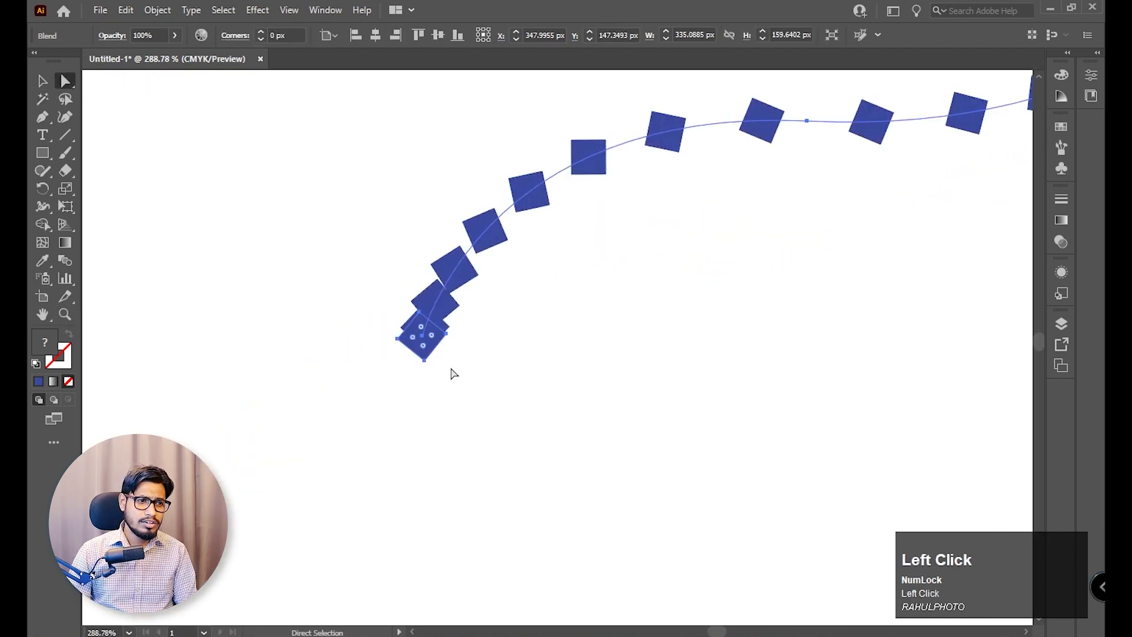
click(42, 81)
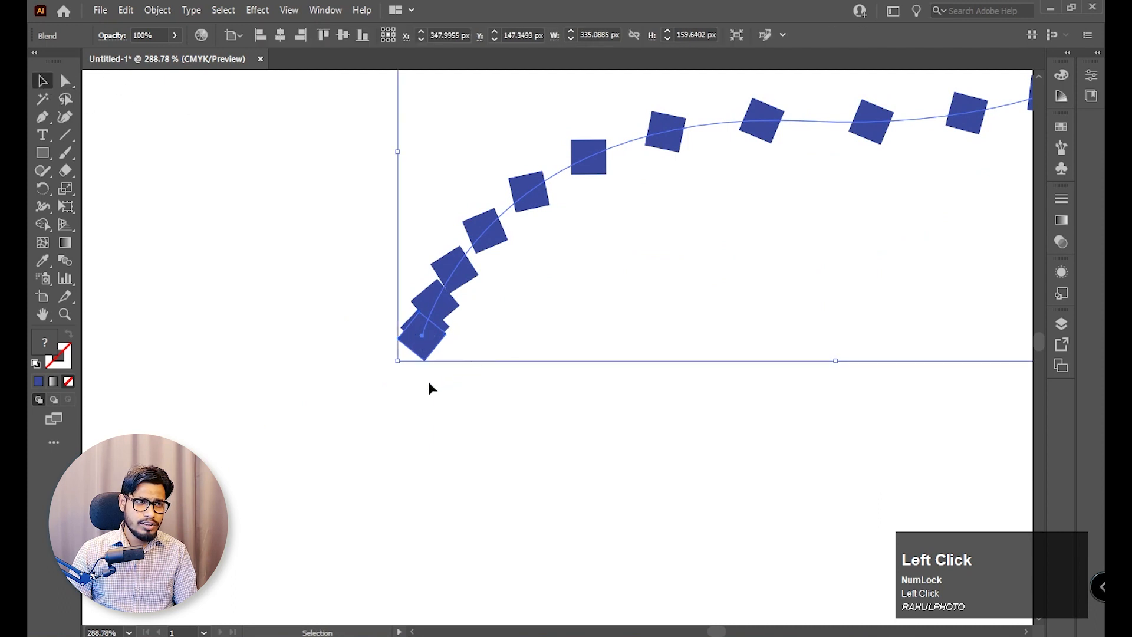
click(65, 82)
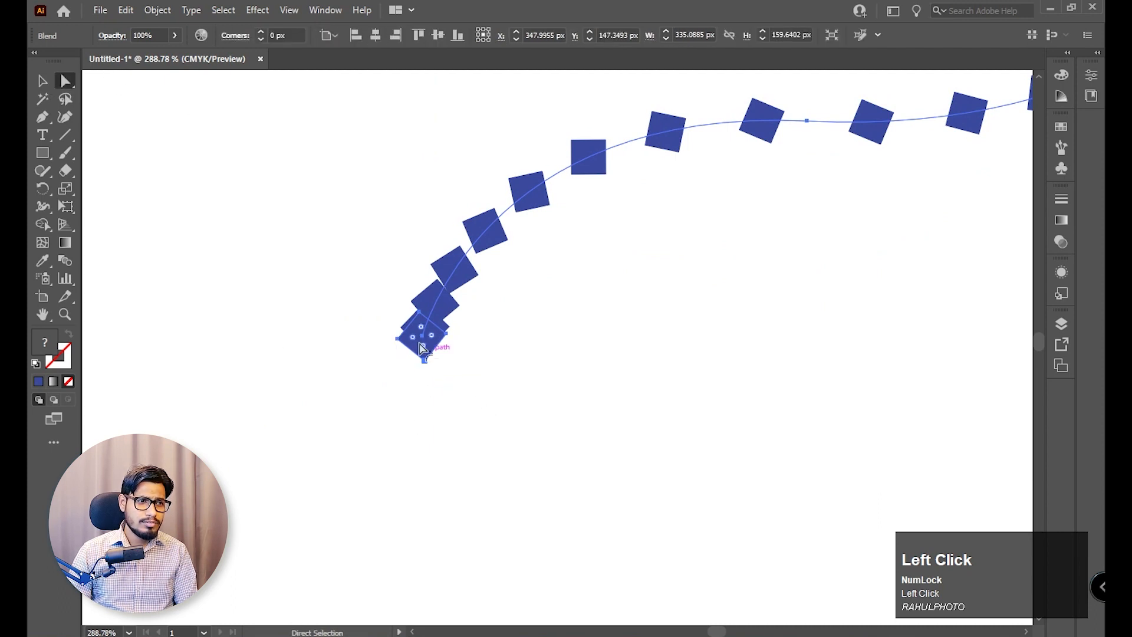
key(v)
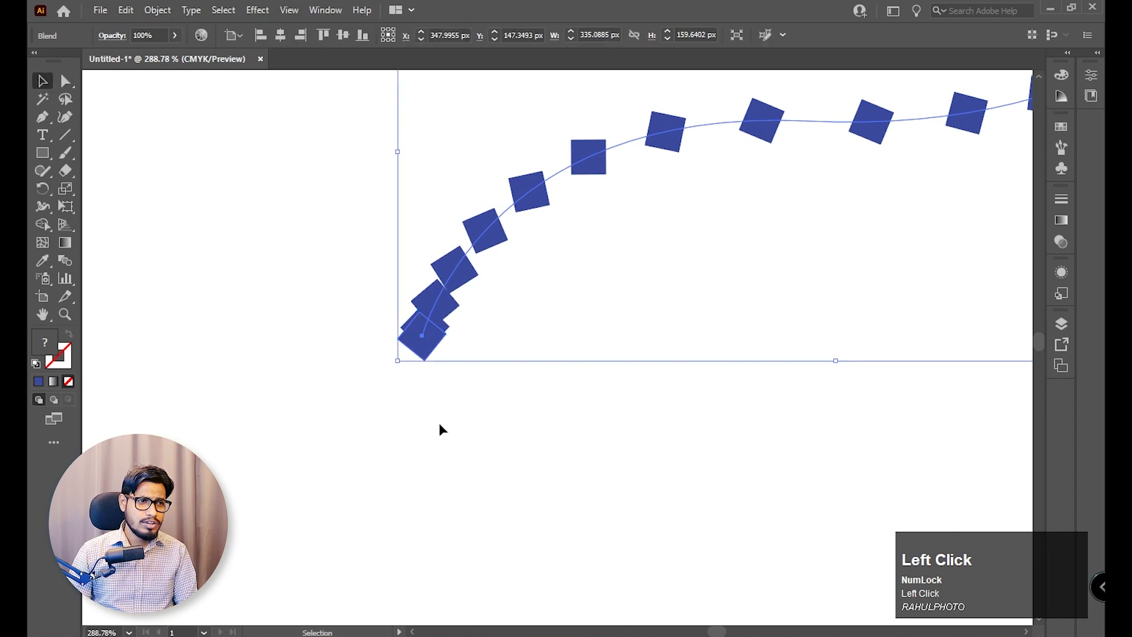
click(65, 81)
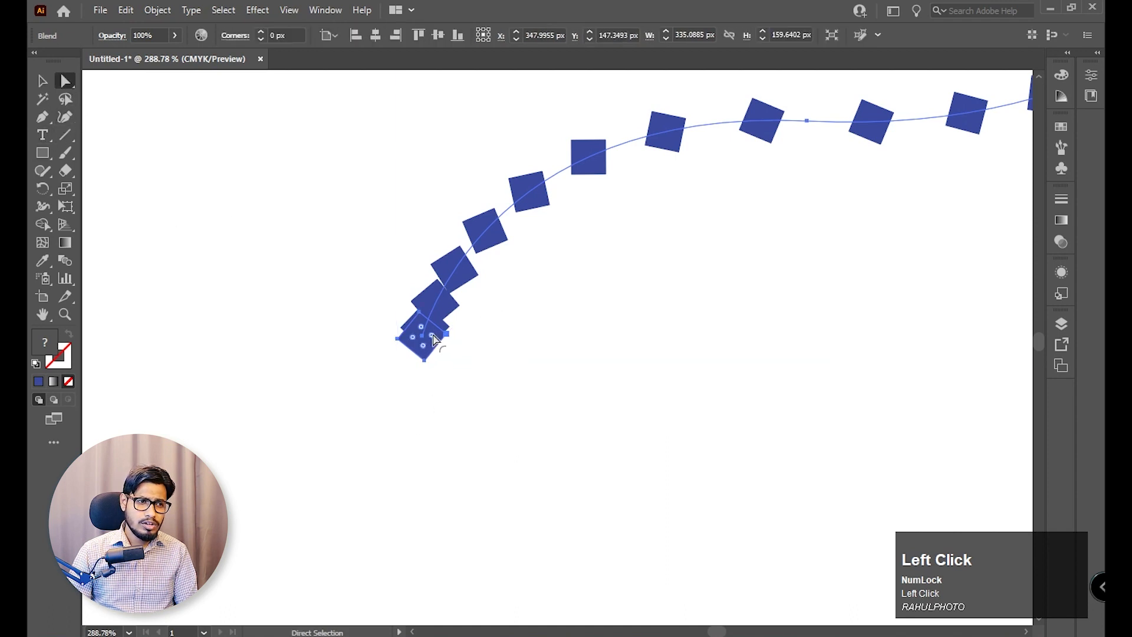
drag(433, 340, 446, 341)
key(space)
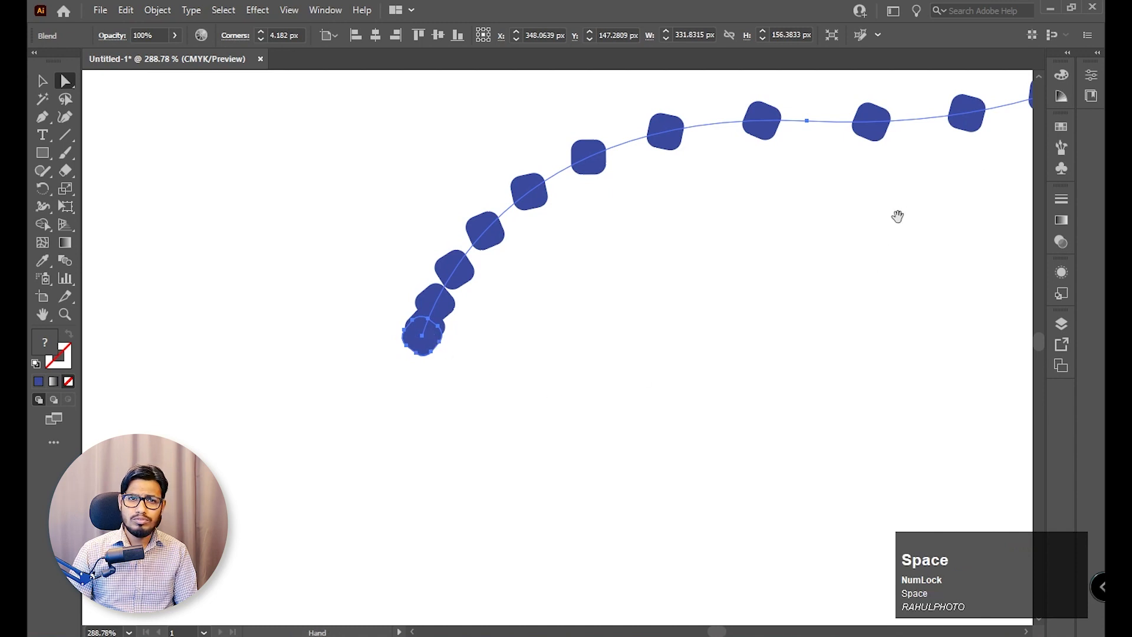
drag(897, 216, 863, 243)
drag(615, 266, 758, 192)
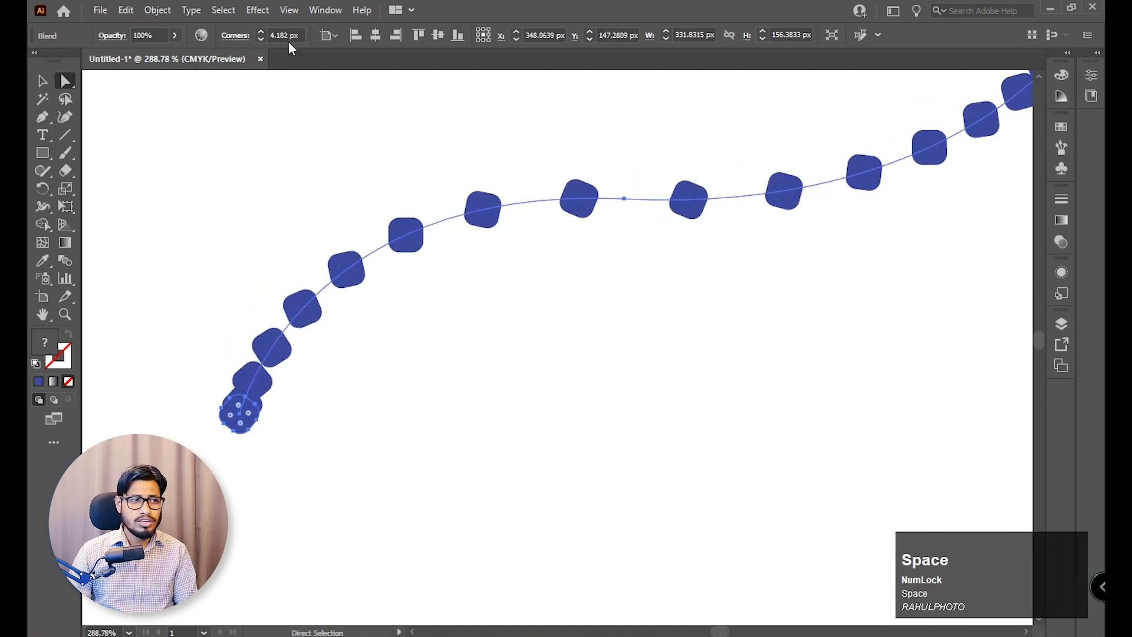
Delete the squares blend, then select the "21 Class Adobe Illustrator Blend Tool" text on the artboard.
click(470, 197)
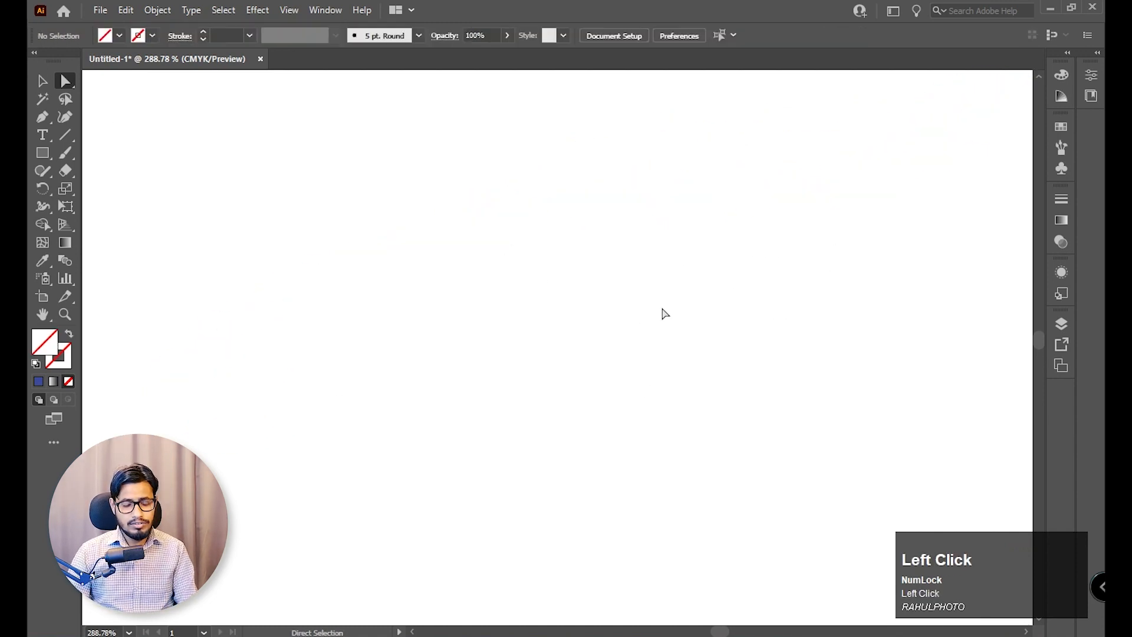
key(ctrl+0)
drag(772, 307, 507, 394)
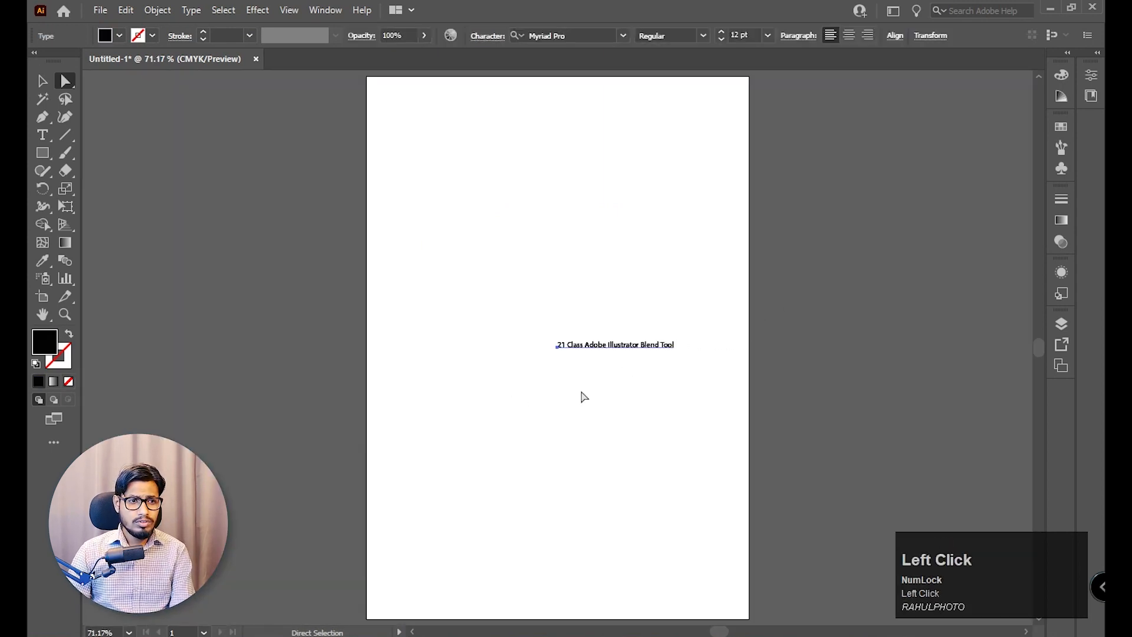
Delete the selected text line so the artboard is empty.
key(Delete)
key(ctrl+0)
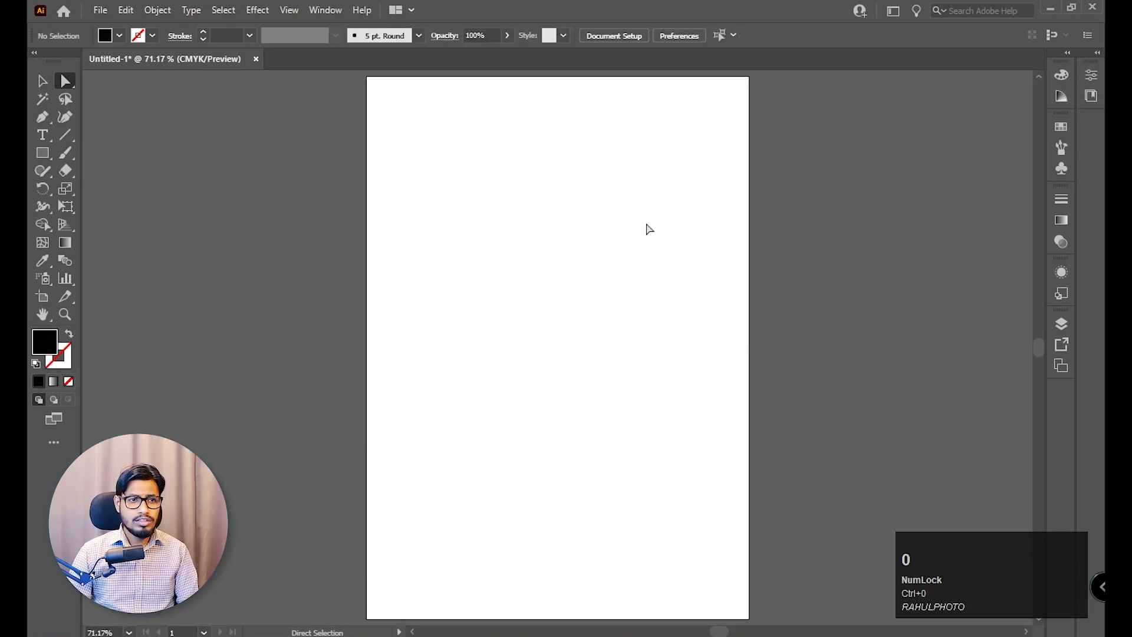
Draw a small circle in the upper part of the artboard and fill it with a yellow-green colour.
key(z)
drag(480, 111, 687, 286)
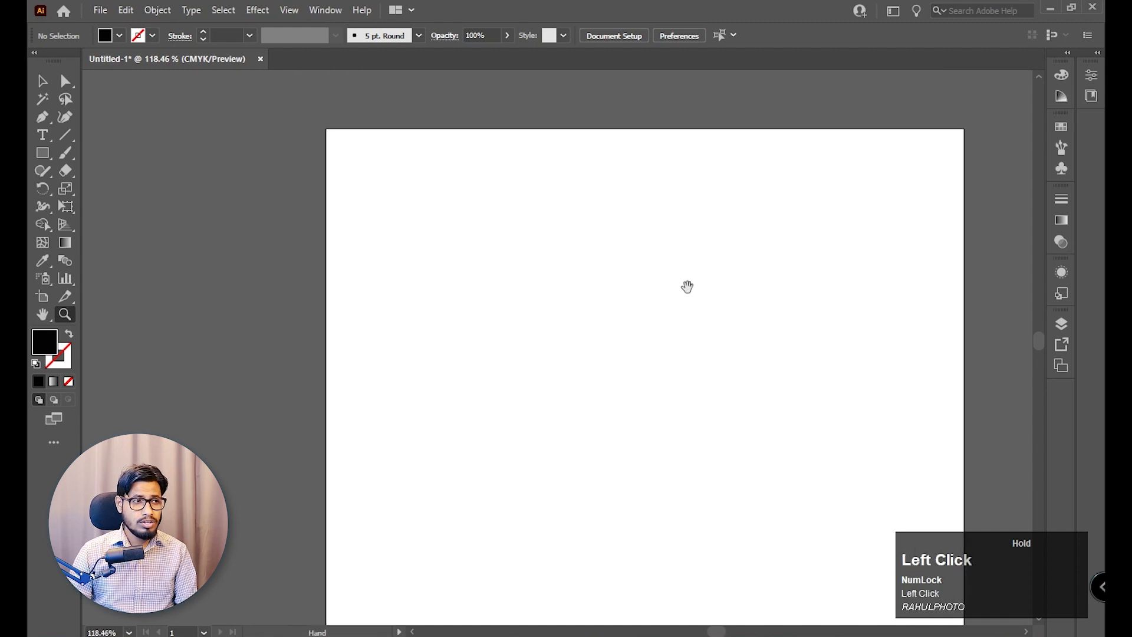
right_click(42, 154)
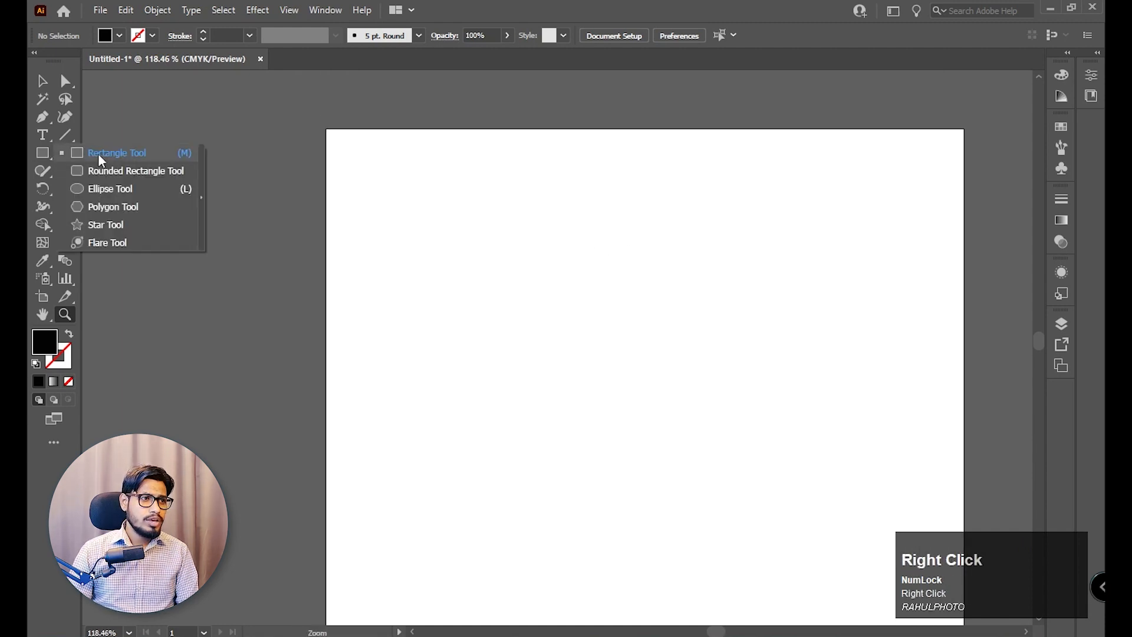
click(116, 194)
drag(555, 243, 572, 257)
click(43, 81)
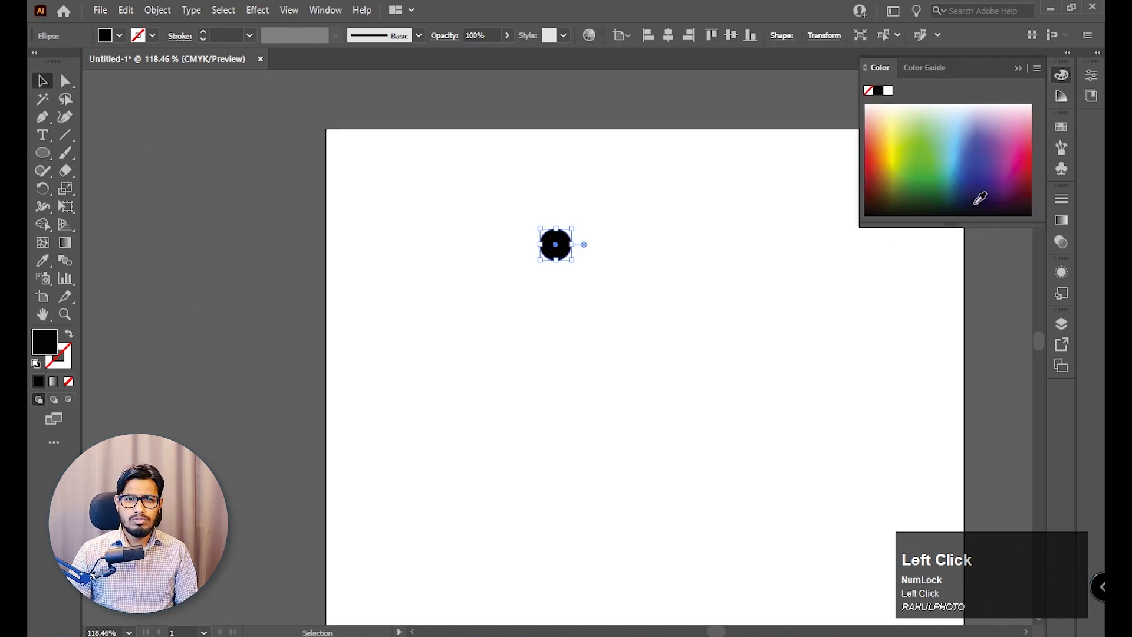
click(896, 164)
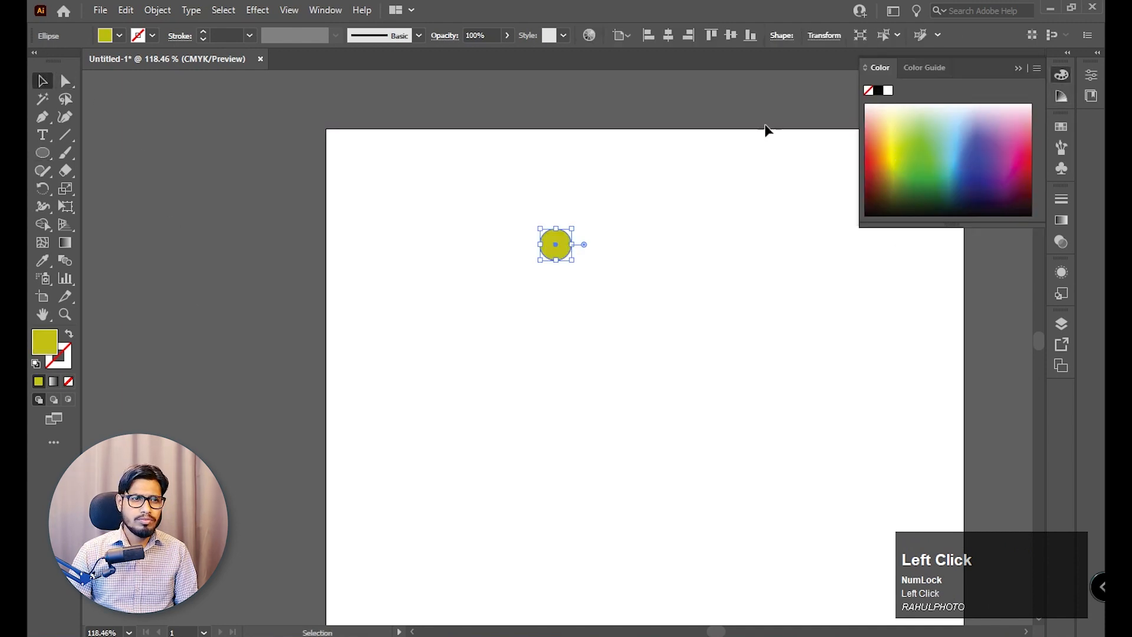
key(y)
click(730, 283)
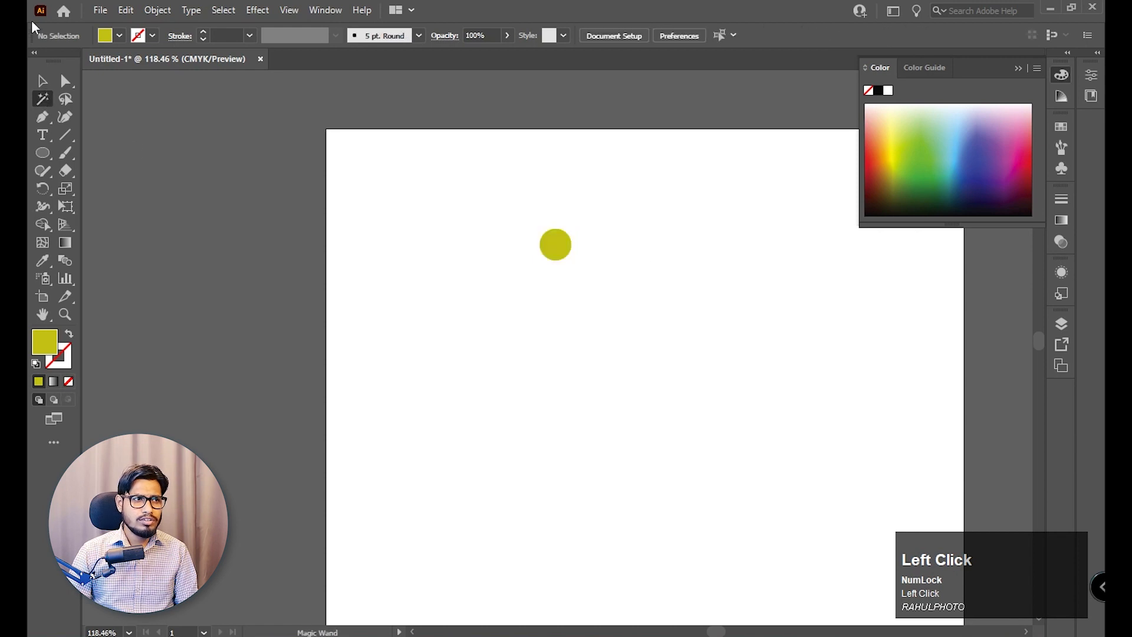
click(42, 81)
click(1061, 75)
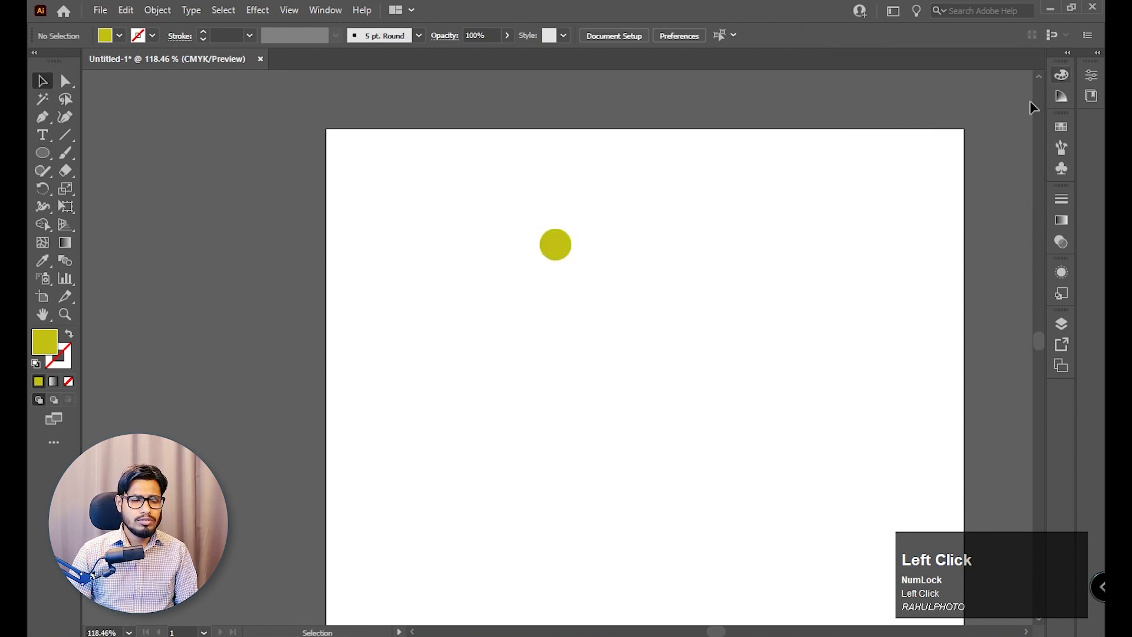
Place an enlarged copy of the circle to its right at the same height, with the original circle shrunk.
click(566, 245)
drag(571, 260, 872, 262)
click(684, 245)
click(657, 343)
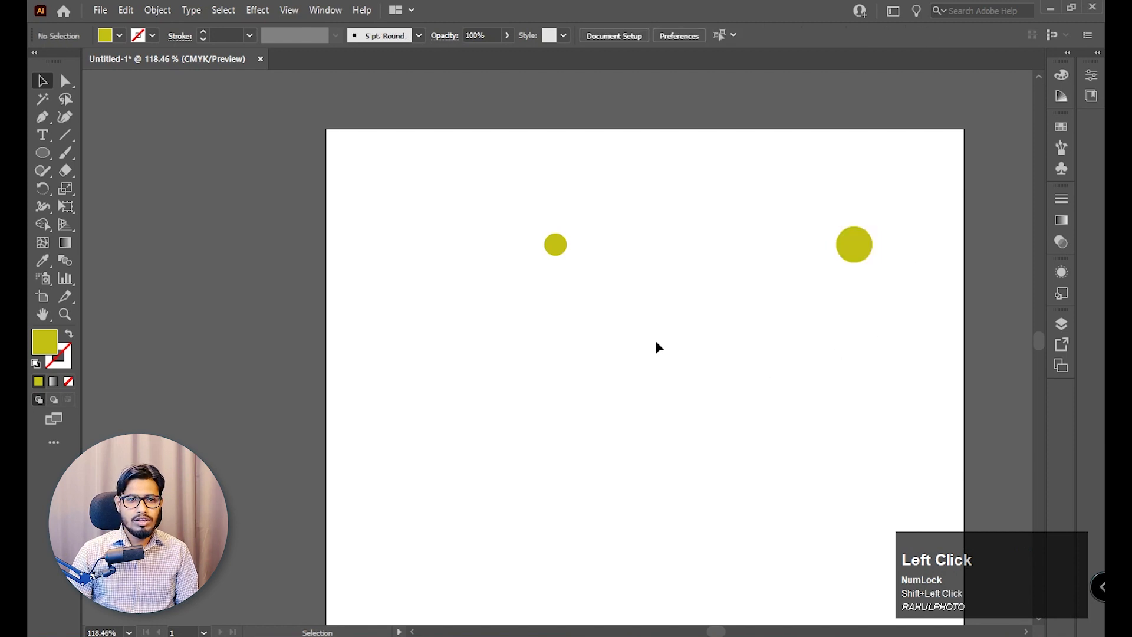
Make a blend between the small and large circles, and move it up near the artboard's upper edge.
drag(497, 197, 894, 295)
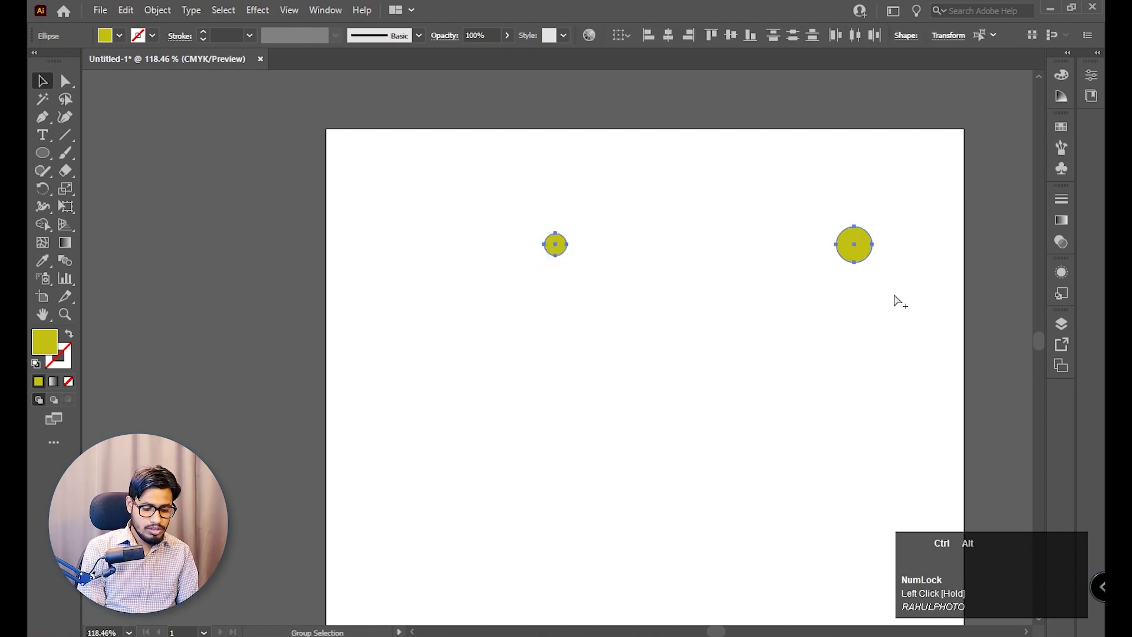
key(ctrl+alt+b)
click(893, 292)
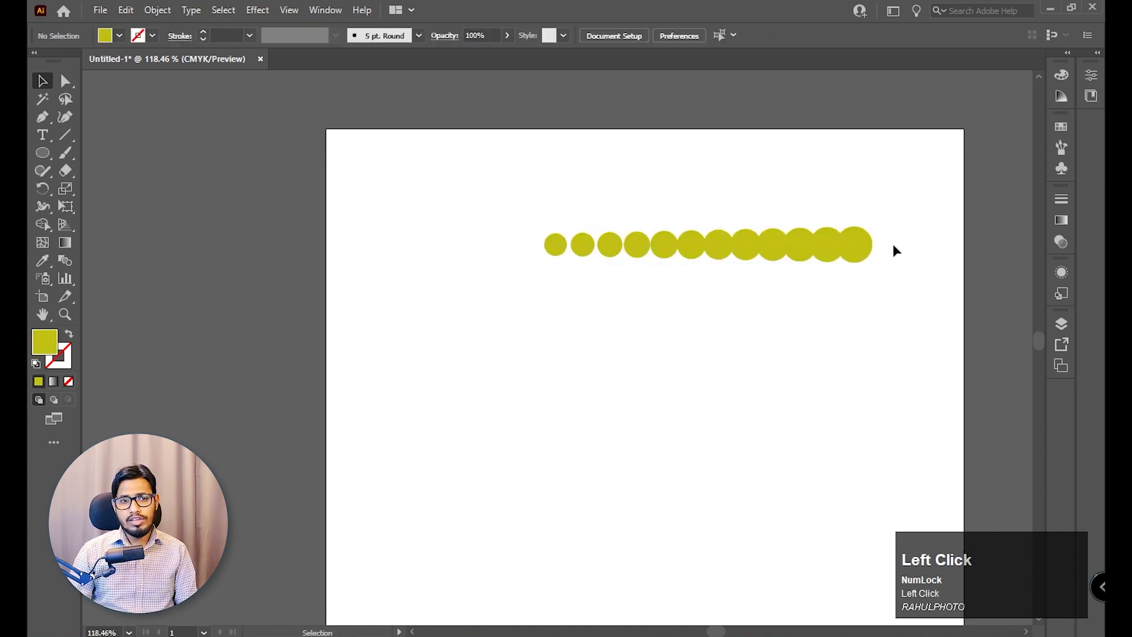
drag(866, 246, 939, 226)
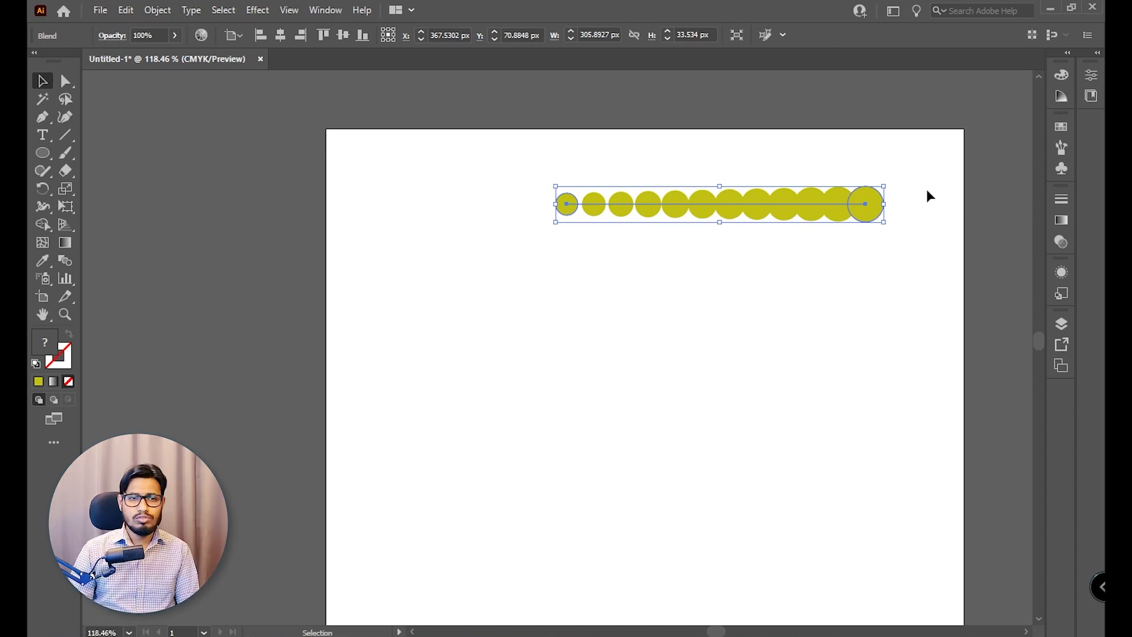
Create a spiral path below the circle blend with a radius of 126.4647 px, 80% decay and 9 segments.
right_click(63, 137)
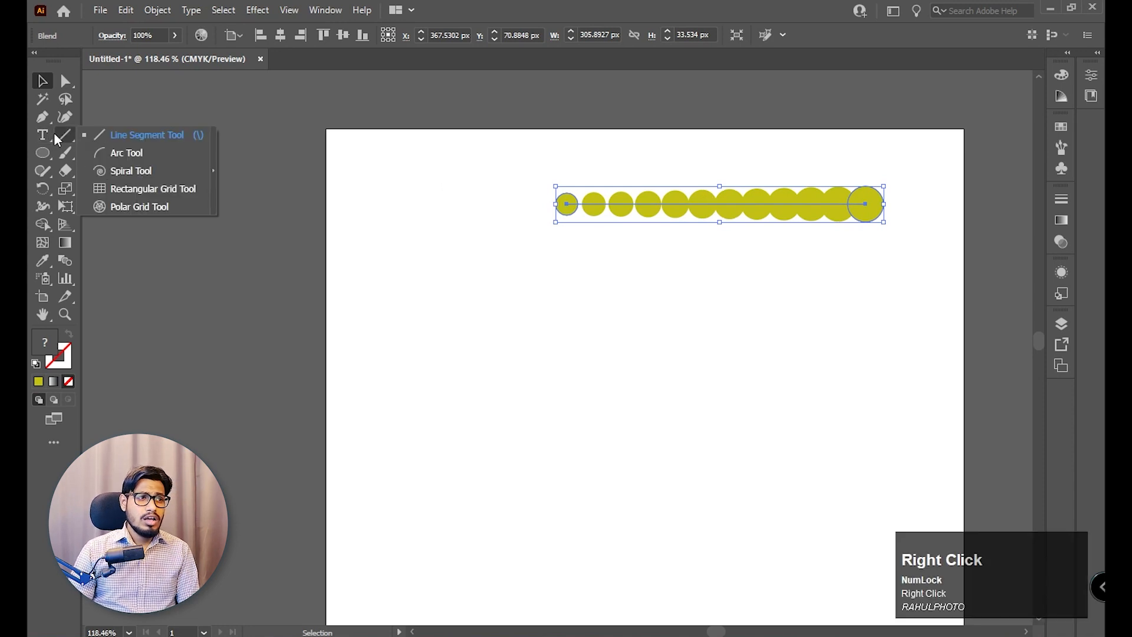
click(154, 171)
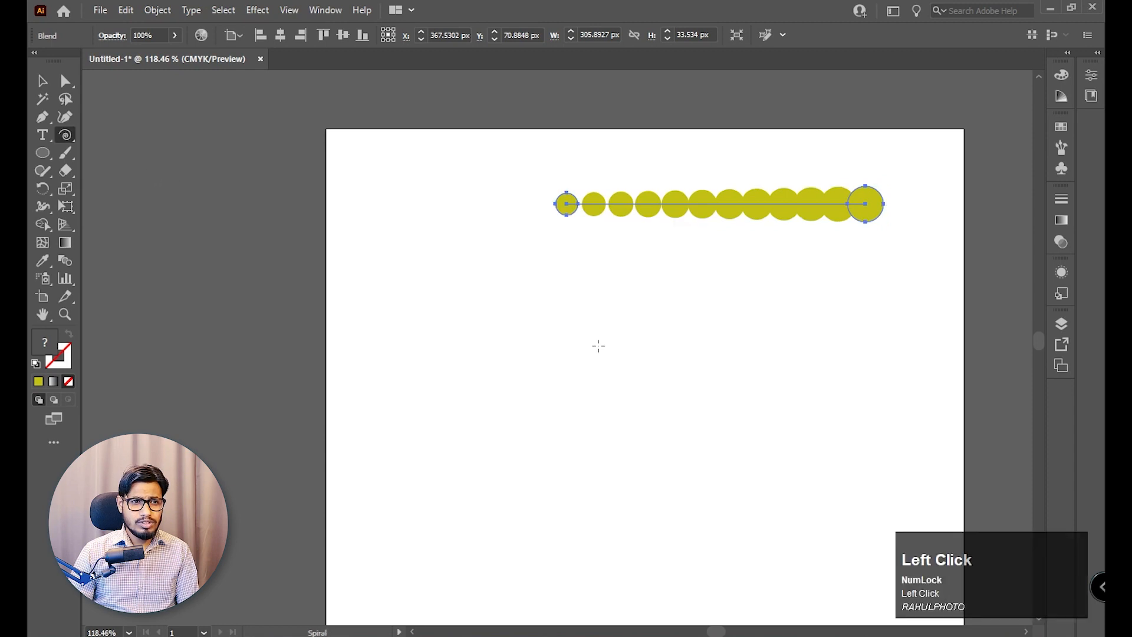
drag(580, 363, 710, 447)
key(ctrl+z)
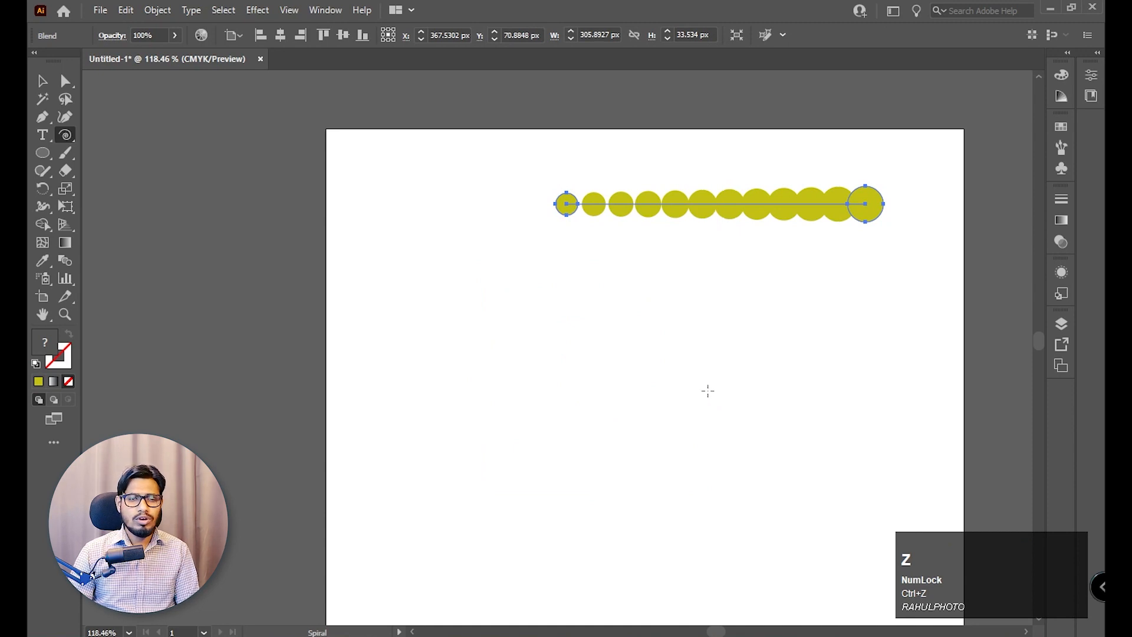
click(667, 370)
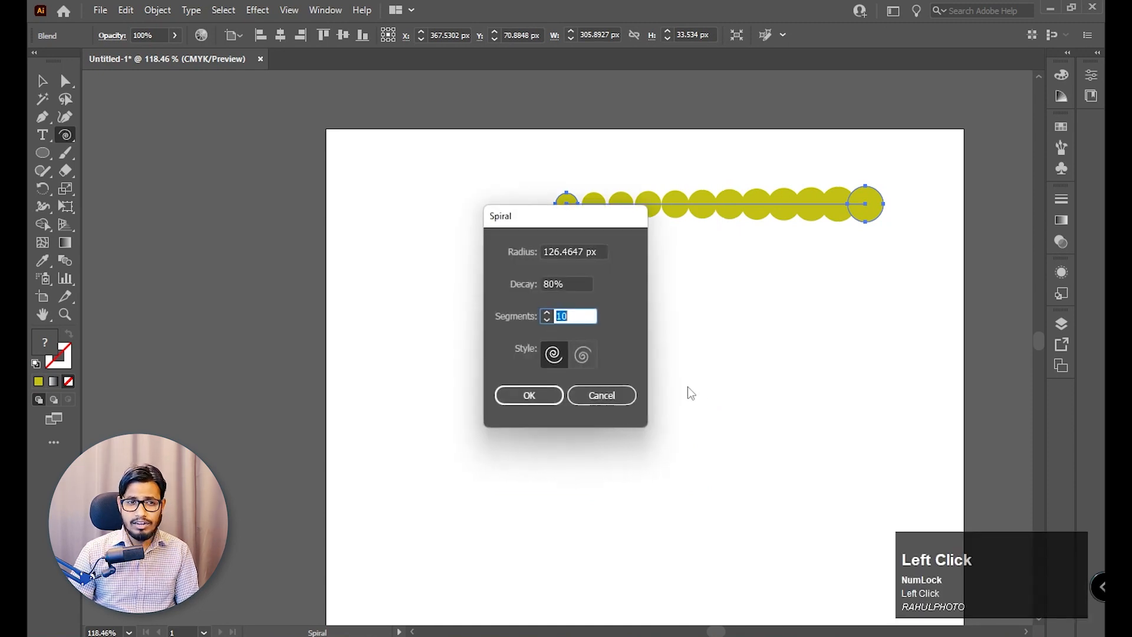
drag(586, 242, 911, 237)
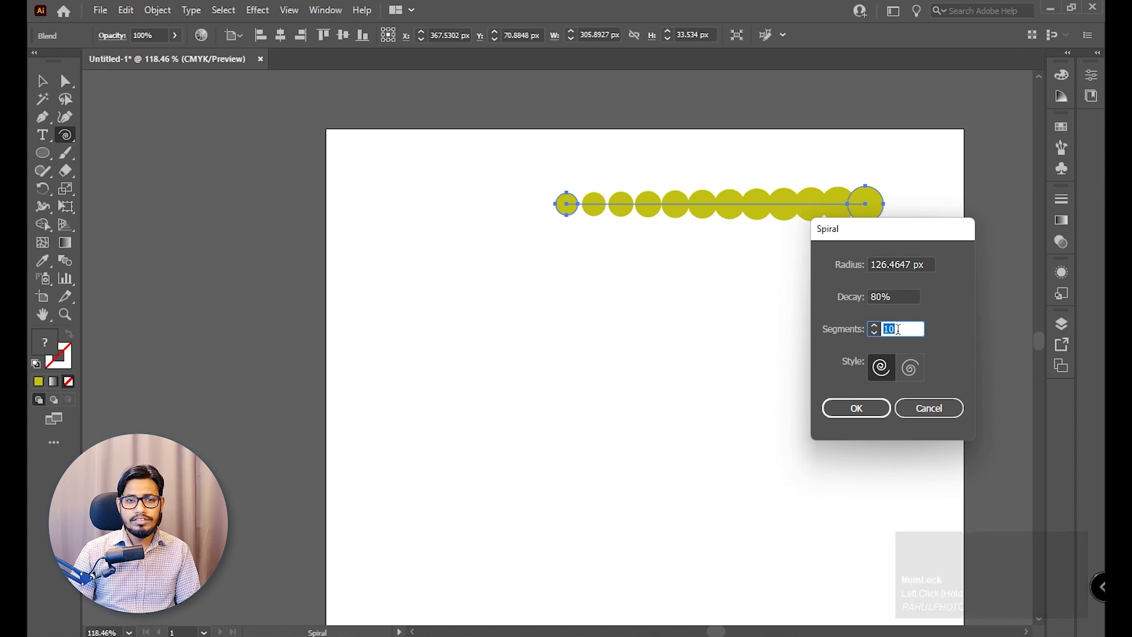
click(873, 333)
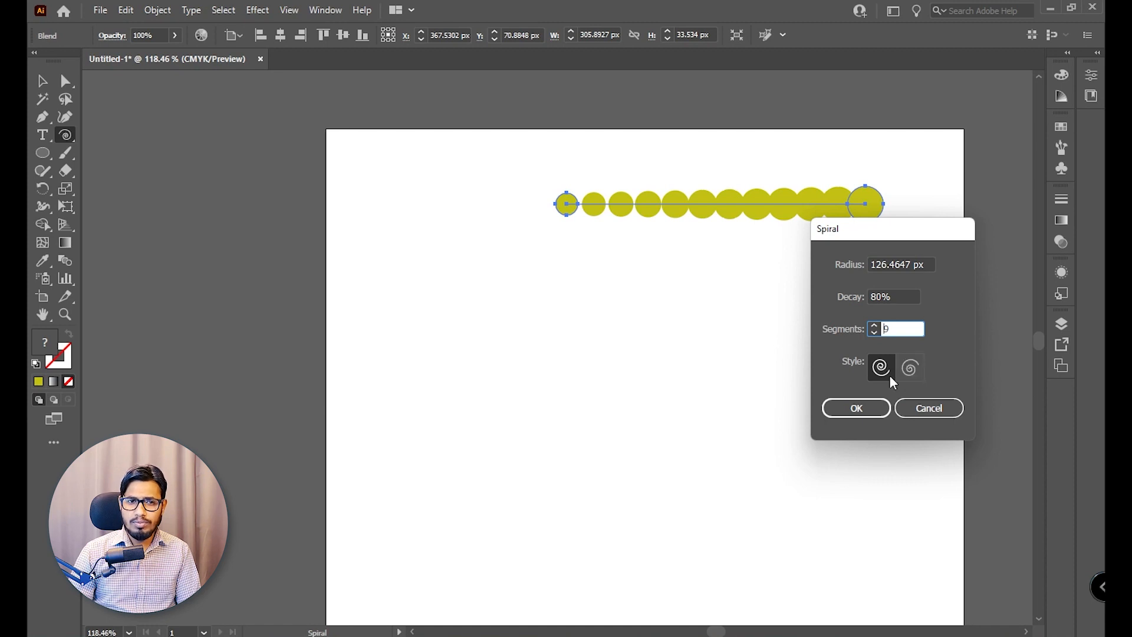
click(858, 413)
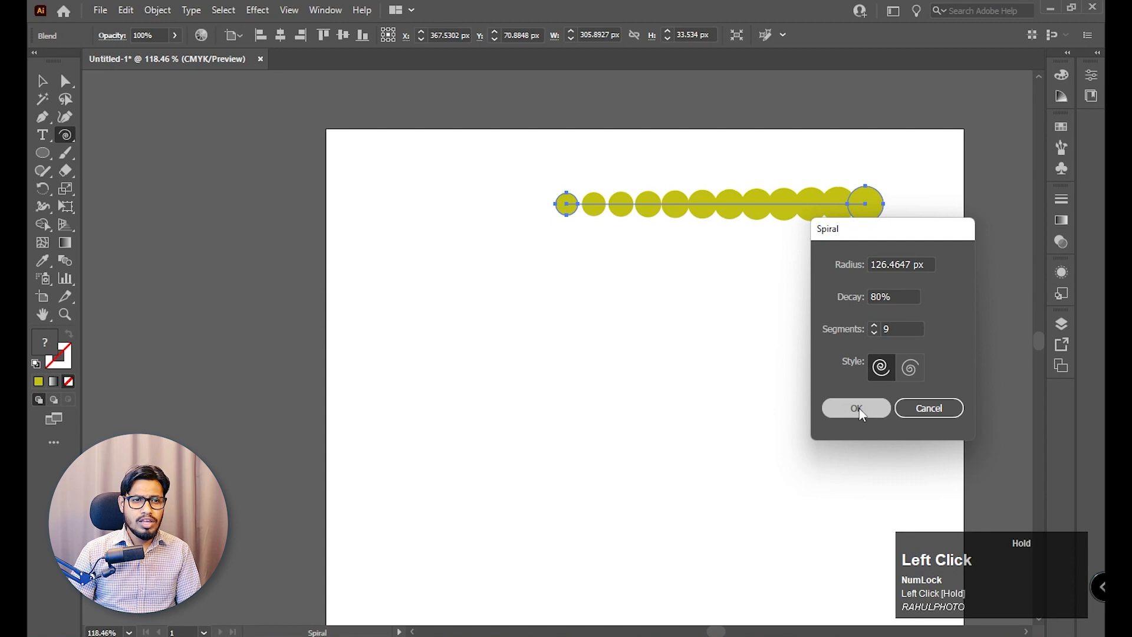
Select the circle blend together with the spiral and replace the blend's spine with the spiral.
click(43, 81)
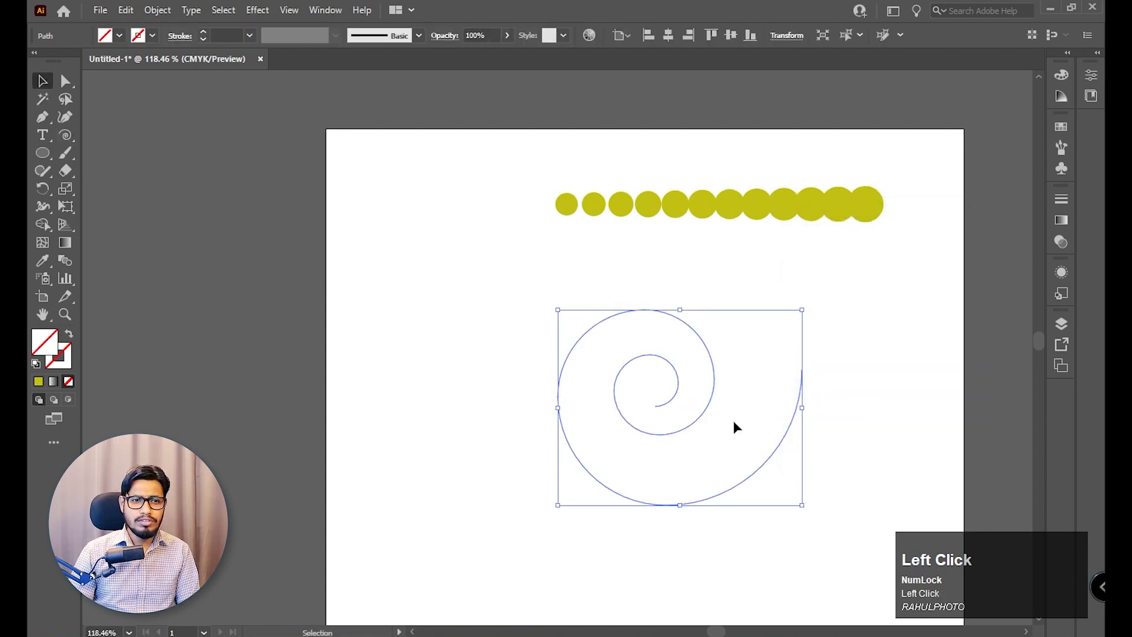
click(834, 361)
drag(905, 304, 648, 436)
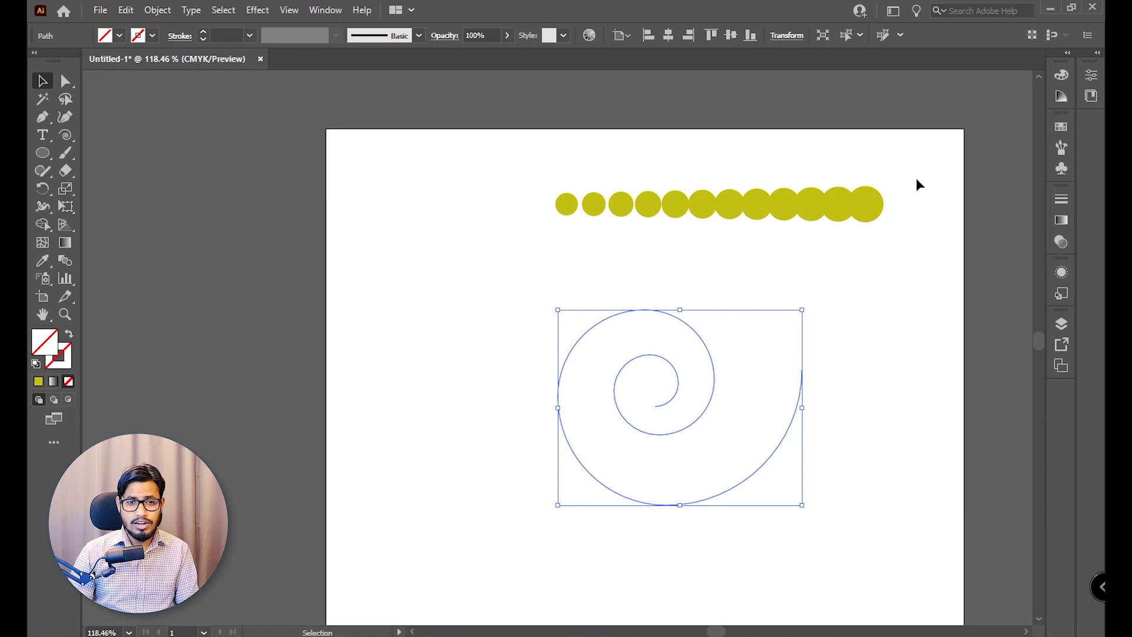
drag(917, 179, 543, 478)
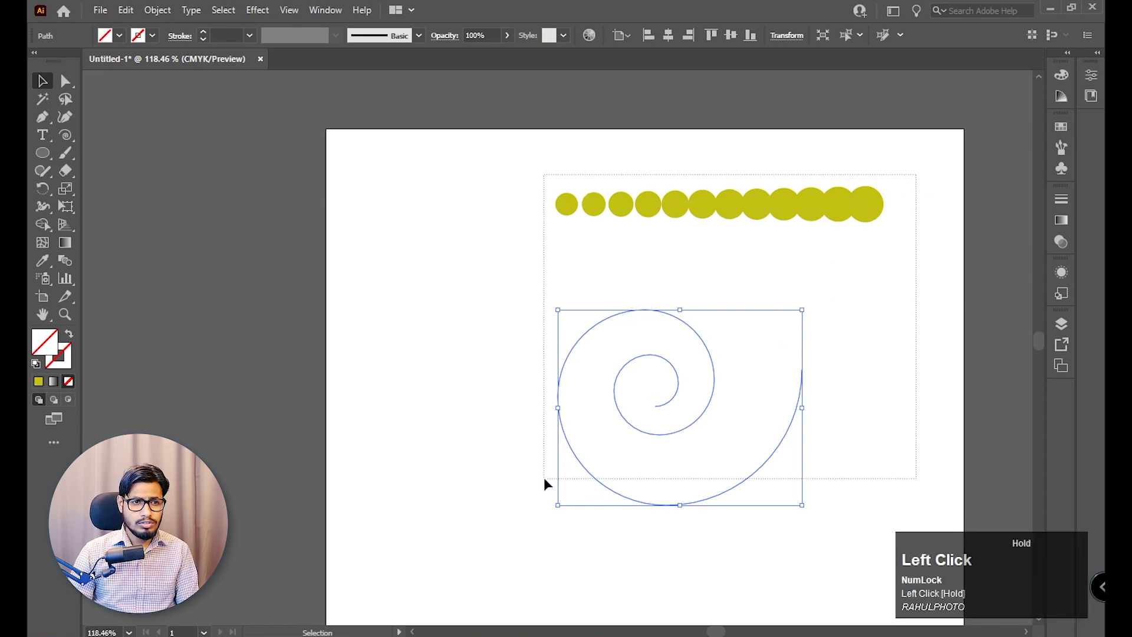
click(157, 10)
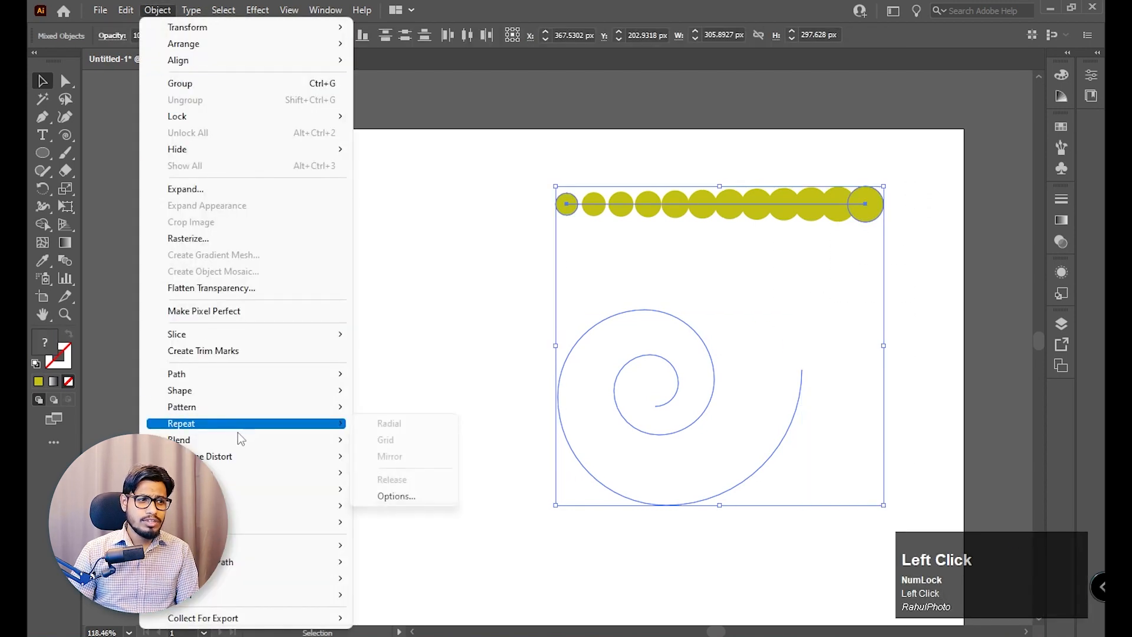
mouse_move(260, 440)
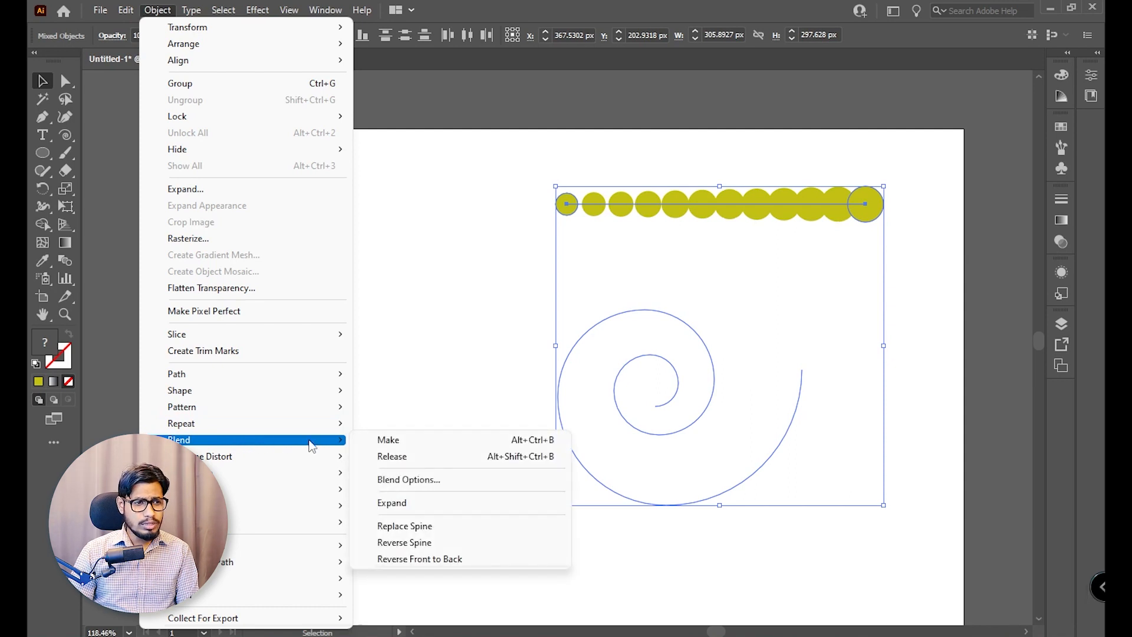
click(488, 526)
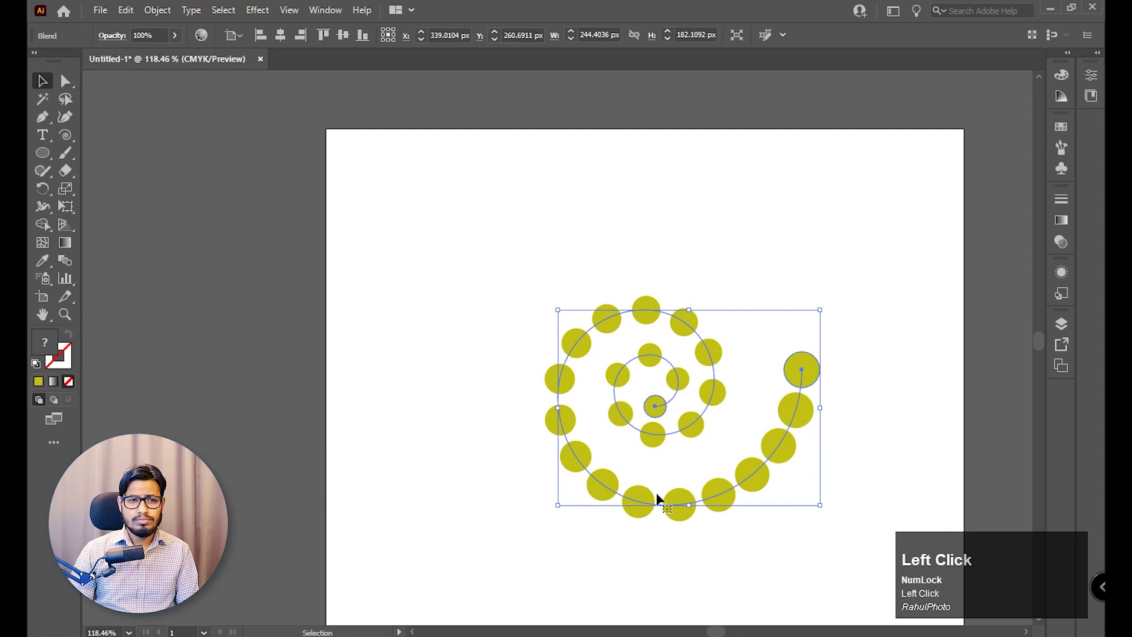
Move the spiral circle blend up into the upper part of the artboard and deselect it.
click(855, 338)
click(672, 511)
drag(662, 525, 834, 459)
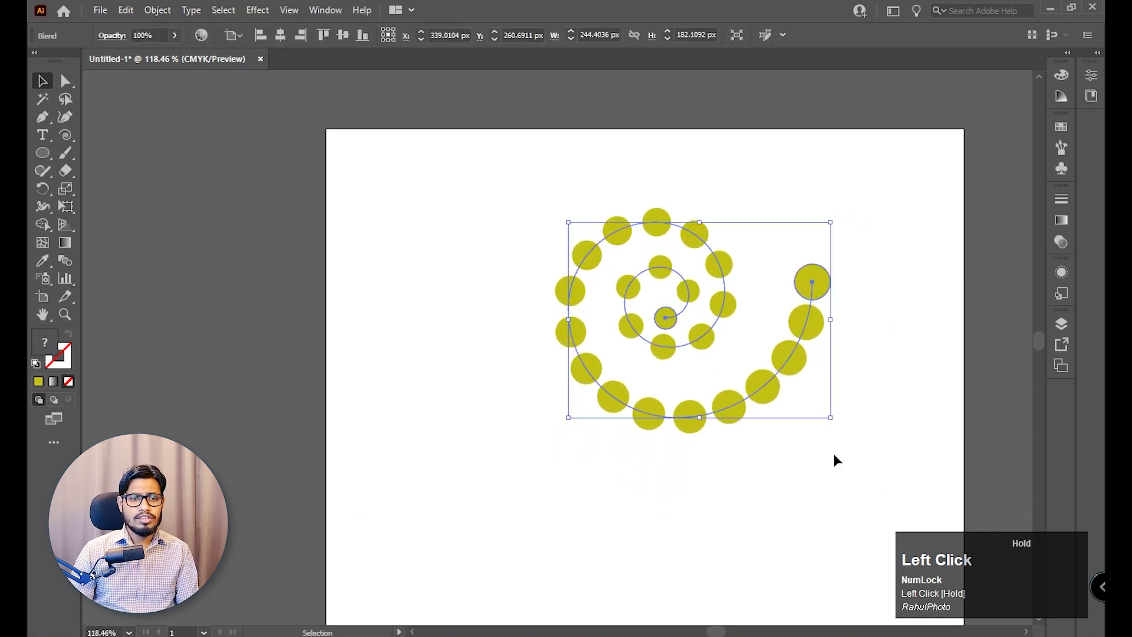
click(815, 457)
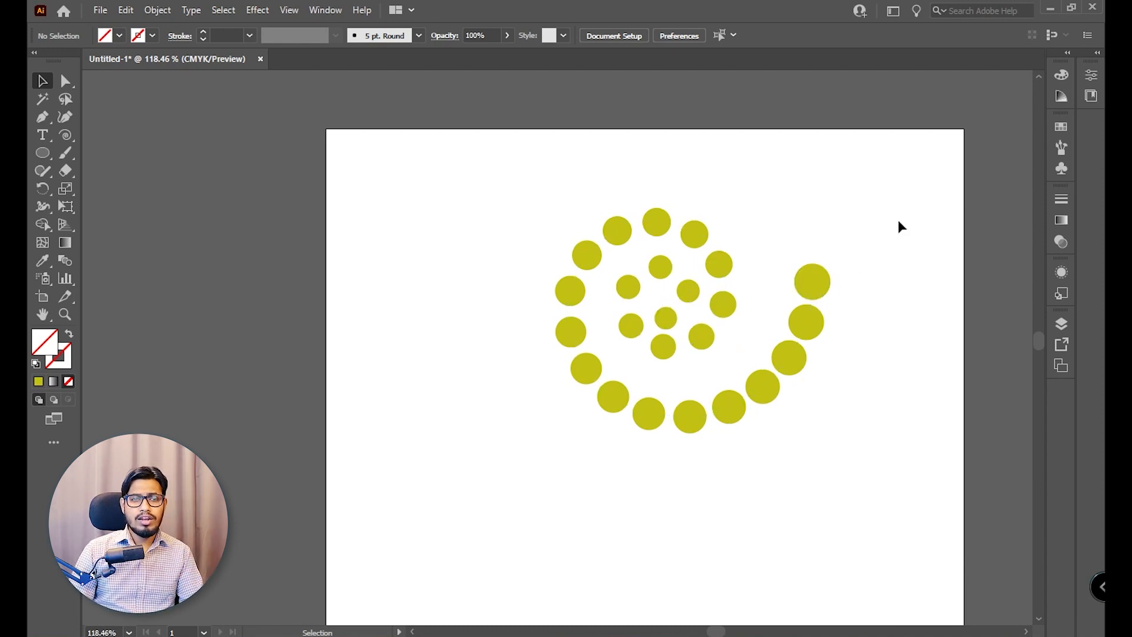
Reverse the spine of the spiral blend so the largest circles sit at the spiral's centre.
click(599, 398)
click(156, 10)
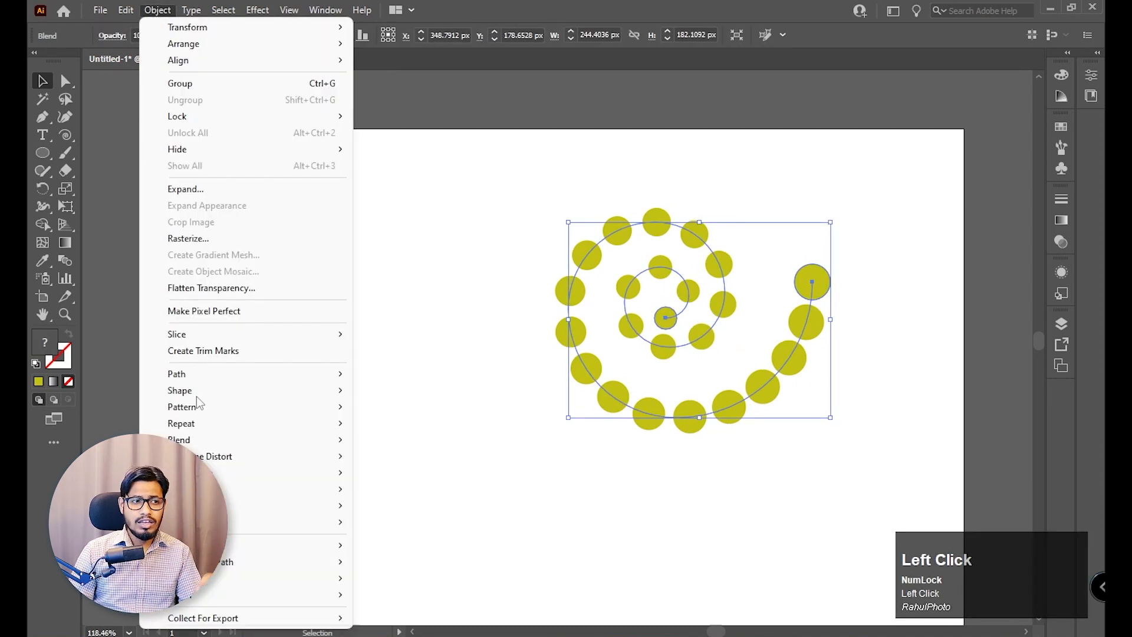
mouse_move(230, 446)
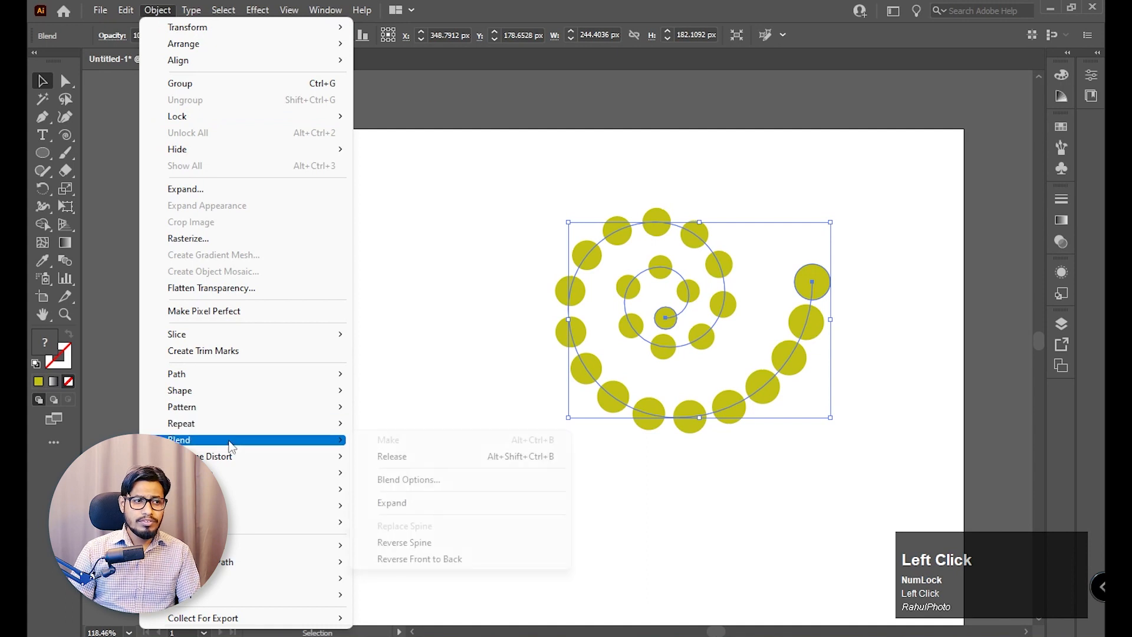
click(441, 549)
click(687, 505)
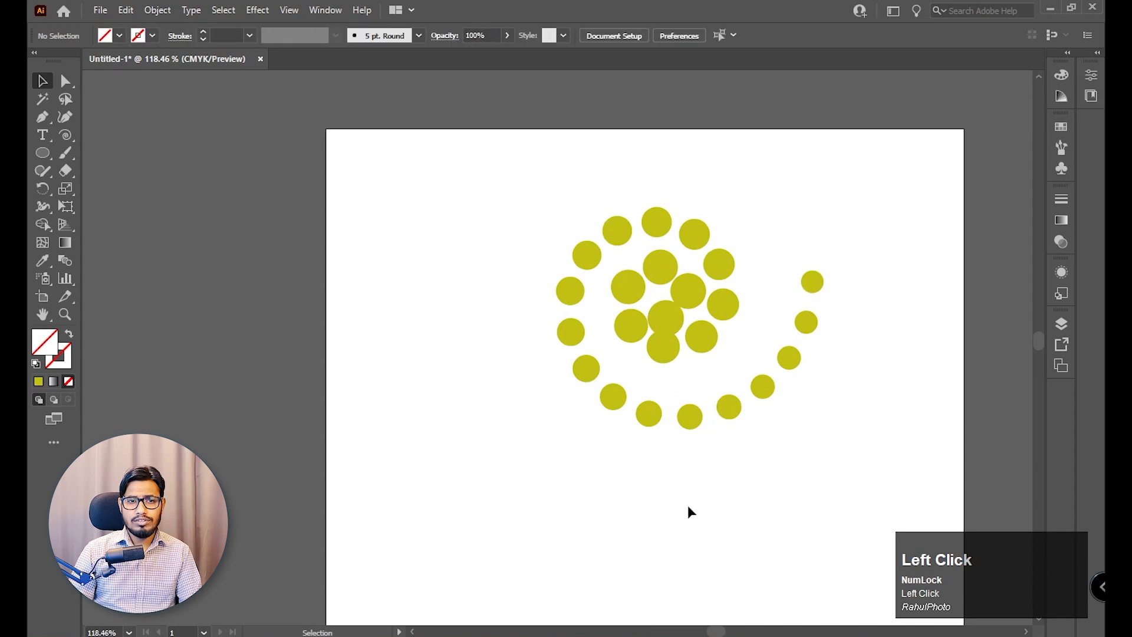
Delete the spiral circle blend and fit the empty artboard in the window.
click(806, 322)
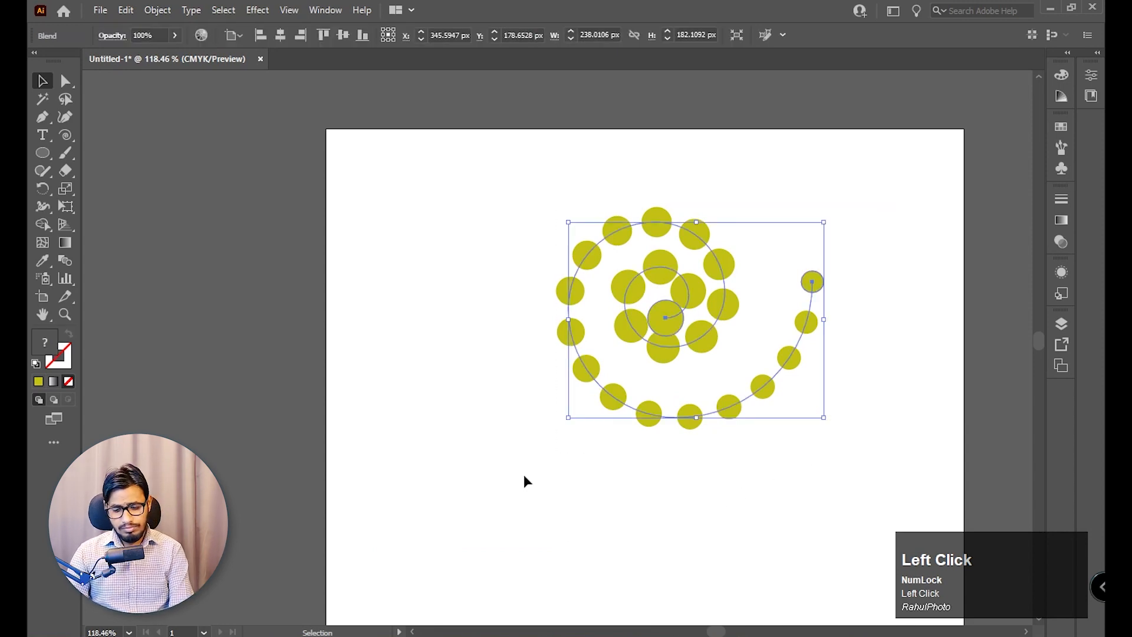
key(Delete)
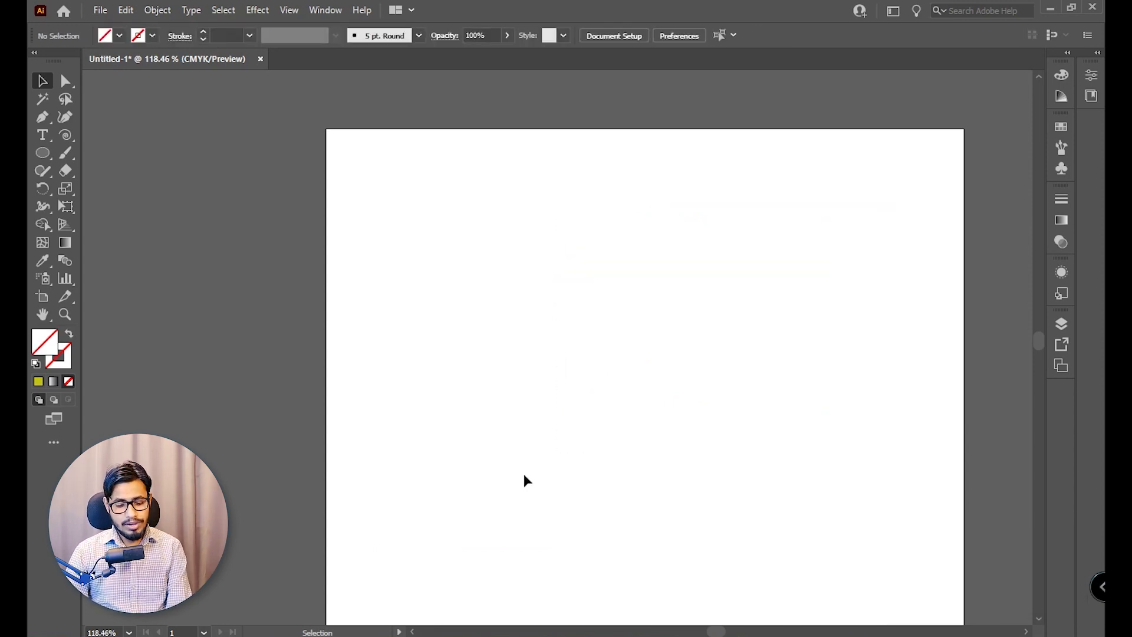
key(ctrl+0)
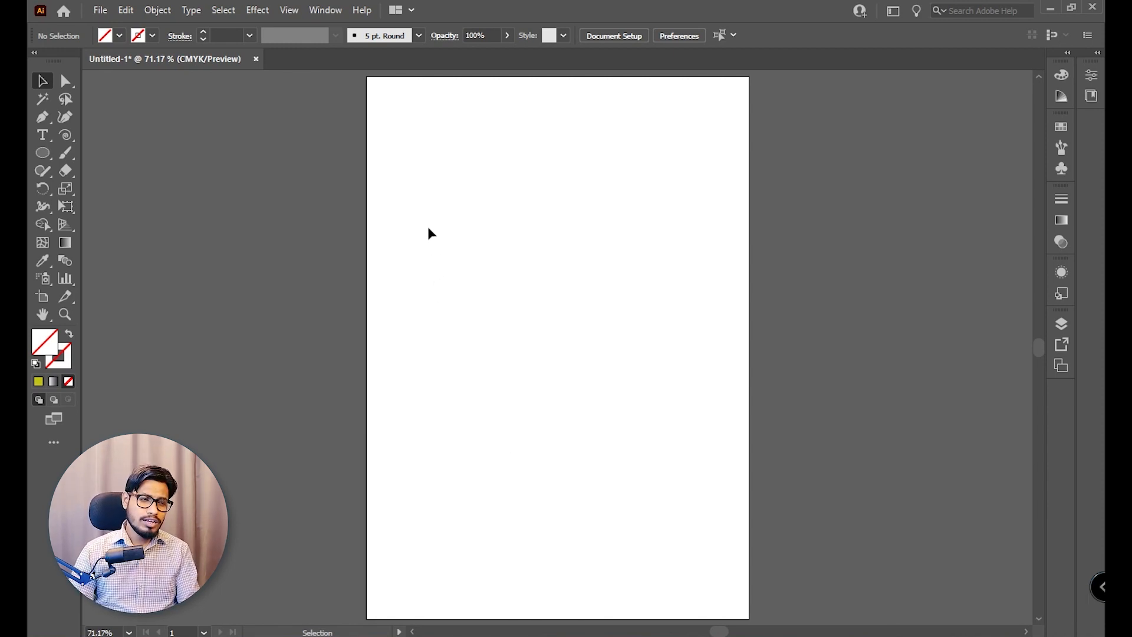
Create a new A4 document in landscape orientation with pixel units and CMYK colour.
key(ctrl)
key(ctrl+n)
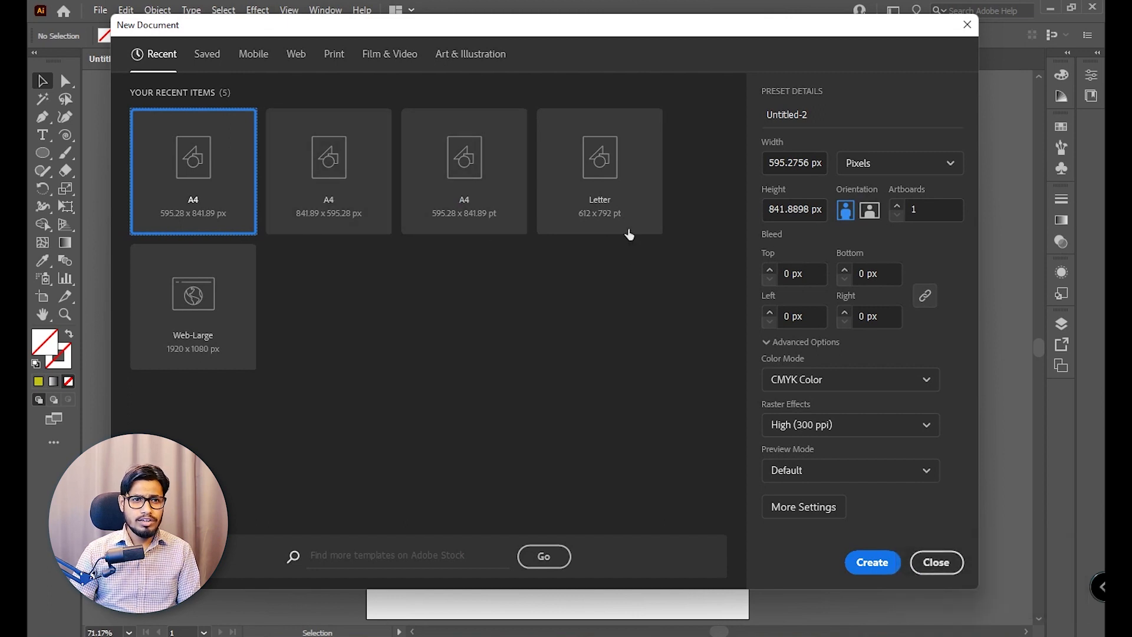
click(870, 211)
click(871, 562)
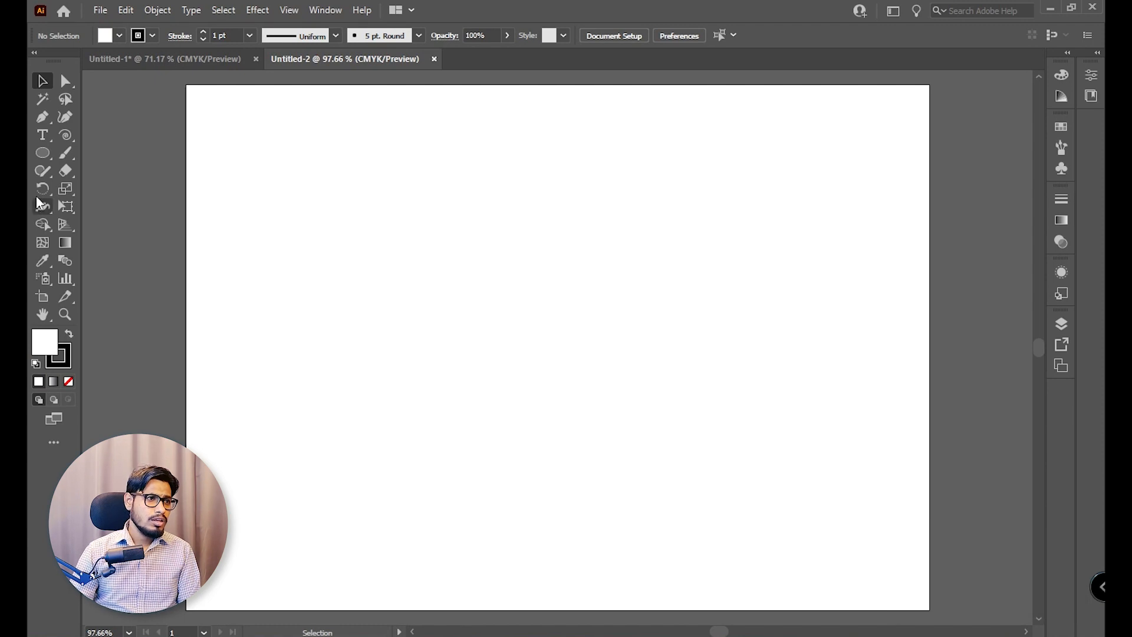
Draw a tall, narrow ellipse in the upper middle of the artboard with the Ellipse tool, adjust its position and keep it selected.
right_click(42, 154)
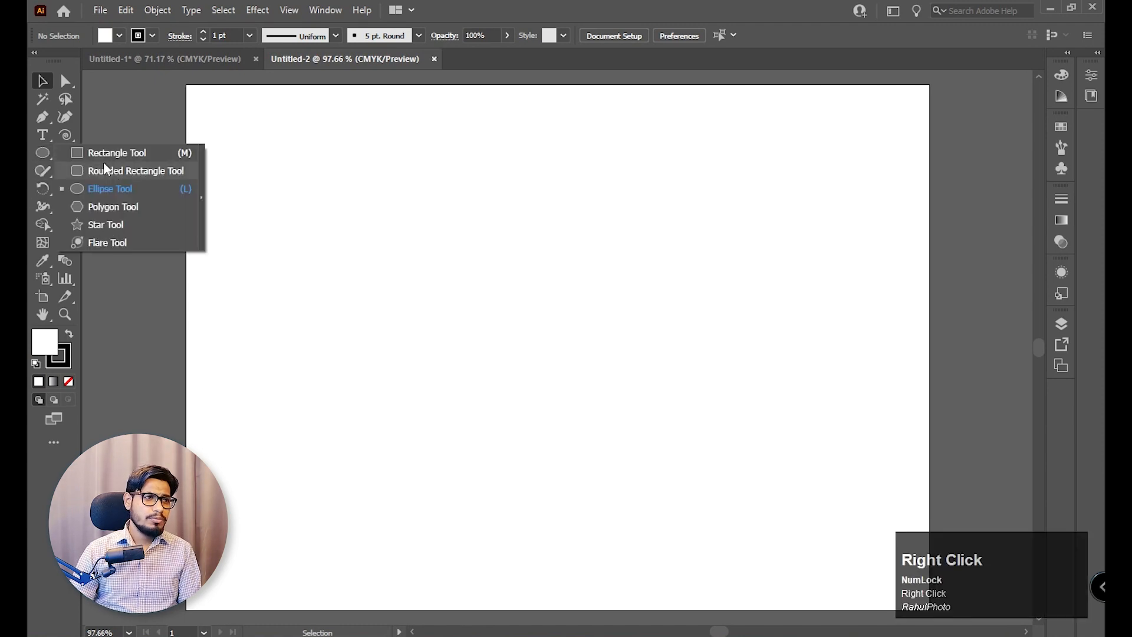
click(111, 193)
drag(557, 150, 587, 251)
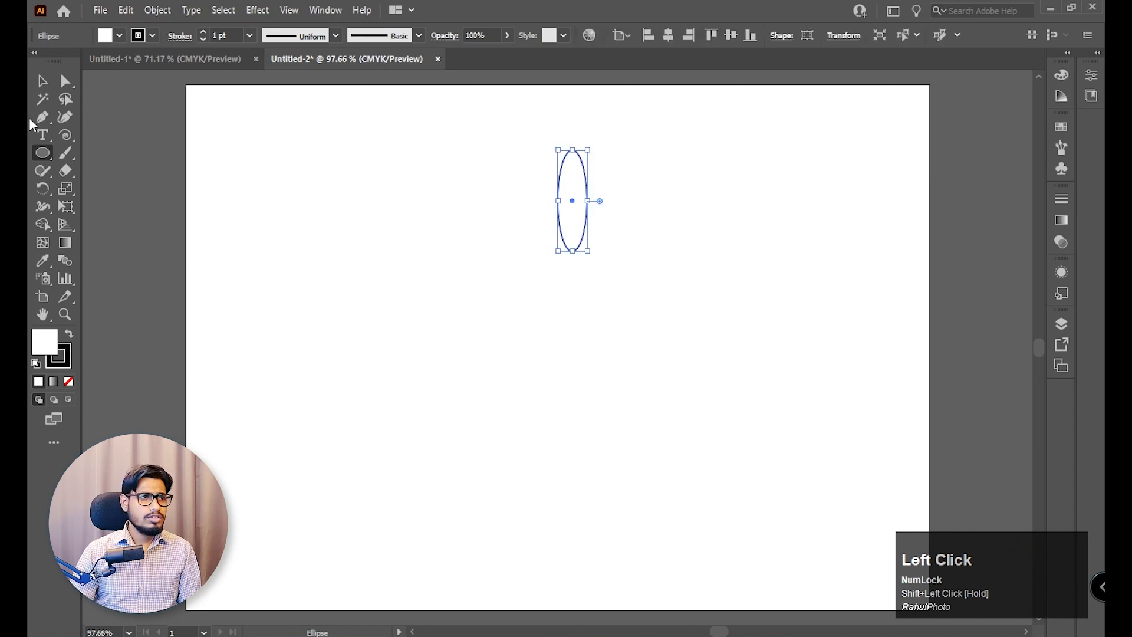
click(42, 81)
drag(569, 206, 570, 222)
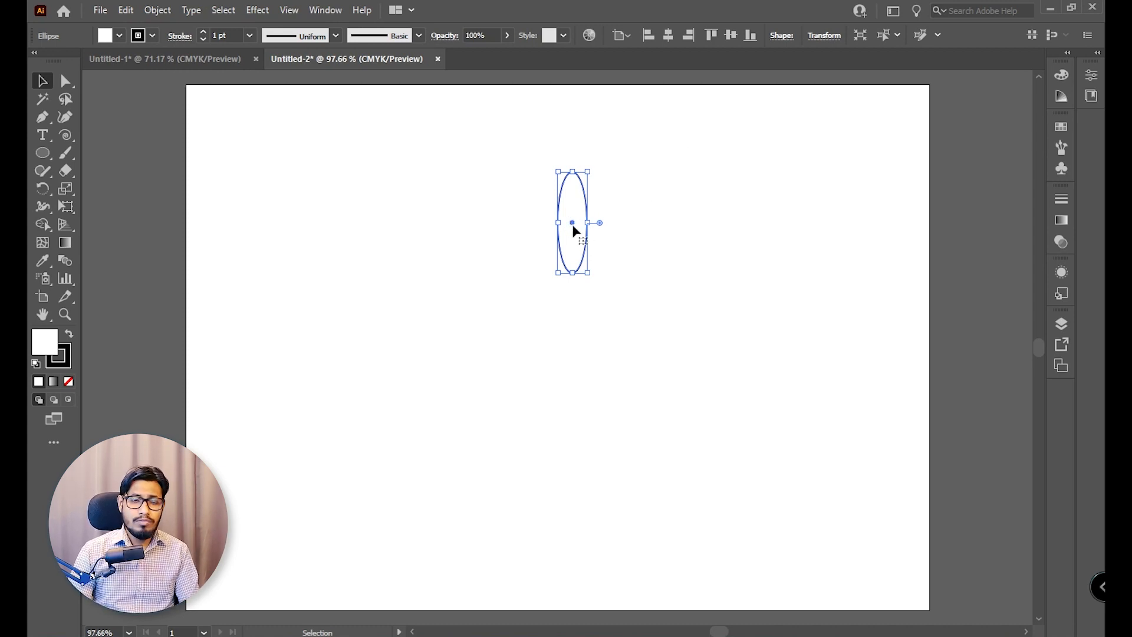
drag(575, 230, 563, 225)
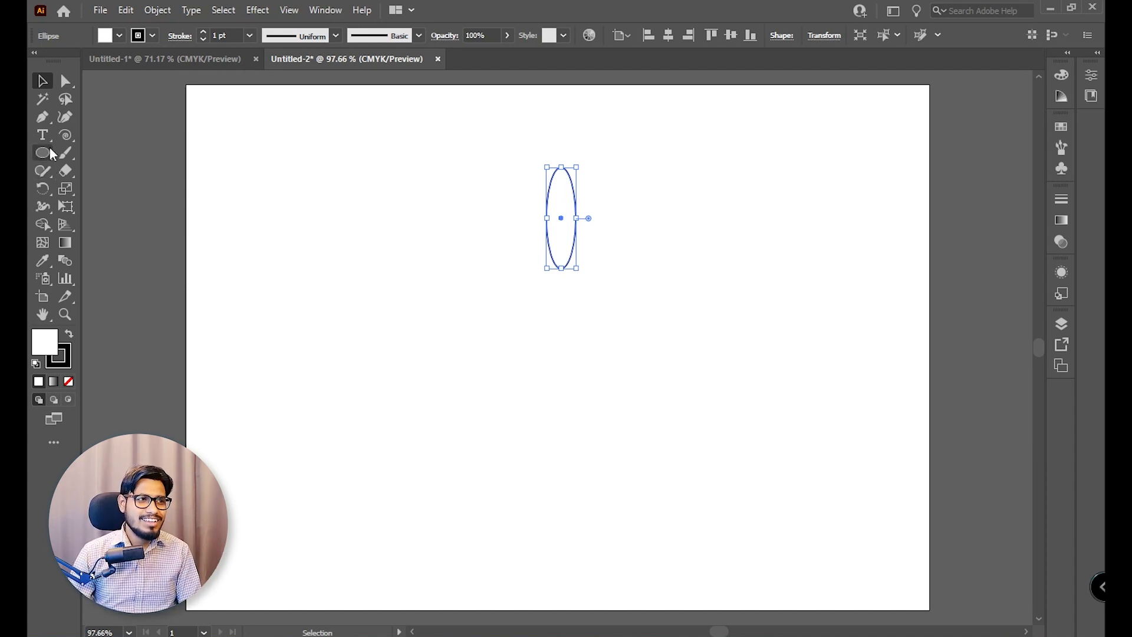
drag(659, 165, 510, 335)
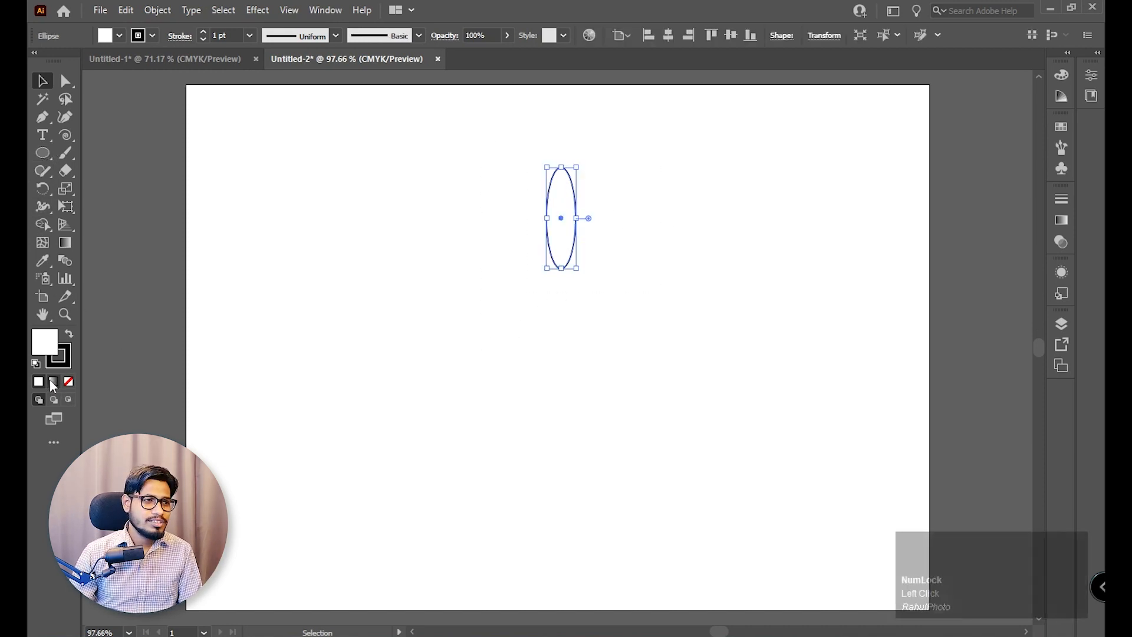
click(50, 347)
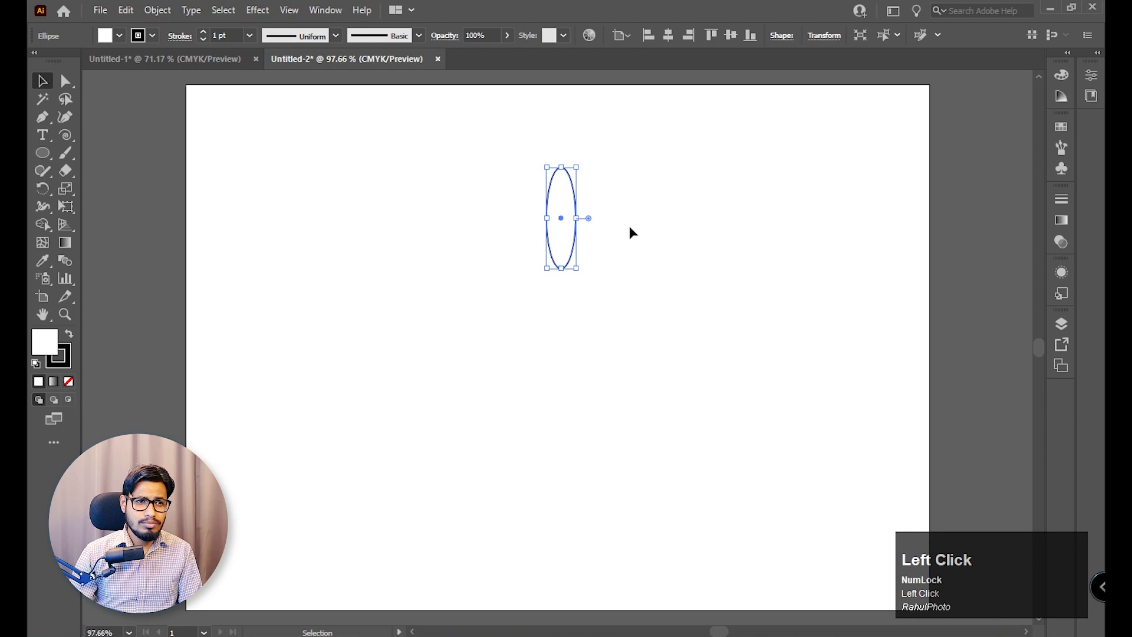
click(42, 188)
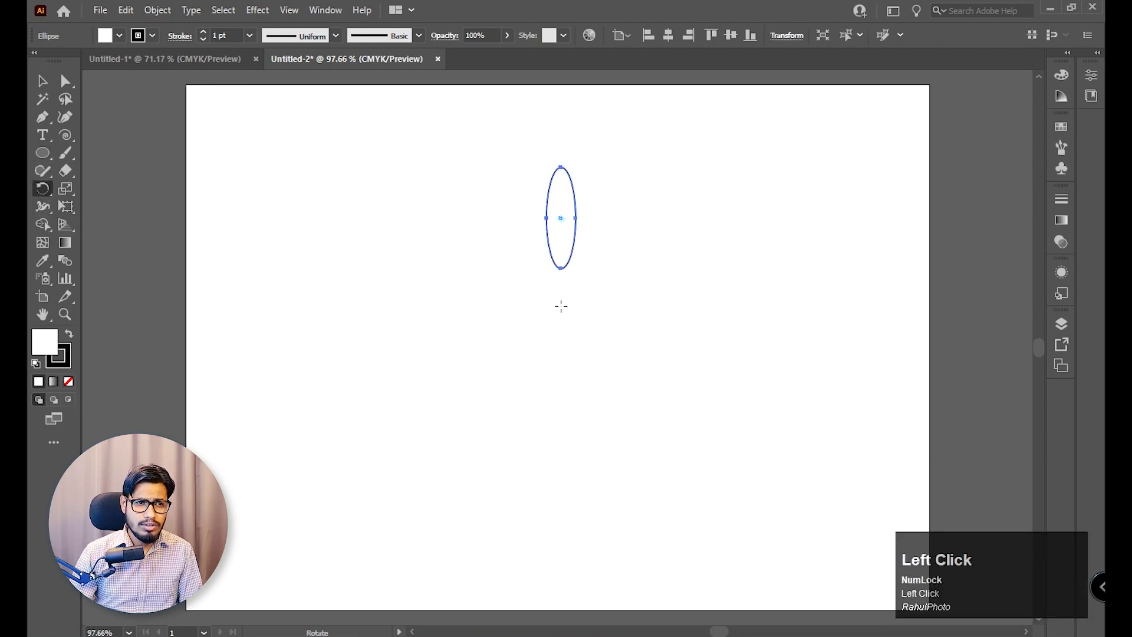
click(561, 302)
drag(561, 213, 631, 263)
key(ctrl+z)
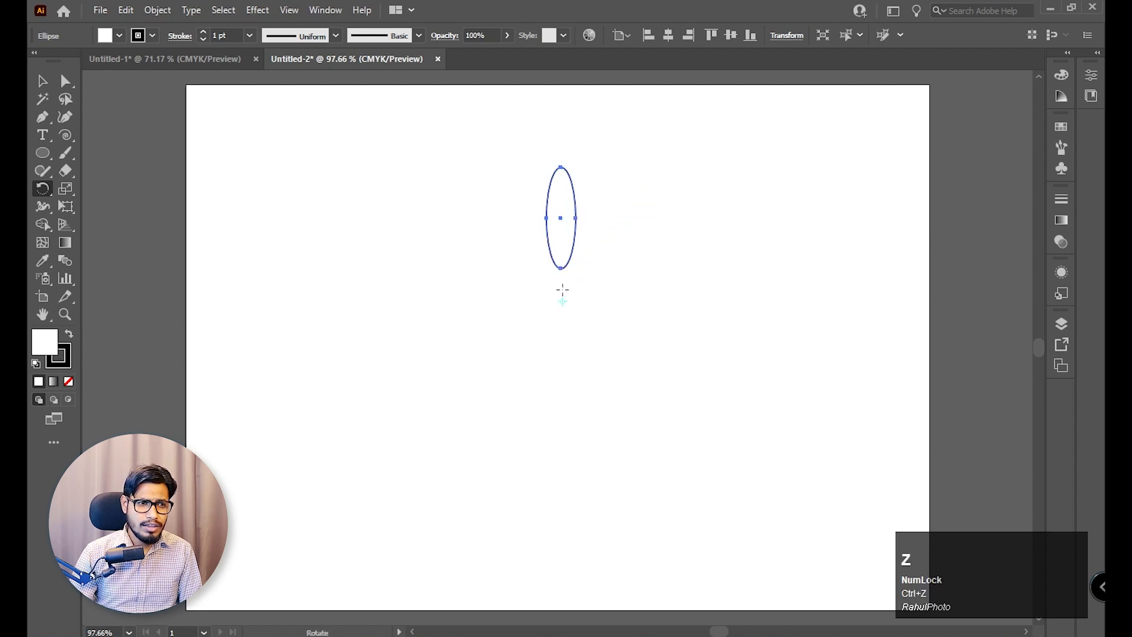
Rotate a copy of the ellipse clockwise around a point just below it and repeat the transformation to form an eight-petal flower.
click(563, 290)
drag(565, 215, 607, 245)
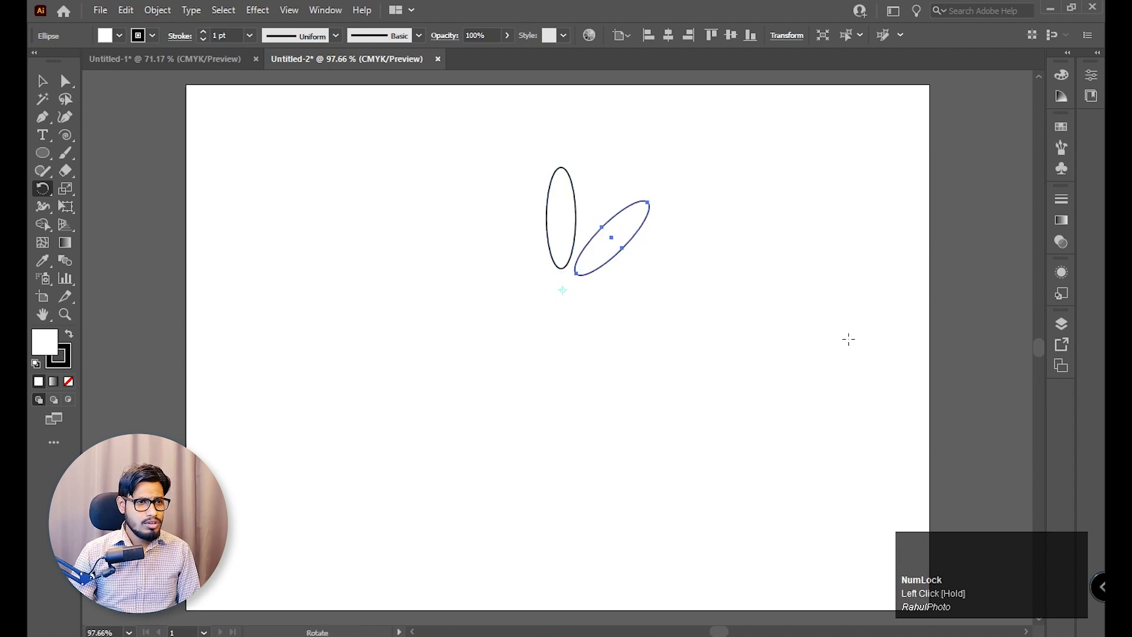
key(ctrl)
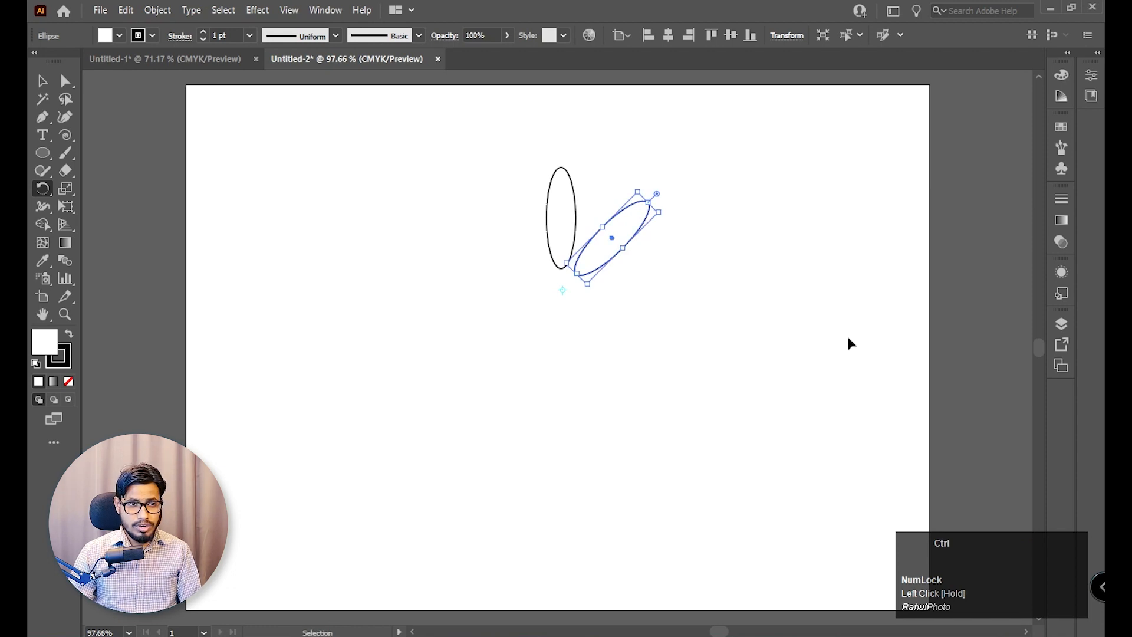
key(ctrl+d)
key(ctrl+d)
key(ctrl+d)
key(ctrl+d)
key(ctrl+d)
key(ctrl+d)
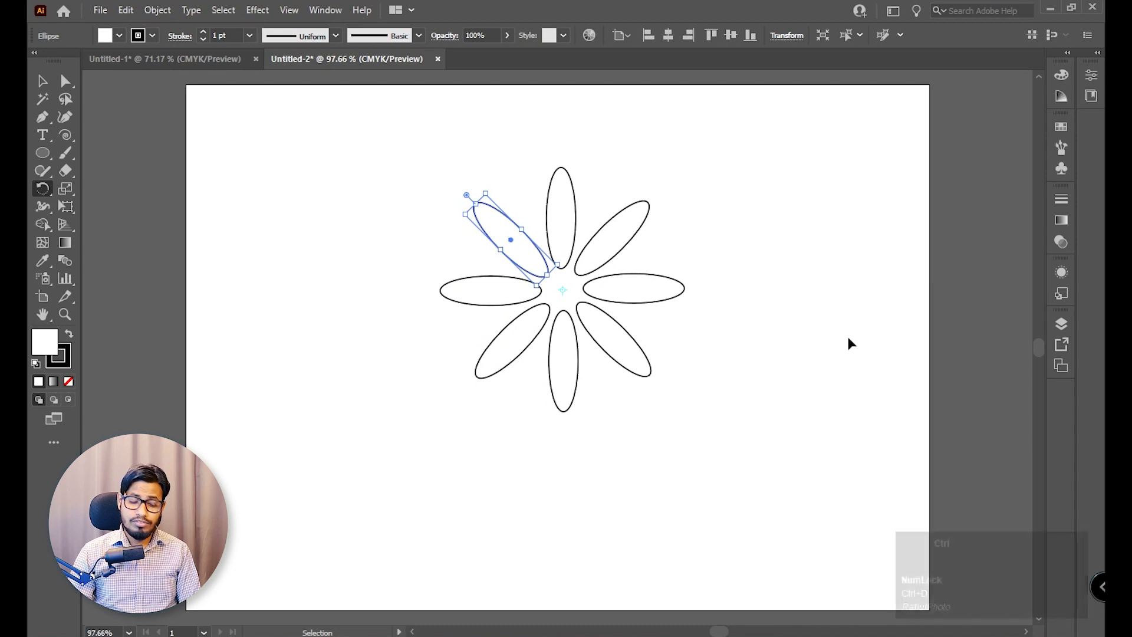
key(ctrl+d)
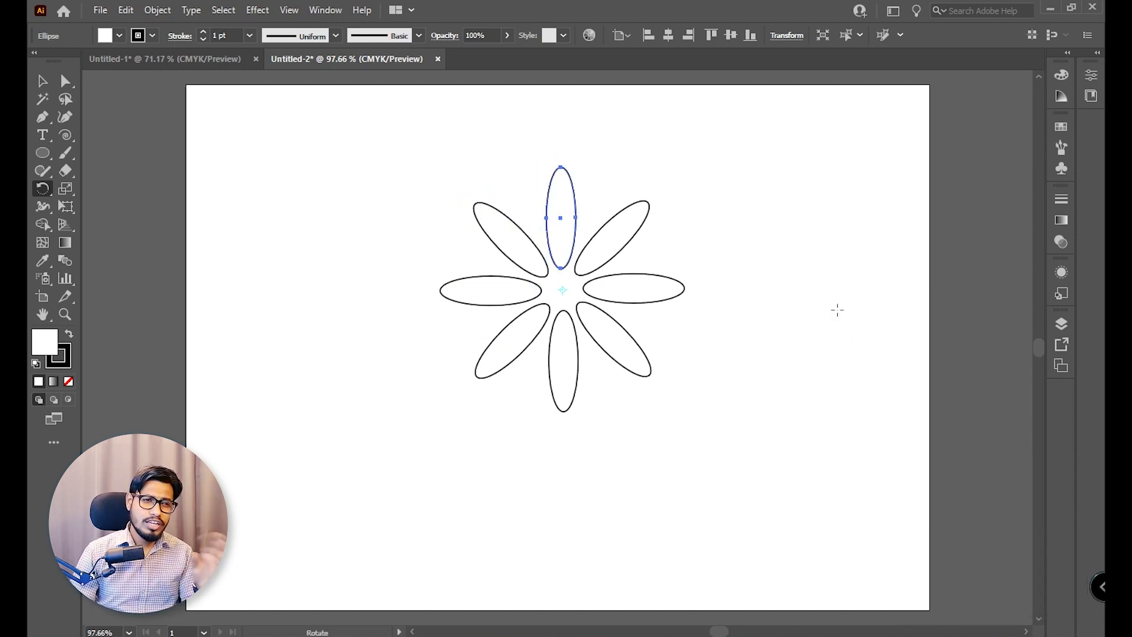
Remove the fill from all the flower petals and give them an orange stroke, leaving them deselected.
click(42, 80)
drag(346, 151, 745, 423)
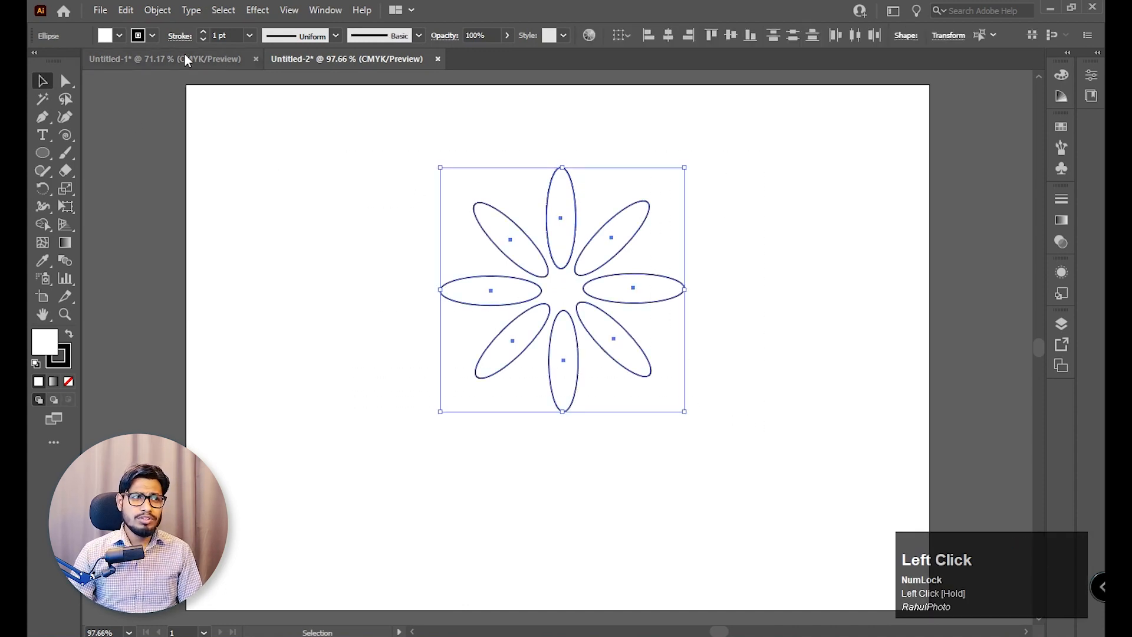
click(118, 36)
click(37, 61)
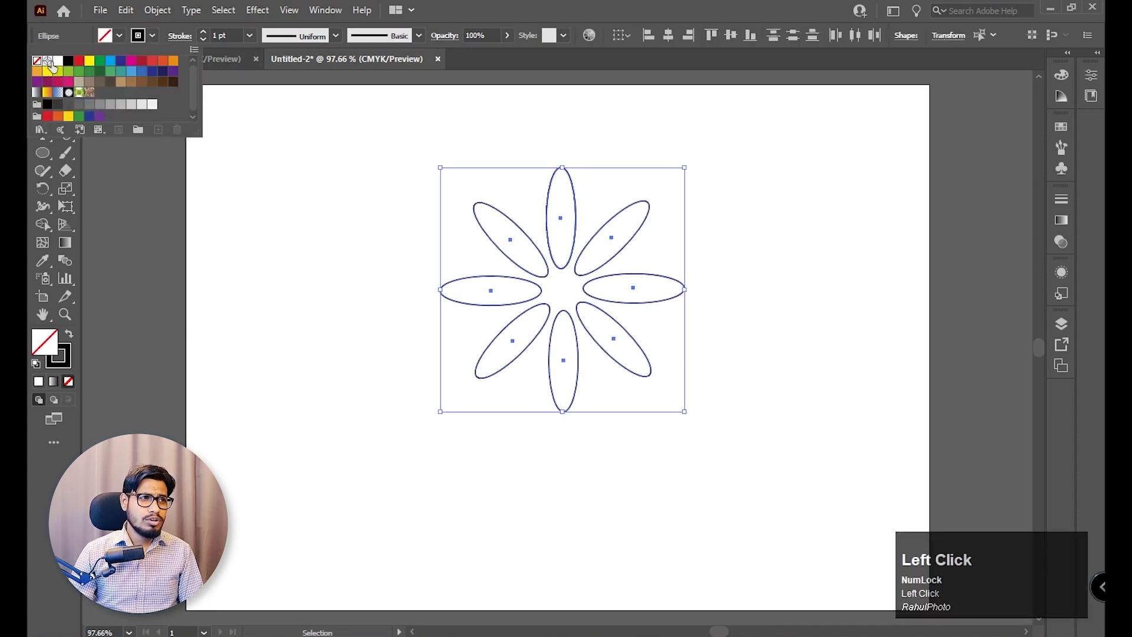
click(153, 35)
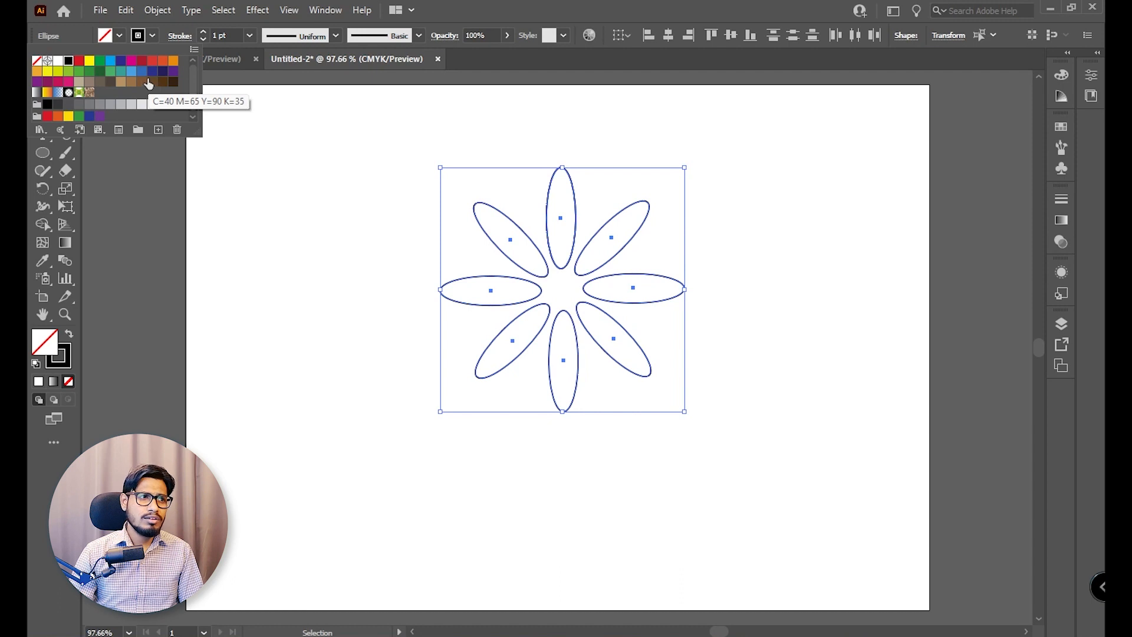
click(175, 67)
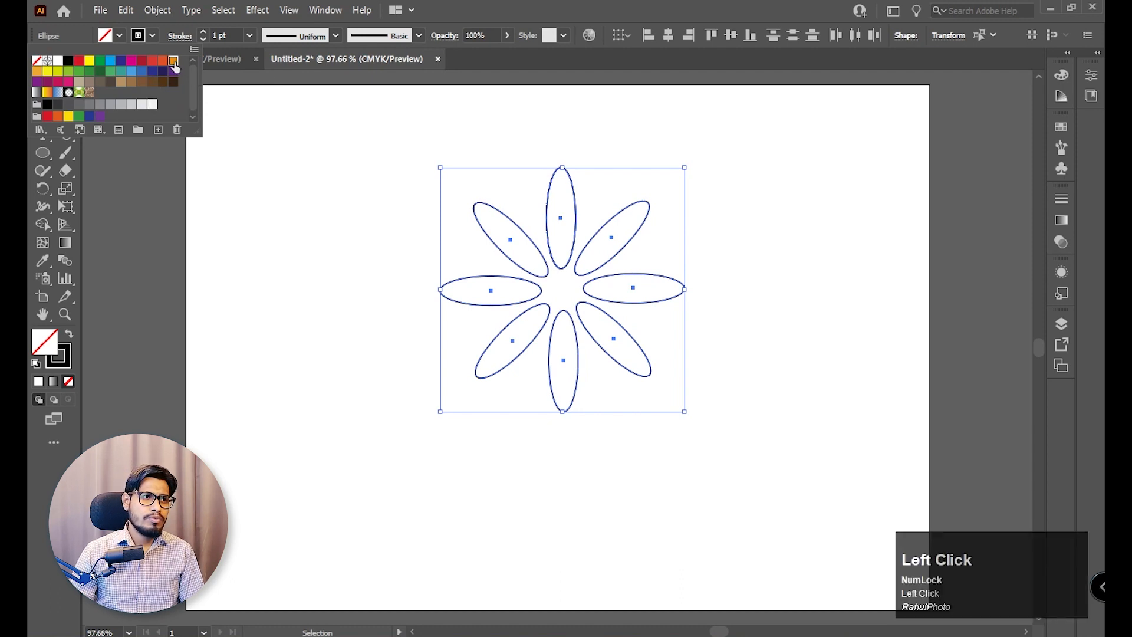
click(814, 204)
Set the stroke weight of all the flower petals to 0.5 pt and deselect them.
key(z)
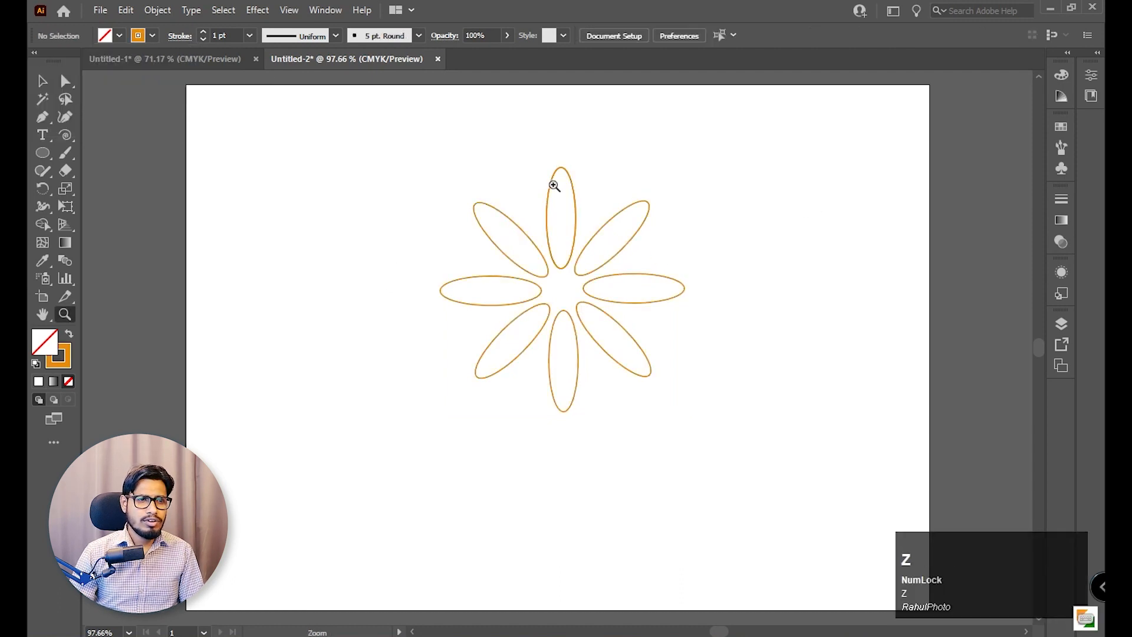
drag(553, 185, 643, 273)
click(42, 81)
drag(209, 141, 843, 534)
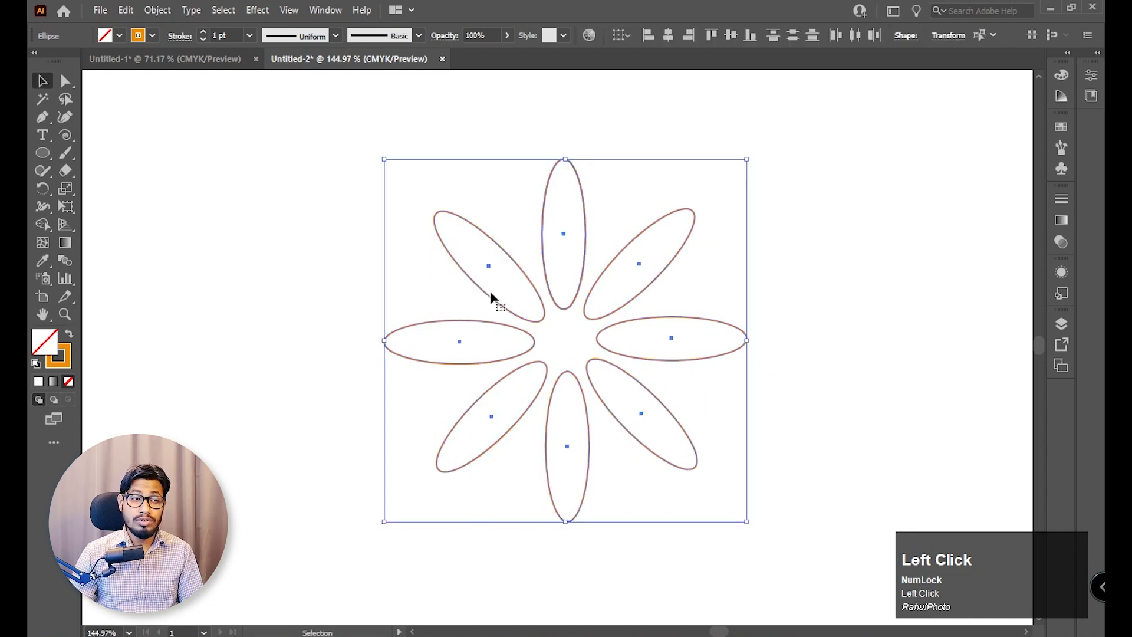
click(250, 36)
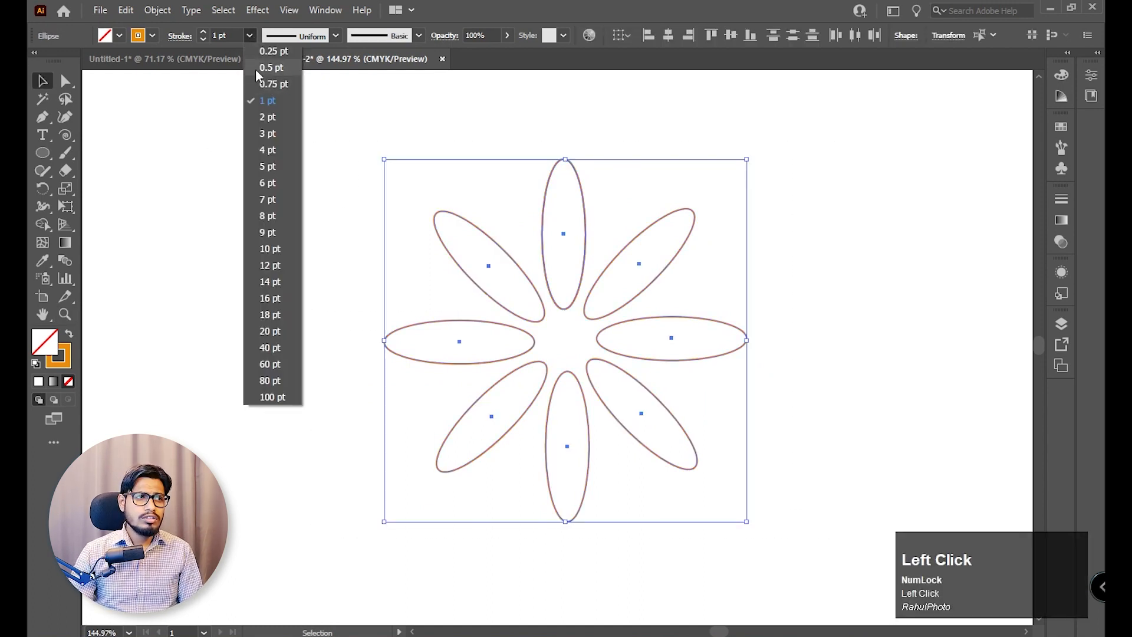
click(276, 69)
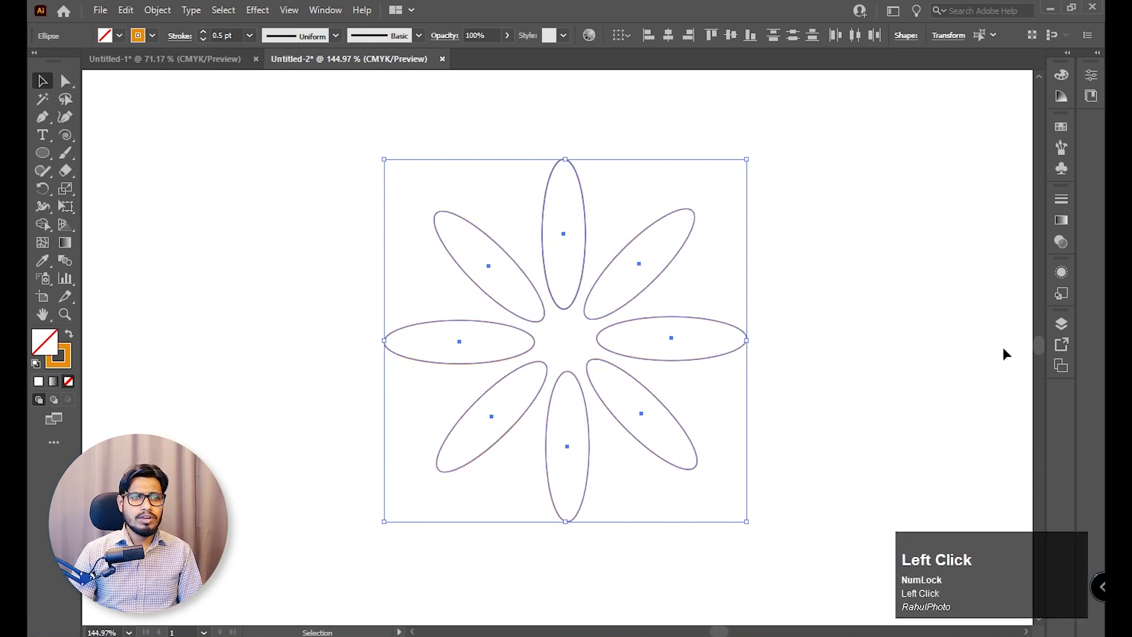
click(999, 346)
Select all the petals of the flower.
key(z)
mouse_move(783, 327)
mouse_down()
mouse_move(687, 263)
mouse_move(660, 259)
mouse_up()
key(space)
mouse_move(755, 331)
mouse_down()
mouse_move(750, 319)
mouse_move(794, 361)
mouse_up()
drag(450, 152, 853, 475)
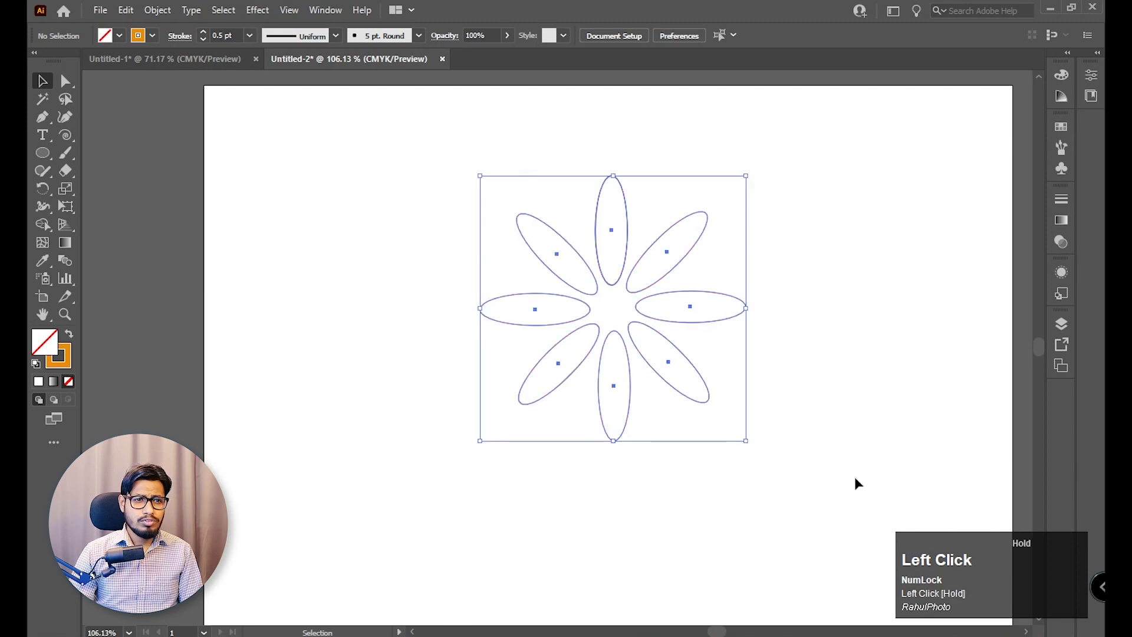
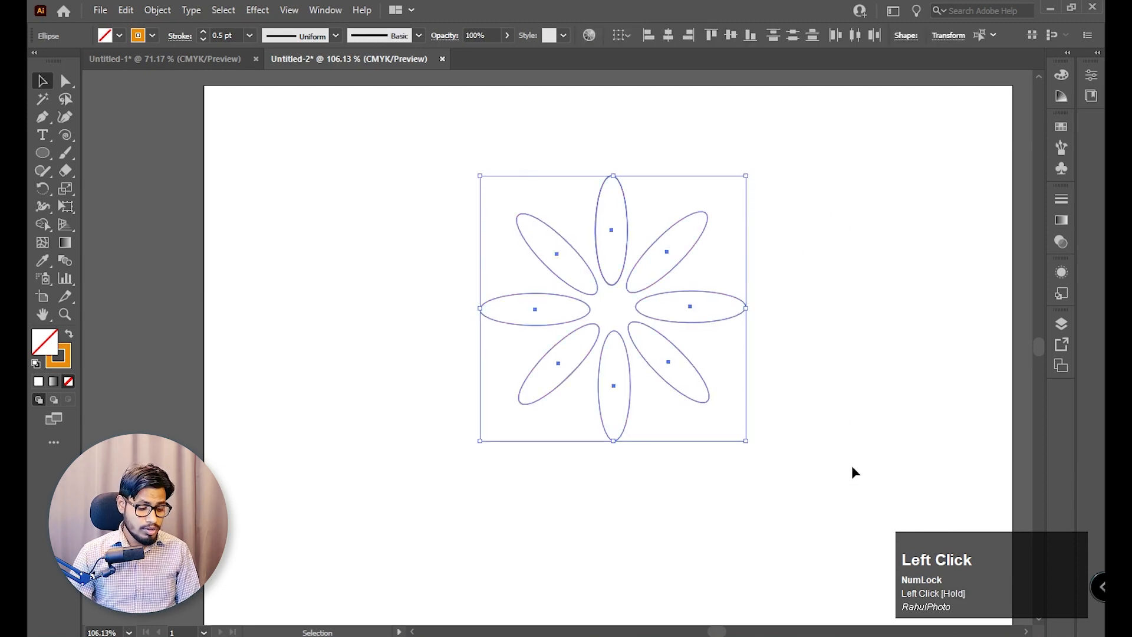
Blend the eight selected flower petals together with Make Blend and deselect the result.
key(ctrl)
key(ctrl+alt+b)
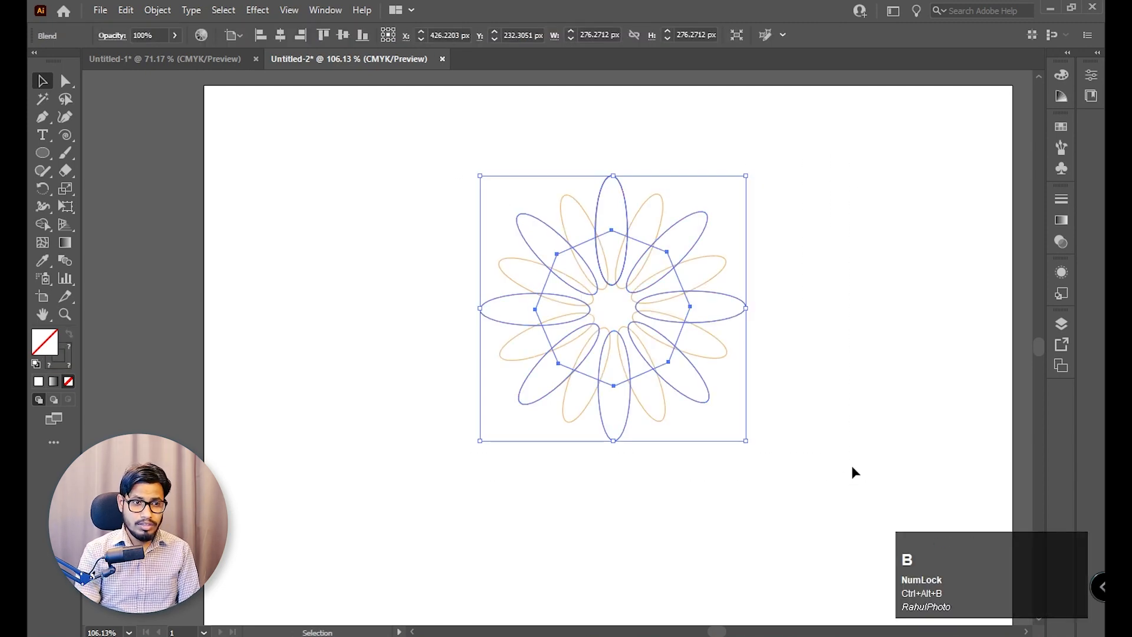
click(916, 371)
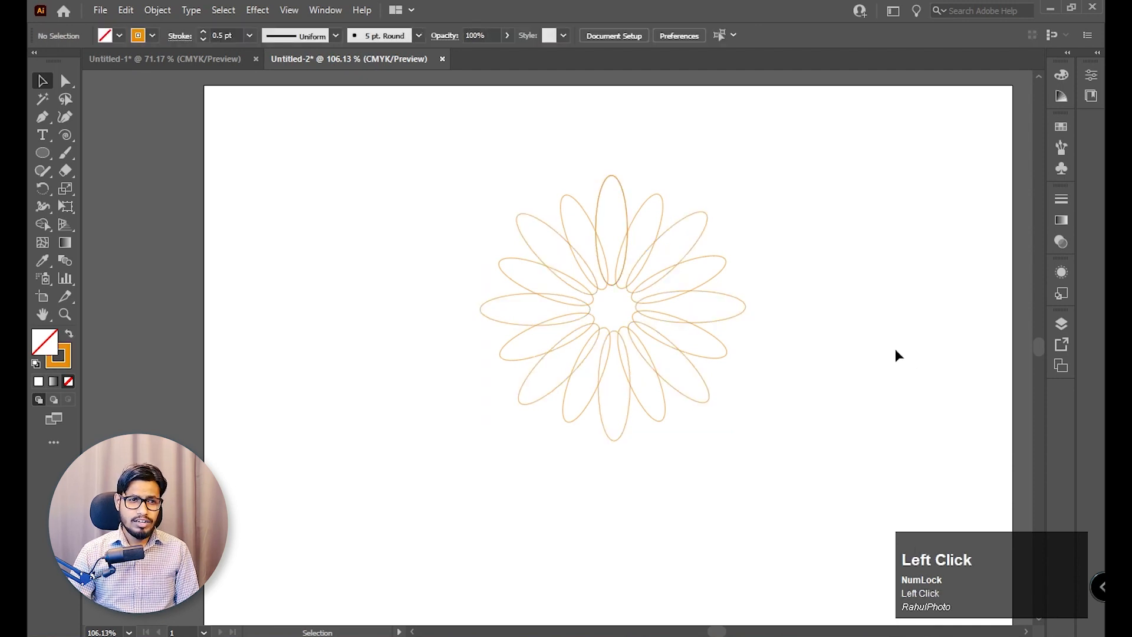
key(z)
drag(800, 306, 619, 218)
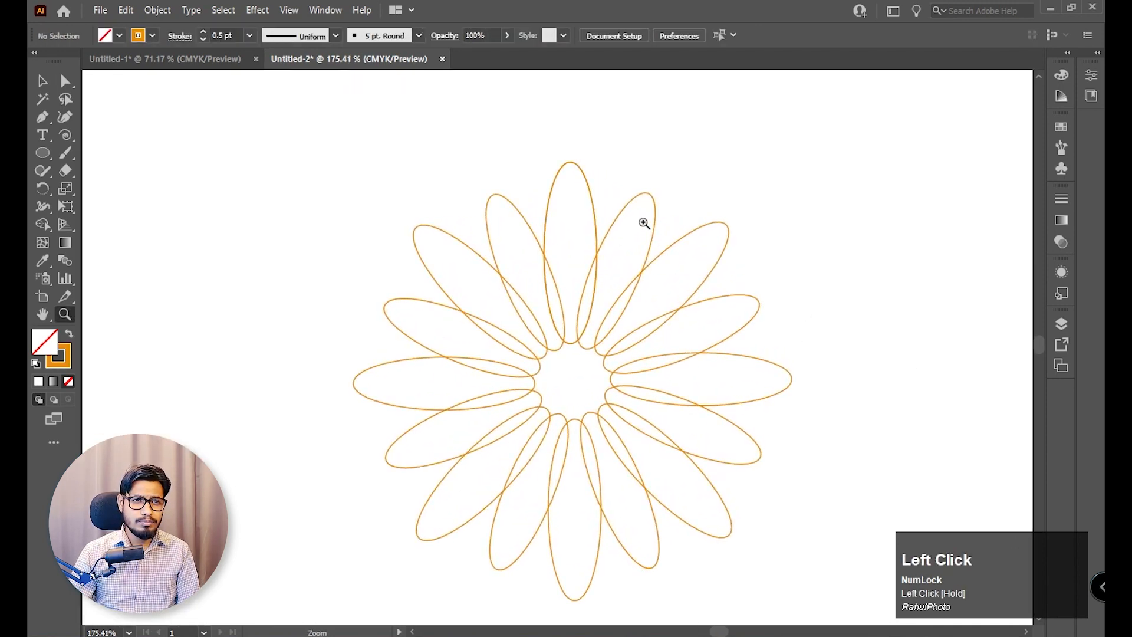
key(space)
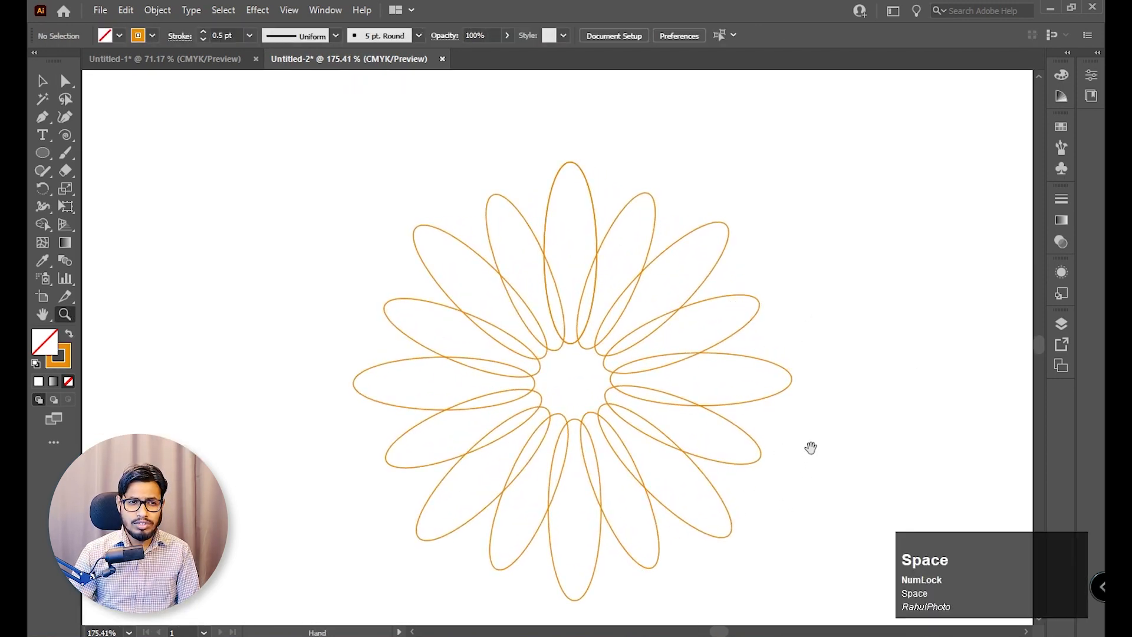
drag(808, 447, 798, 397)
alt+click(733, 349)
Select the blended flower and change its blend spacing to Specified Steps.
click(41, 81)
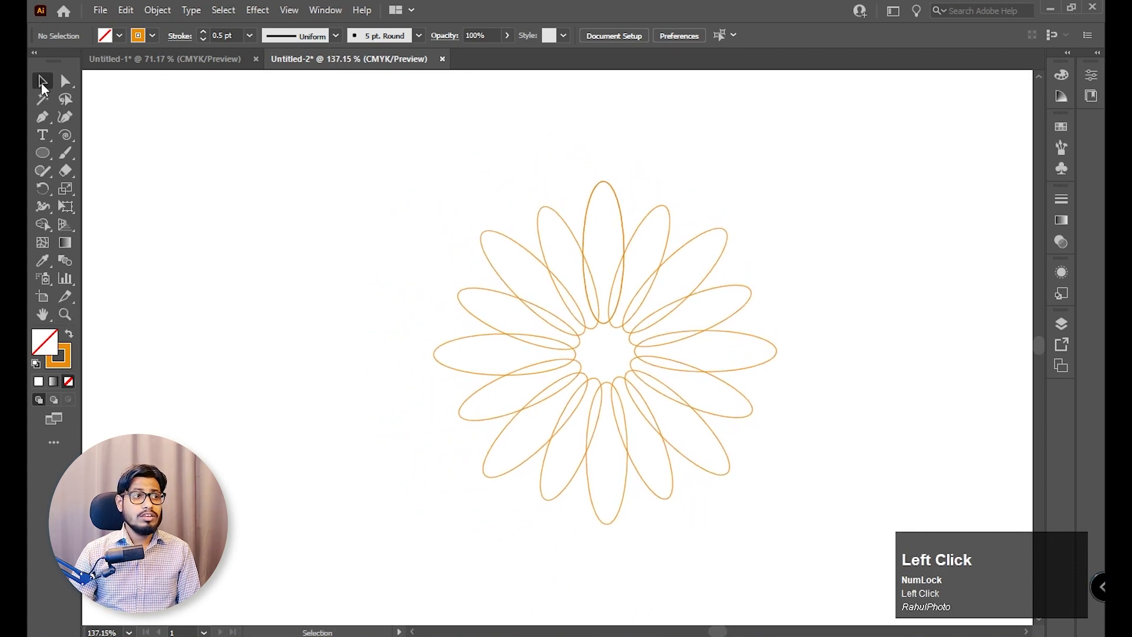
drag(353, 177, 865, 502)
key(space)
drag(833, 461, 814, 442)
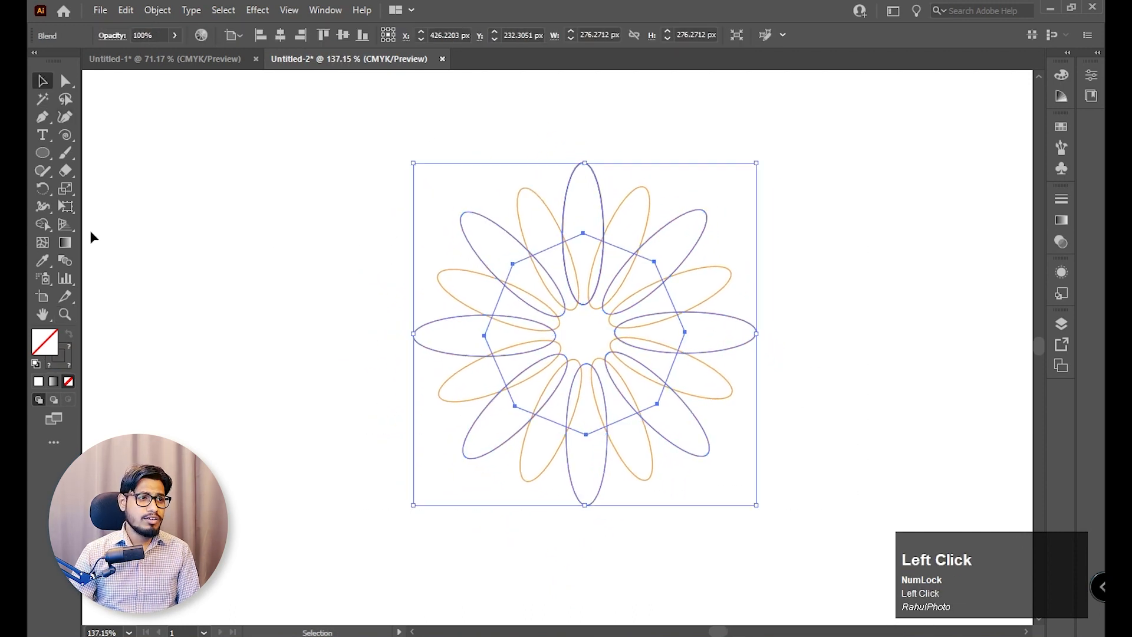
double_click(65, 260)
drag(909, 271, 943, 200)
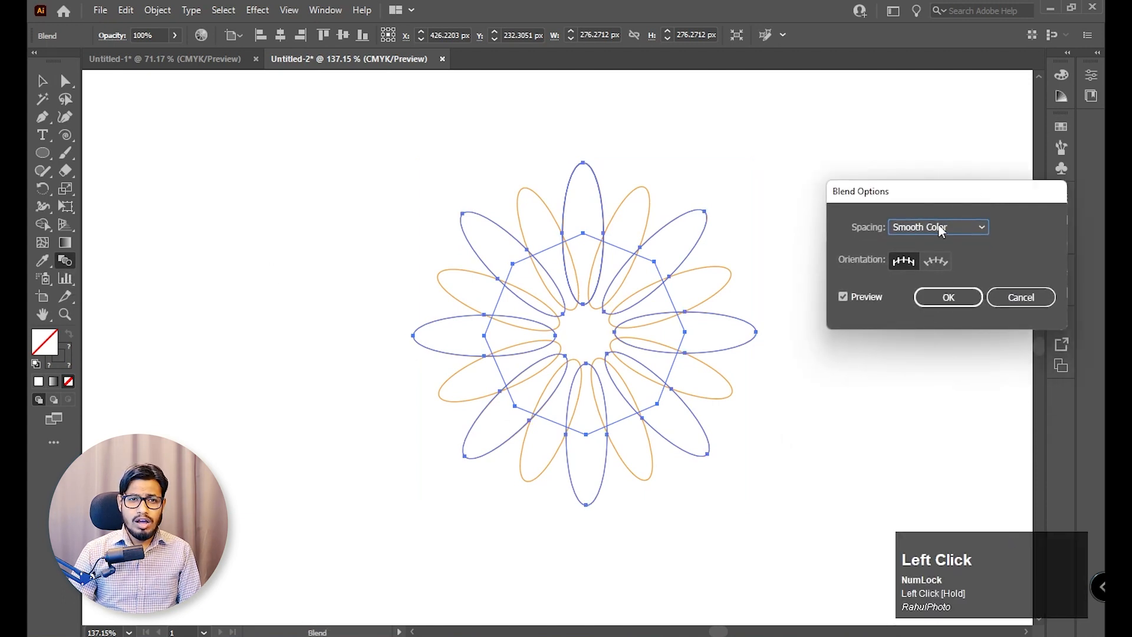
click(950, 227)
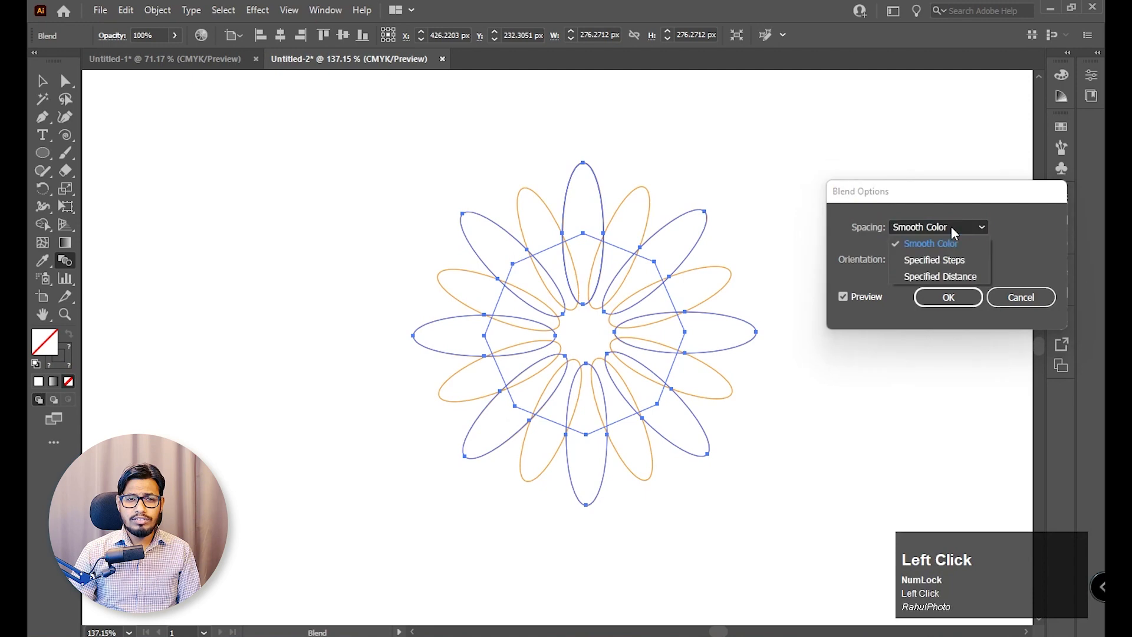
click(959, 263)
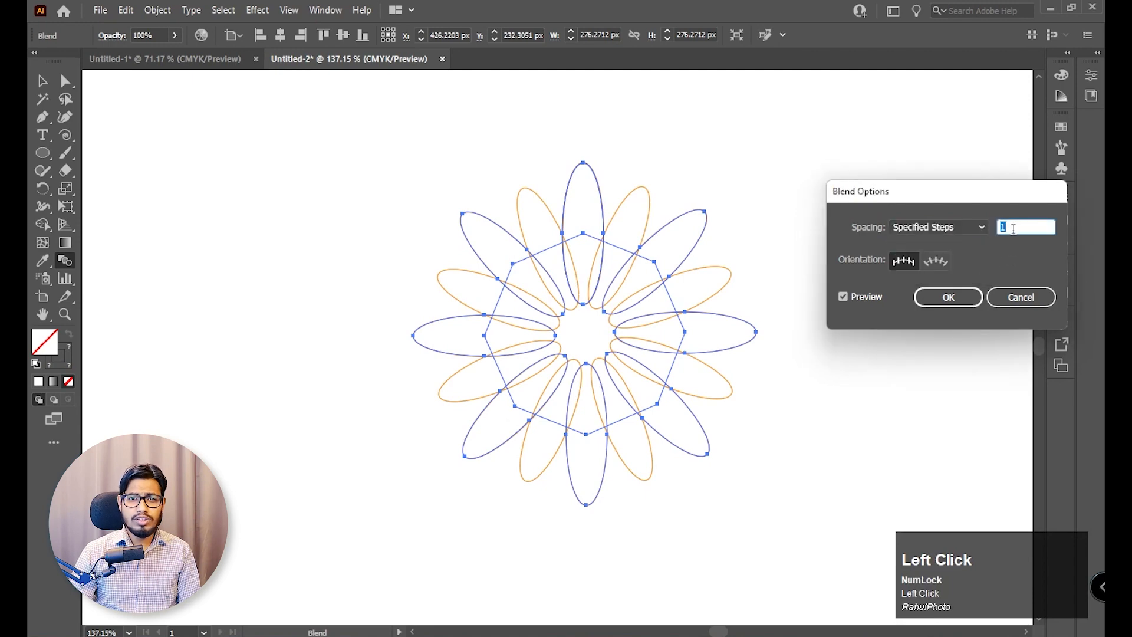
Set the flower blend to 15 specified steps, apply the options and deselect the flower.
scroll(1014, 229, up, 6)
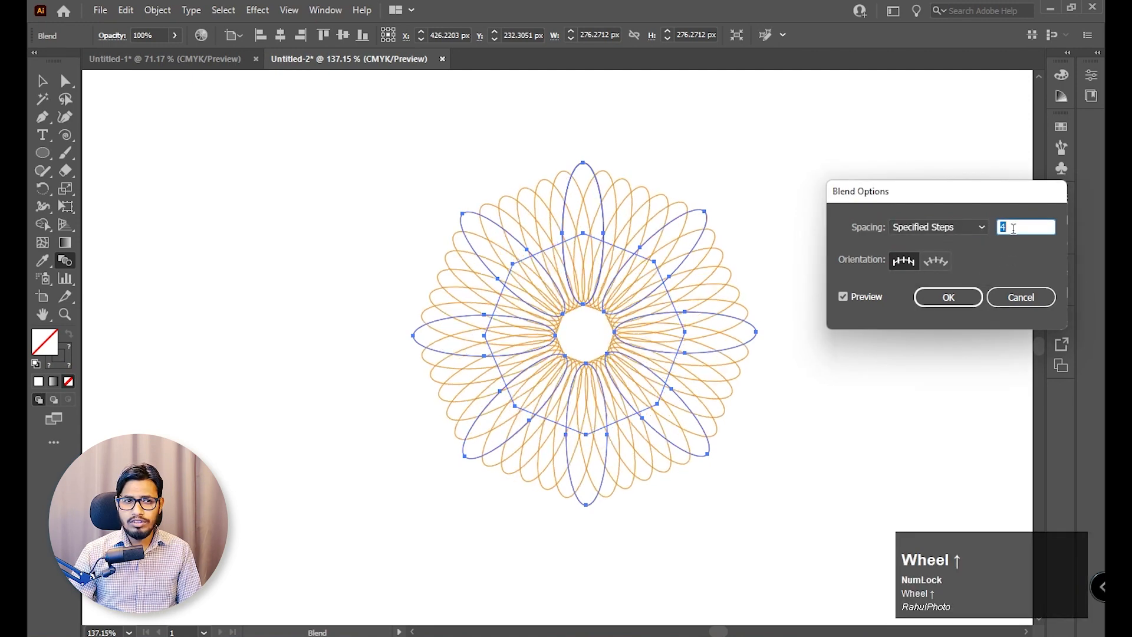
scroll(1014, 229, up, 6)
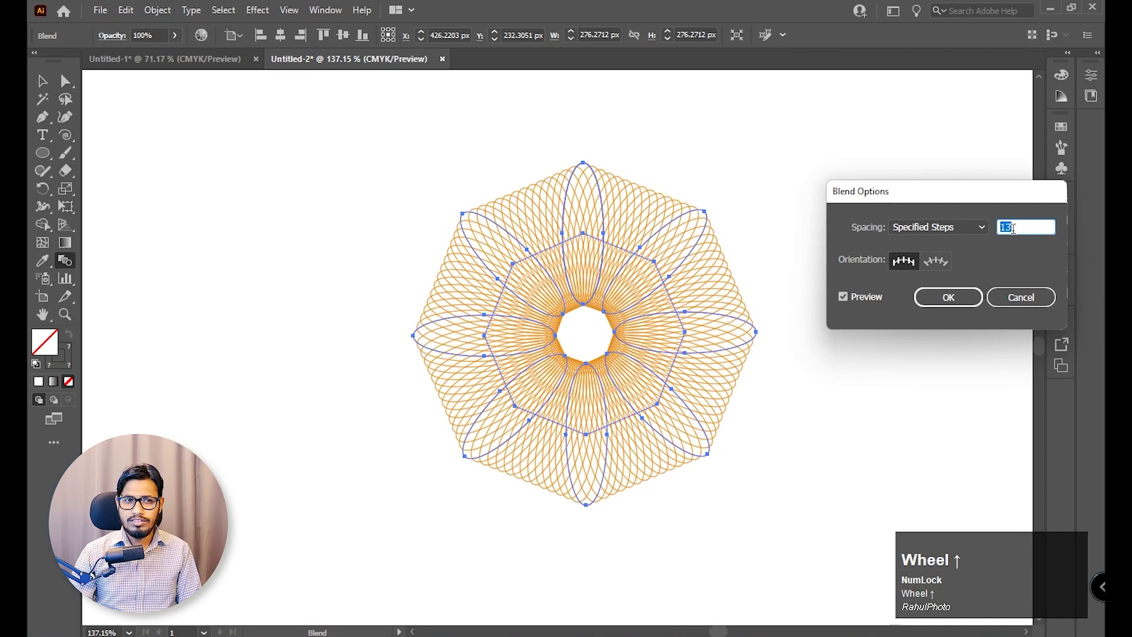
scroll(1013, 229, up, 1)
scroll(1013, 229, down, 1)
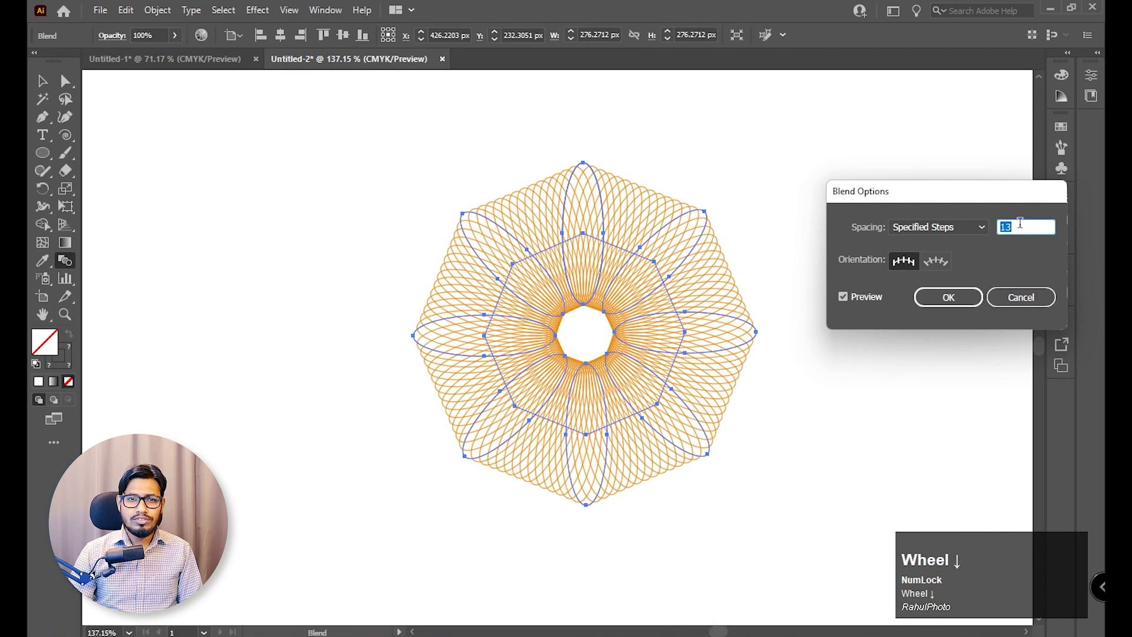
scroll(1020, 223, up, 1)
scroll(1020, 223, up, 1)
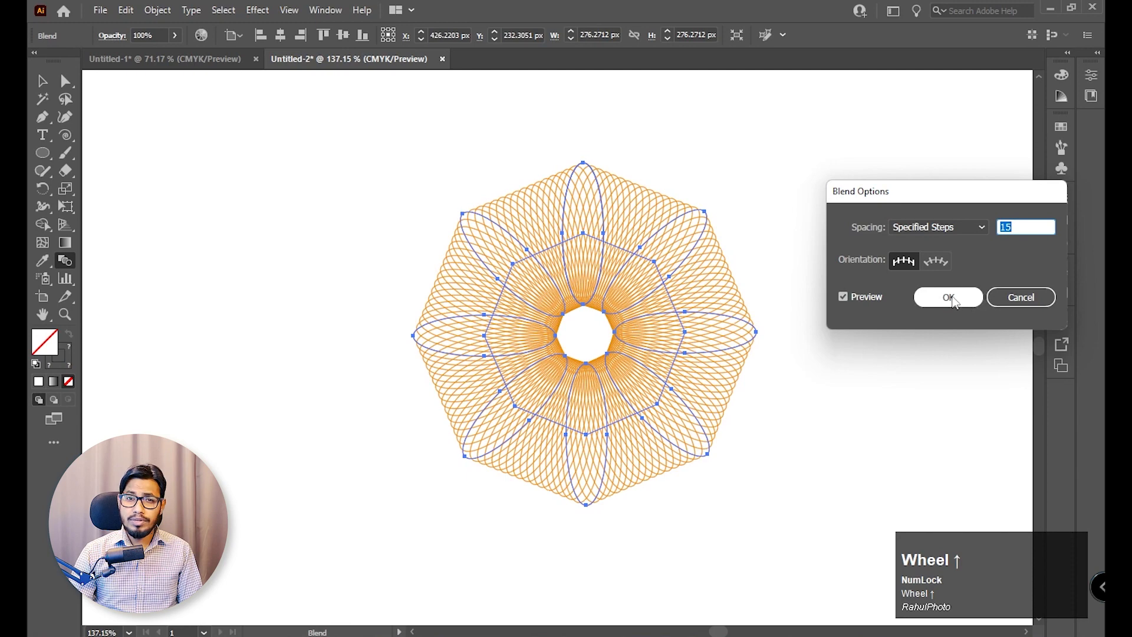
click(949, 298)
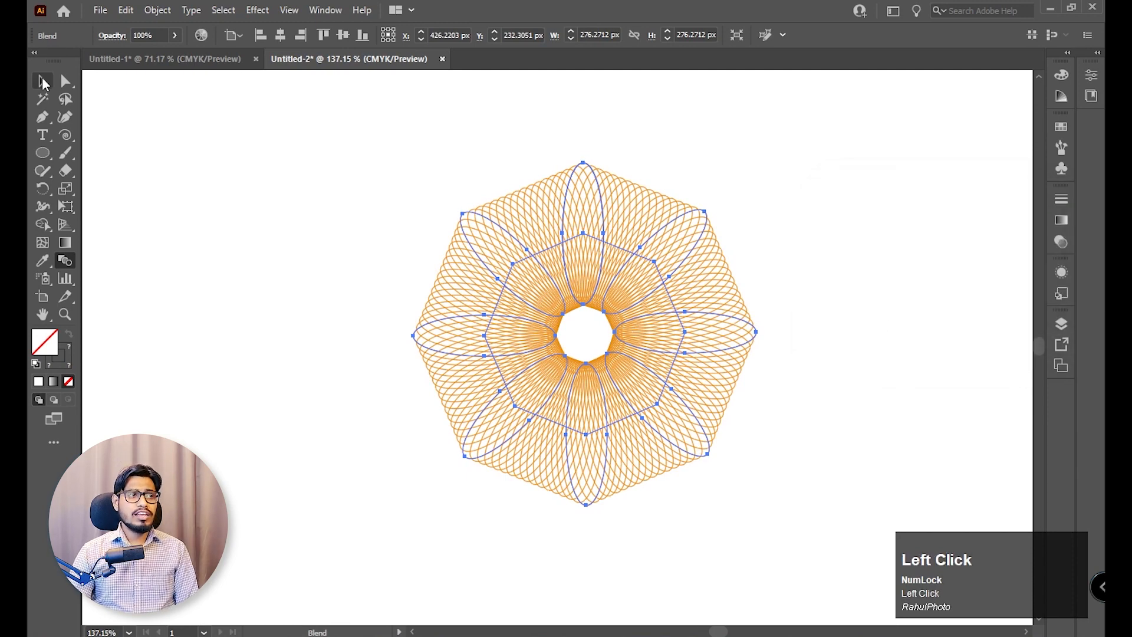
click(43, 81)
click(288, 225)
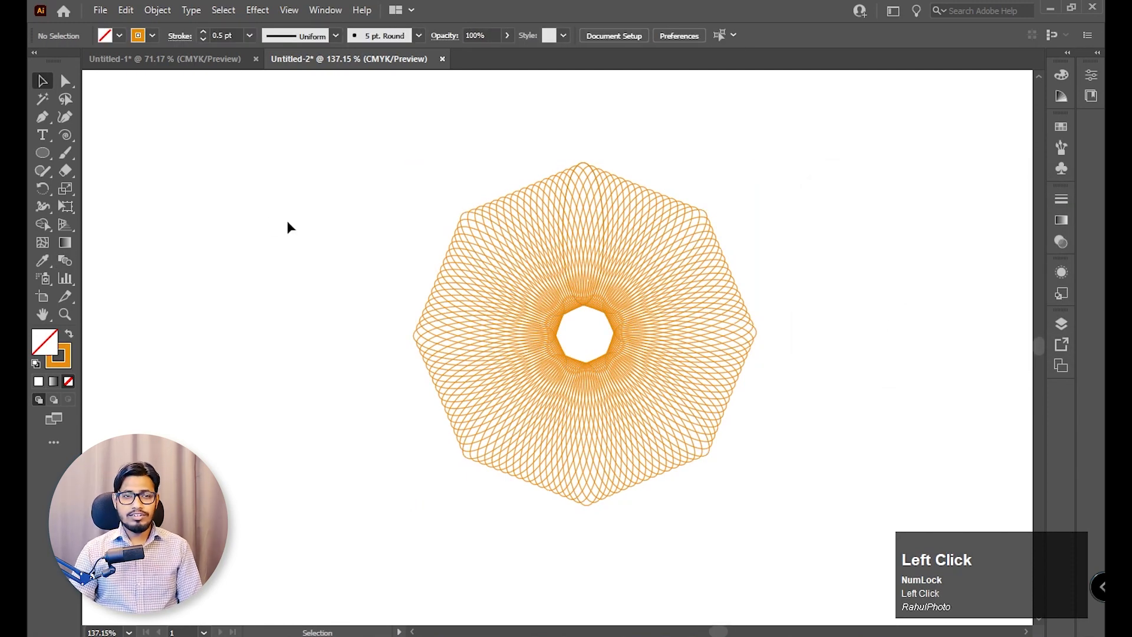
Directly select only the upper-right petal inside the blend and give it a dark blue stroke, then deselect it.
key(z)
drag(658, 202, 763, 335)
key(space)
click(66, 83)
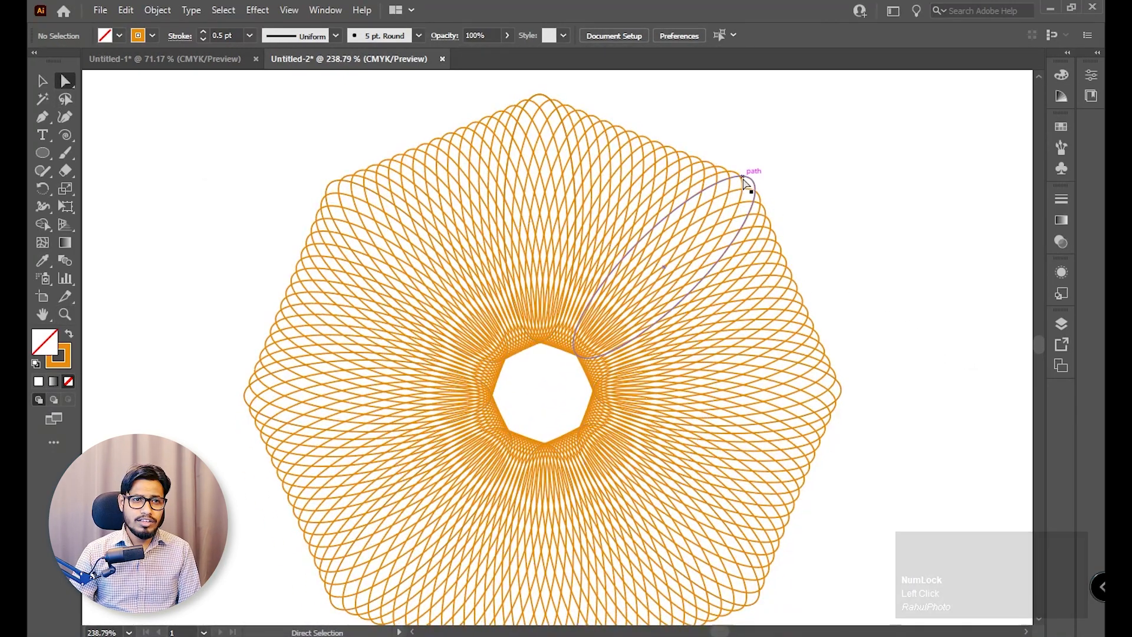
click(748, 185)
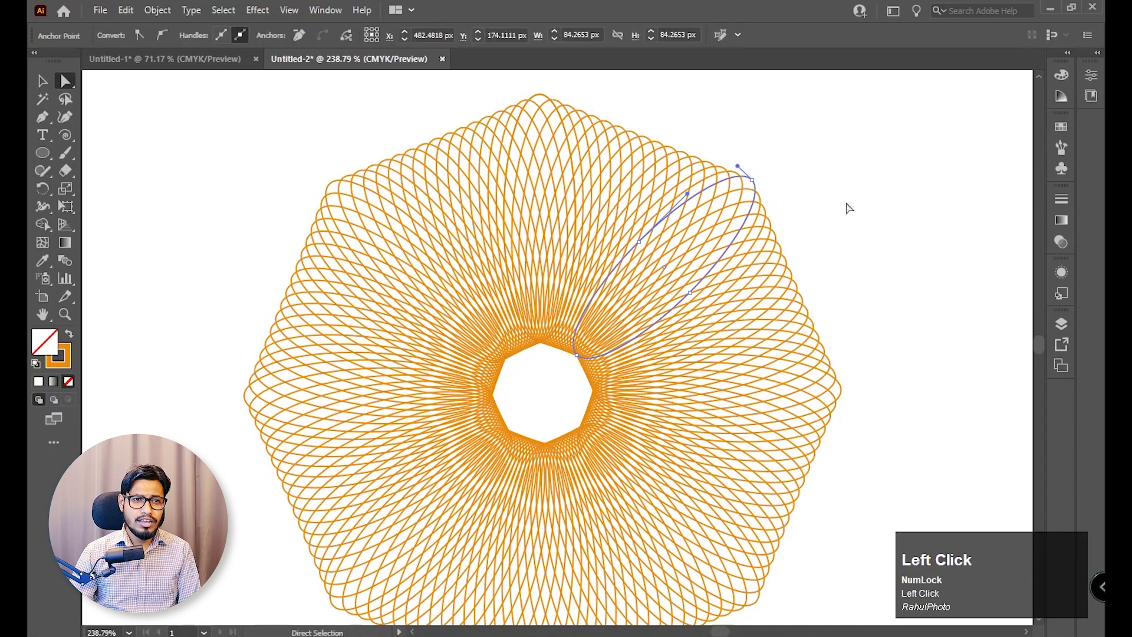
click(1061, 74)
click(983, 162)
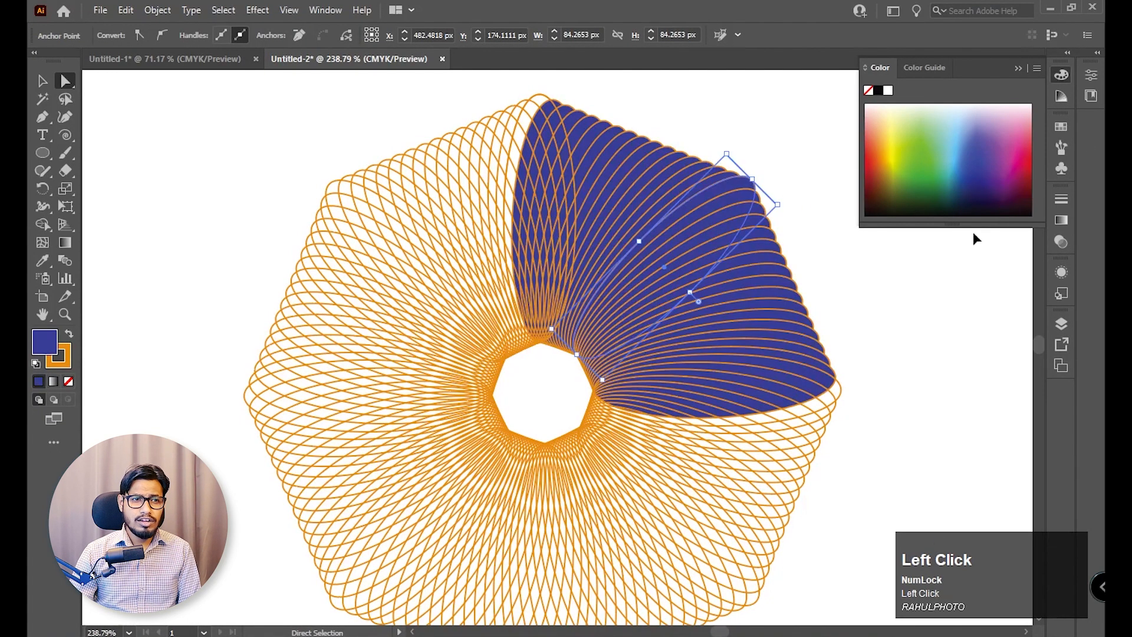
key(ctrl+z)
click(69, 367)
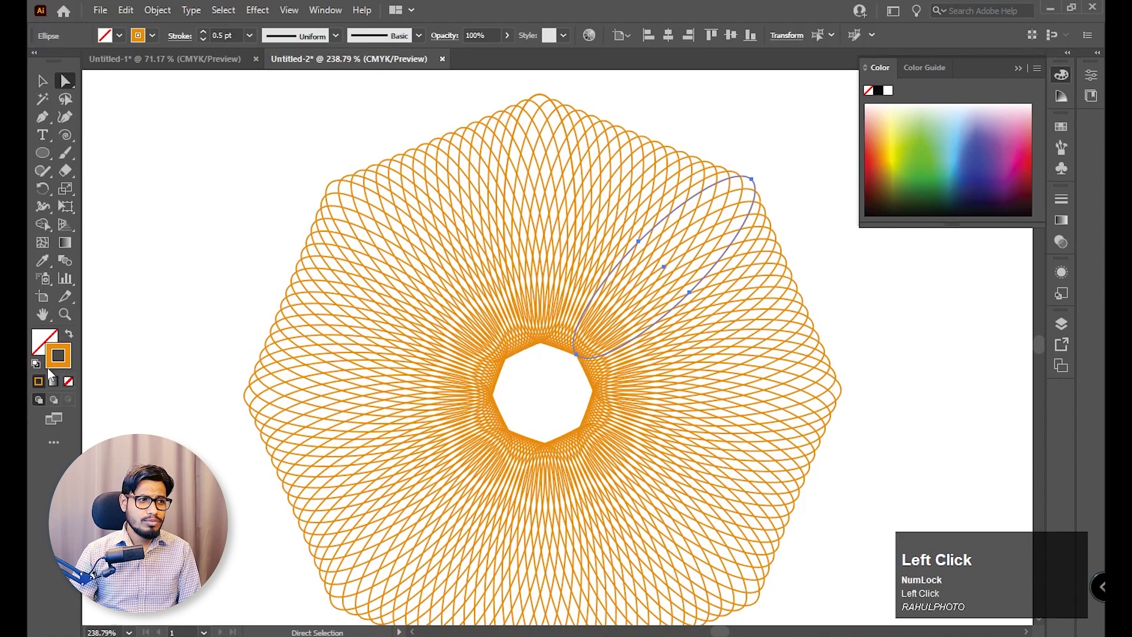
click(977, 156)
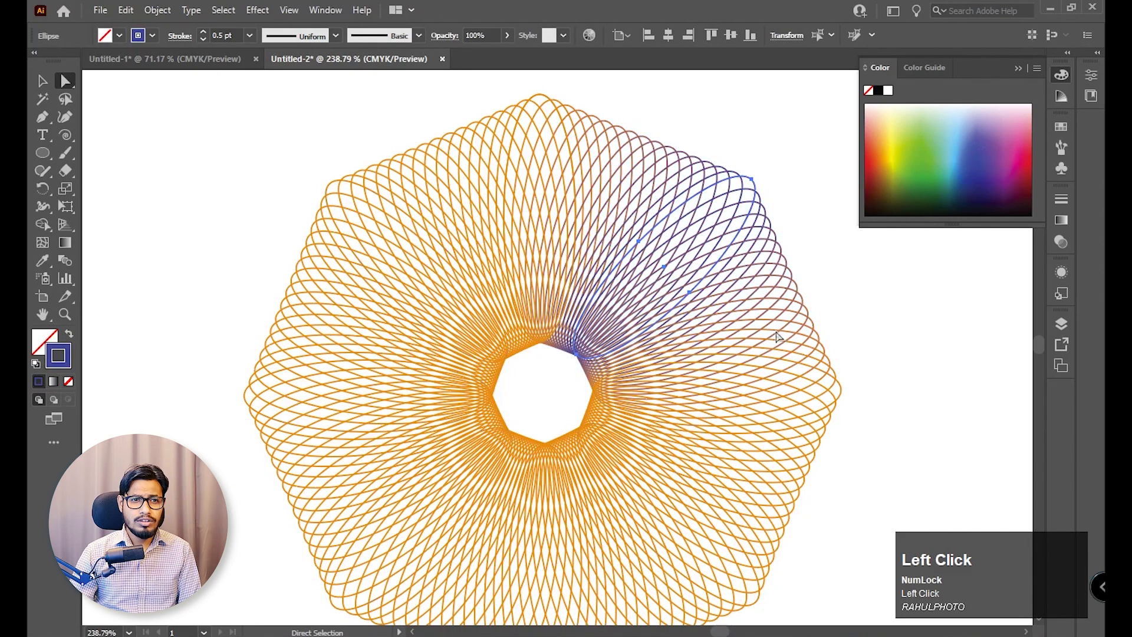
click(811, 322)
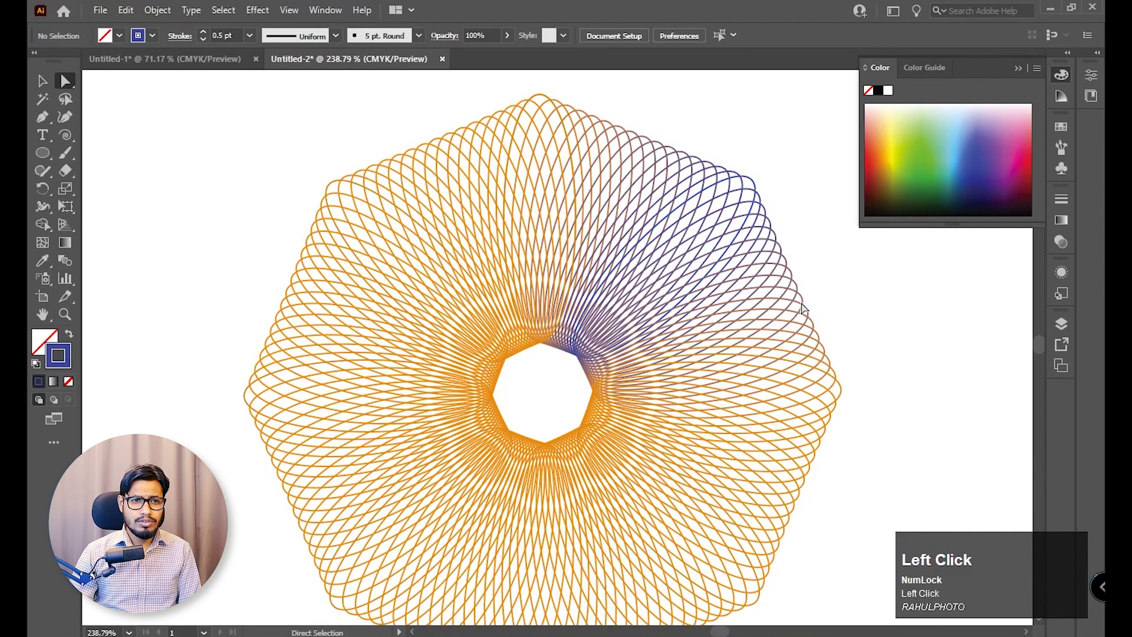
Recolor the strokes of the blend's right petal to red and its lower-right petal to light blue, then deselect.
click(827, 372)
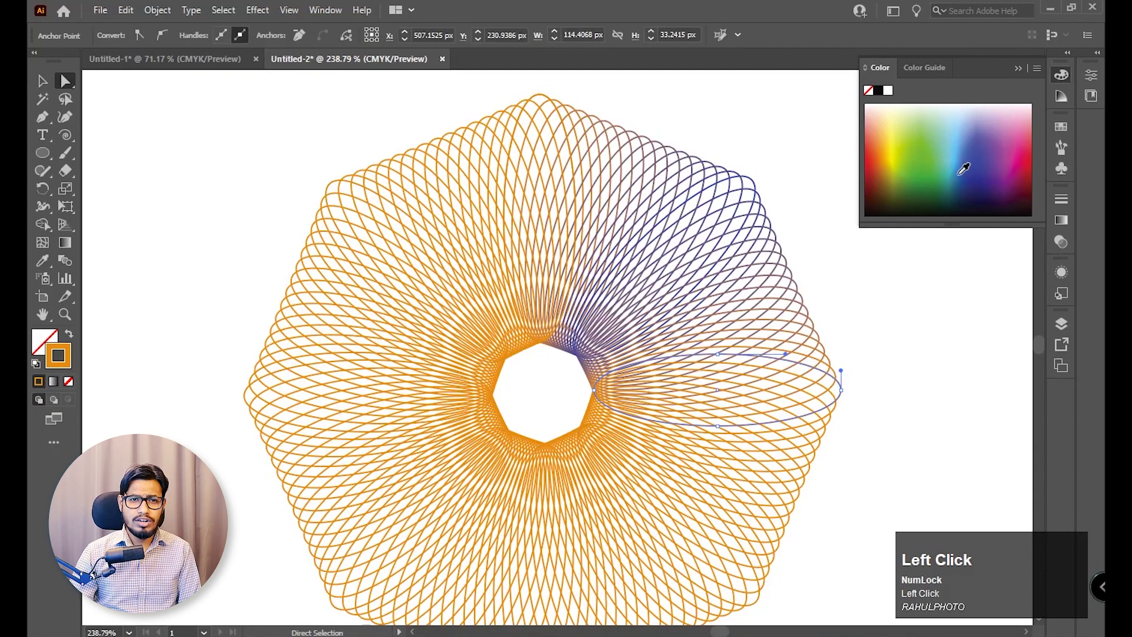
click(875, 166)
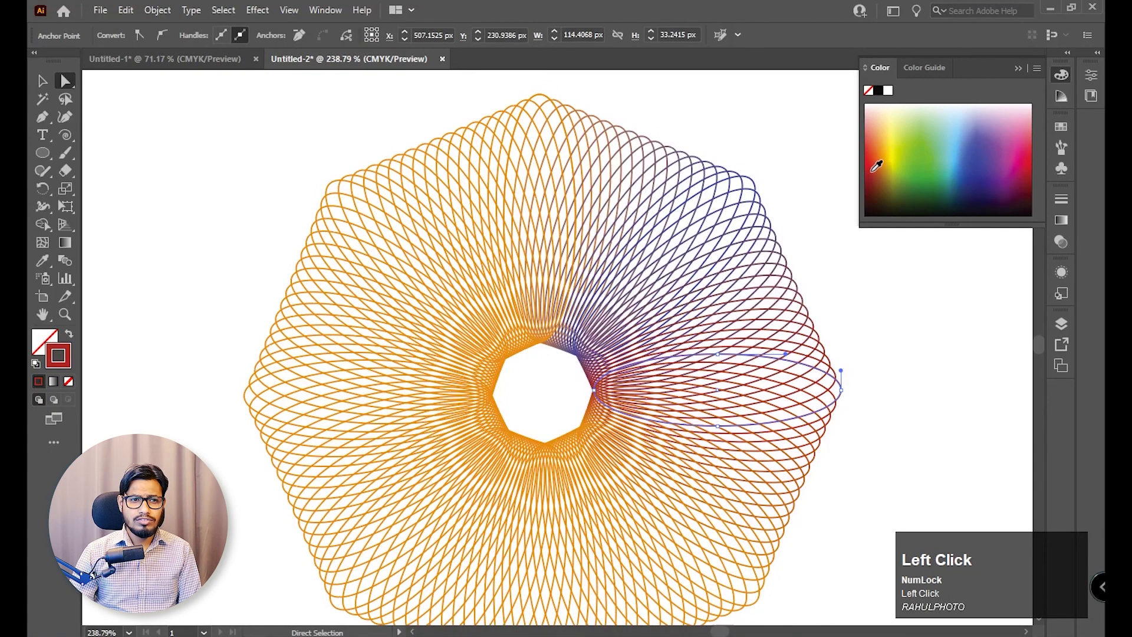
drag(823, 524, 823, 392)
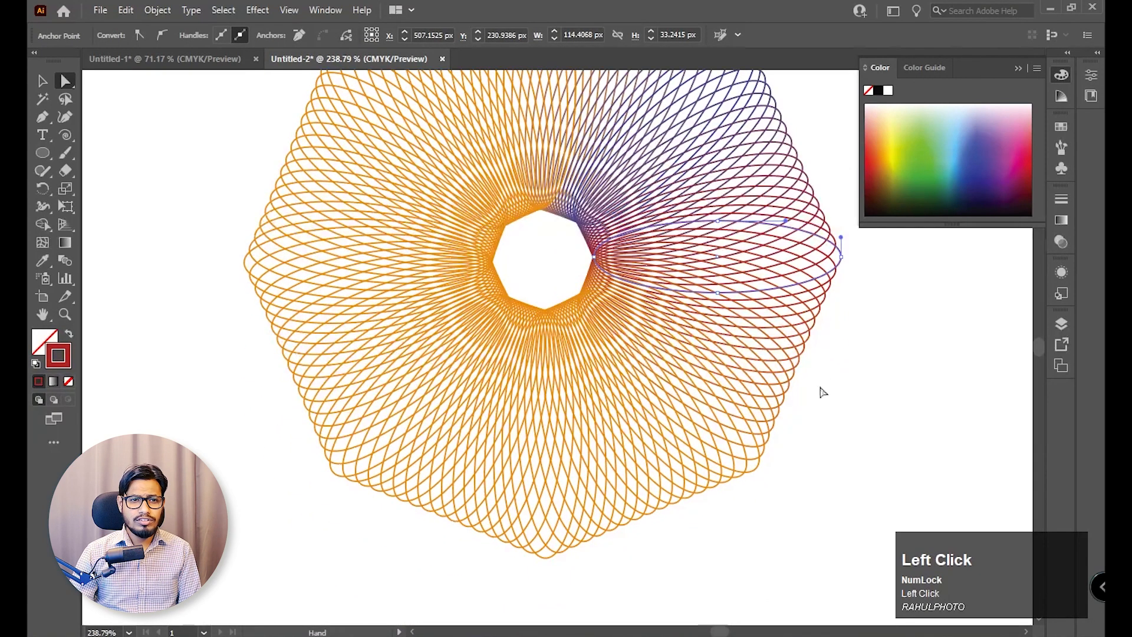
click(757, 448)
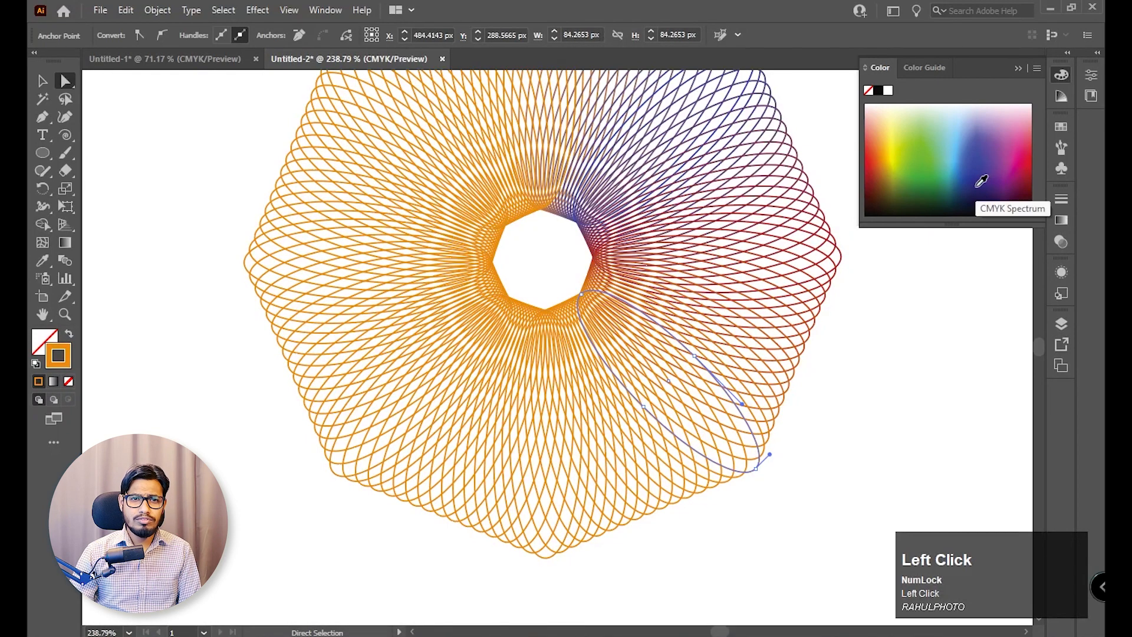
click(1029, 160)
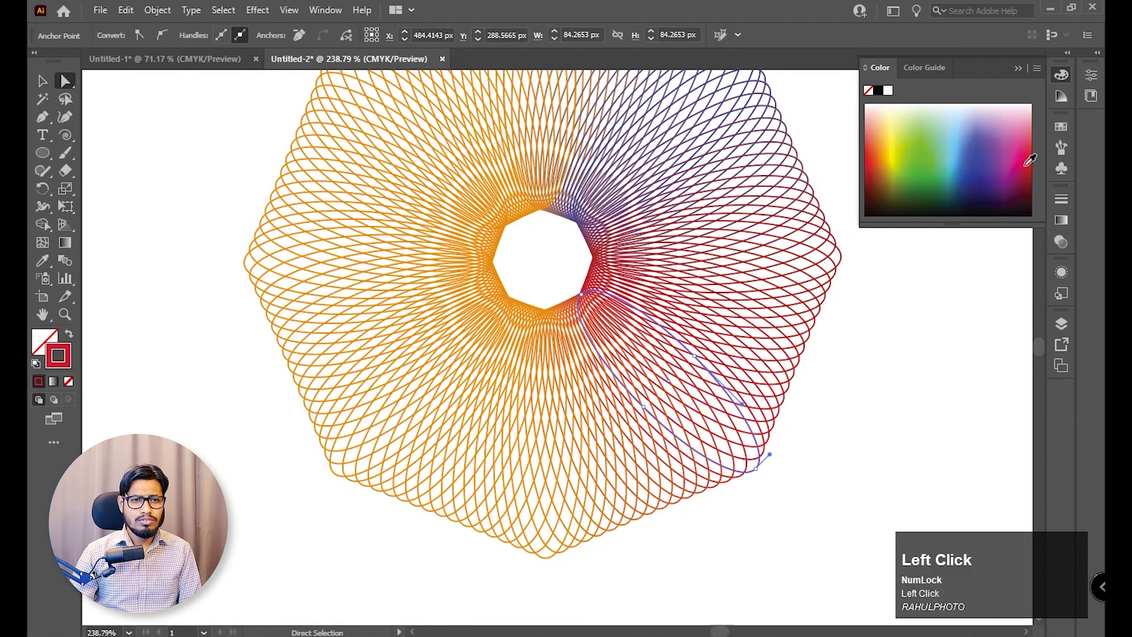
click(962, 146)
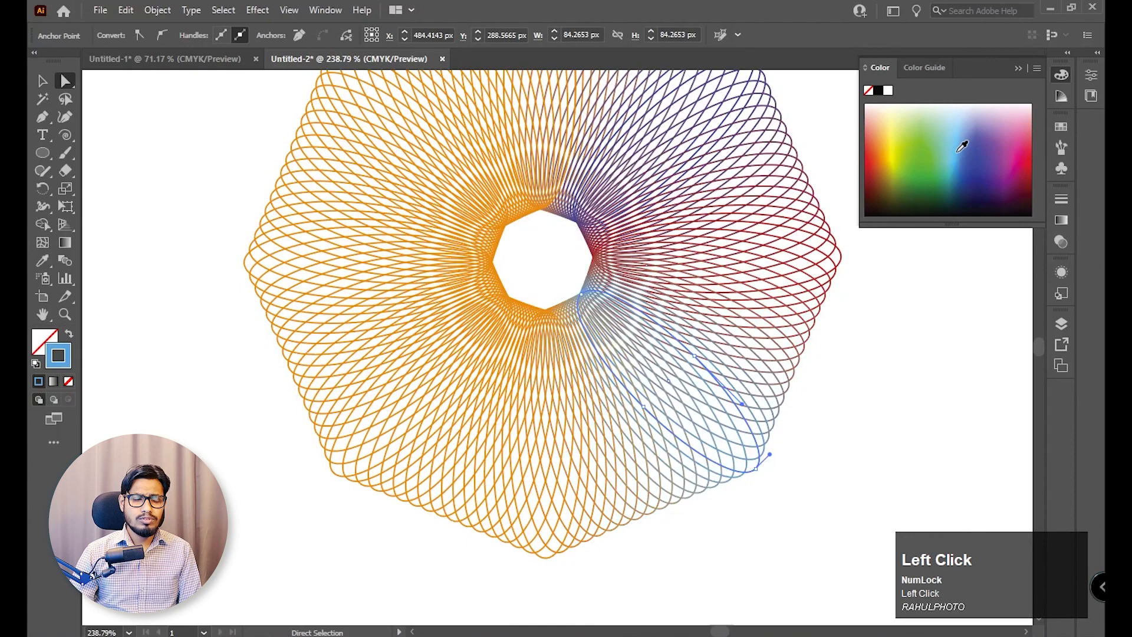
click(42, 80)
click(182, 259)
Delete the whole blended flower from the artboard.
key(z)
drag(784, 412, 675, 362)
click(42, 81)
drag(316, 160, 625, 478)
key(Delete)
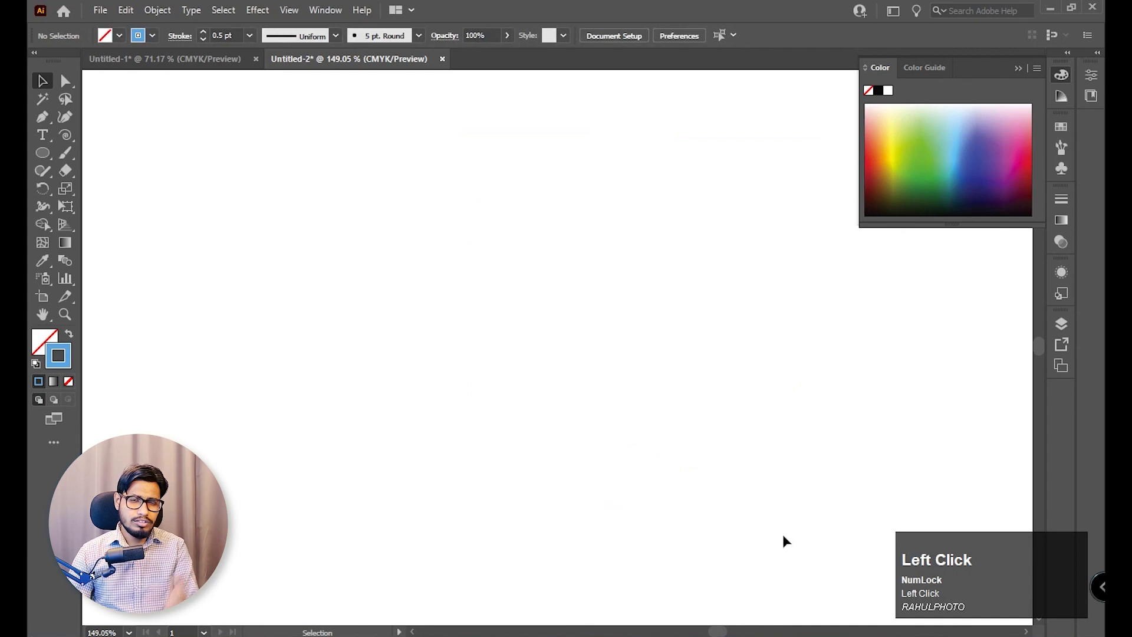
Draw a small upright five-pointed star with the Star tool near the top middle of the artboard.
right_click(45, 159)
click(131, 223)
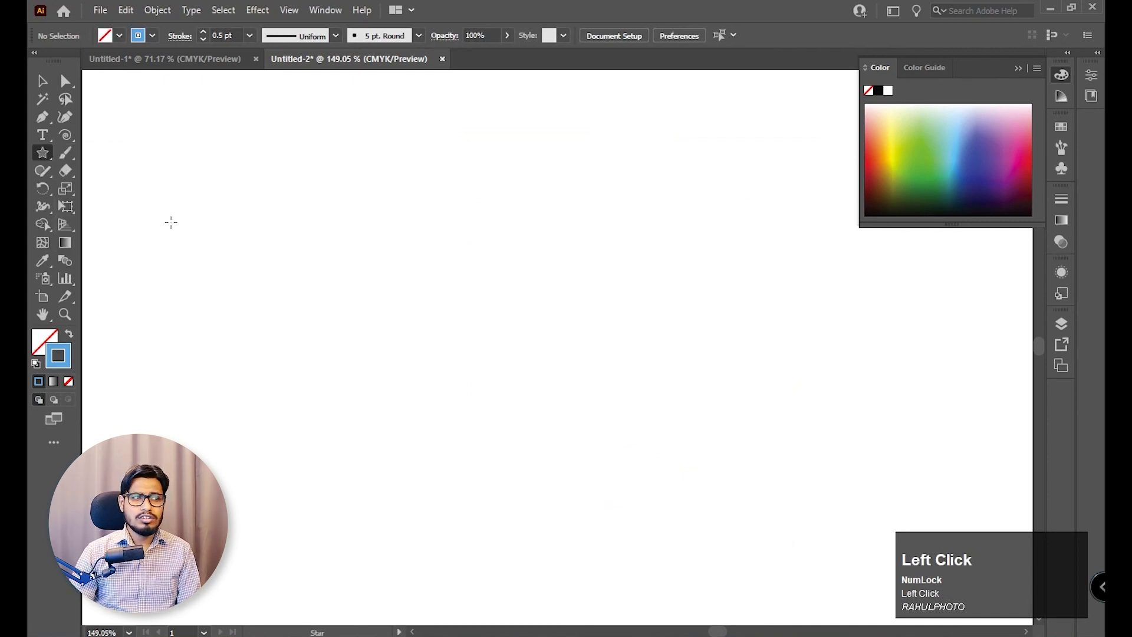
key(space)
key(ctrl+0)
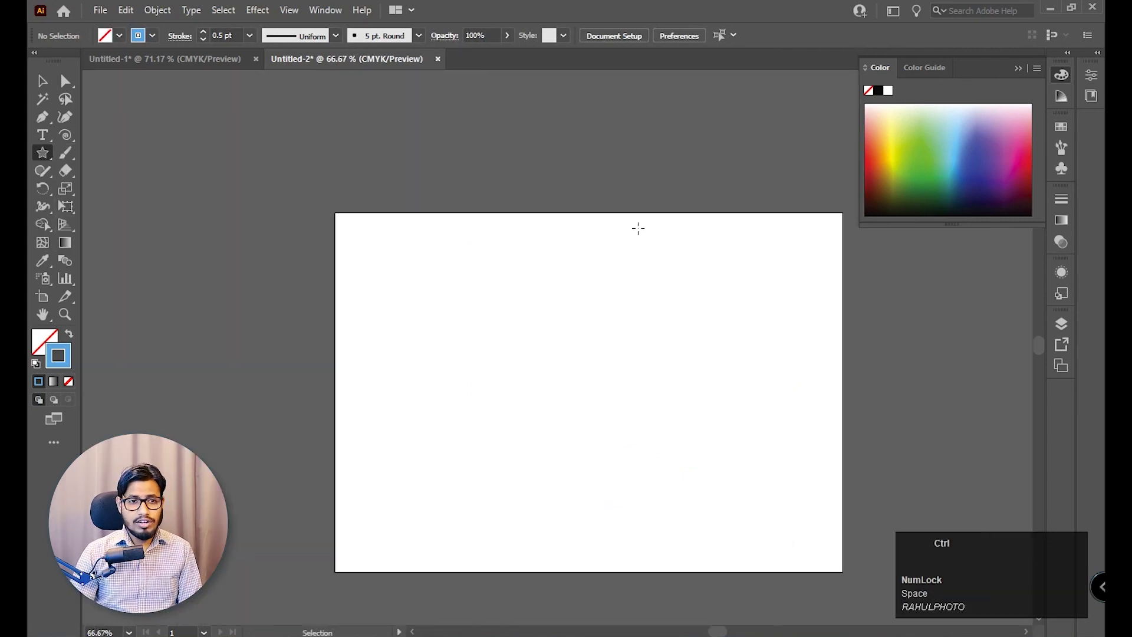
key(z)
drag(646, 313, 719, 317)
key(space)
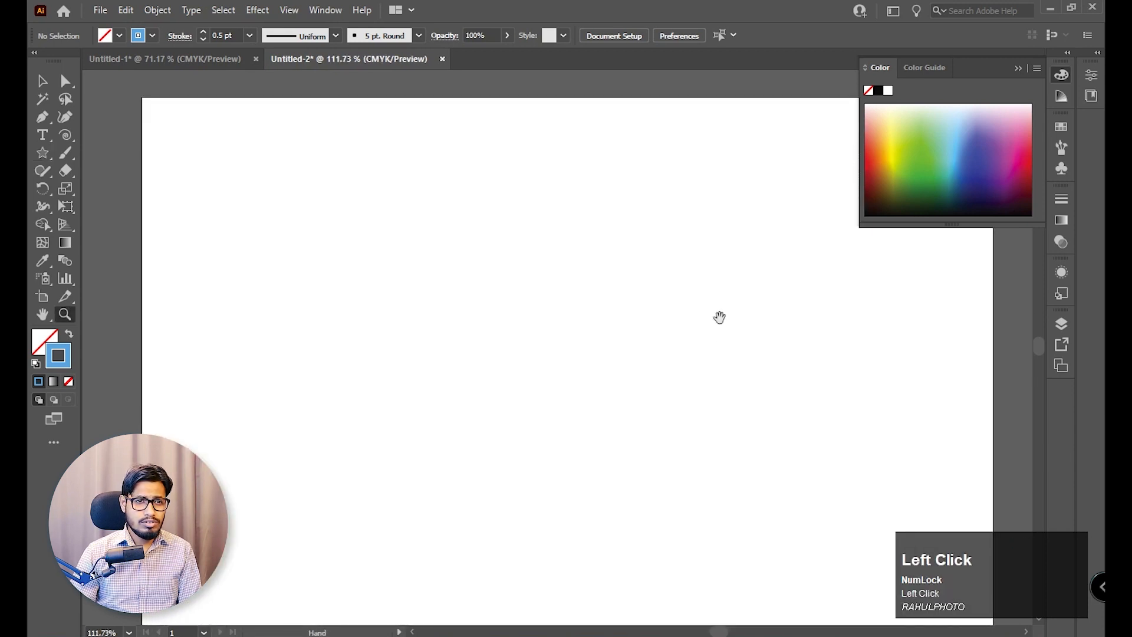
click(41, 157)
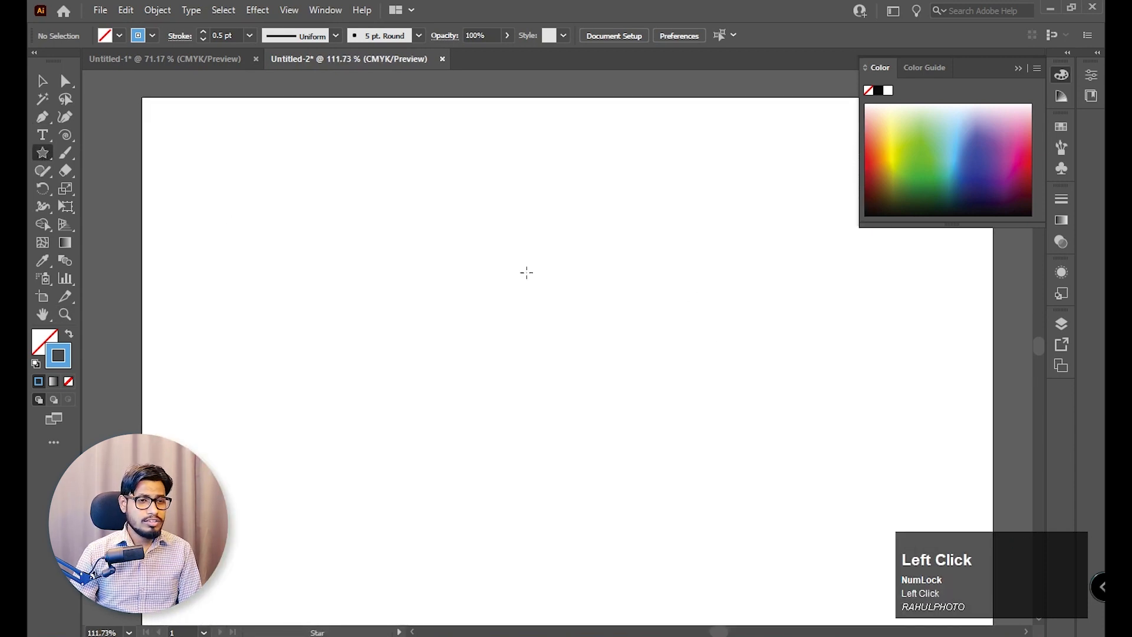
drag(554, 195, 589, 232)
click(43, 81)
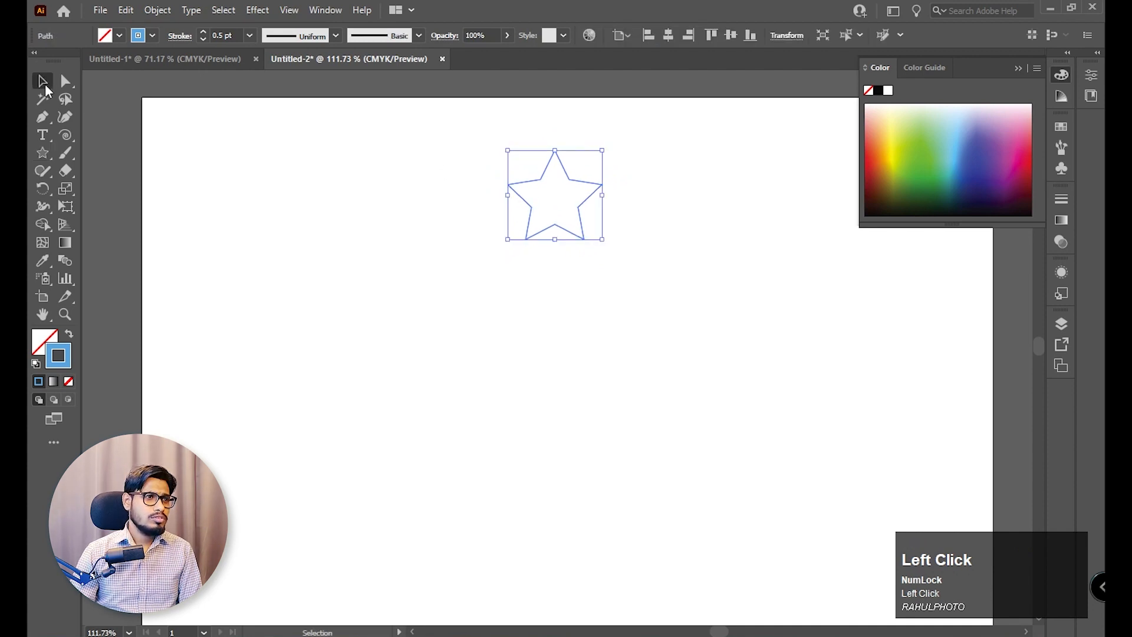
Set the star's stroke color to dark blue.
click(719, 206)
click(593, 183)
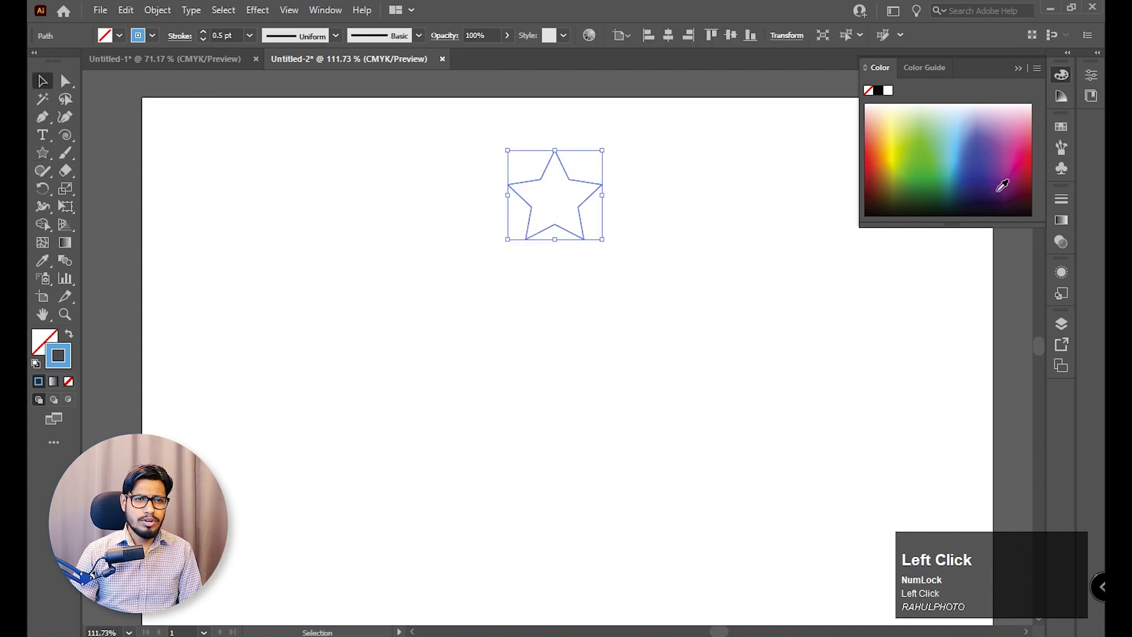
click(978, 165)
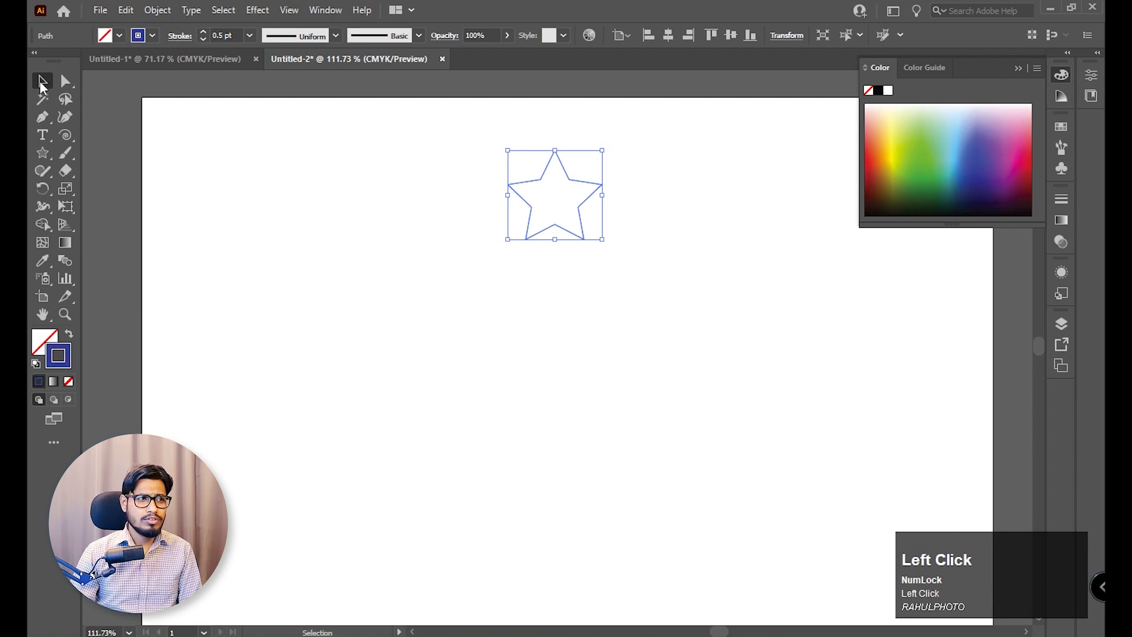
click(600, 364)
key(ctrl+a)
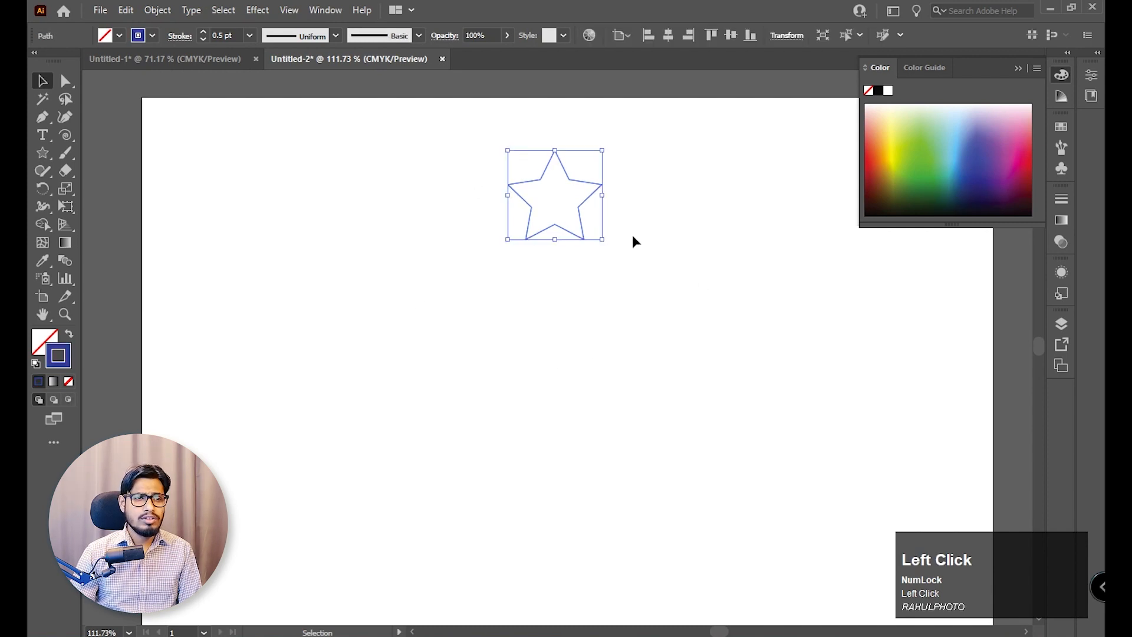
key(r)
click(555, 295)
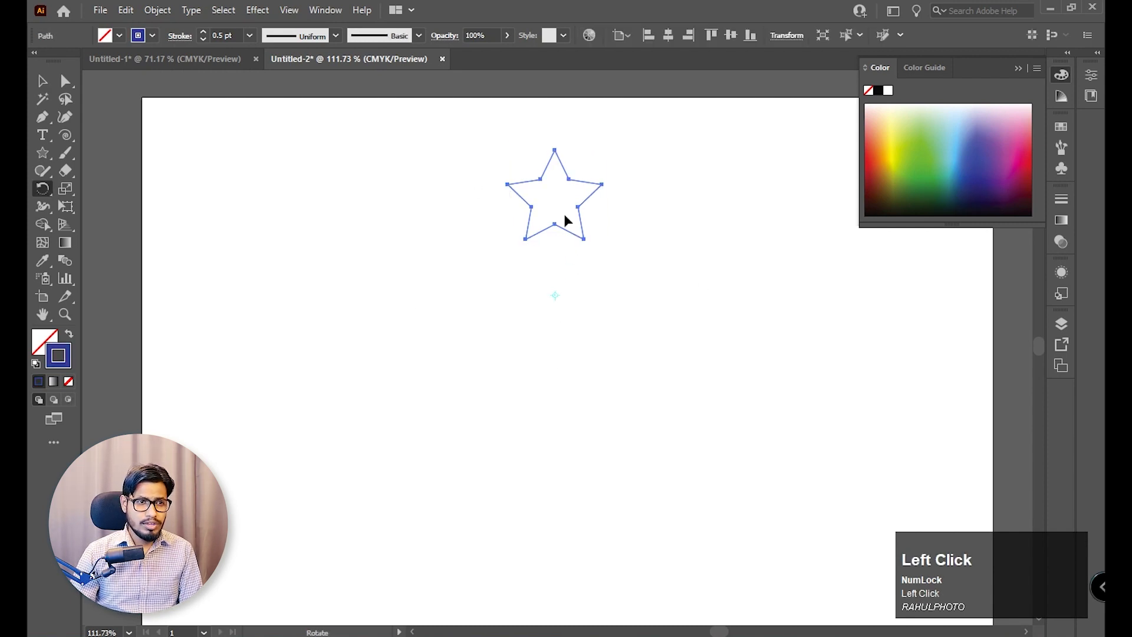
drag(566, 222, 662, 286)
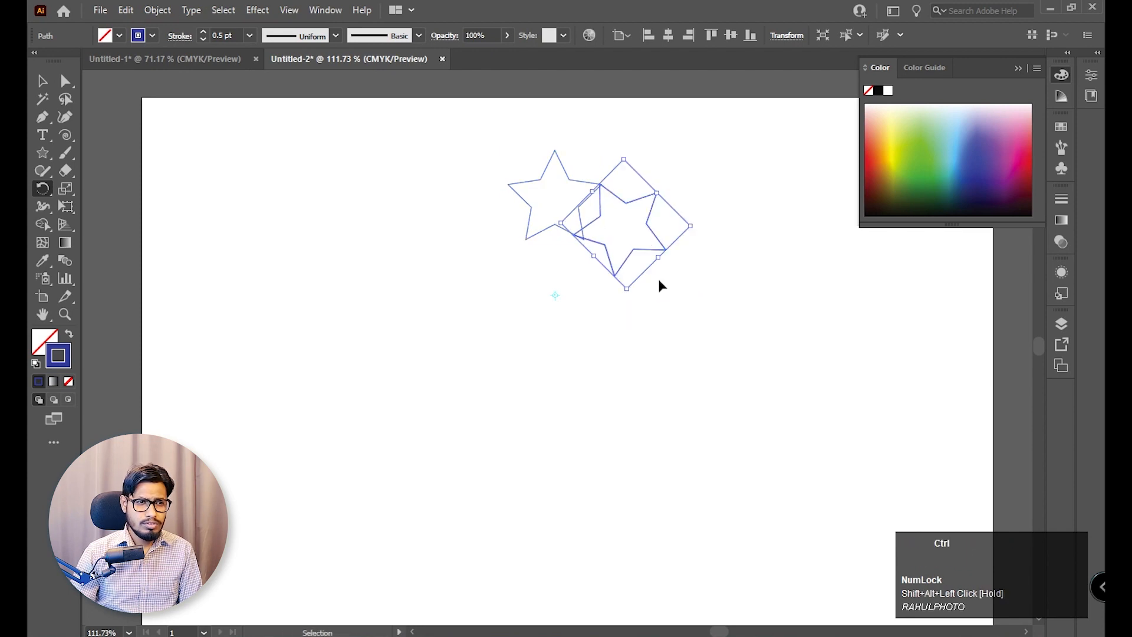
key(ctrl+z)
click(556, 279)
drag(554, 209, 630, 250)
key(ctrl+z)
Rotate a copy of the star around a point below it and repeat the transformation until the copies close an eight-pointed ring.
click(557, 311)
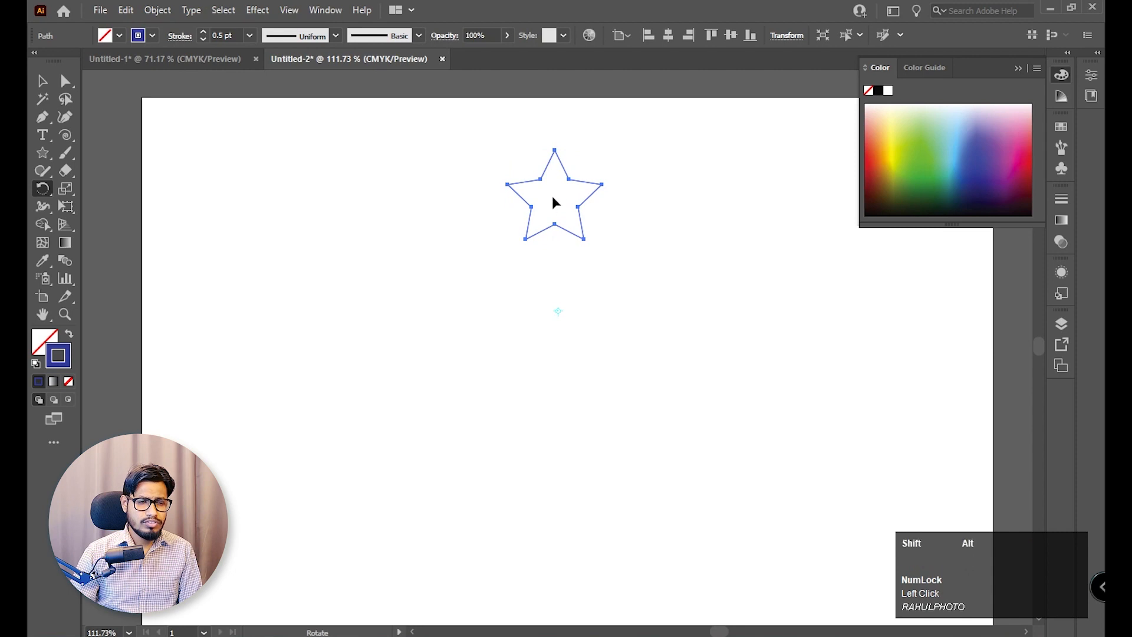
drag(554, 202, 651, 270)
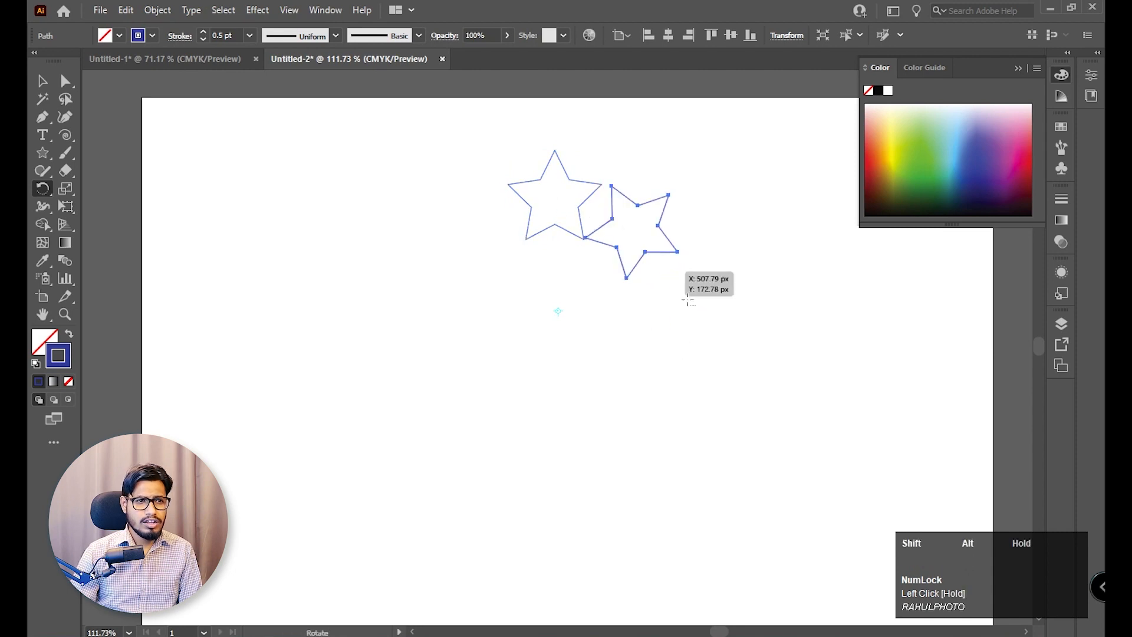
key(ctrl+d)
key(ctrl+d)
key(ctrl+d)
key(ctrl+d)
key(ctrl+d)
key(ctrl+d)
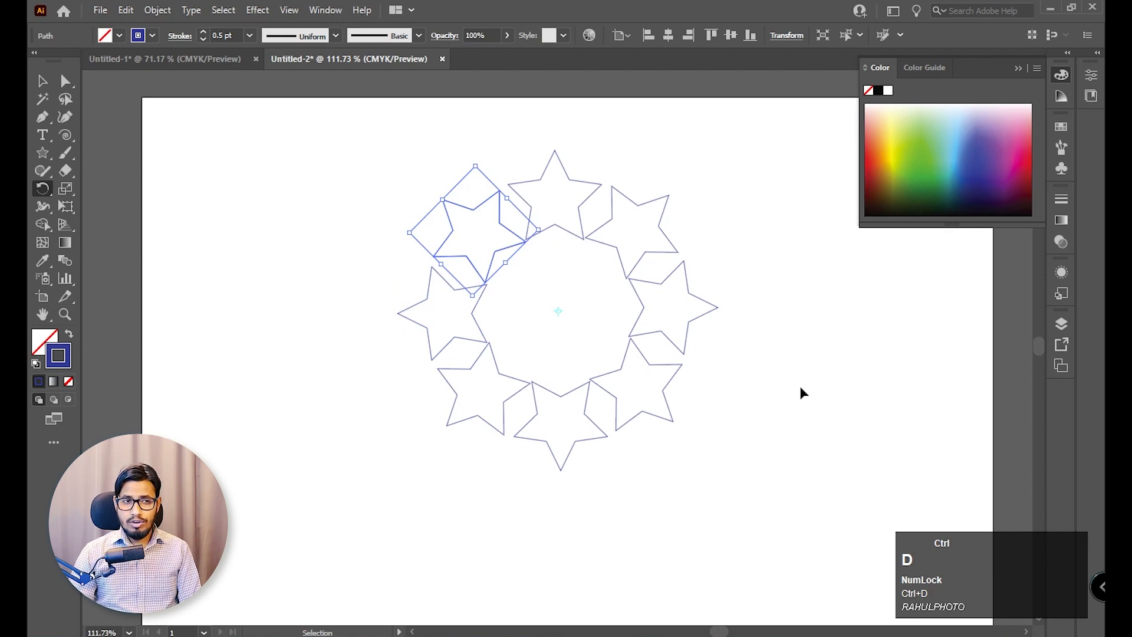
key(ctrl+d)
Select all the stars in the ring and make a blend from them.
click(43, 81)
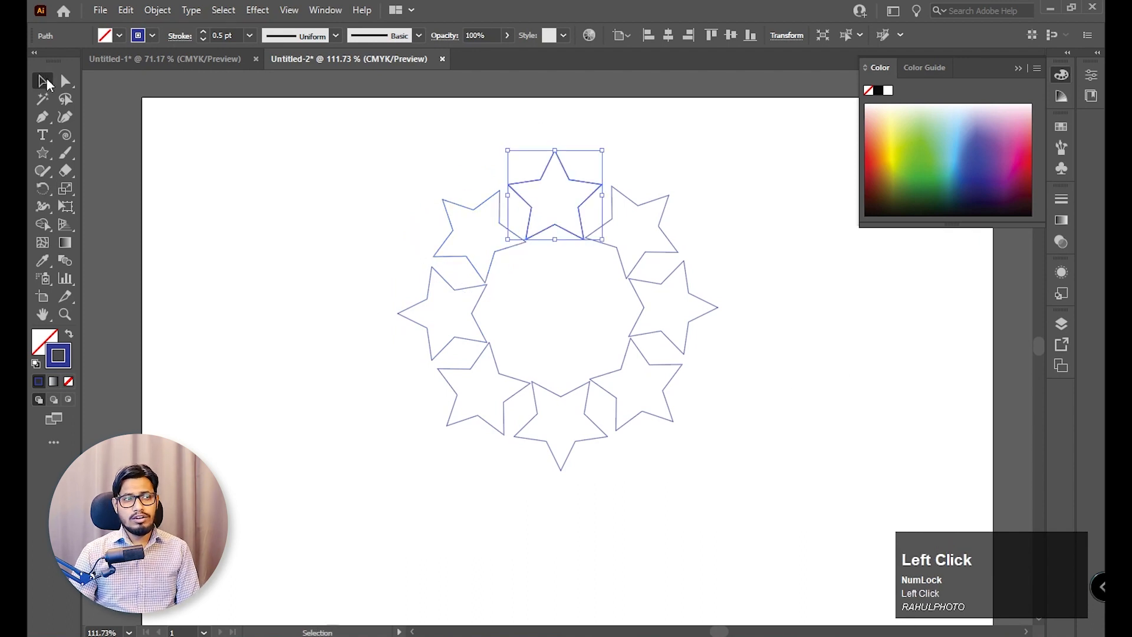
drag(329, 175, 761, 496)
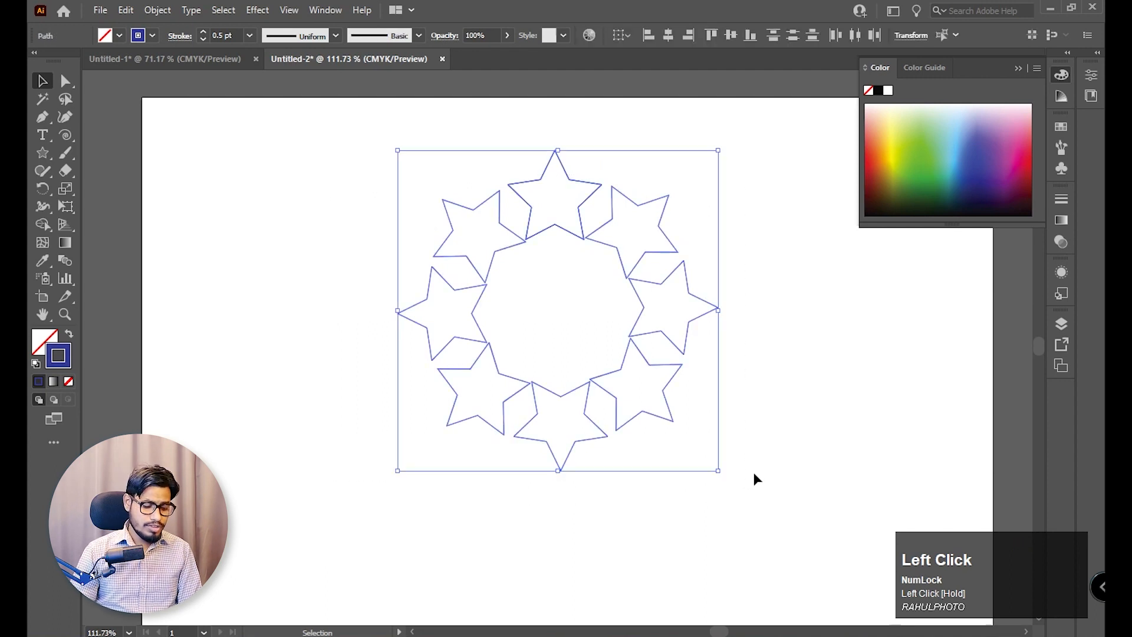
key(ctrl)
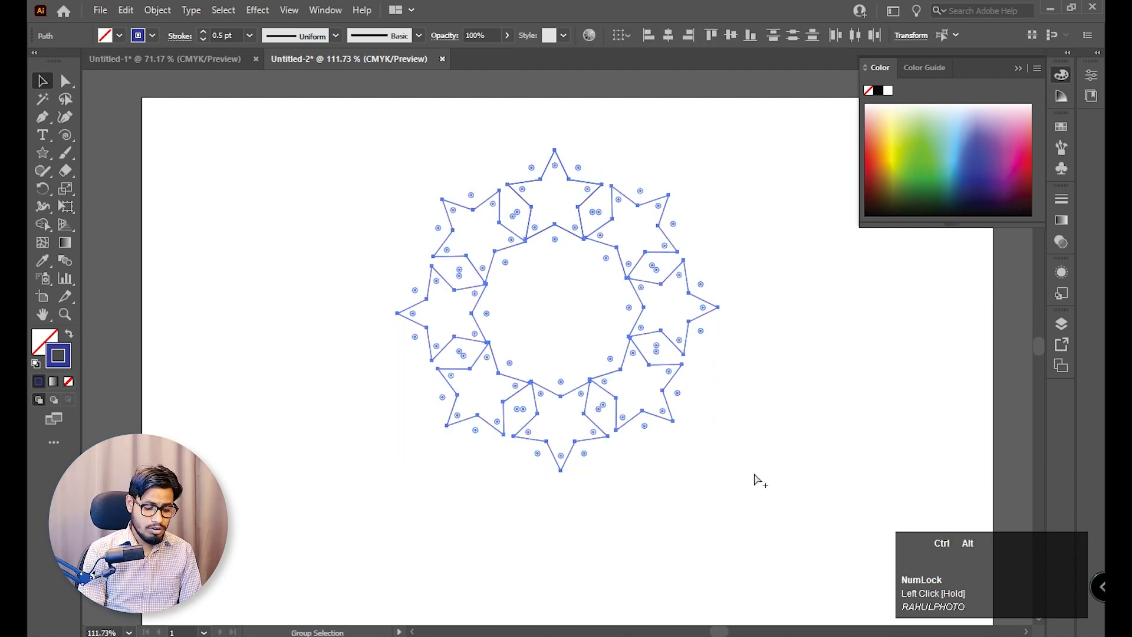
key(ctrl+alt+b)
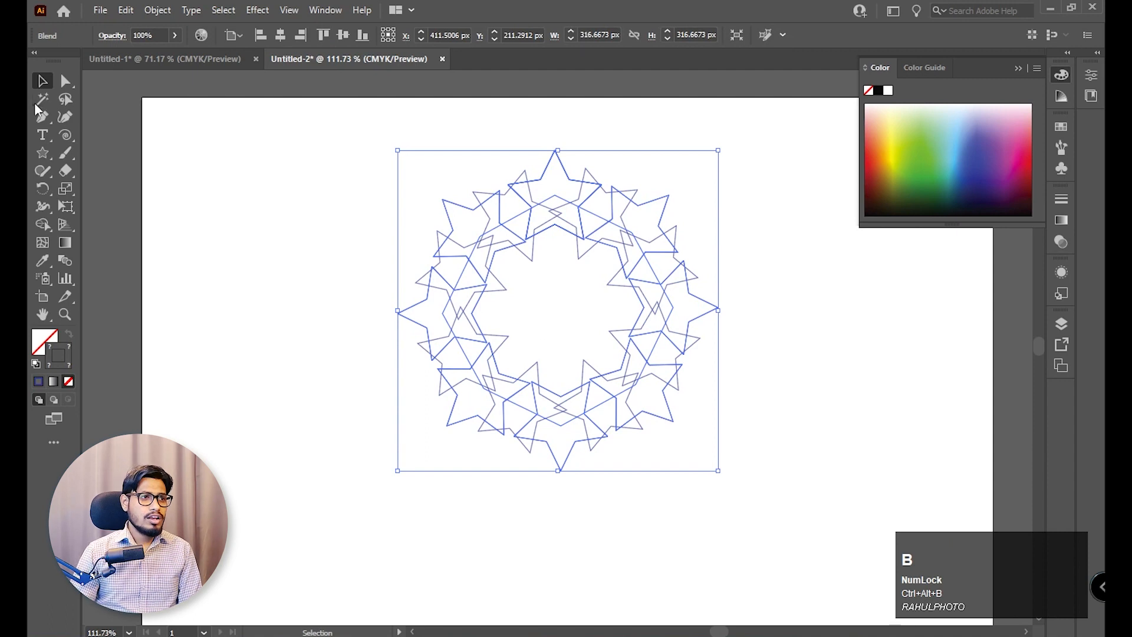
Set the star blend's spacing to Specified Steps with 32 steps, then deselect it.
click(243, 188)
drag(248, 173, 772, 465)
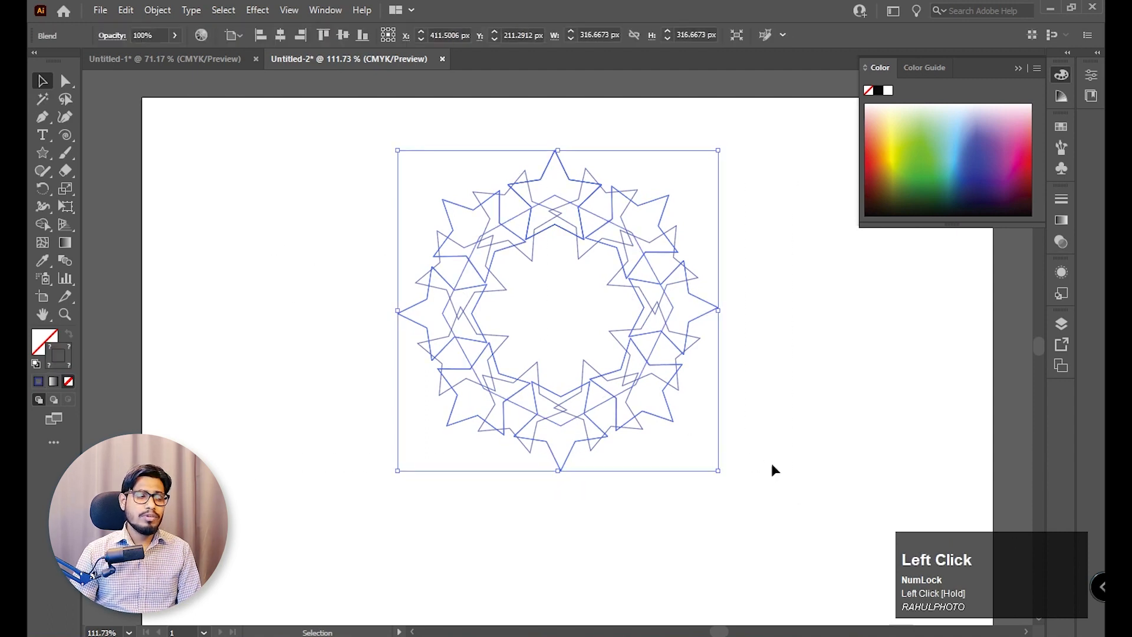
click(830, 385)
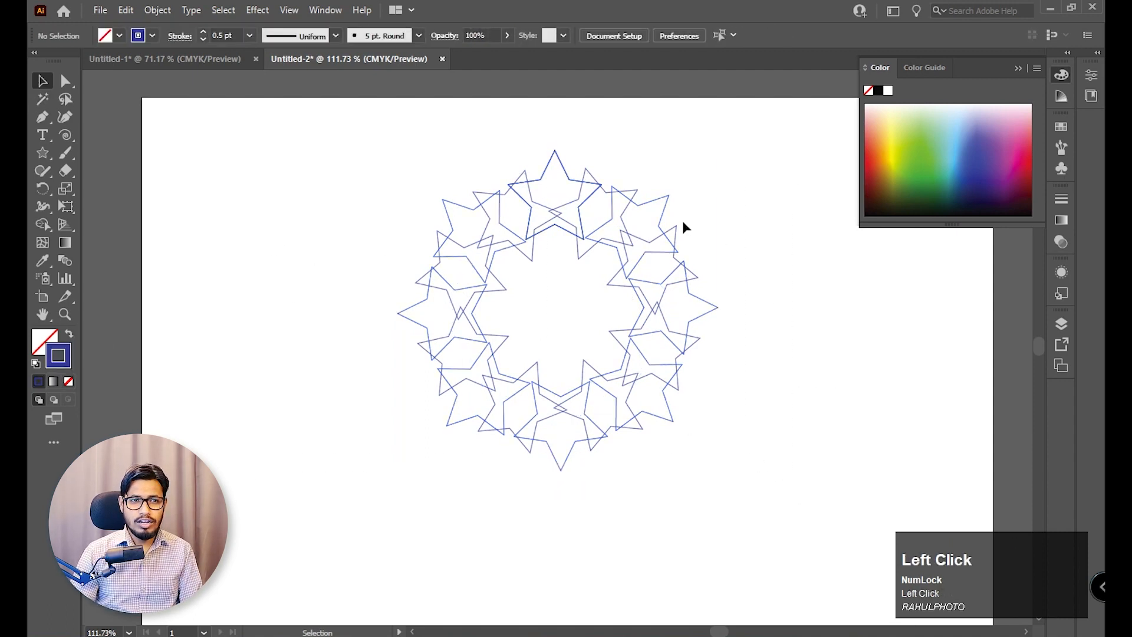
drag(742, 199, 357, 468)
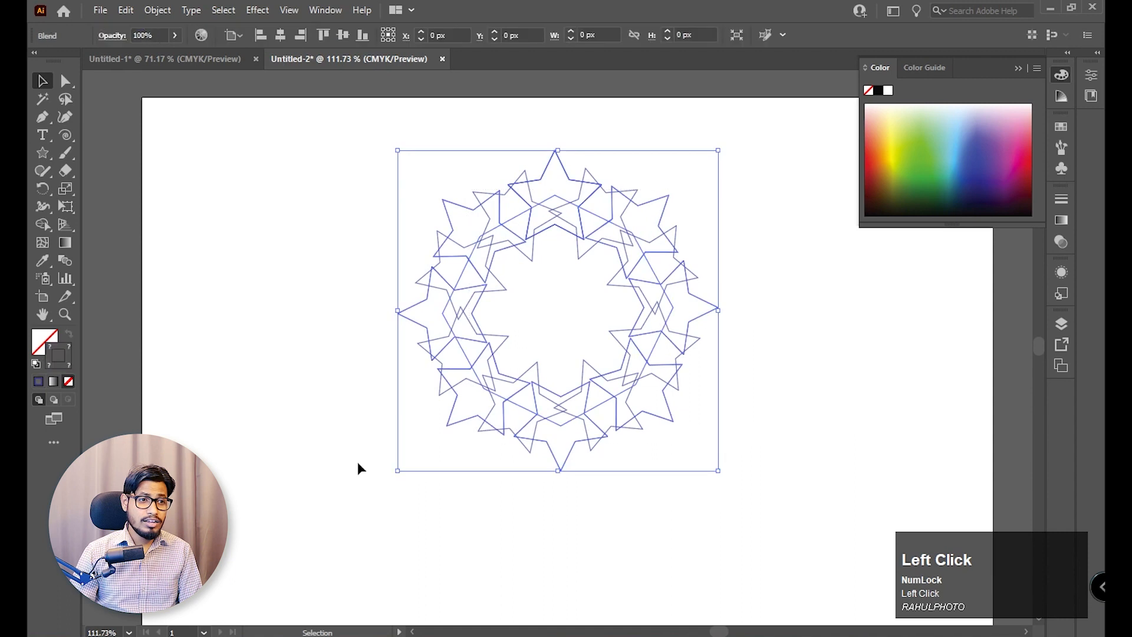
double_click(65, 260)
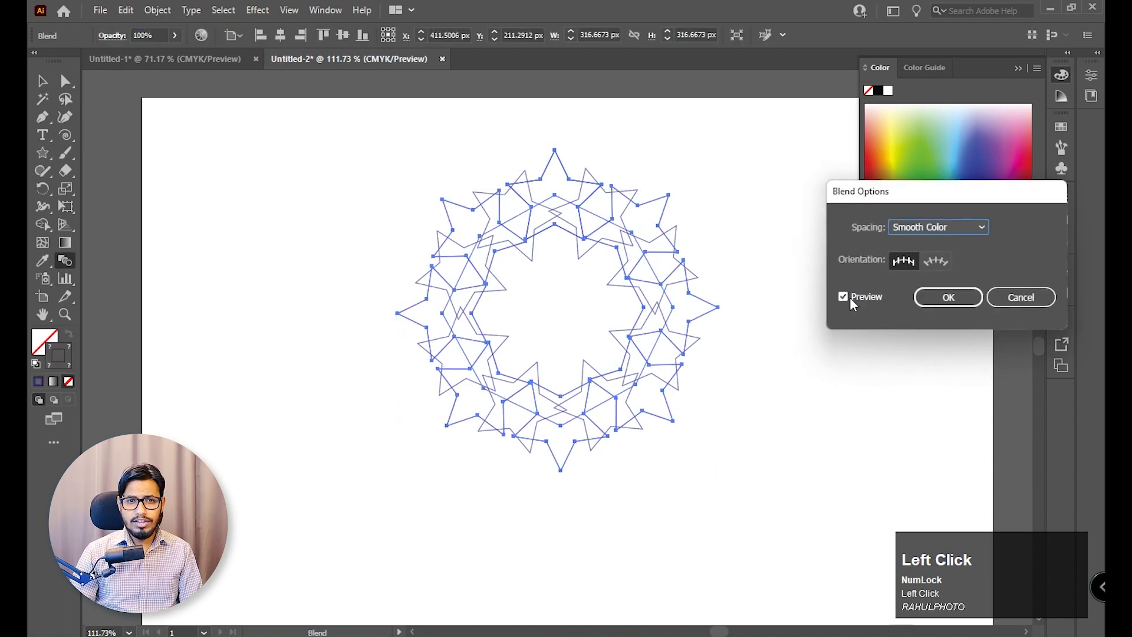
click(943, 228)
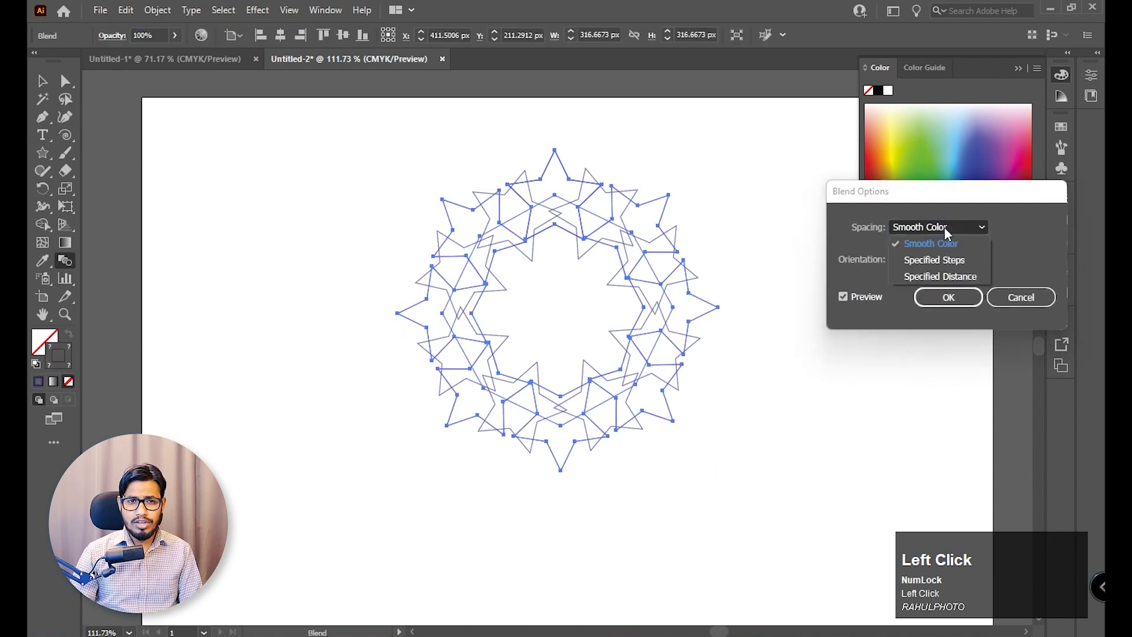
click(942, 255)
scroll(1009, 227, up, 10)
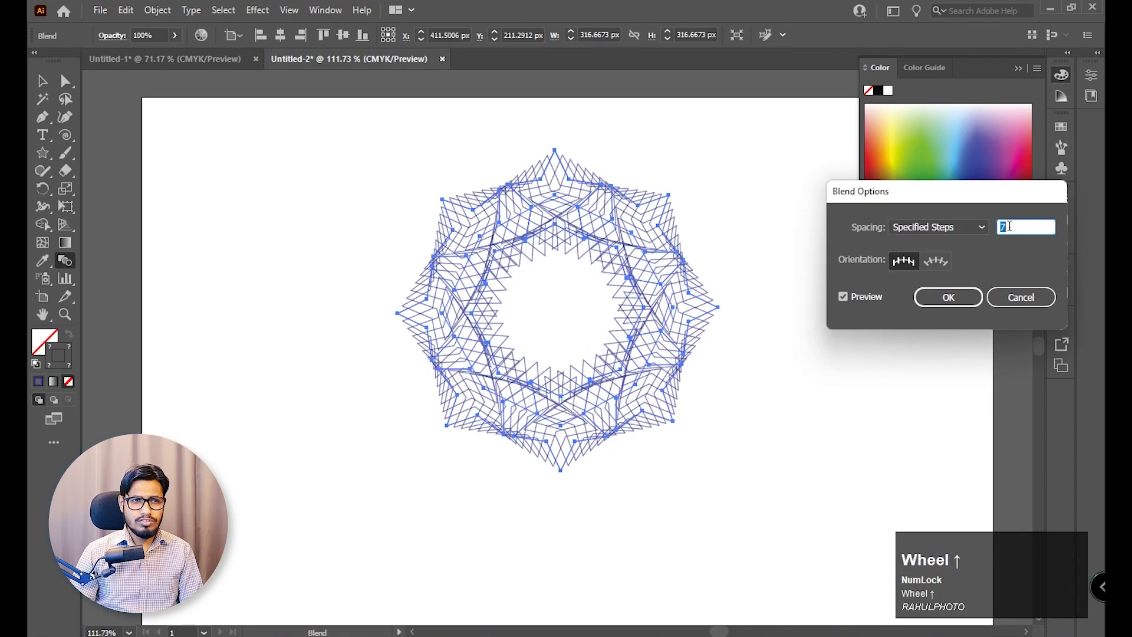
scroll(1009, 227, up, 20)
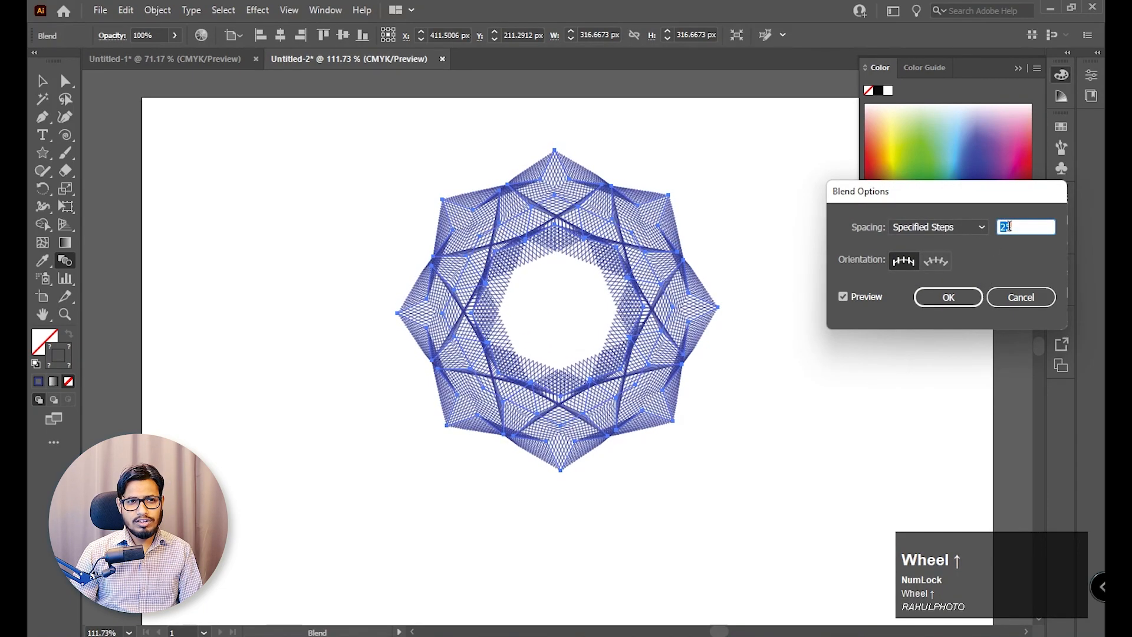
scroll(979, 283, up, 1)
click(949, 296)
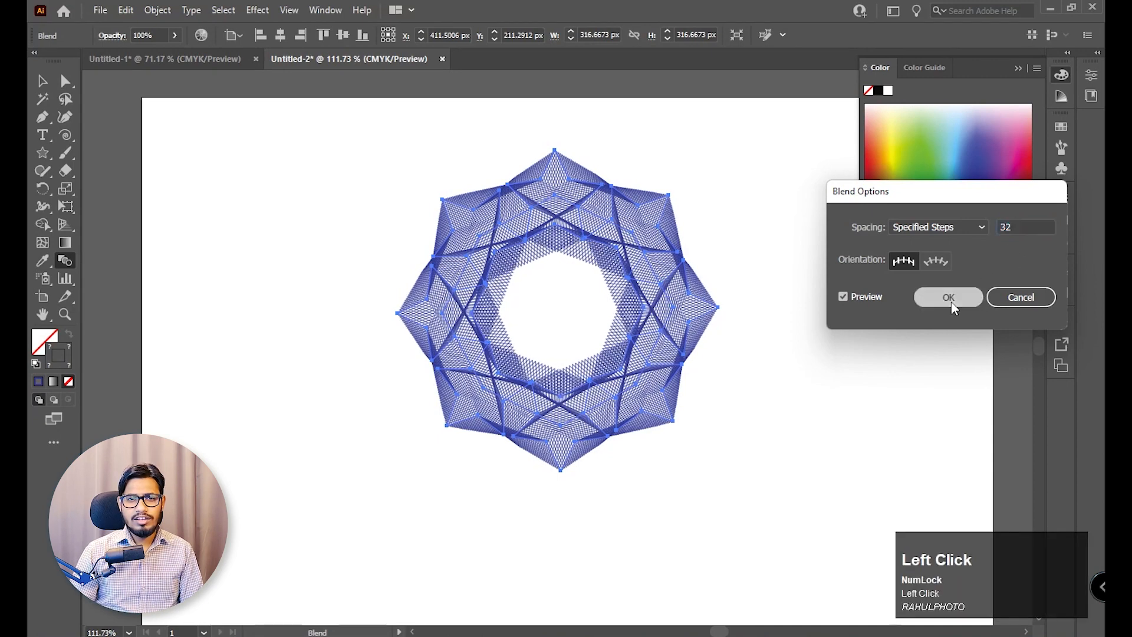
click(45, 82)
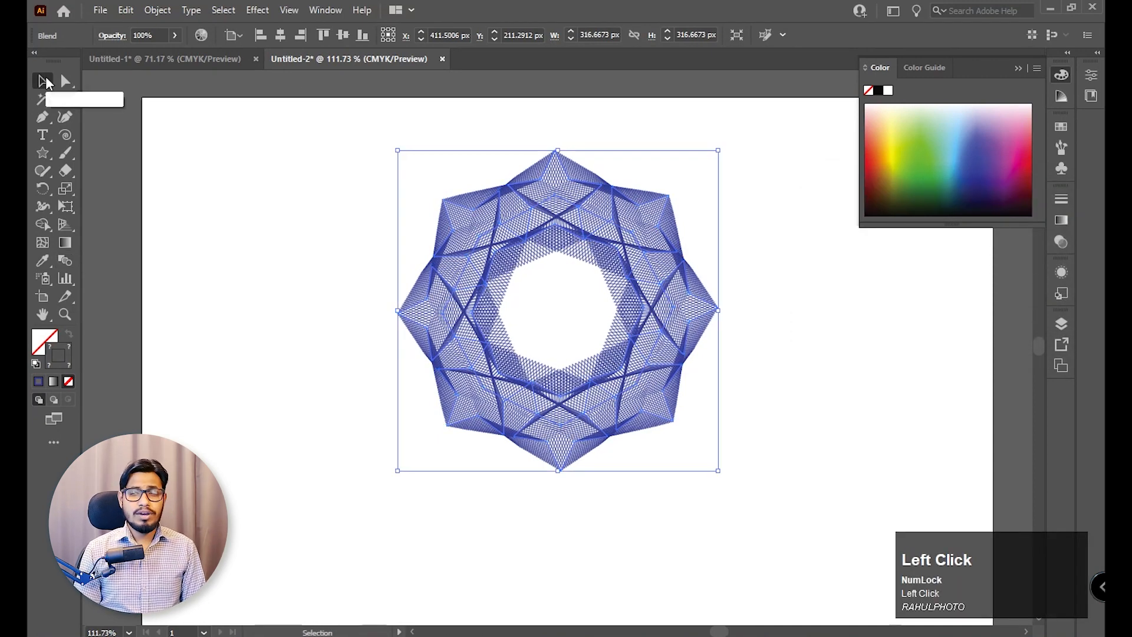
click(796, 389)
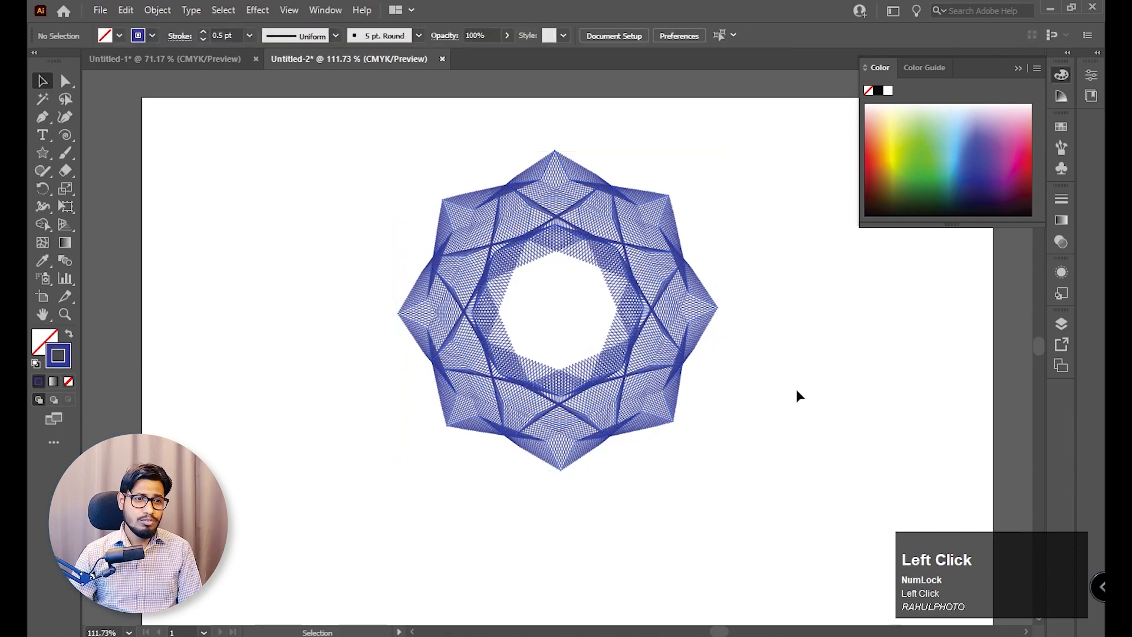
Directly select the right star within the blend and recolor its stroke to light blue.
key(z)
click(504, 235)
drag(504, 234, 569, 277)
key(space)
drag(820, 411, 779, 372)
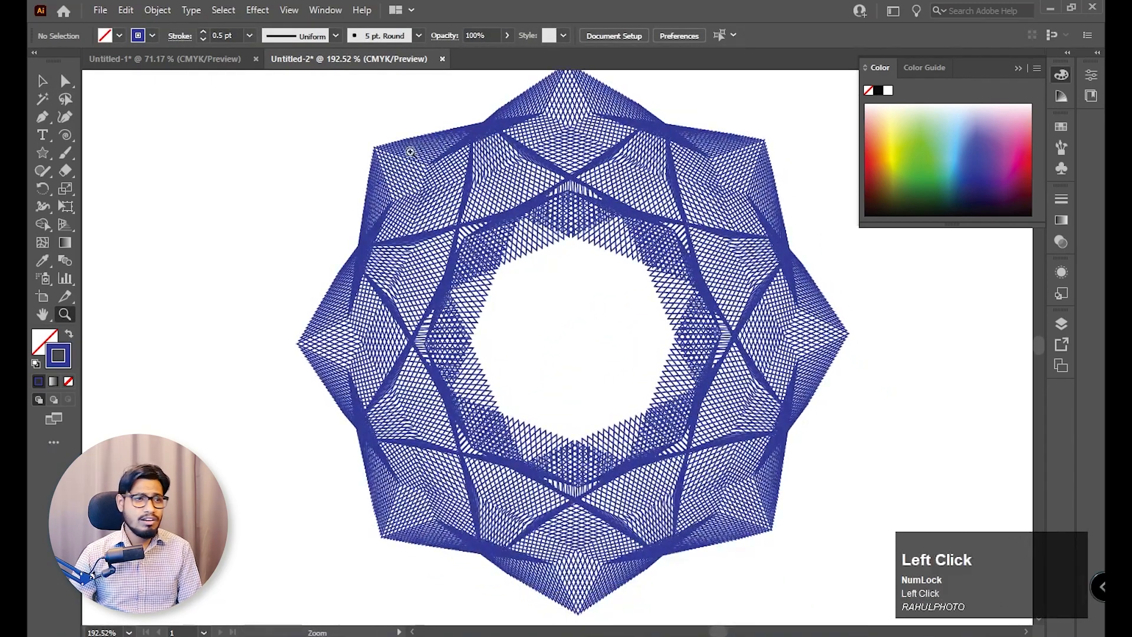
key(space)
drag(760, 255, 702, 260)
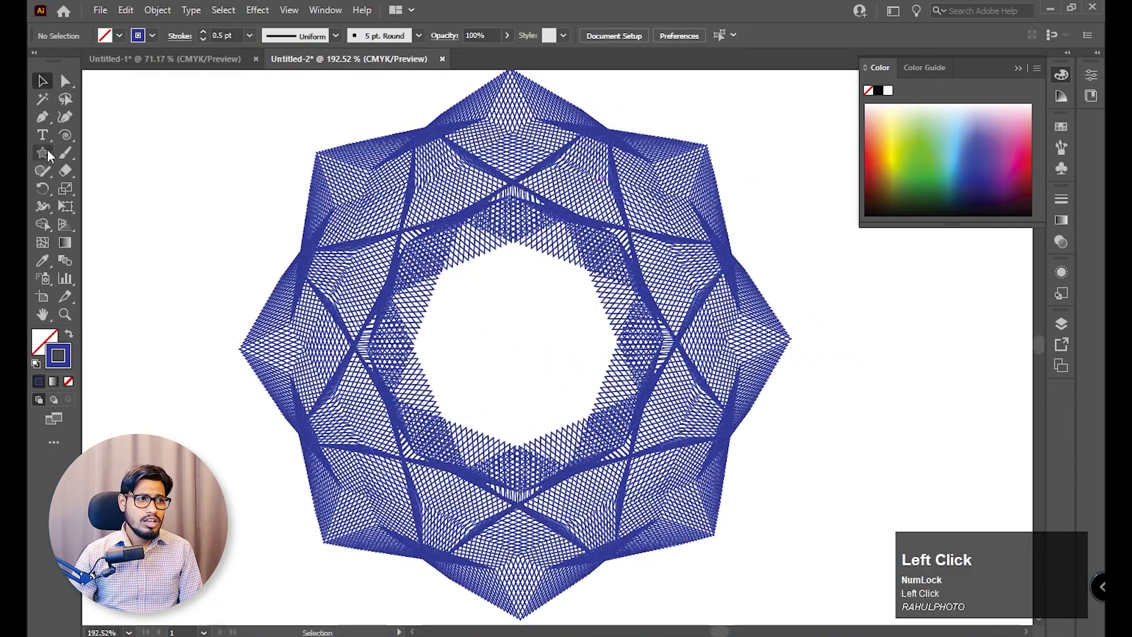
click(42, 81)
click(65, 82)
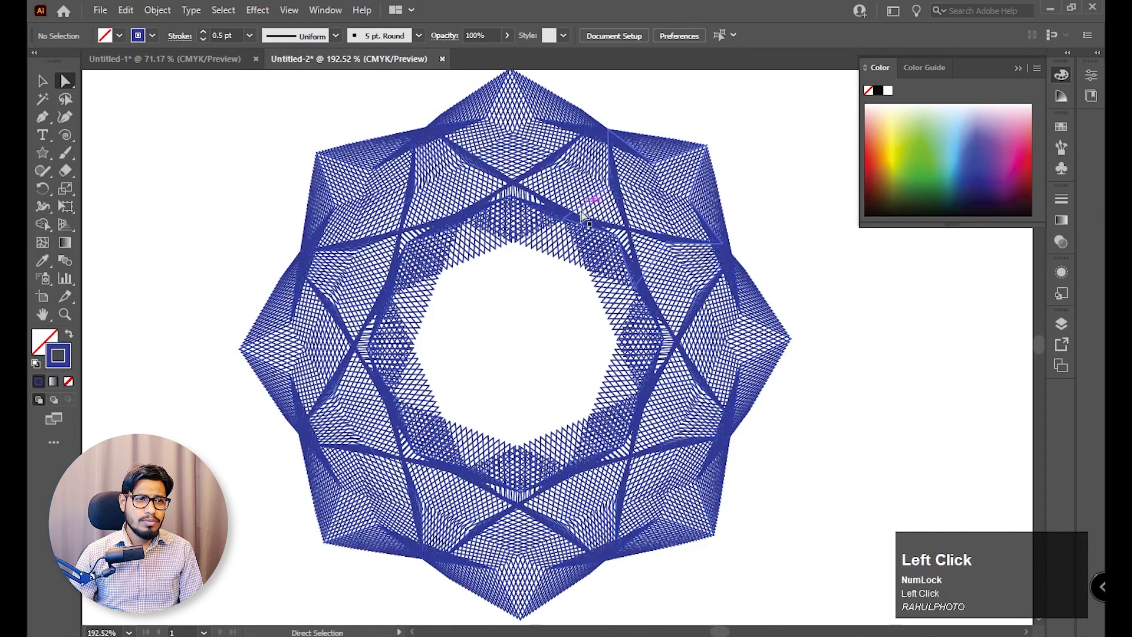
click(573, 220)
click(914, 331)
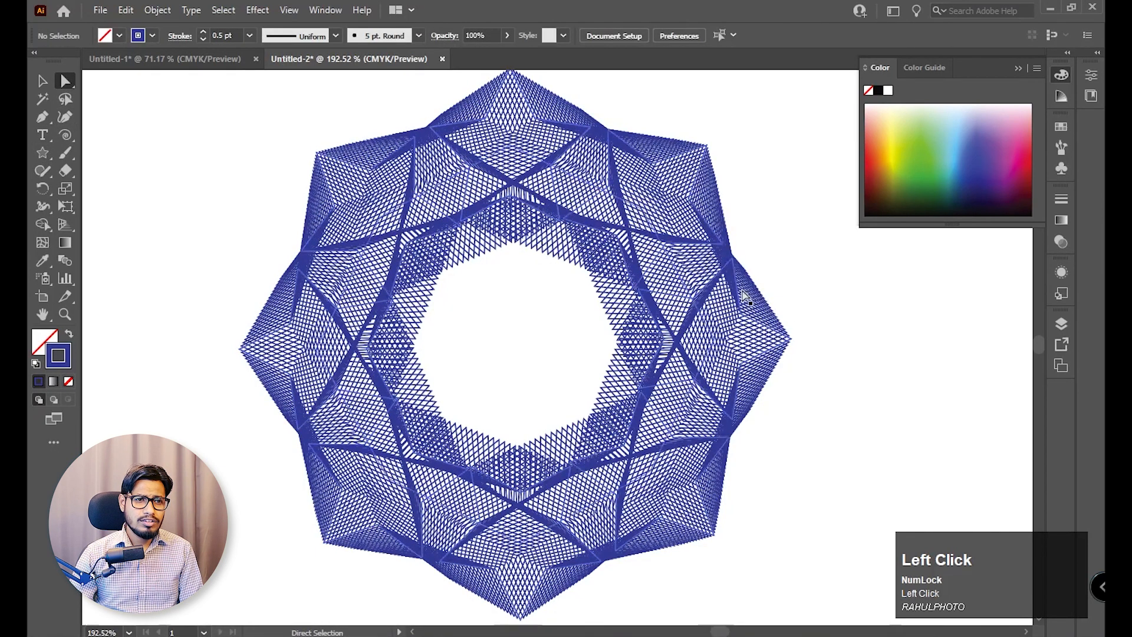
click(791, 339)
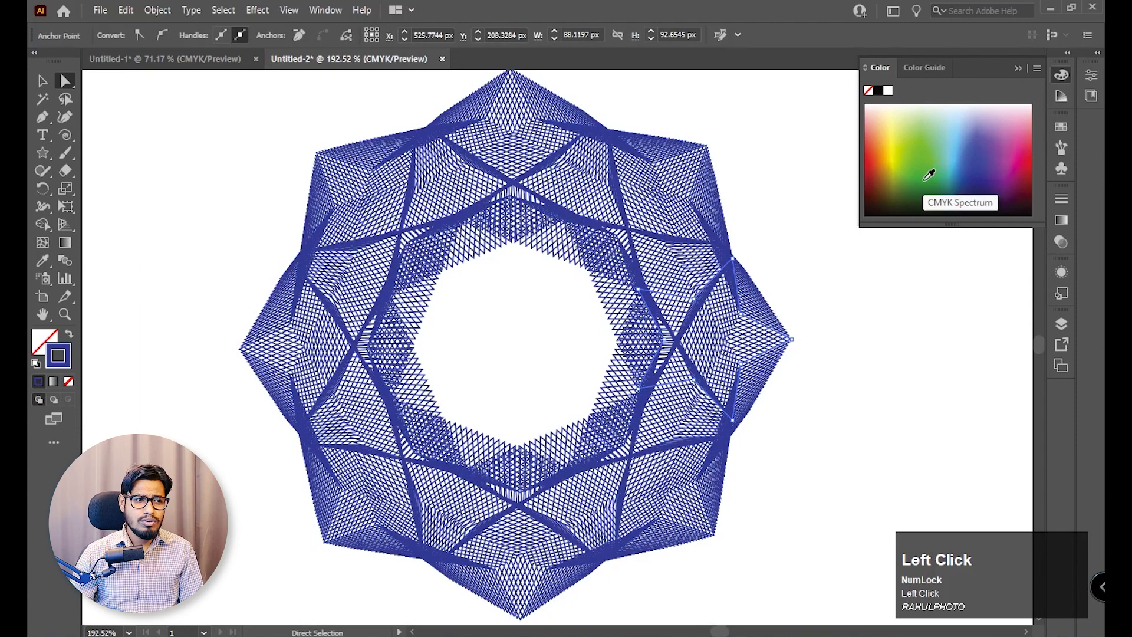
click(952, 156)
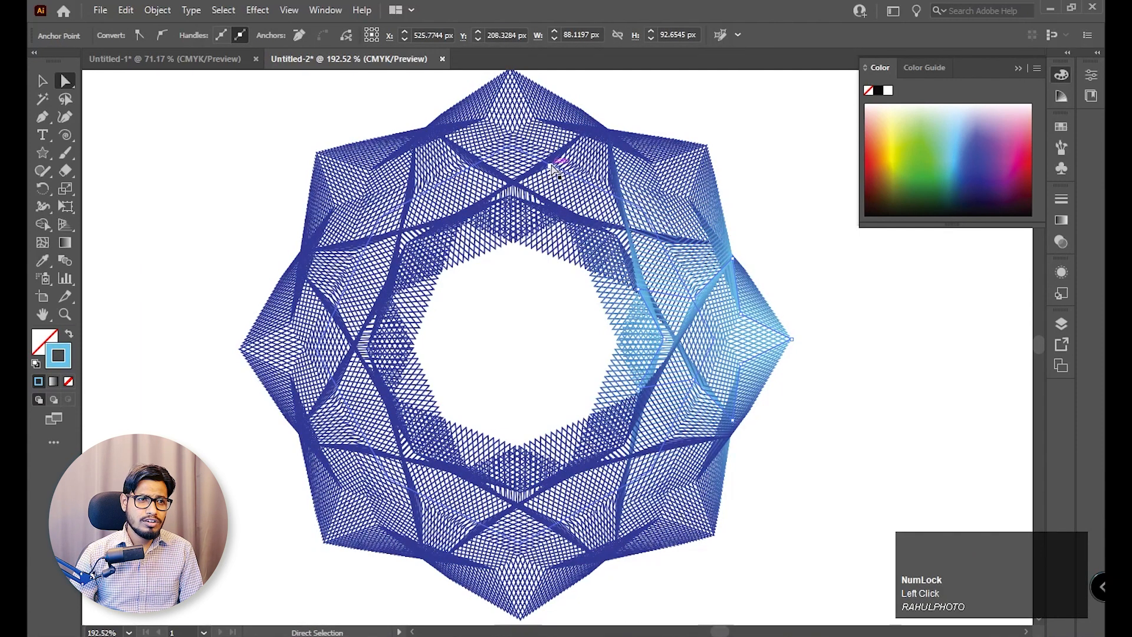
Recolor the strokes of the blend's top star to crimson and its lower-right star to yellow.
click(565, 163)
click(575, 158)
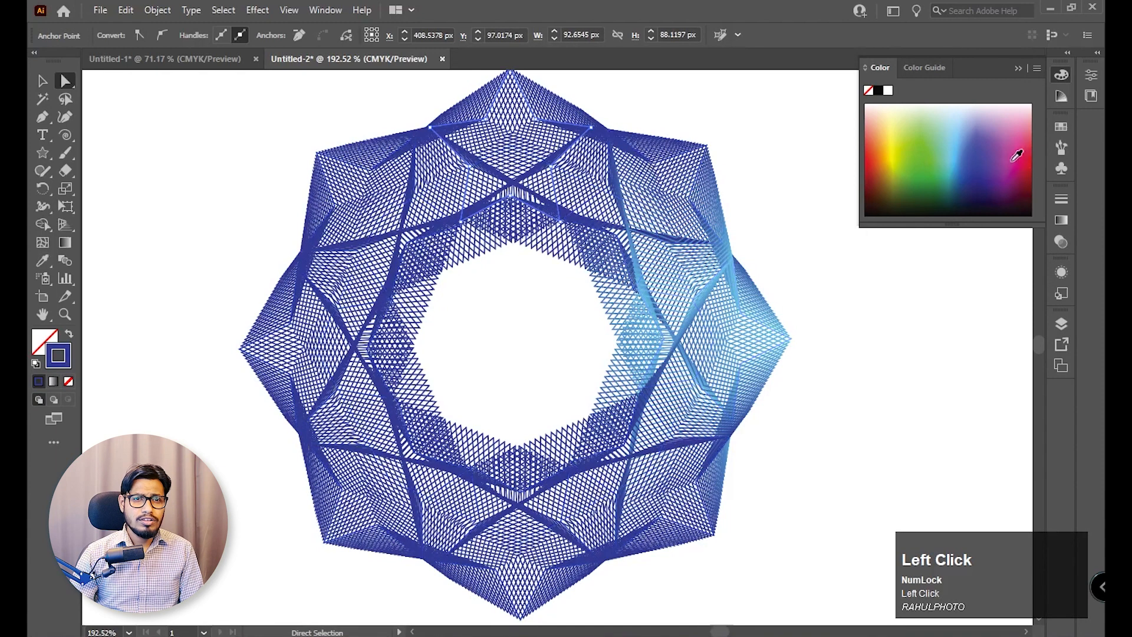
click(1021, 171)
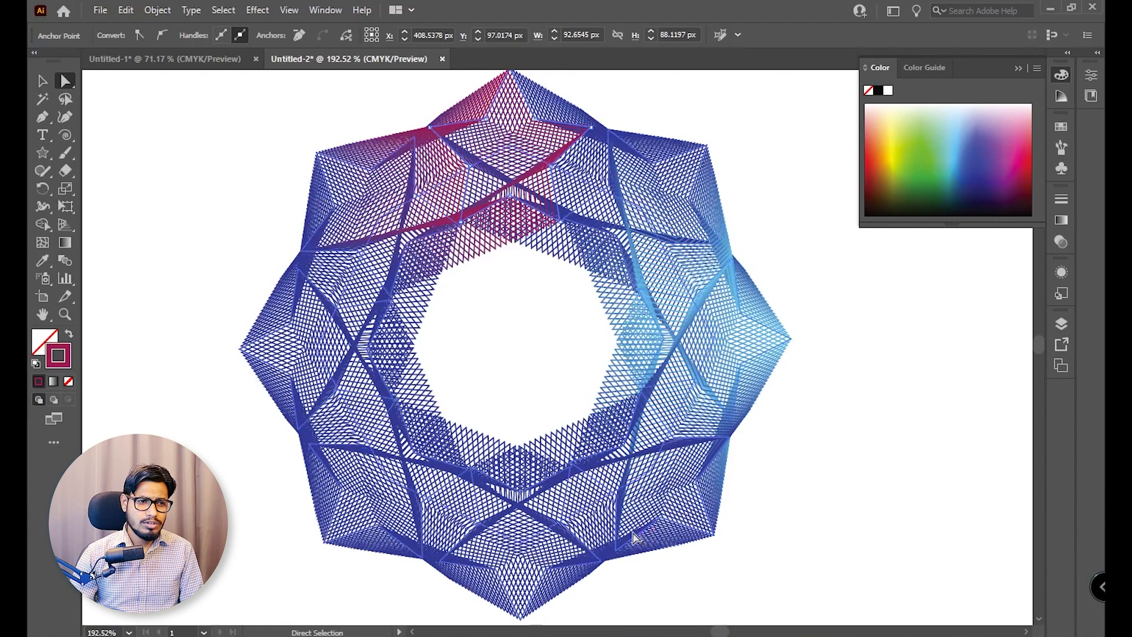
click(636, 540)
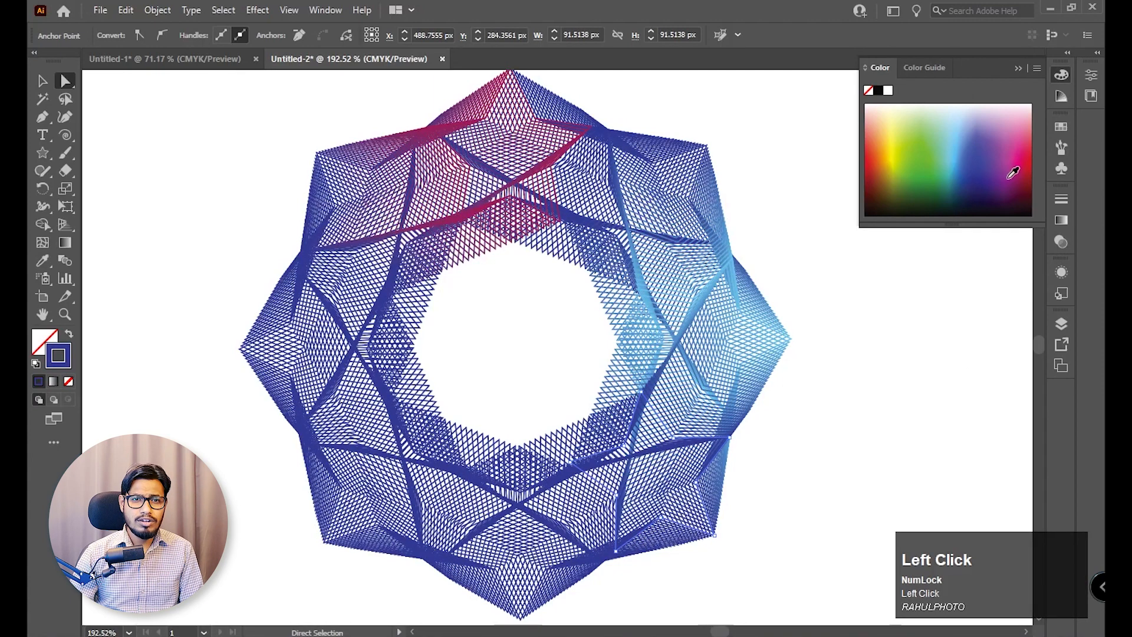
click(894, 158)
Recolor the strokes of the blend's bottom star to brick red and its lower-left star to magenta.
key(space)
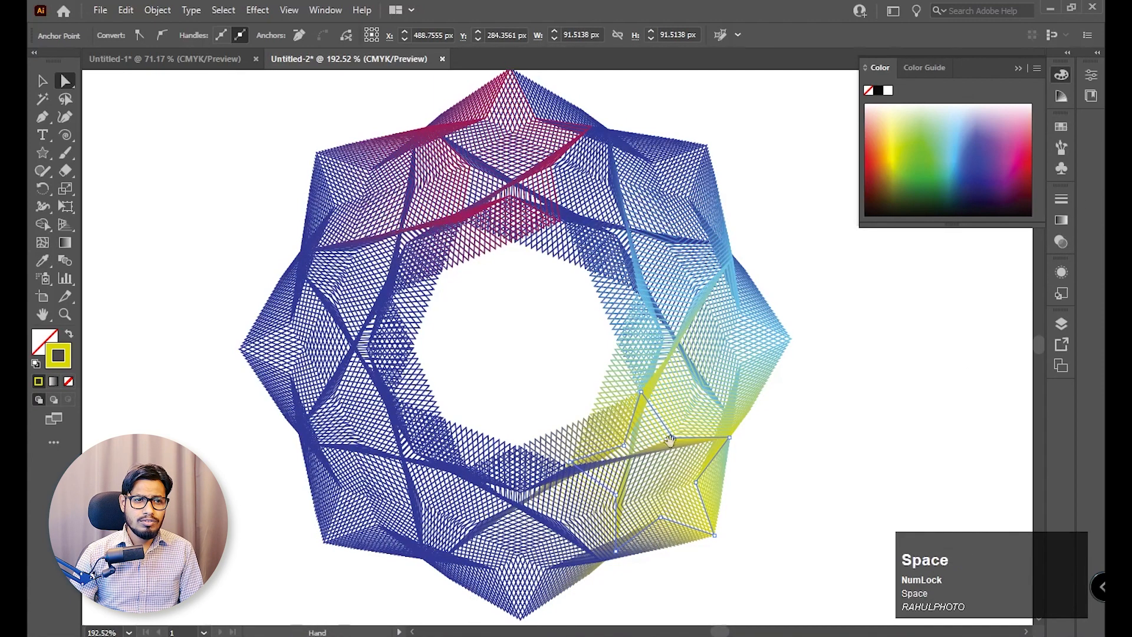
drag(671, 441, 744, 294)
click(537, 396)
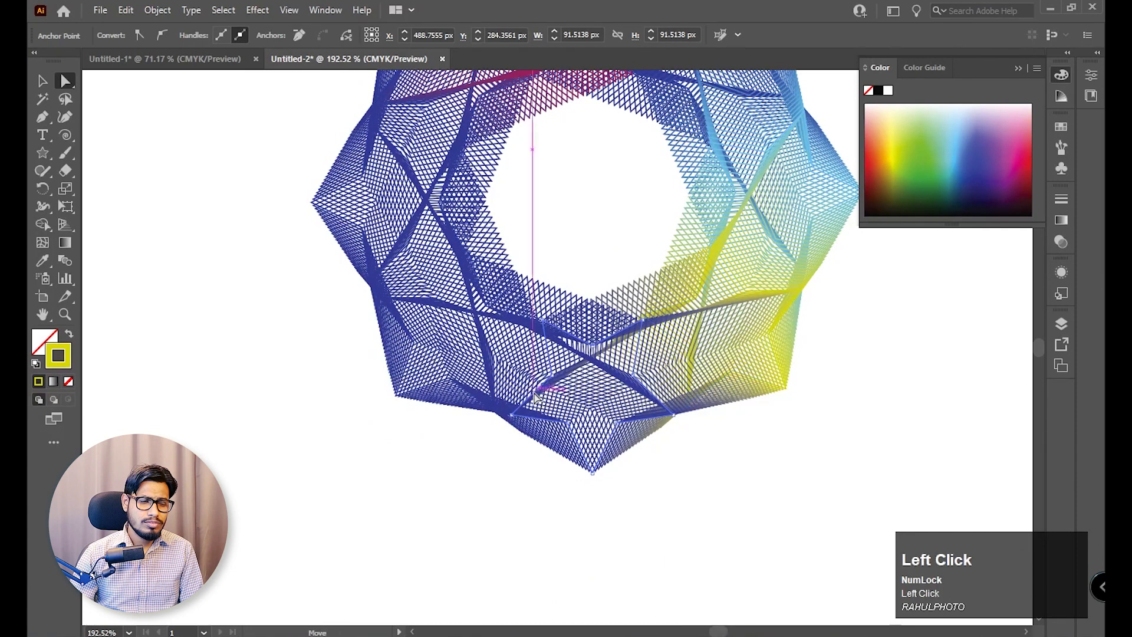
click(876, 169)
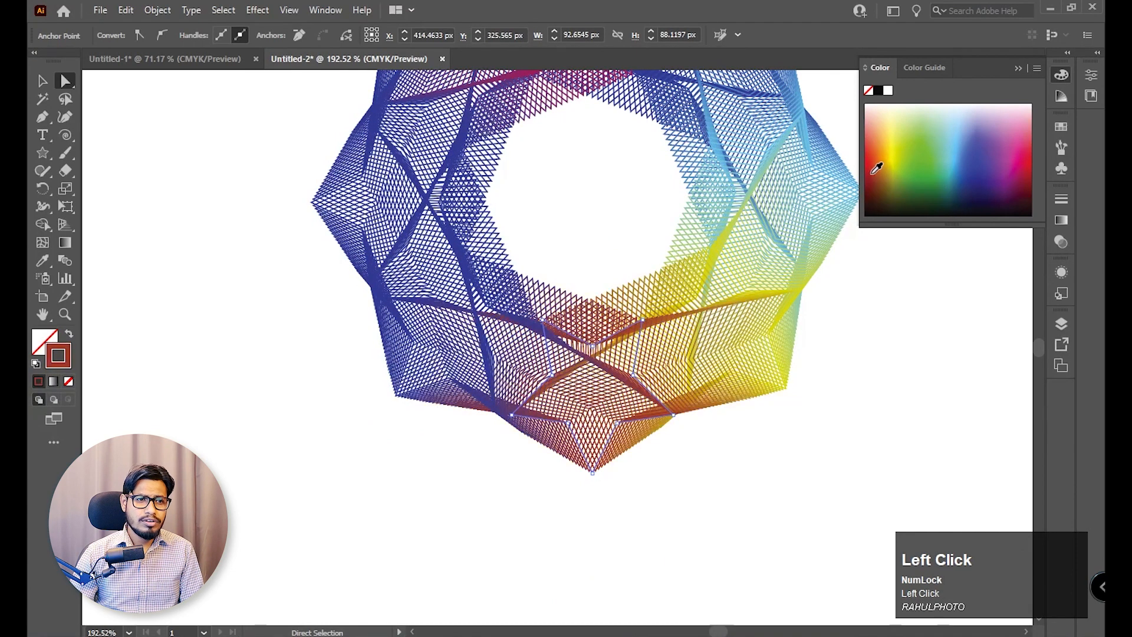
click(404, 307)
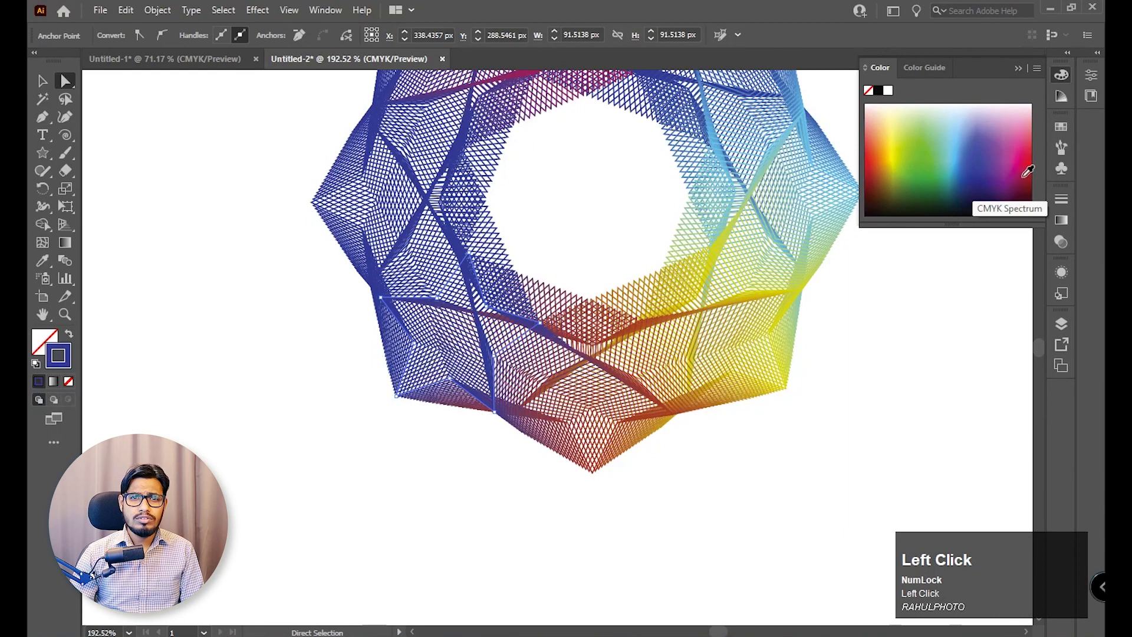
click(1016, 164)
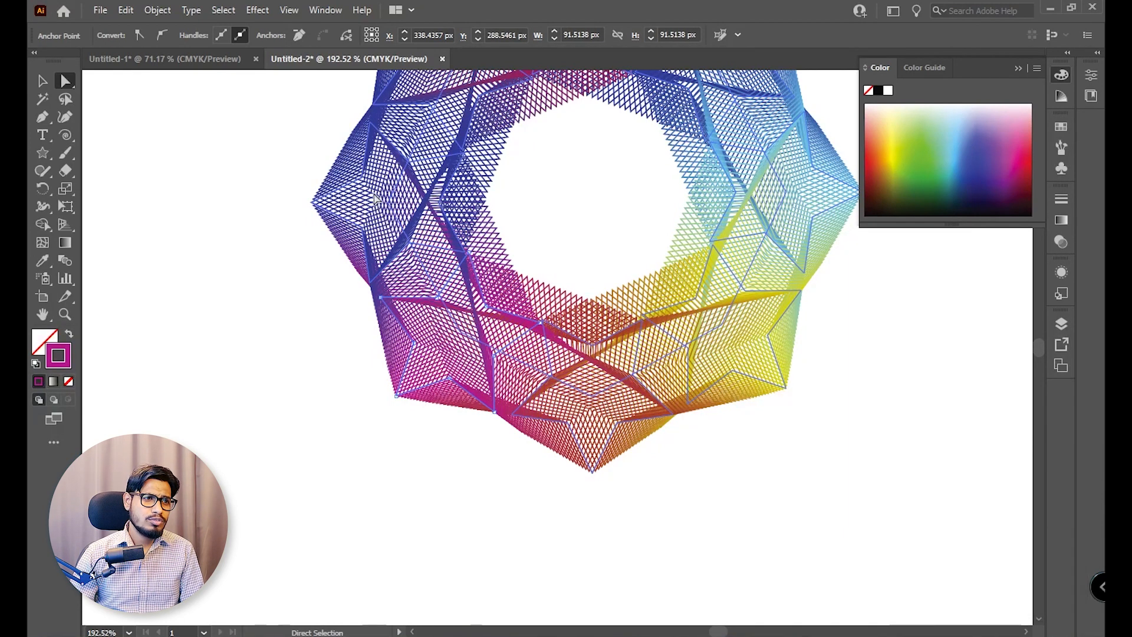
Recolor the strokes of the blend's left star to light blue and its upper-left star to green, and deselect.
click(364, 183)
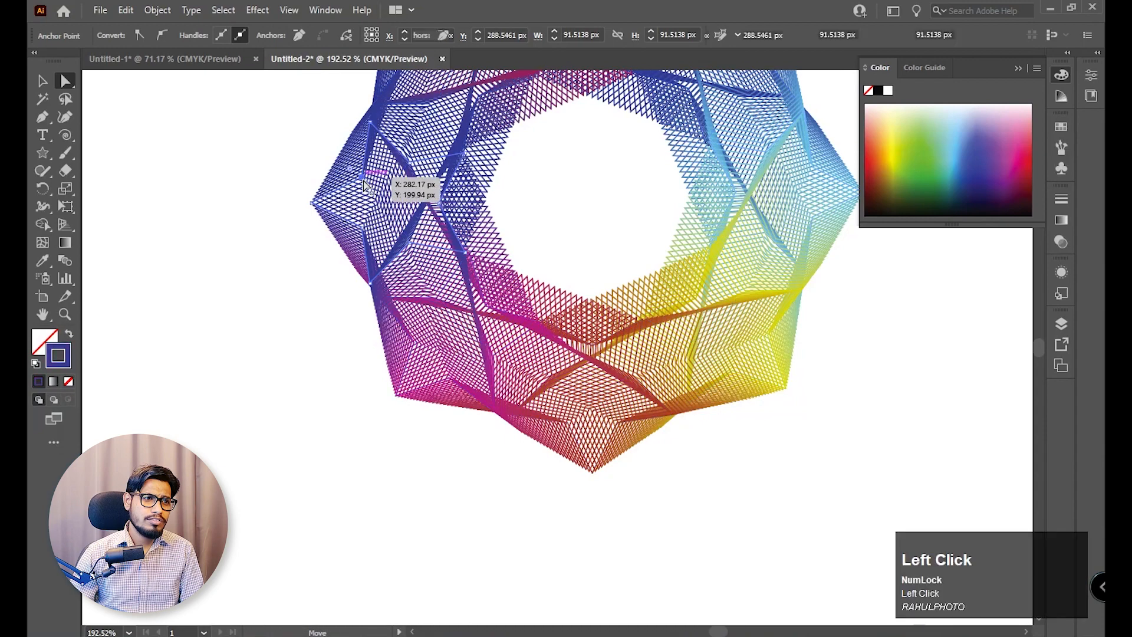
click(960, 154)
drag(515, 208, 497, 367)
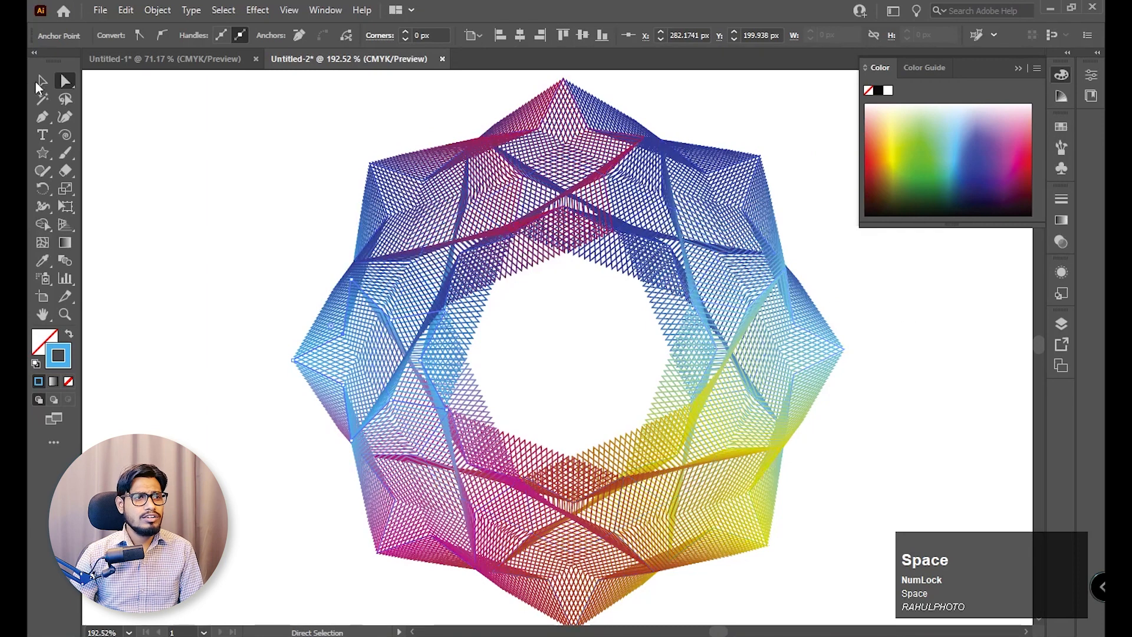
click(379, 236)
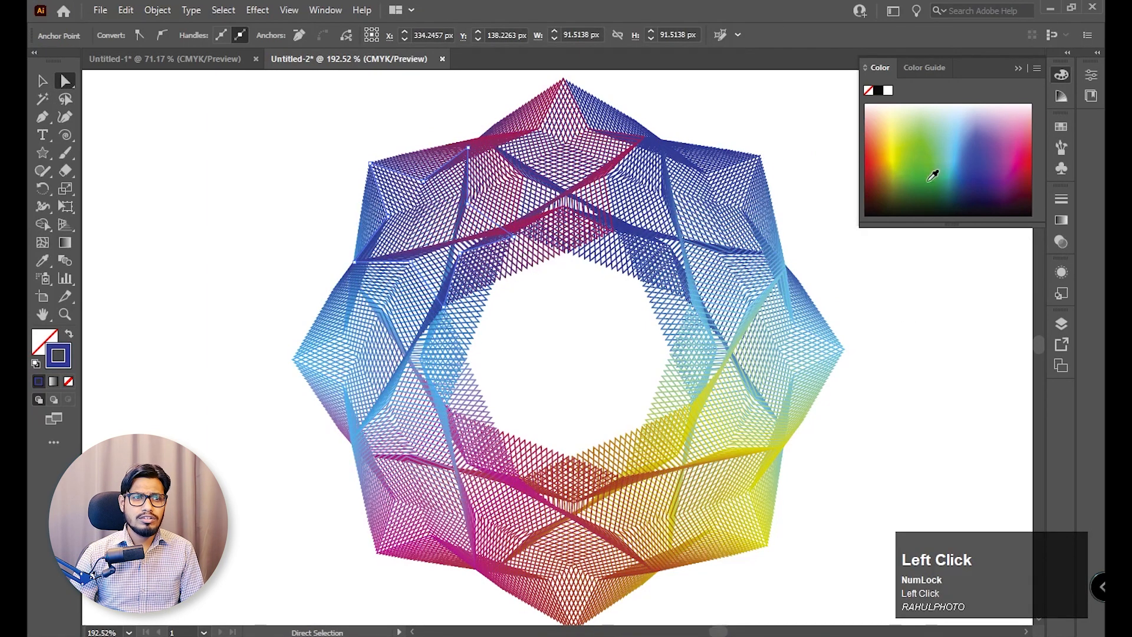
click(932, 177)
click(43, 81)
click(210, 196)
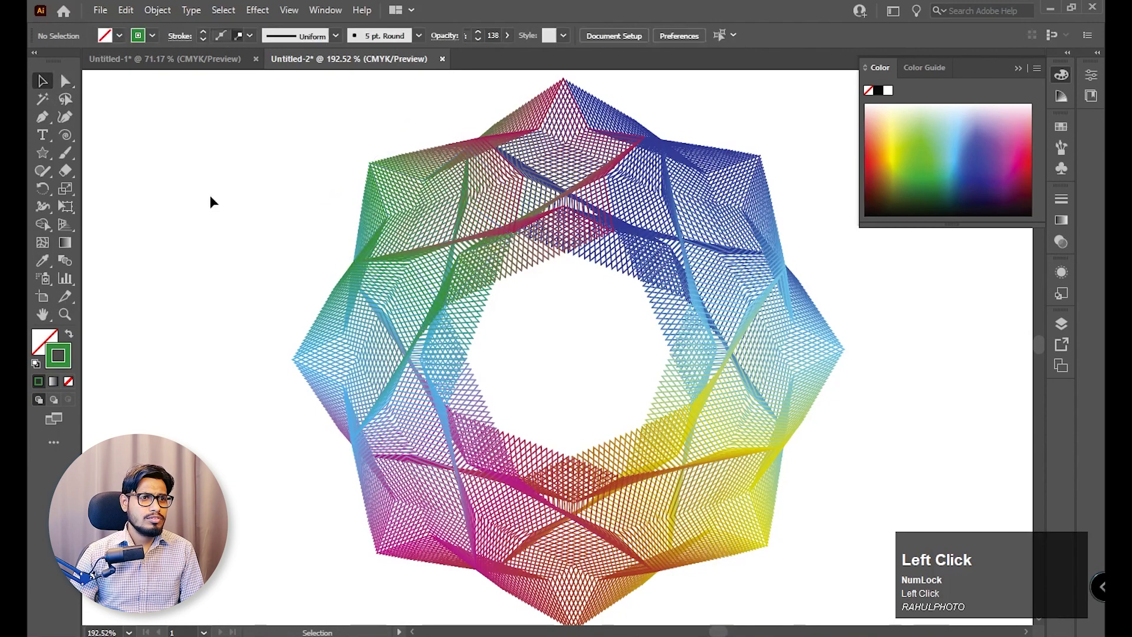
Set the multicolored star blend to 41 specified steps and deselect it.
key(z)
drag(754, 394, 683, 410)
key(space)
drag(848, 447, 836, 410)
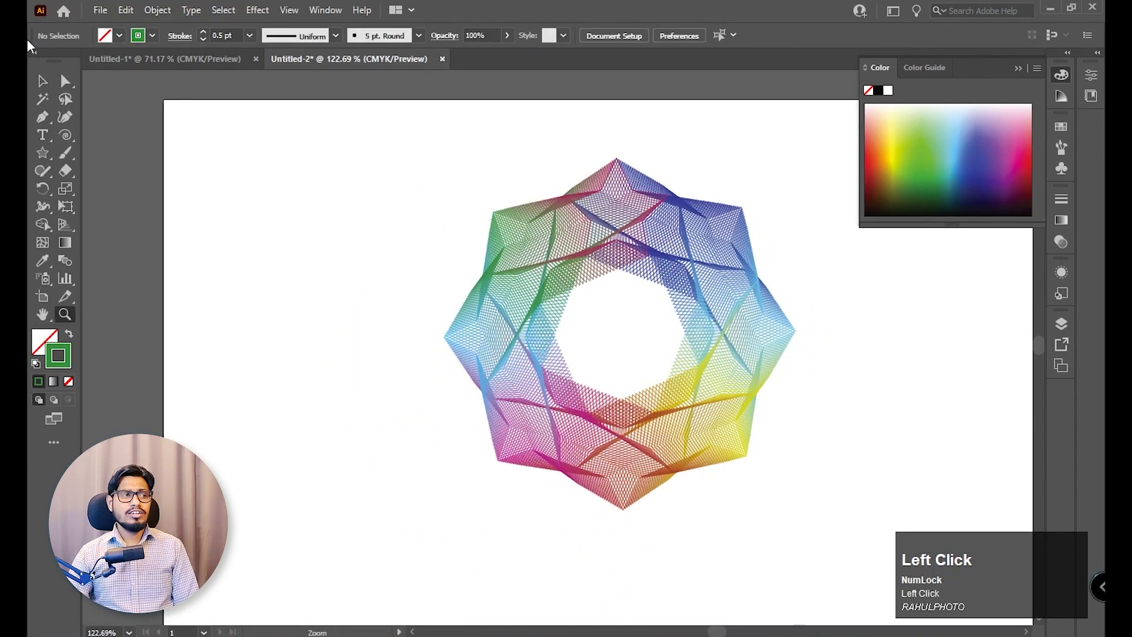
drag(379, 177, 835, 491)
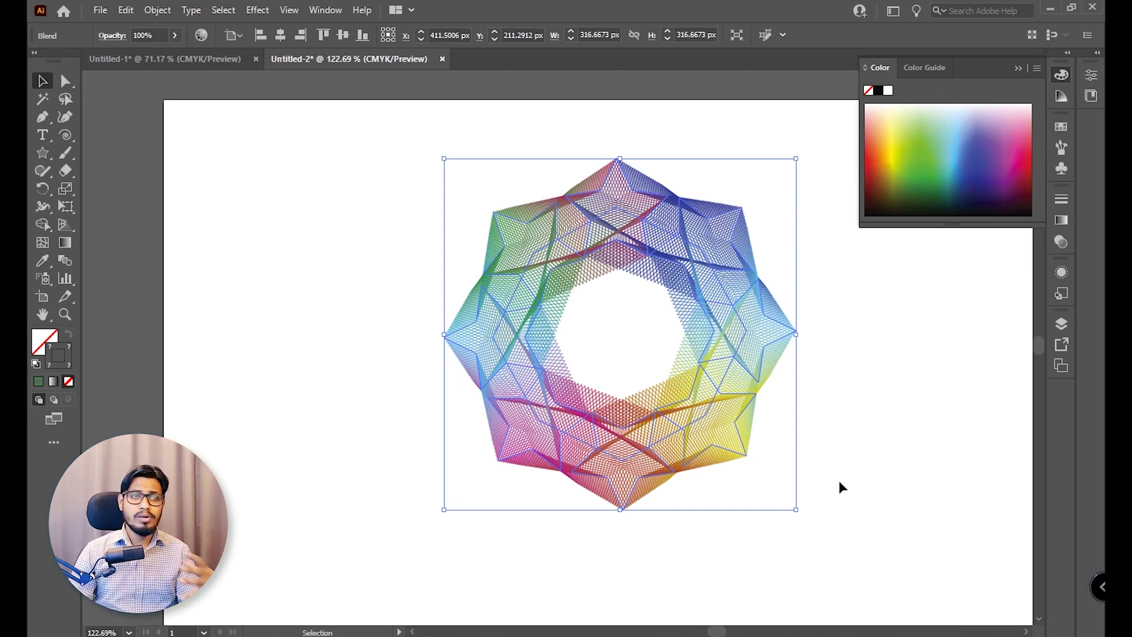
double_click(61, 261)
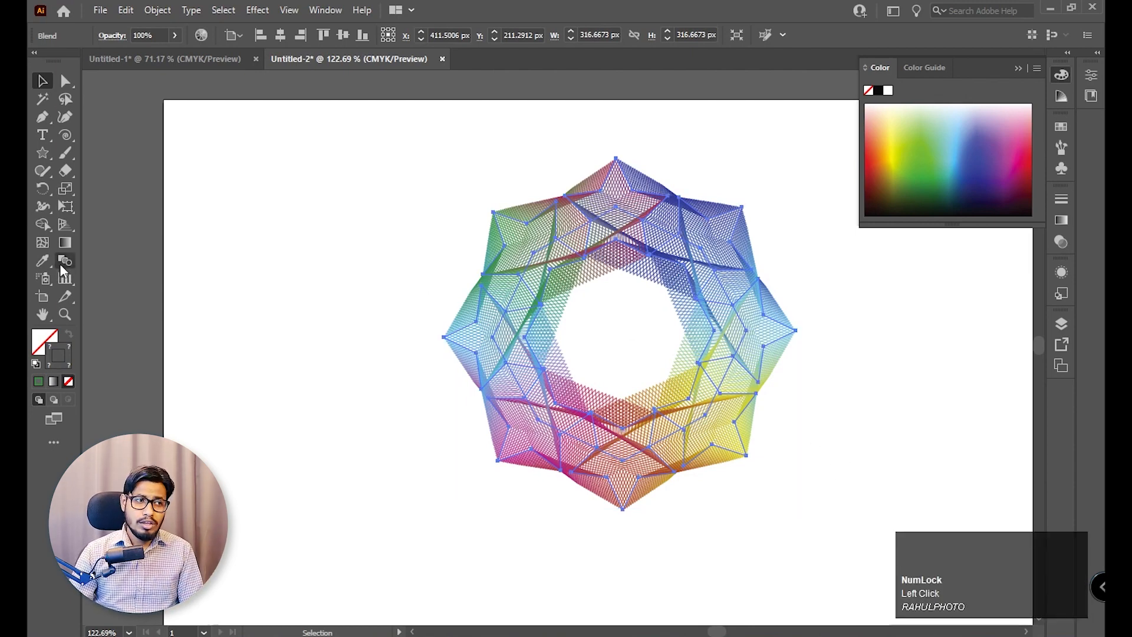
click(1022, 227)
scroll(1022, 227, up, 11)
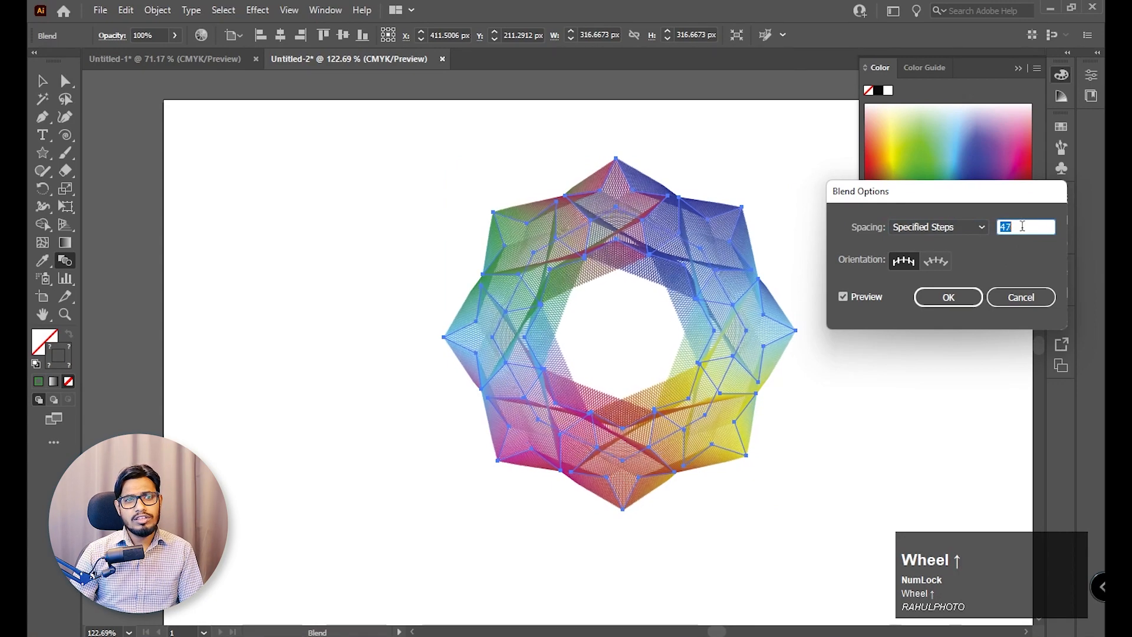
scroll(1022, 227, down, 7)
scroll(1023, 226, up, 2)
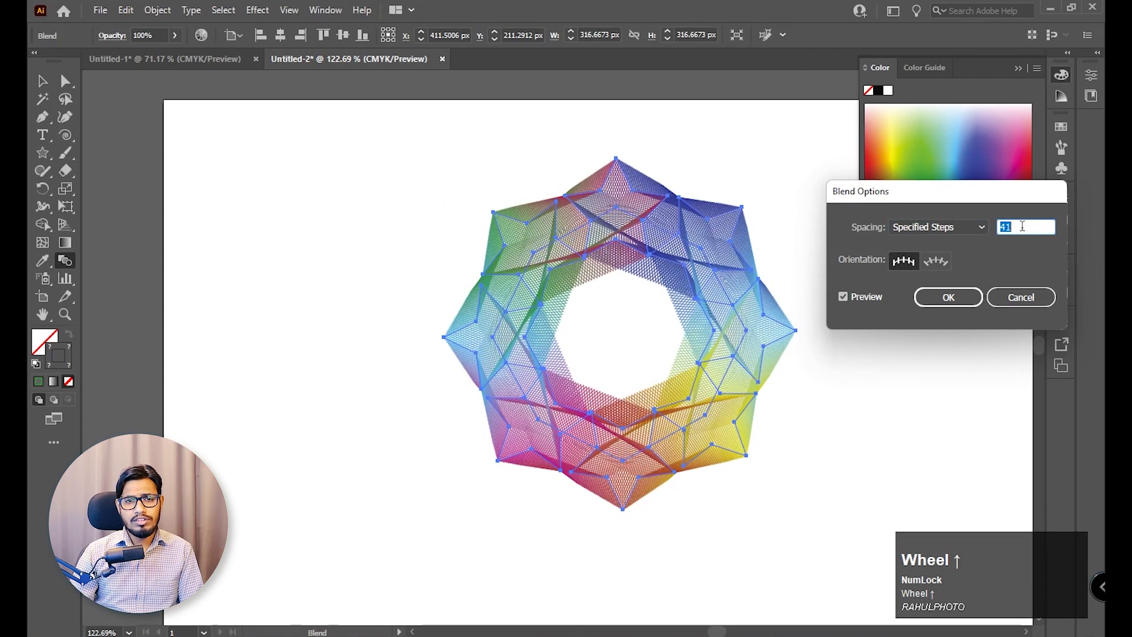
click(948, 297)
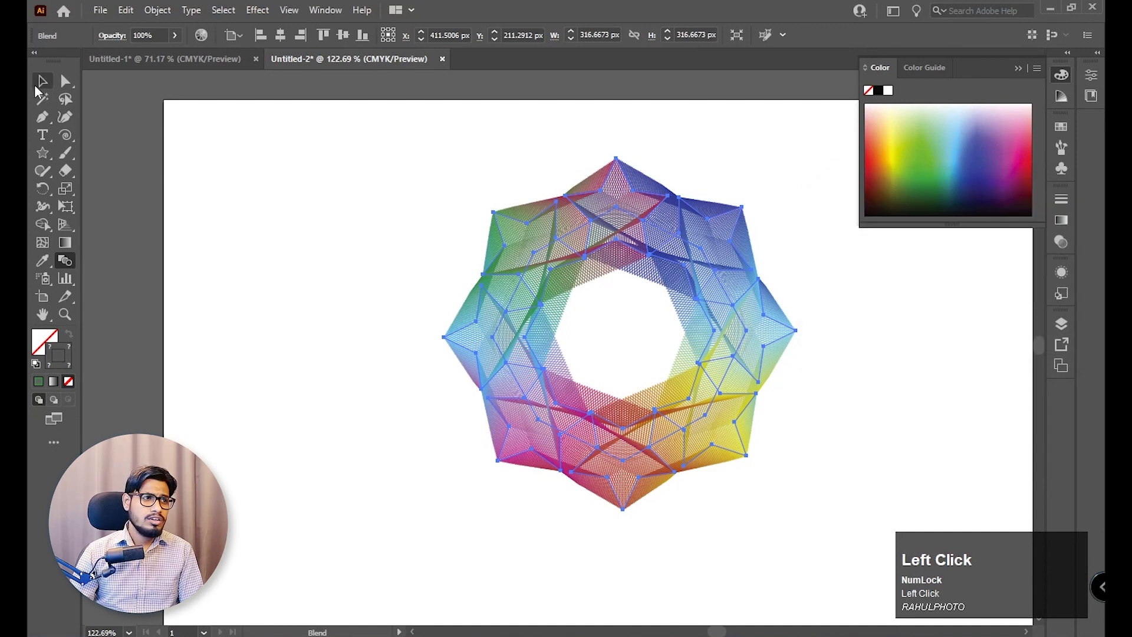
click(41, 82)
click(277, 159)
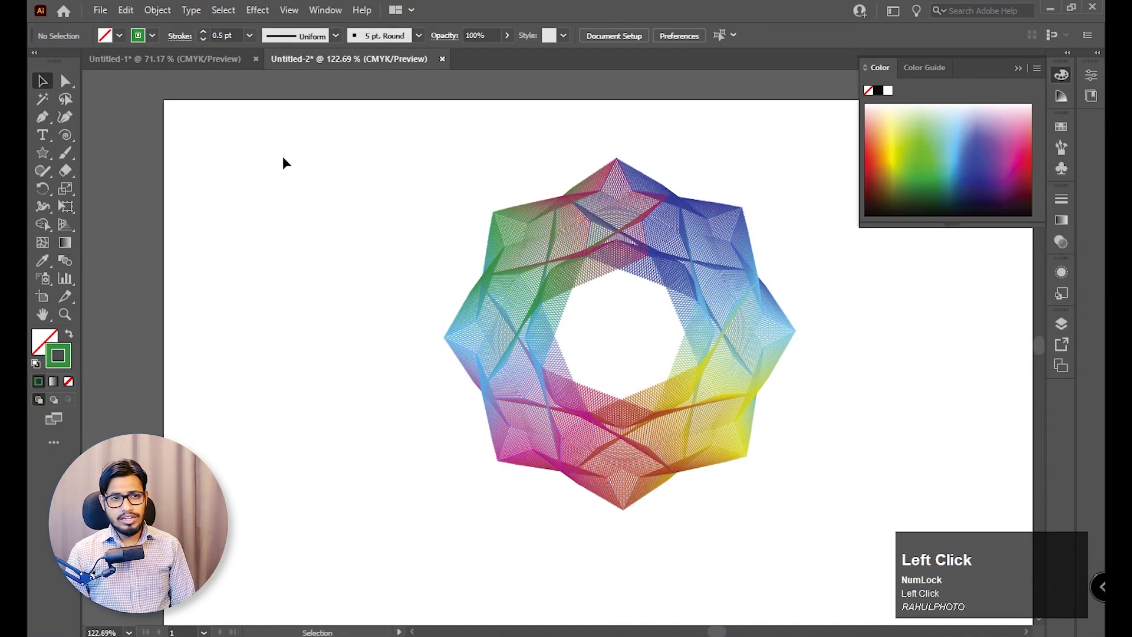
Delete the star blend and draw a tall, narrow ellipse in the upper middle of the artboard.
drag(289, 146, 746, 527)
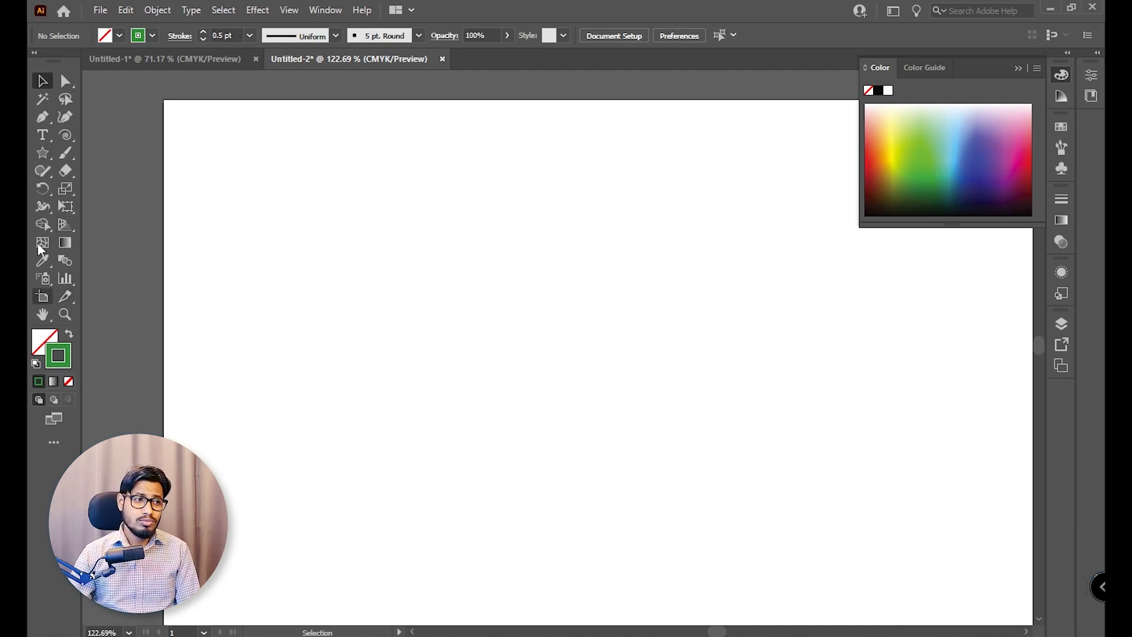
right_click(41, 154)
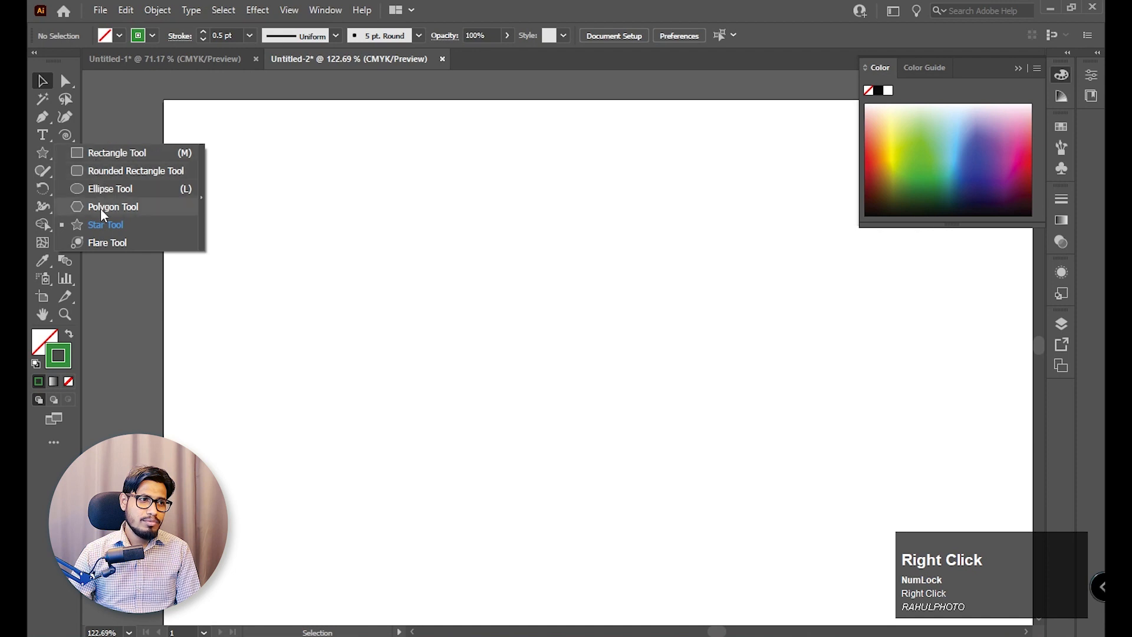
click(111, 190)
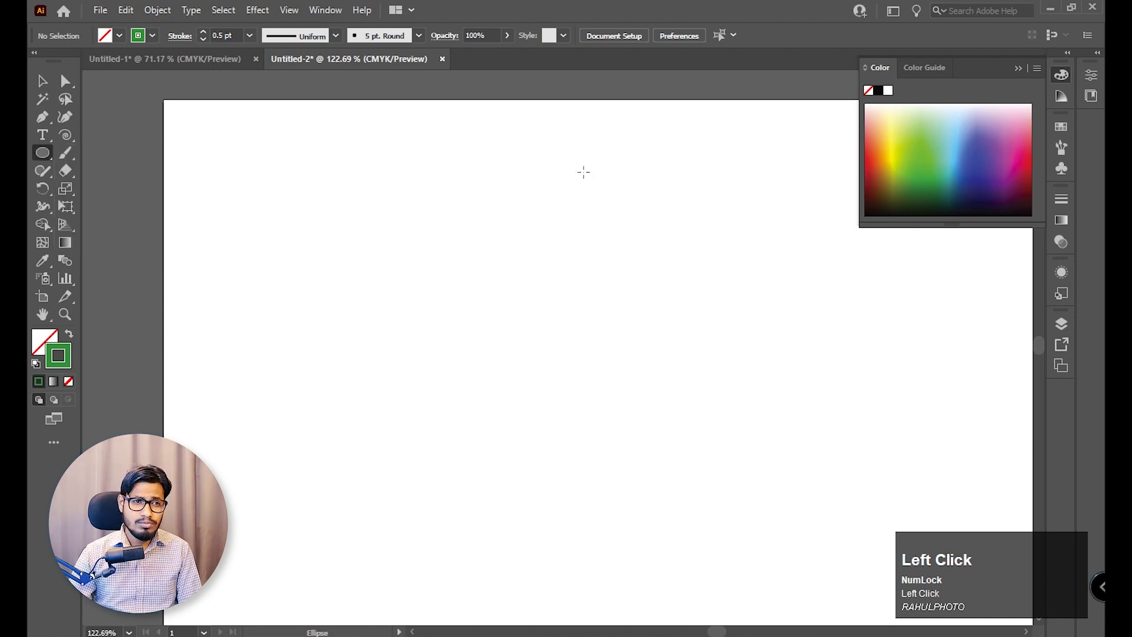
drag(583, 172, 611, 298)
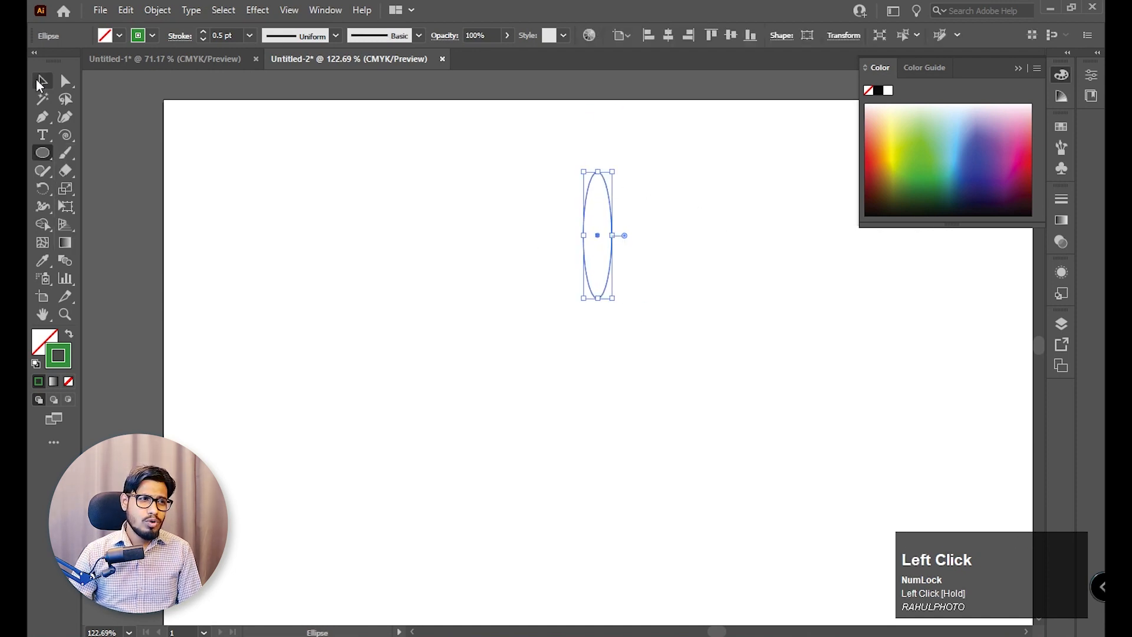
click(37, 84)
drag(606, 242, 667, 257)
key(ctrl+z)
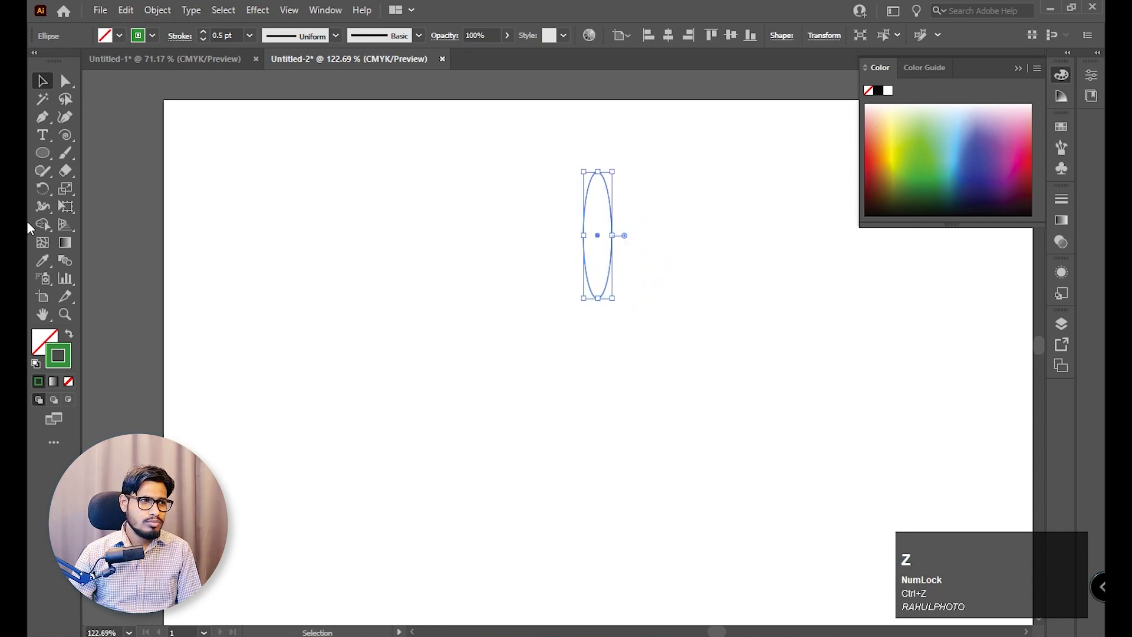
Rotate copies of the ellipse around a point just below it, repeating the transformation to form an evenly spaced ring of eight.
click(43, 189)
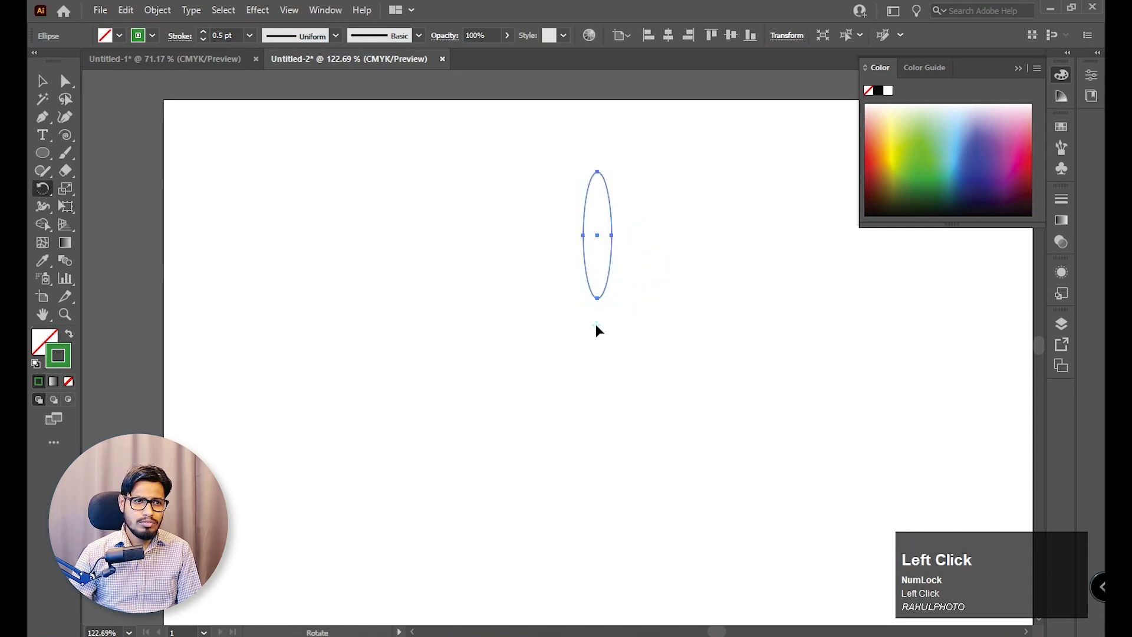
drag(597, 235, 646, 246)
key(ctrl+d)
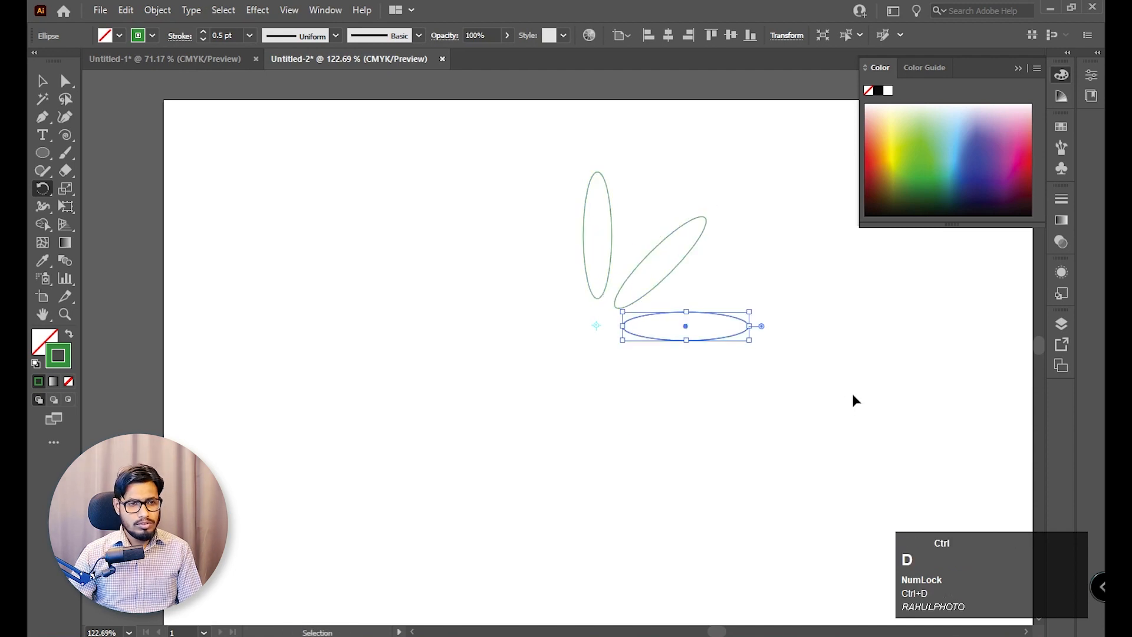
key(ctrl+d)
key(ctrl+d)
key(ctrl+d)
key(ctrl+d)
key(ctrl+d)
key(ctrl+d)
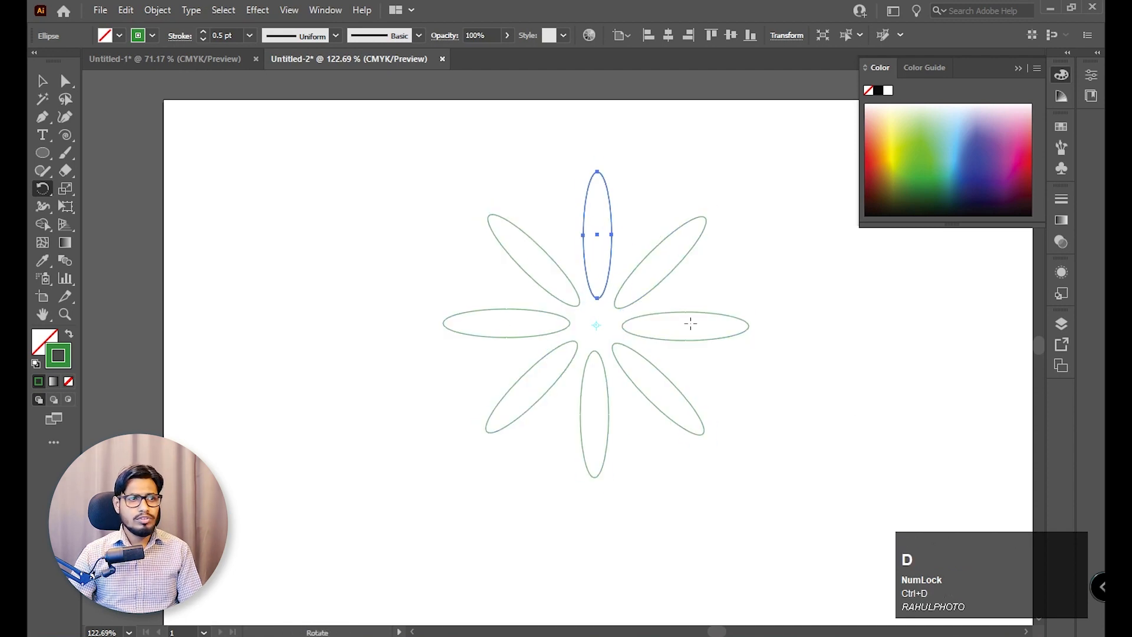
Blend the ring of green ellipses and undo the blend.
click(43, 80)
drag(316, 171, 767, 475)
key(ctrl)
key(ctrl+alt+b)
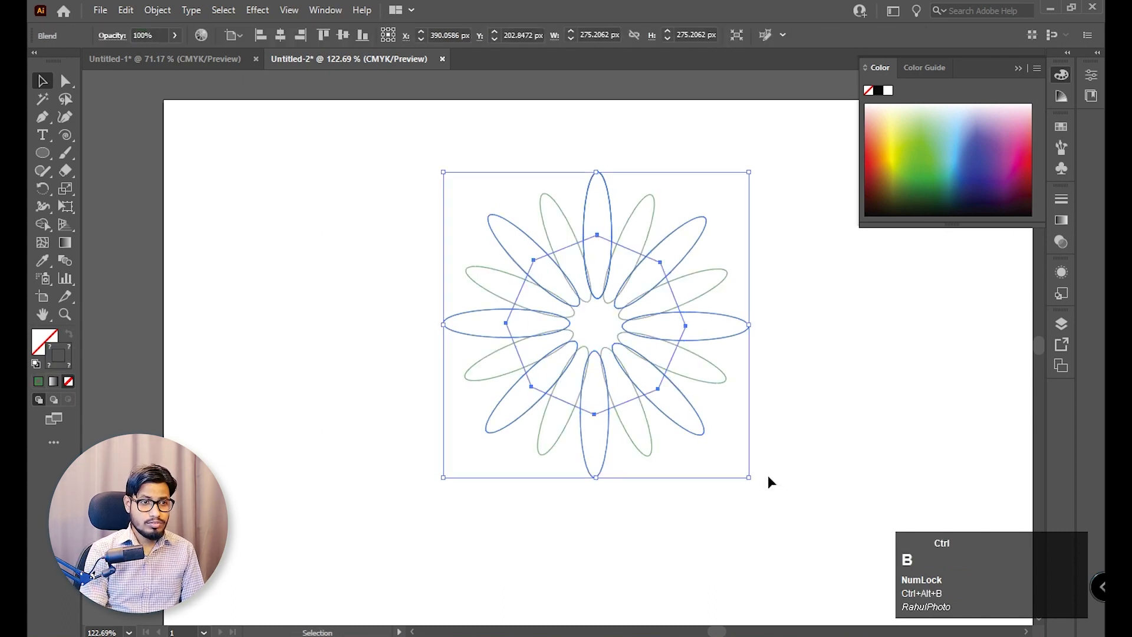
click(768, 475)
drag(751, 194, 375, 463)
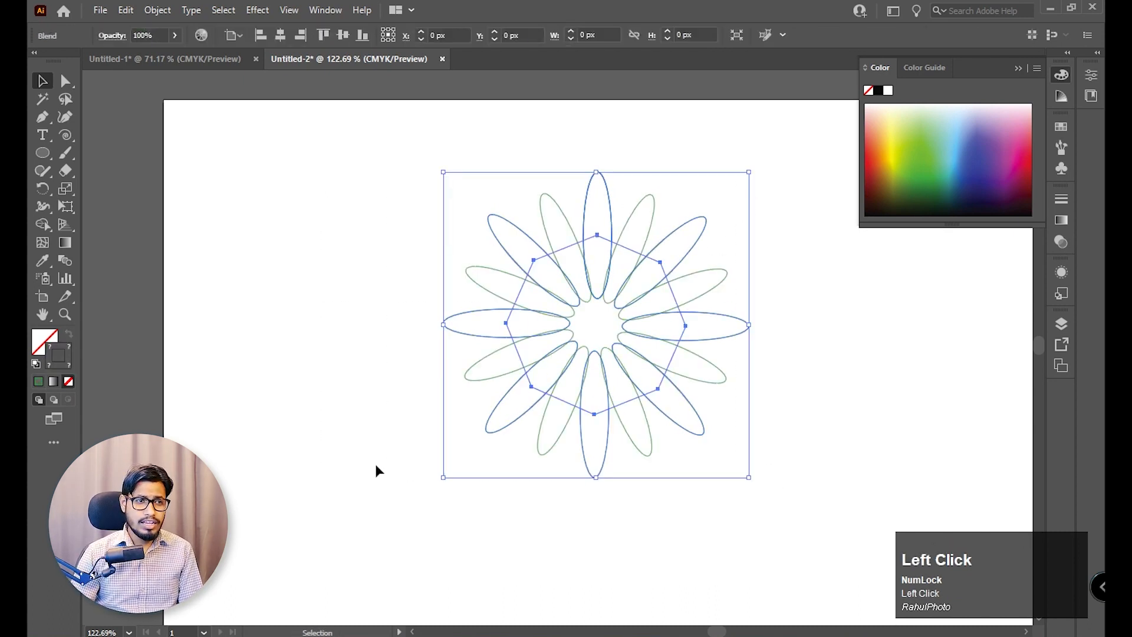
key(ctrl+z)
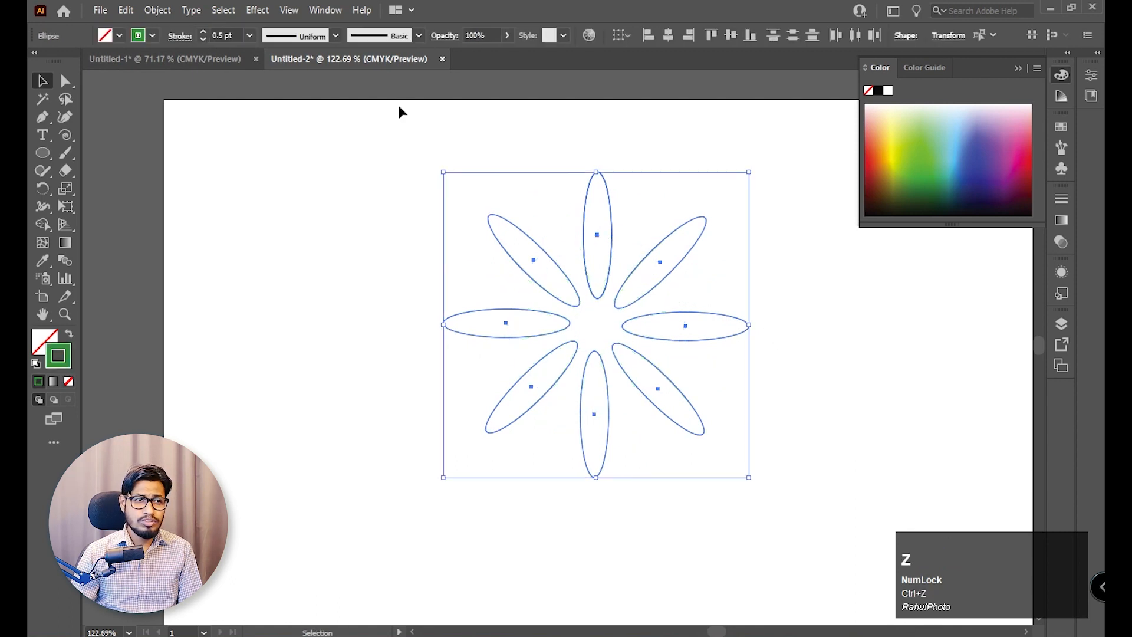
Set the stroke of all the ellipses in the ring to black and blend them together.
click(152, 35)
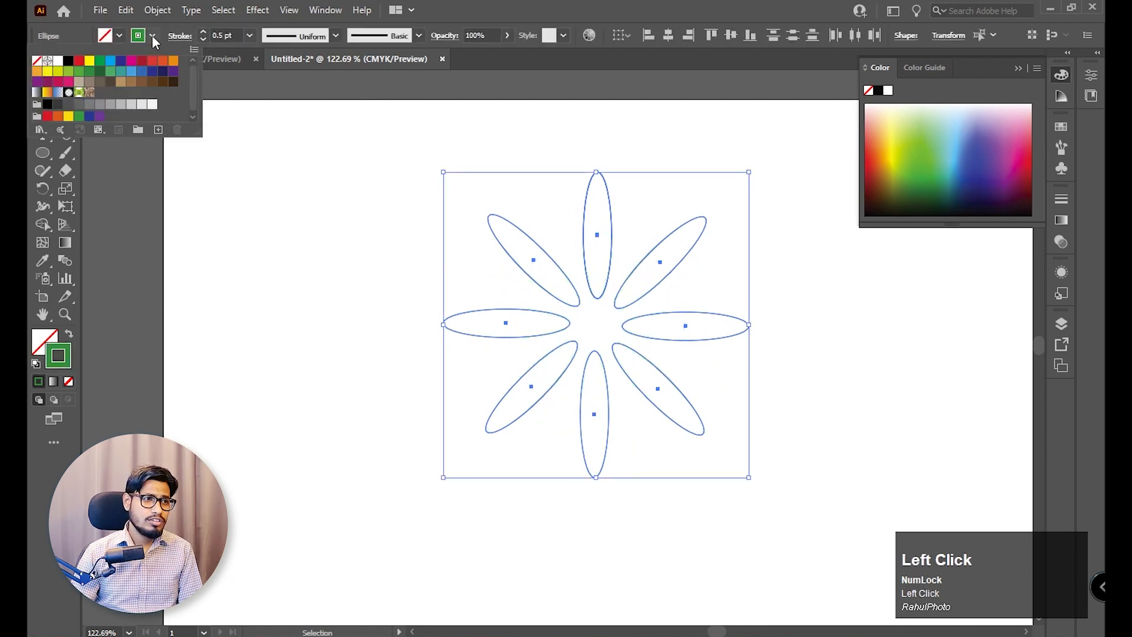
click(69, 67)
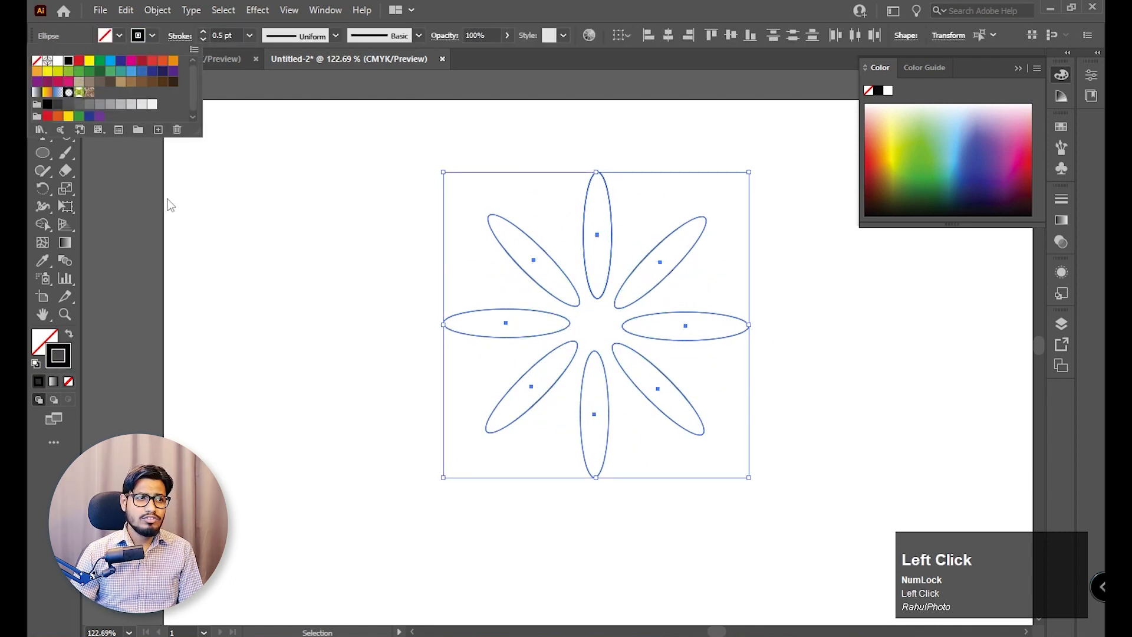
click(338, 171)
drag(325, 150, 809, 480)
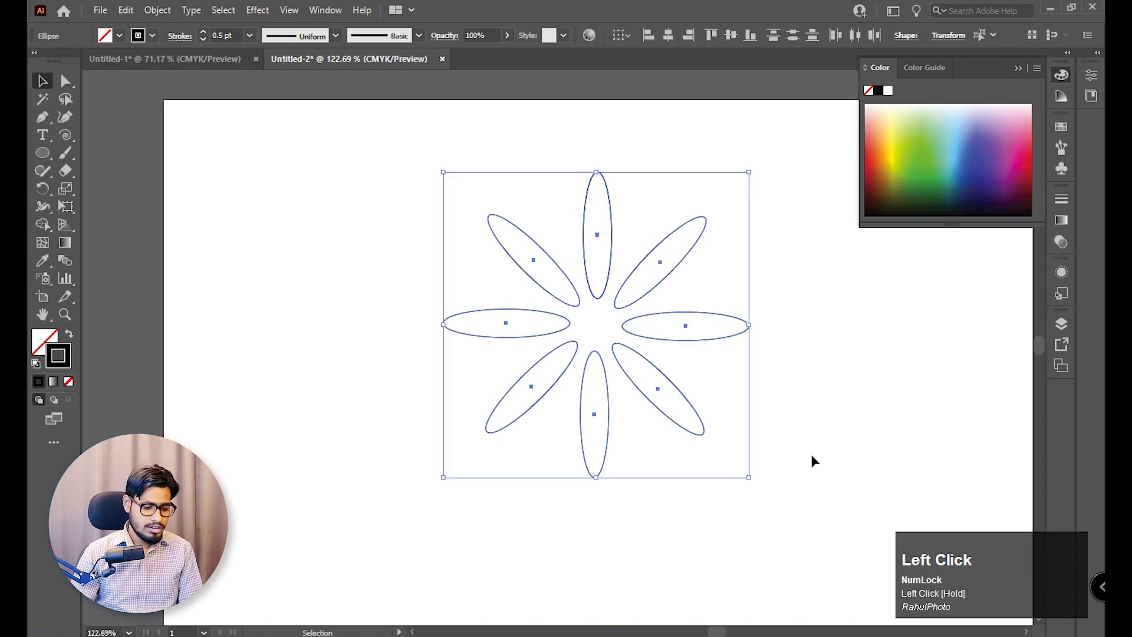
key(ctrl+alt+b)
click(812, 455)
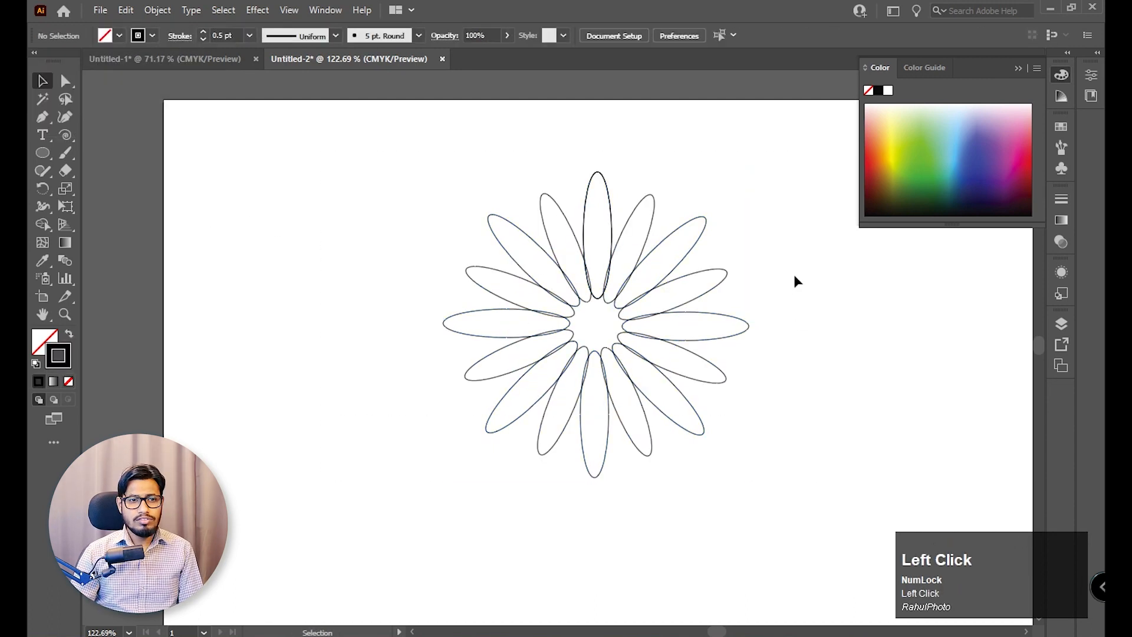
Set the ellipse blend's spacing to Specified Steps with 60 steps.
drag(794, 274, 379, 454)
click(1061, 74)
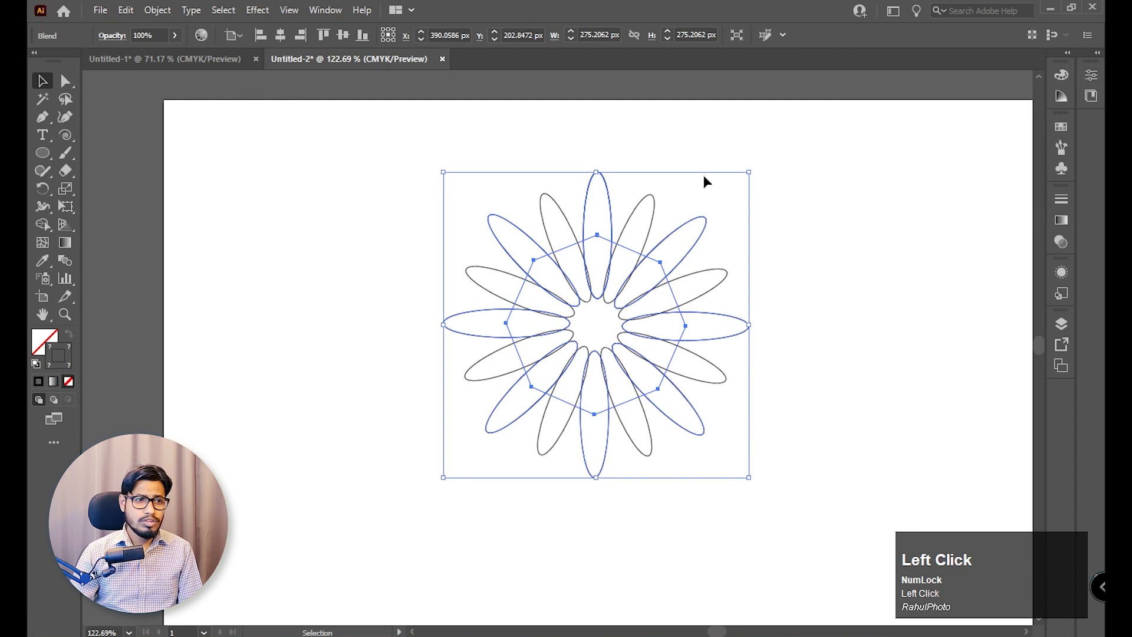
click(66, 260)
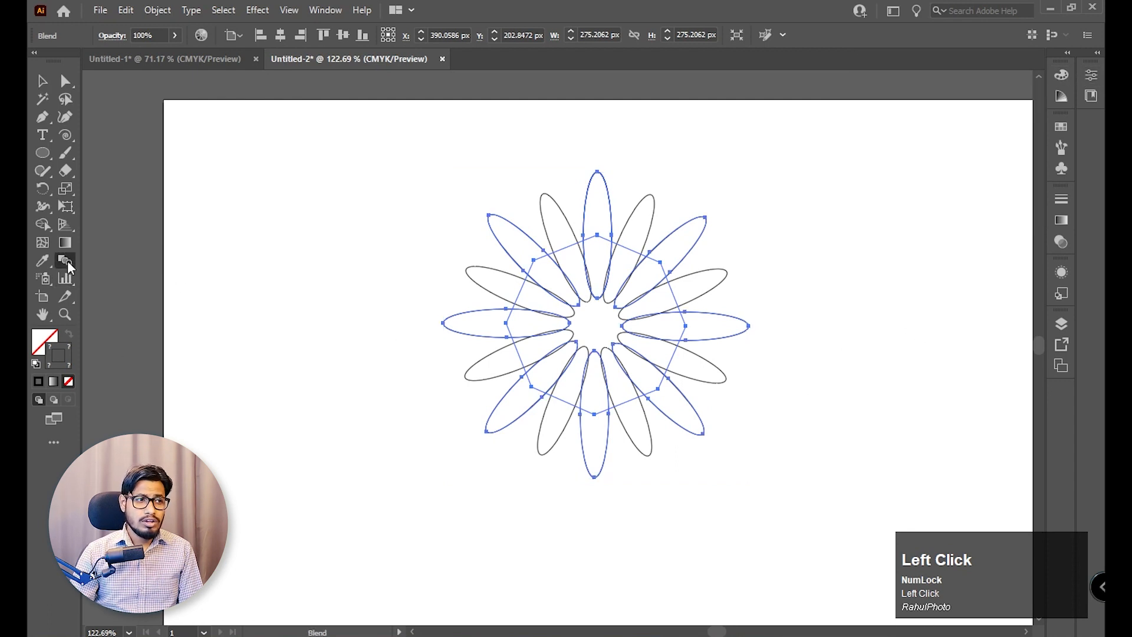
double_click(68, 265)
click(959, 227)
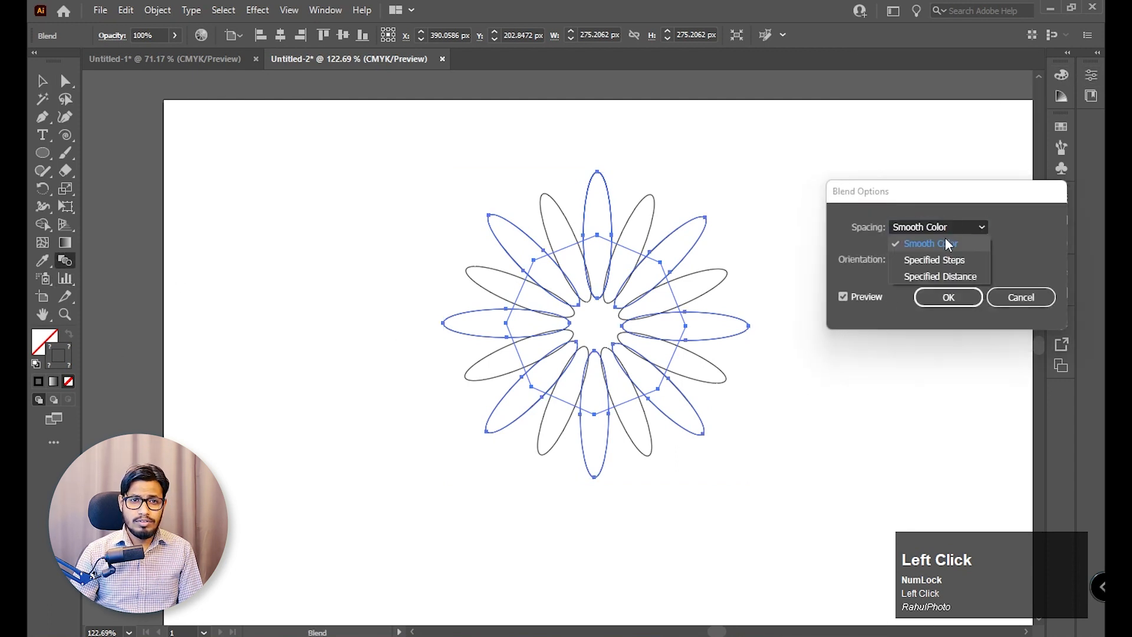
click(947, 260)
scroll(1012, 226, up, 1)
scroll(1012, 226, up, 5)
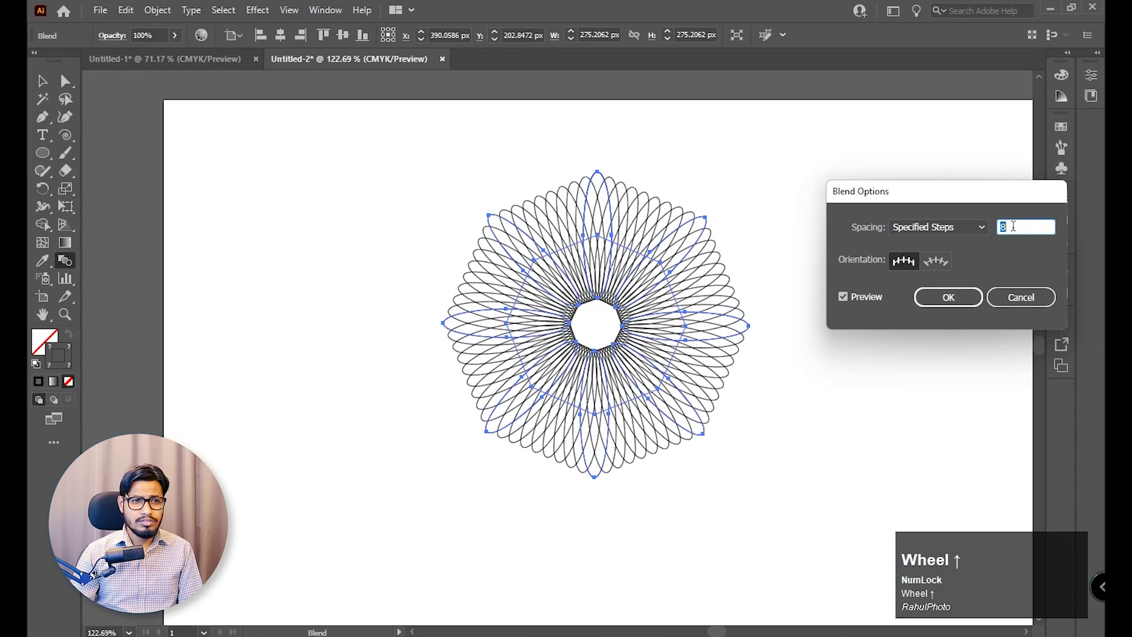
key(shift+Up)
key(shift+Up)
key(shift+Up)
key(shift+Up)
key(shift+Up)
key(shift+Up)
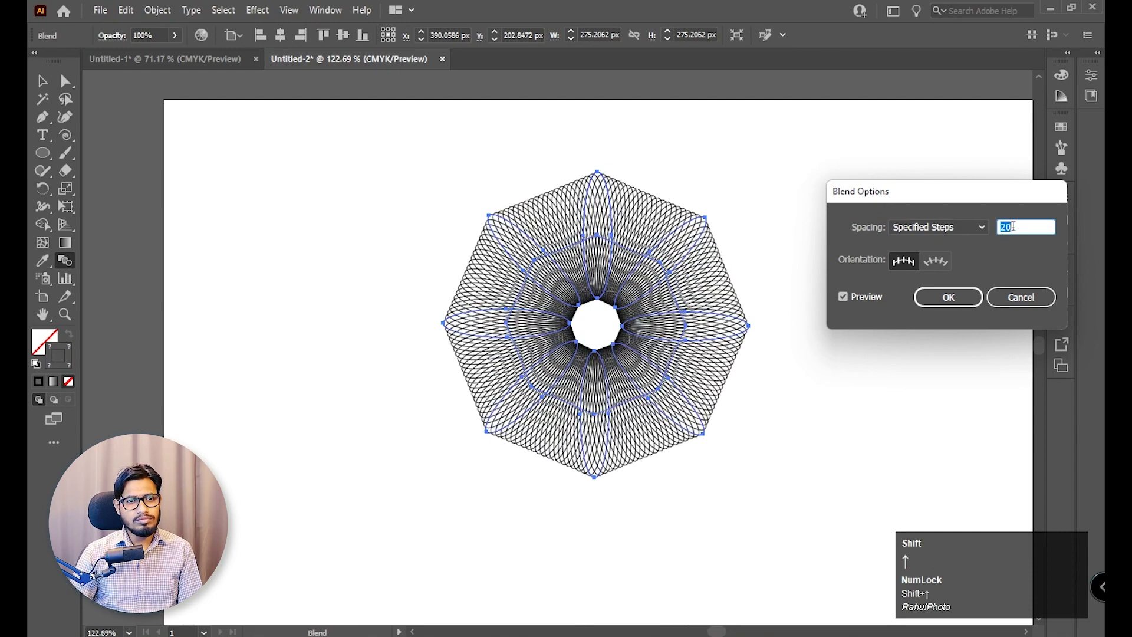
key(shift+Down)
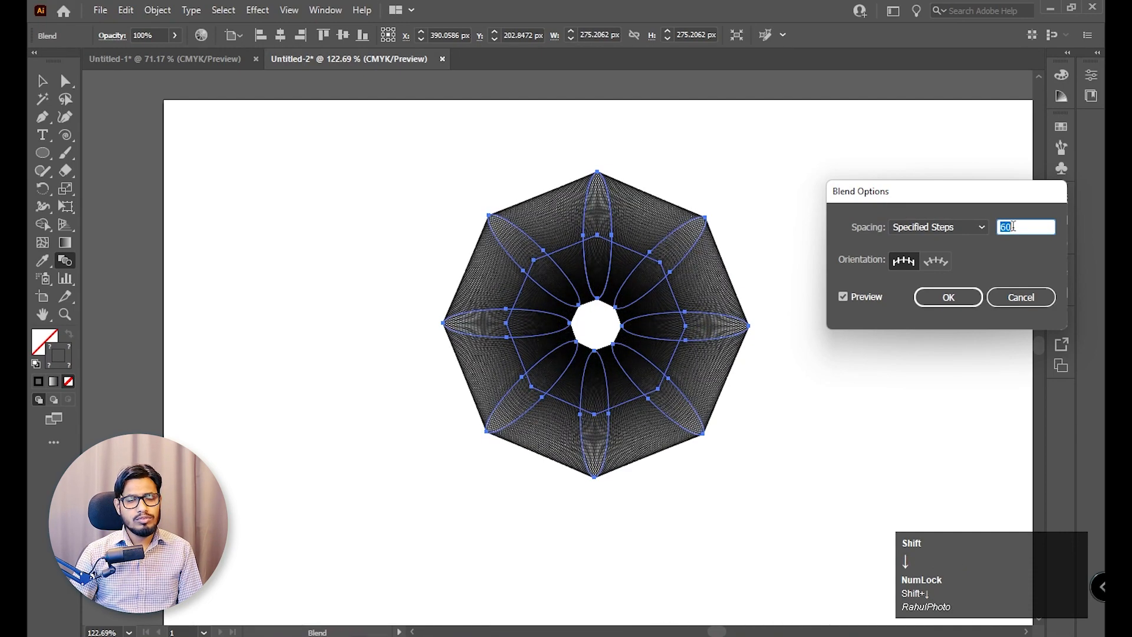
Set the ellipse blend's orientation to Align to Path with 57 specified steps, and apply the blend options.
click(939, 260)
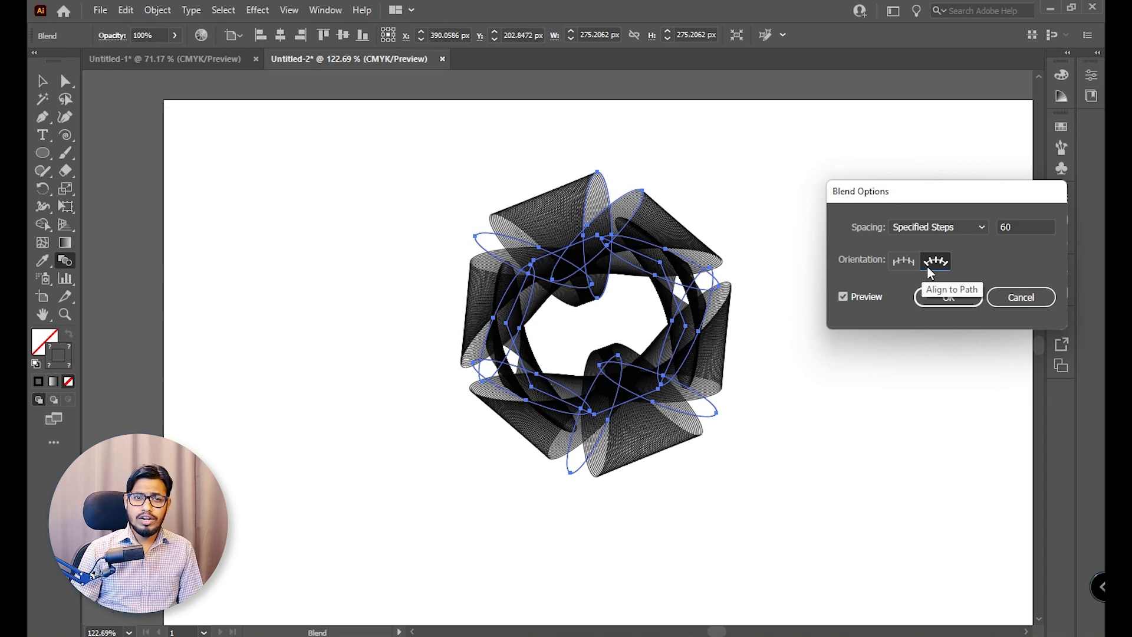
click(891, 265)
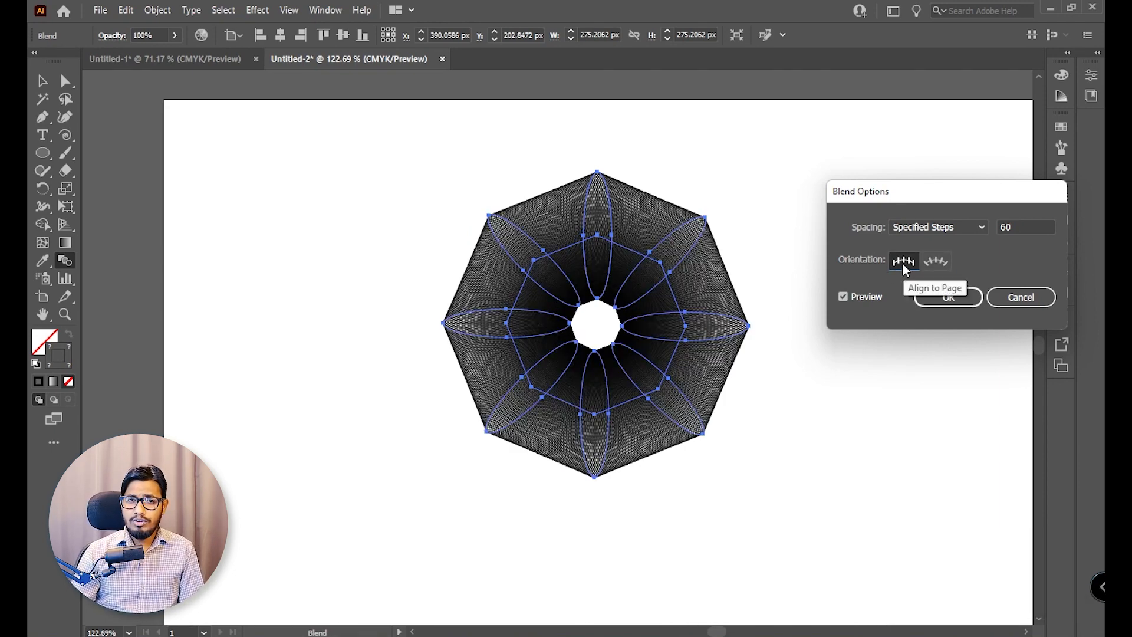
click(937, 263)
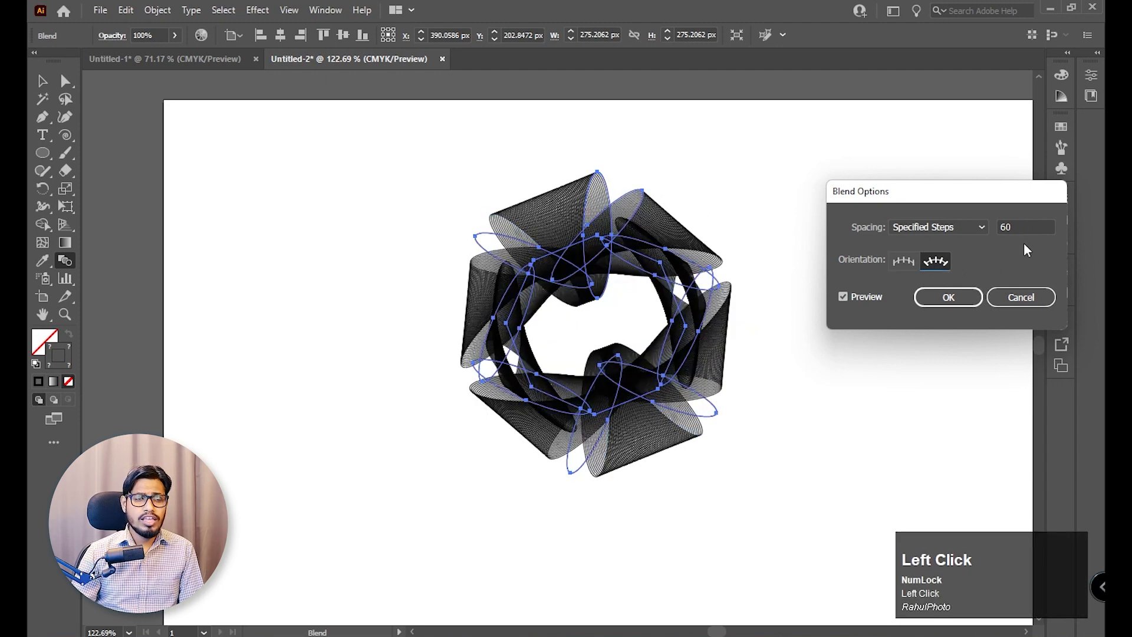
scroll(1024, 241, up, 1)
scroll(1015, 227, down, 1)
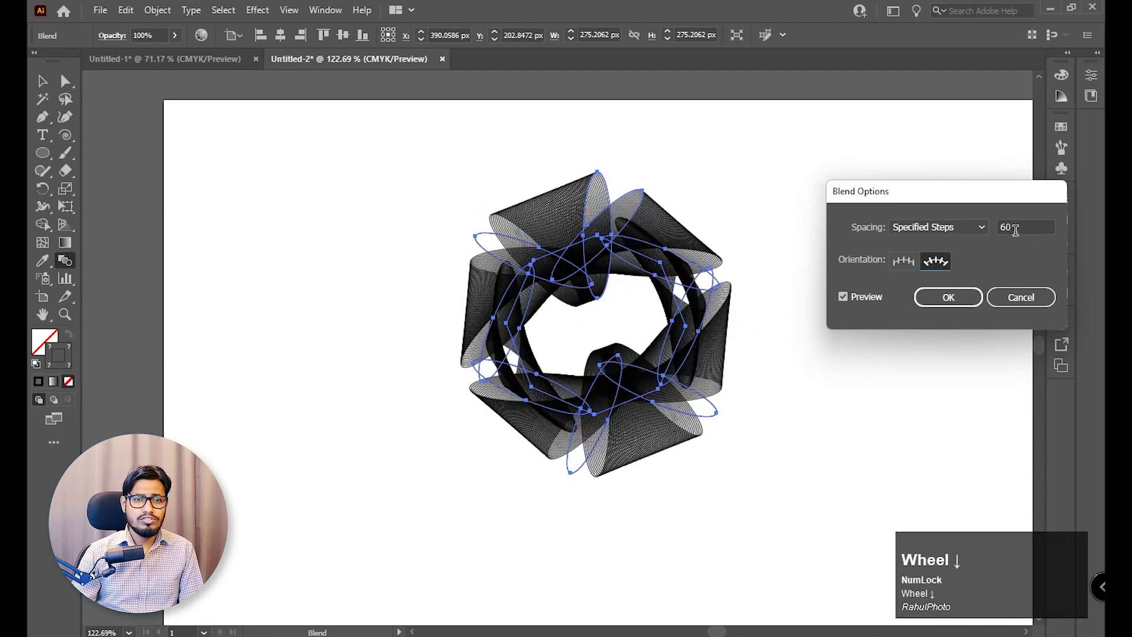
scroll(1016, 227, up, 1)
scroll(1015, 227, down, 1)
scroll(1015, 227, down, 3)
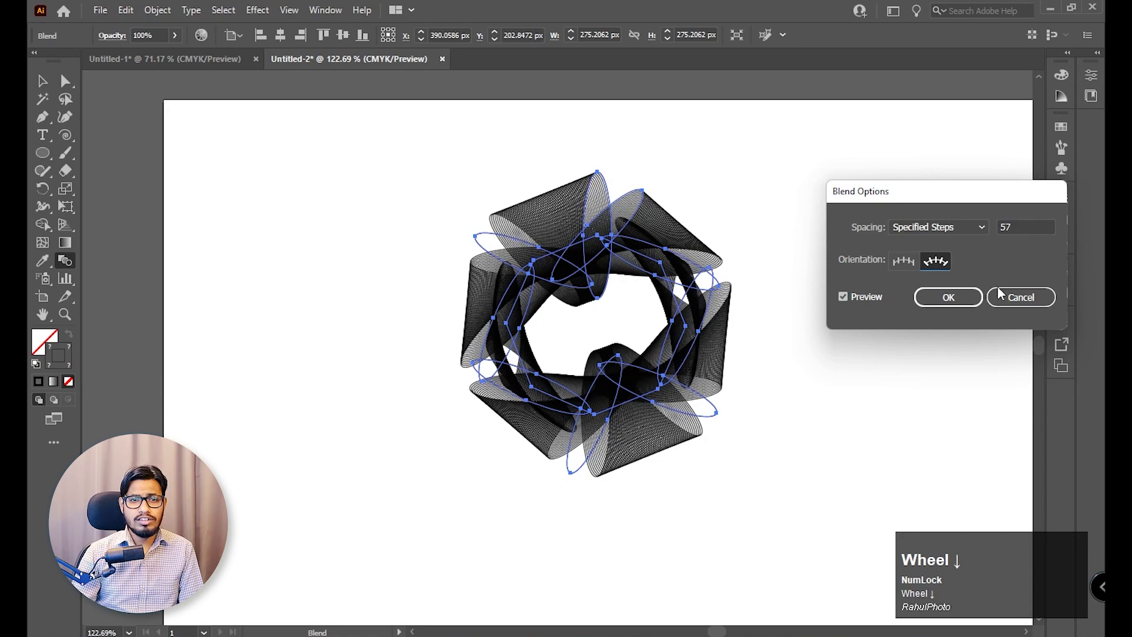
click(945, 297)
click(43, 81)
click(177, 193)
key(z)
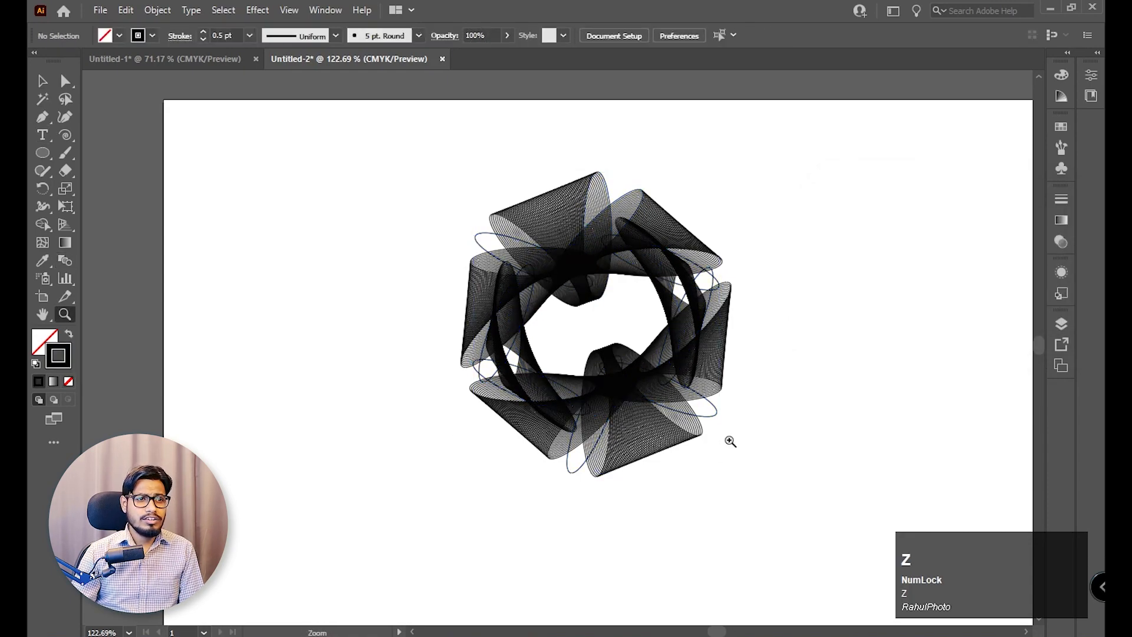
drag(613, 349, 662, 419)
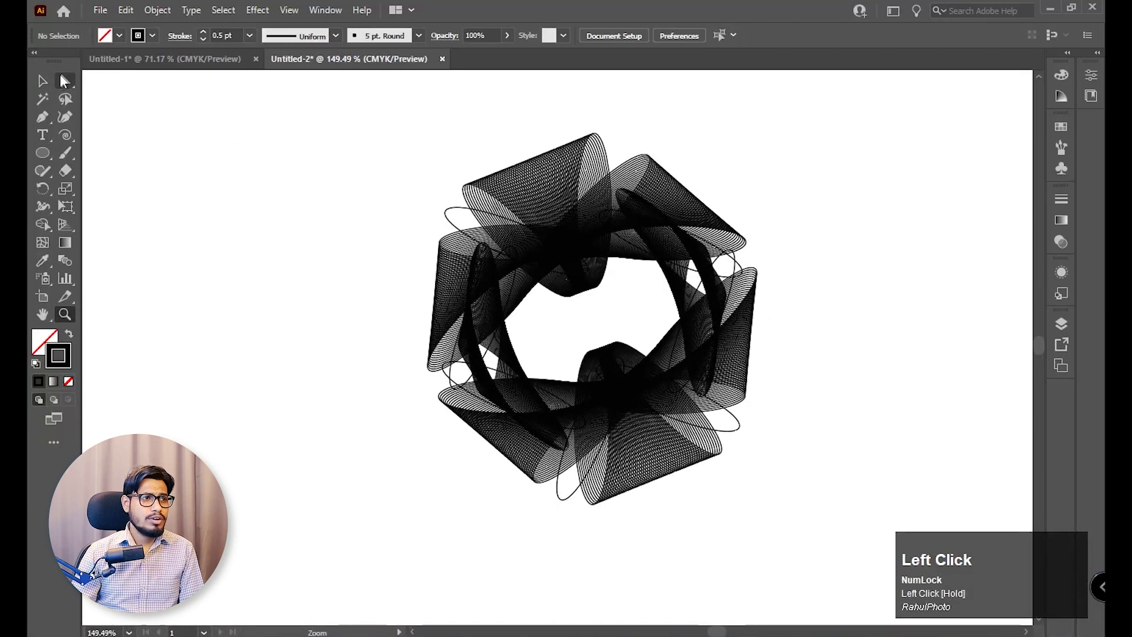
Try reshaping the blend by pulling an anchor point and handle of the lower-right ellipse outward with the Direct Selection tool.
click(65, 81)
drag(766, 441, 871, 254)
key(space)
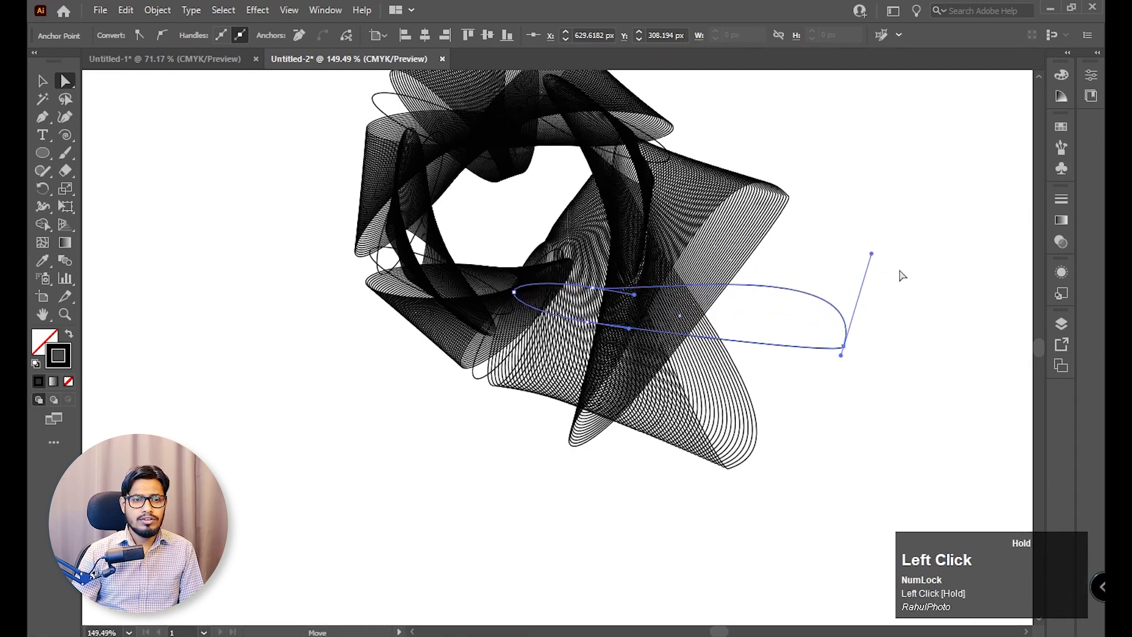
key(ctrl+minus)
key(ctrl+minus)
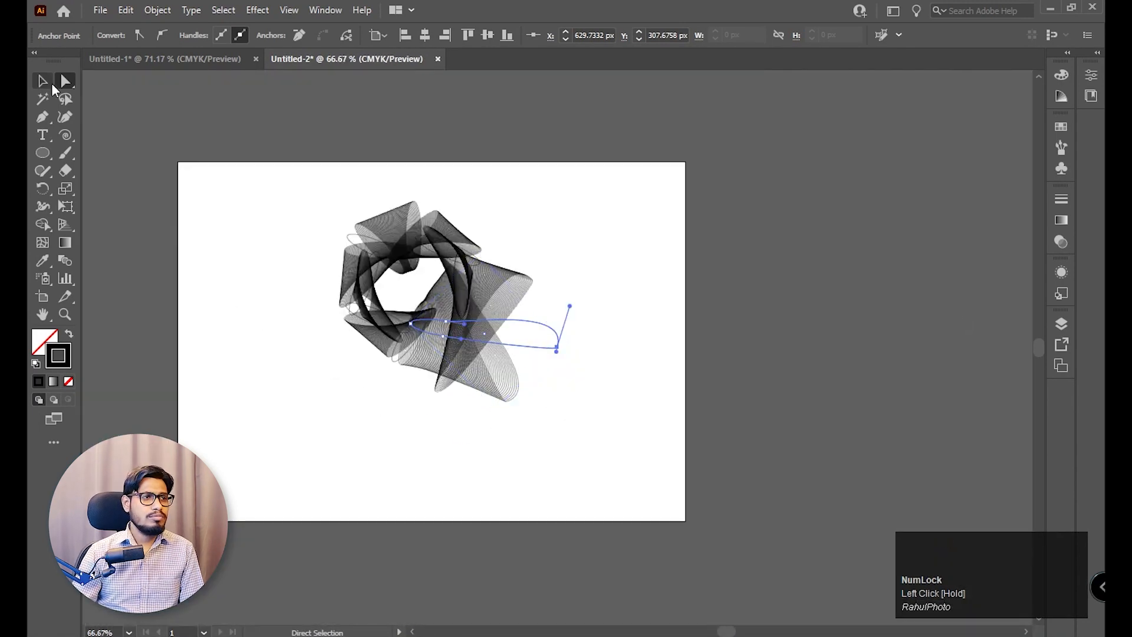
click(49, 84)
click(770, 378)
key(z)
drag(265, 308, 524, 387)
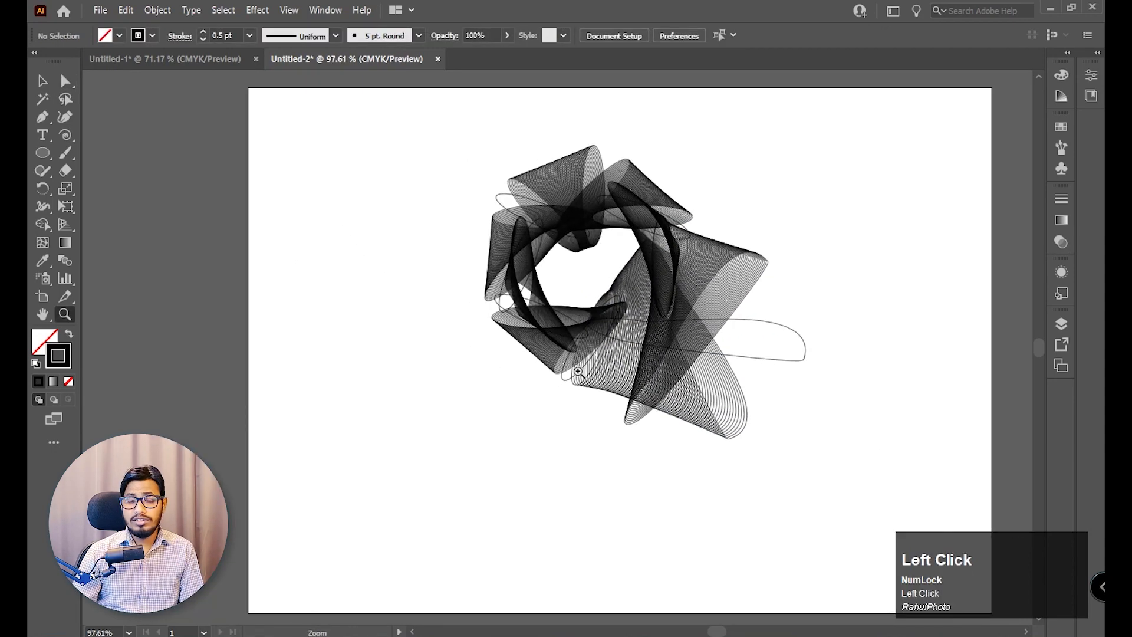
Undo the anchor and handle changes on the lower-right ellipse, and deselect the blend.
key(ctrl+z)
key(ctrl+z)
key(ctrl+z)
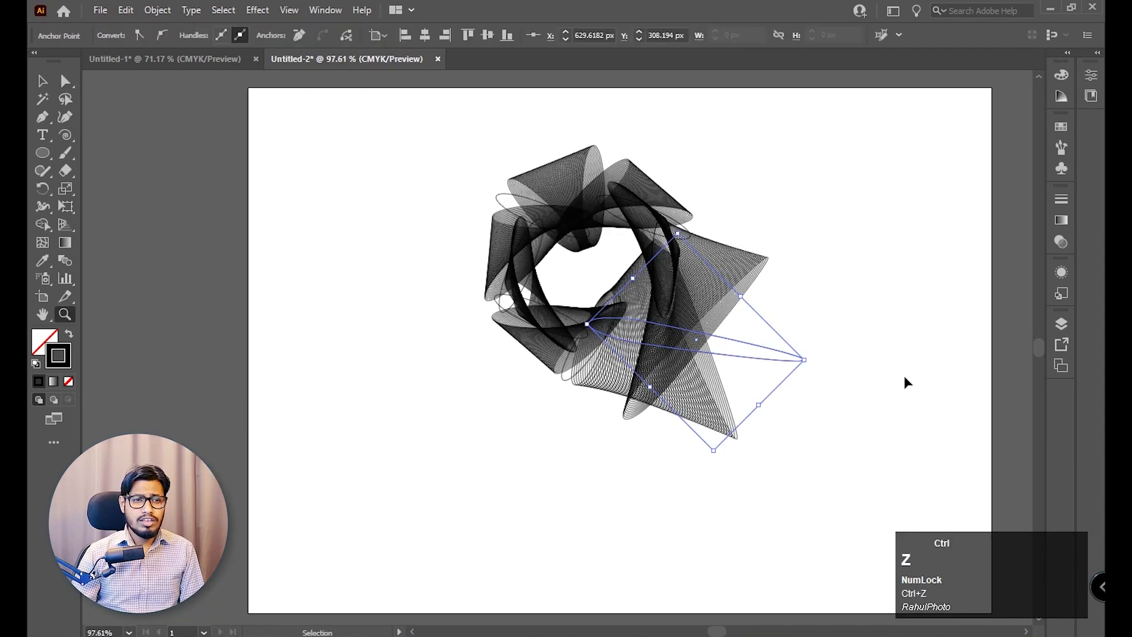
click(42, 81)
click(816, 225)
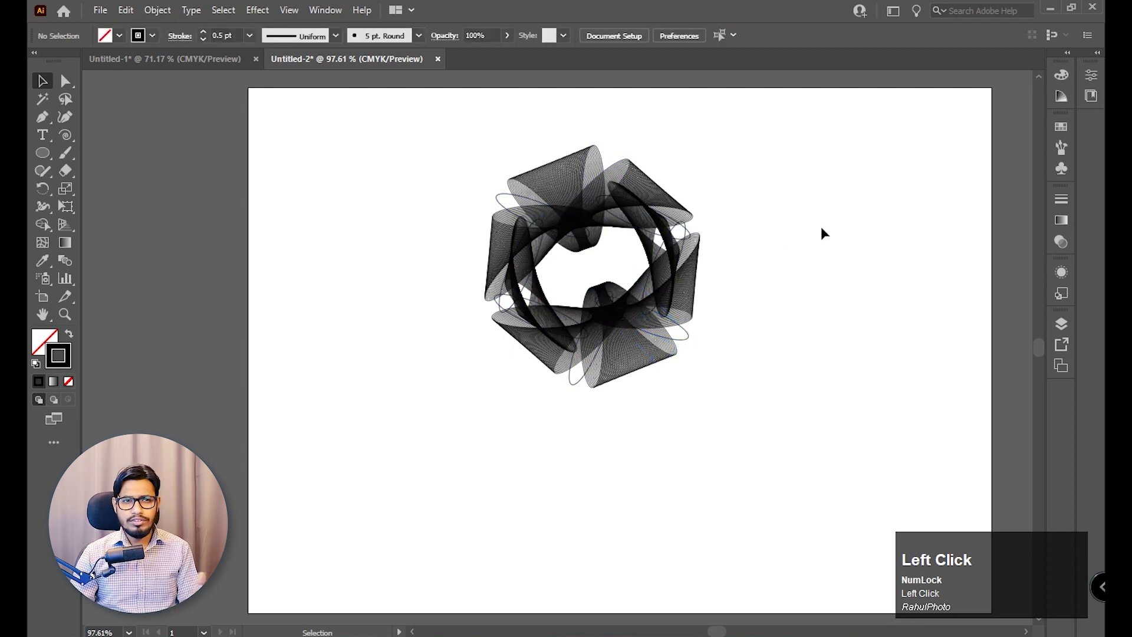
Delete the ellipse blend and draw an upright five-pointed star near the upper middle of the artboard.
drag(847, 160, 392, 452)
key(Delete)
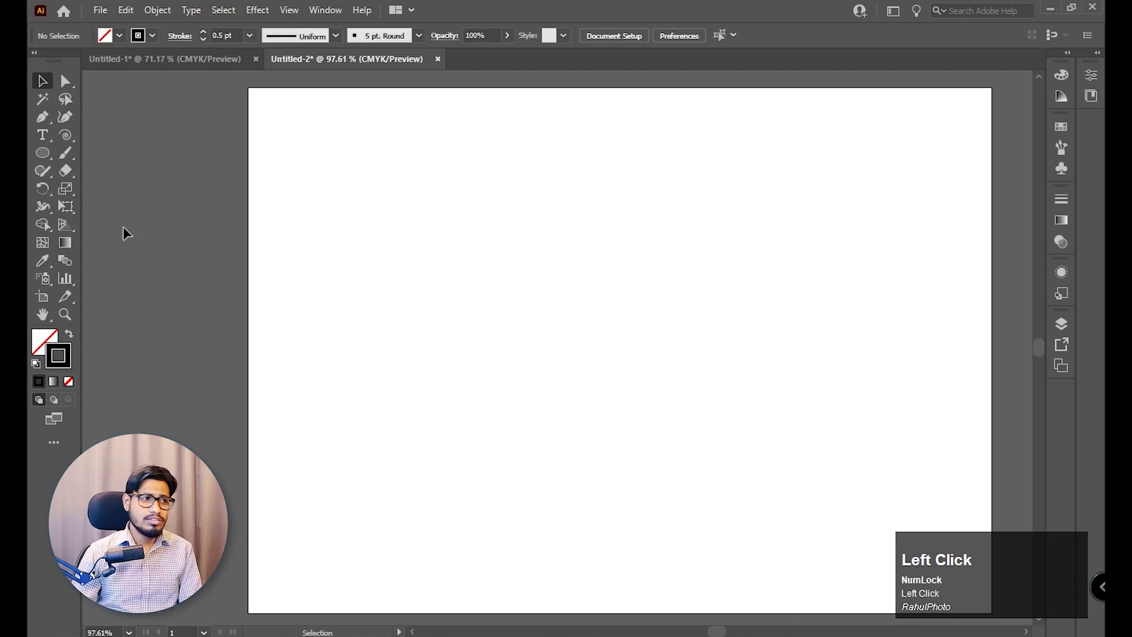
right_click(43, 153)
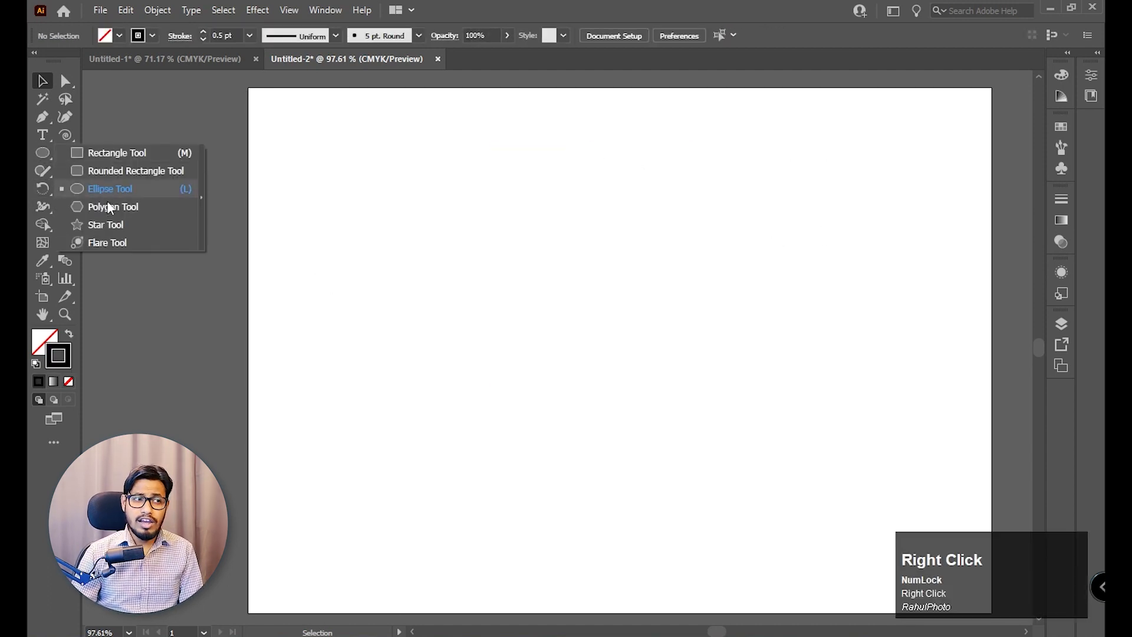
click(106, 224)
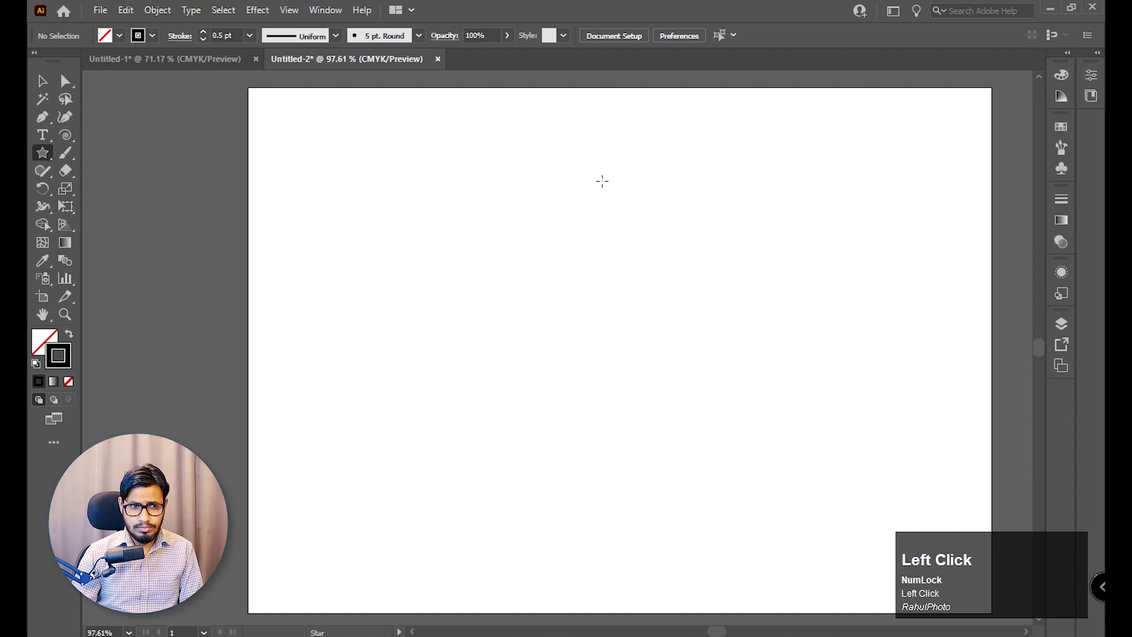
drag(596, 178, 674, 245)
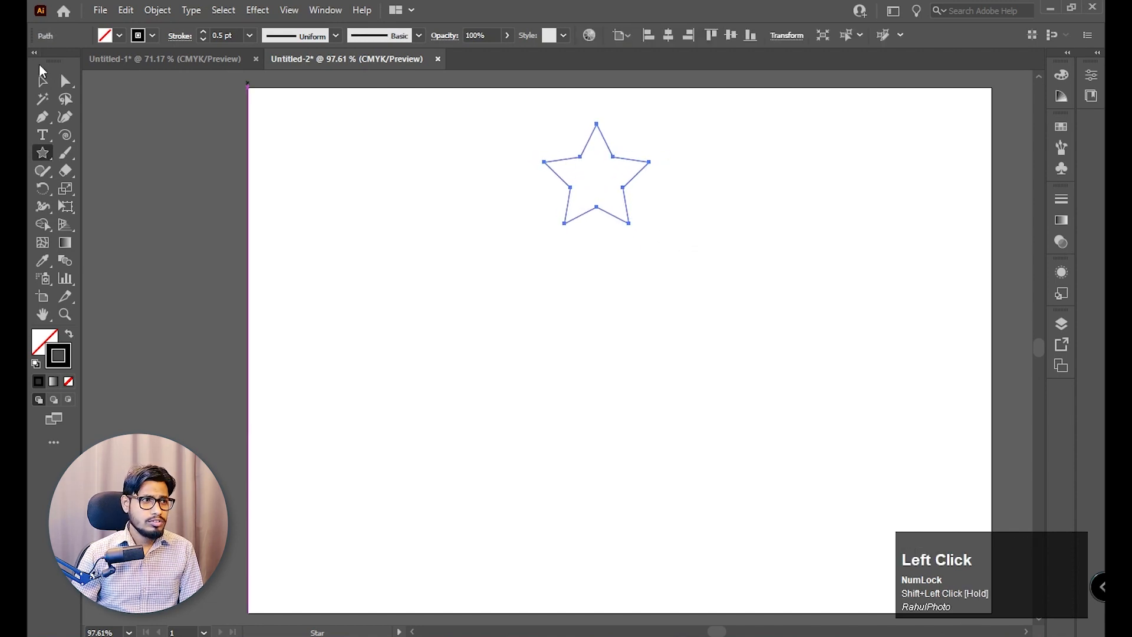
click(43, 80)
click(46, 187)
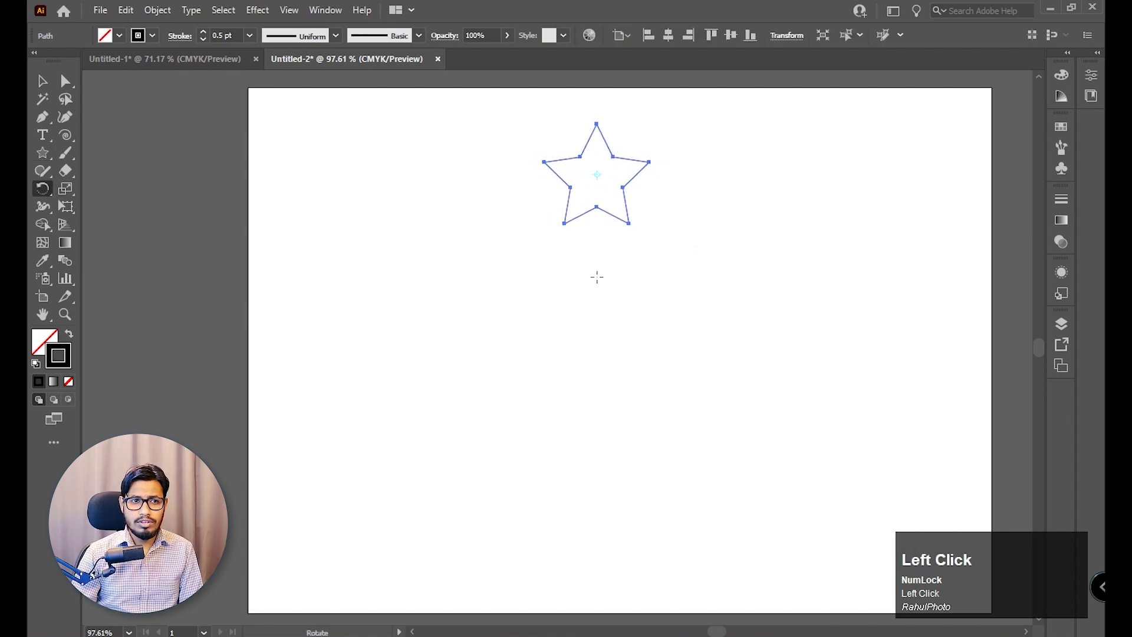
drag(622, 187, 678, 227)
key(ctrl+z)
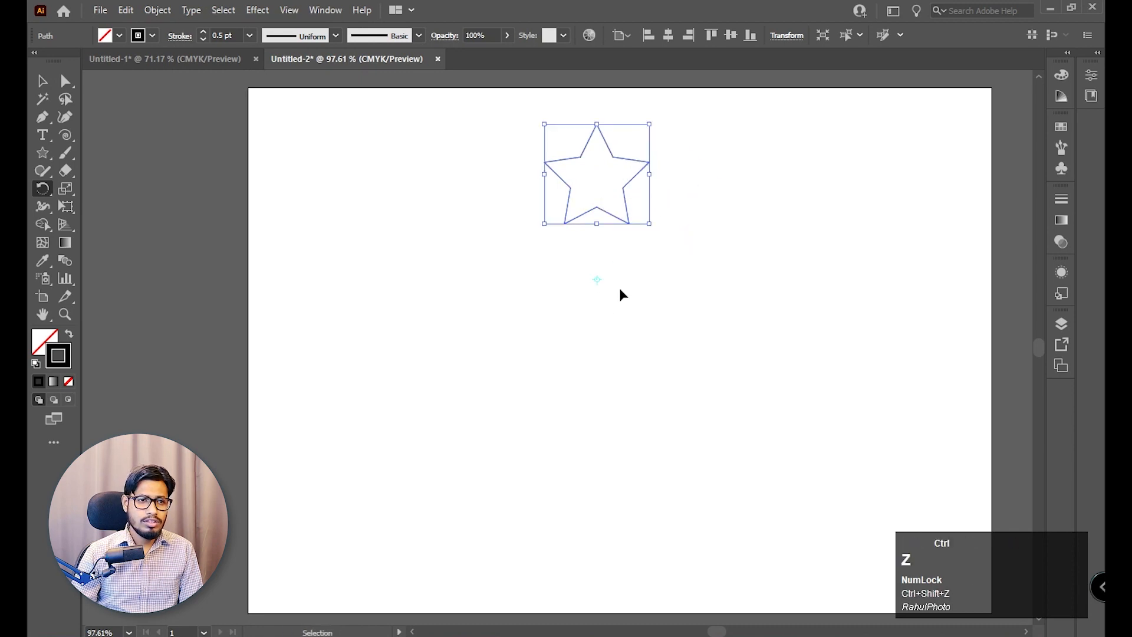
click(601, 298)
drag(599, 183, 688, 253)
key(ctrl+z)
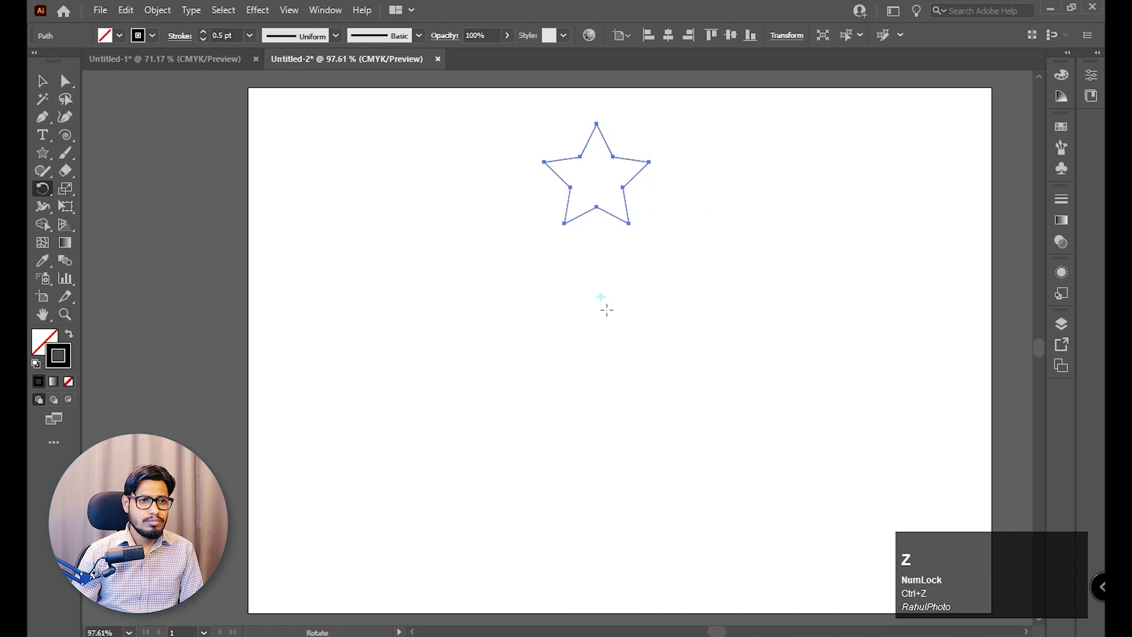
Rotate a copy of the star around a point below it, and repeat the transformation to form a ring of eight stars.
drag(604, 194, 684, 255)
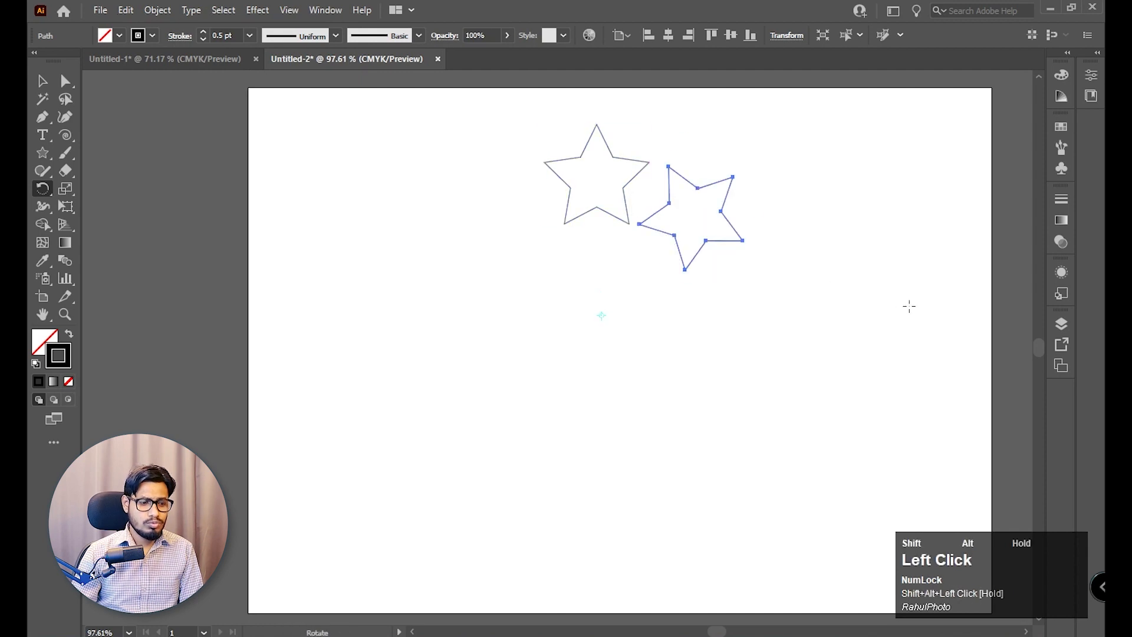
key(ctrl+d)
key(ctrl+d)
key(ctrl+d)
key(ctrl+d)
key(ctrl+d)
key(ctrl+d)
key(ctrl+d)
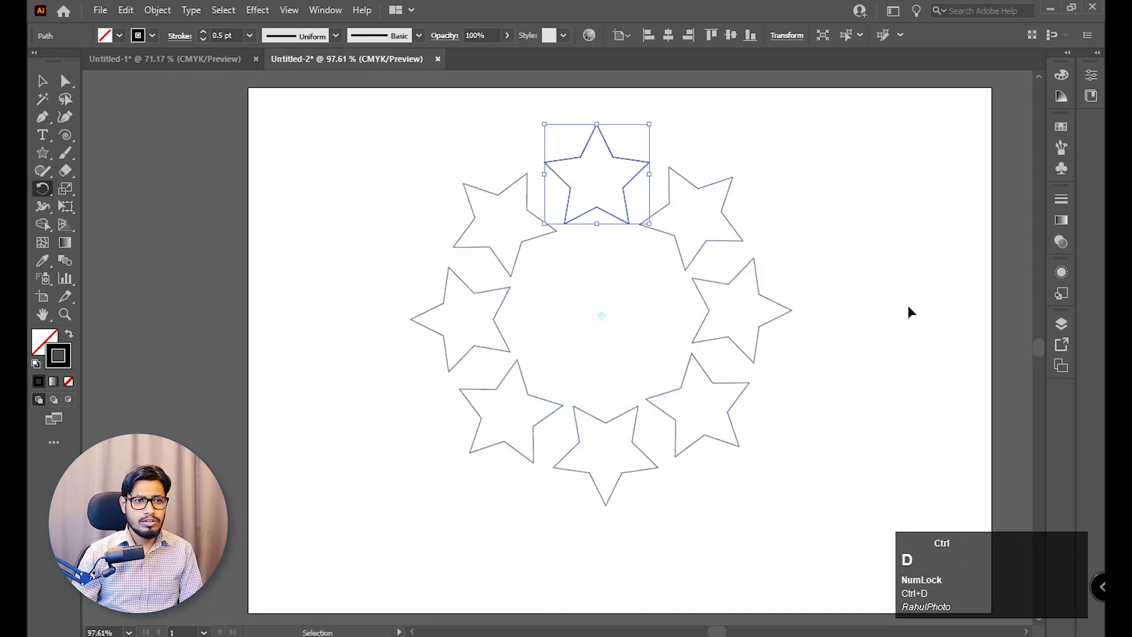
Select all the stars in the ring and blend them together.
click(42, 81)
drag(327, 126, 768, 444)
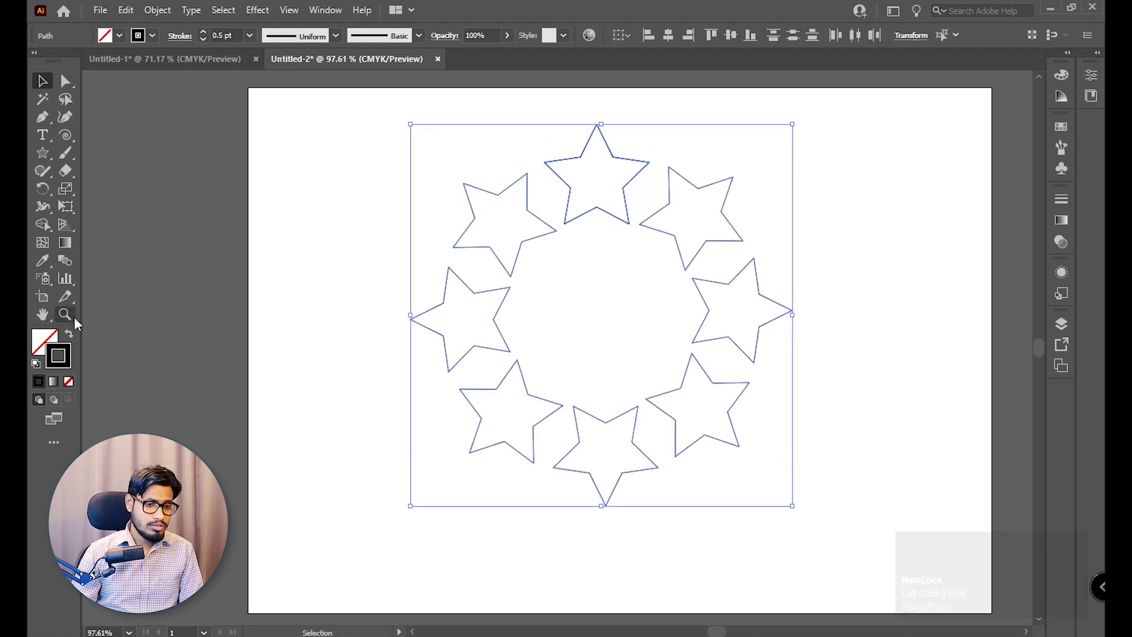
key(ctrl+alt+b)
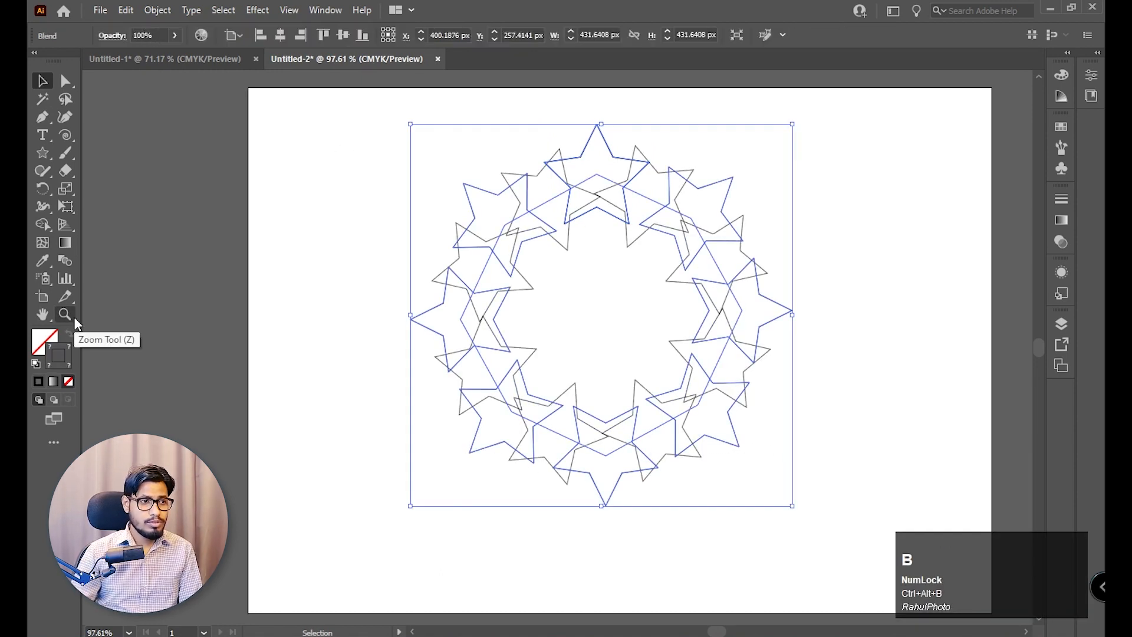
Set the star blend's spacing to Specified Steps with 70 steps.
double_click(65, 260)
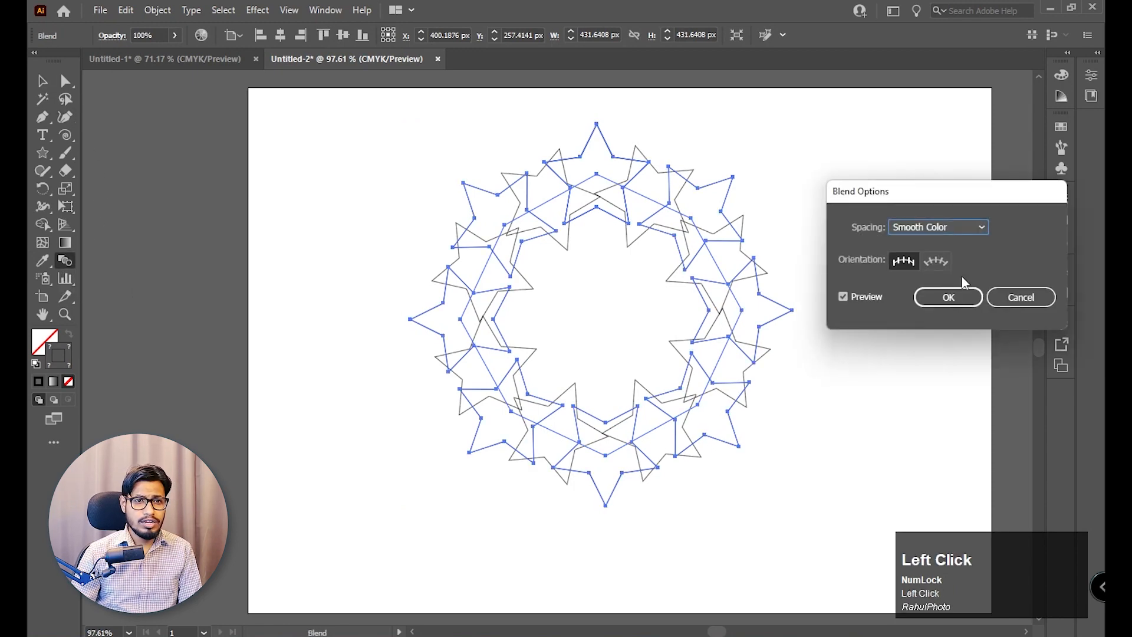
click(970, 233)
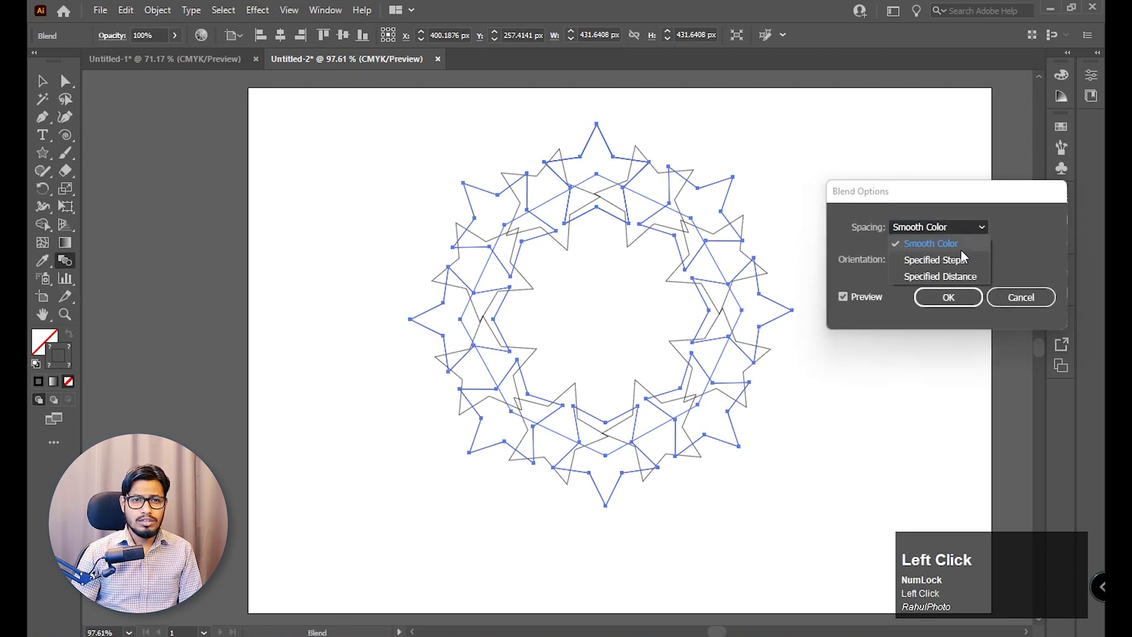
click(960, 249)
scroll(1012, 227, up, 9)
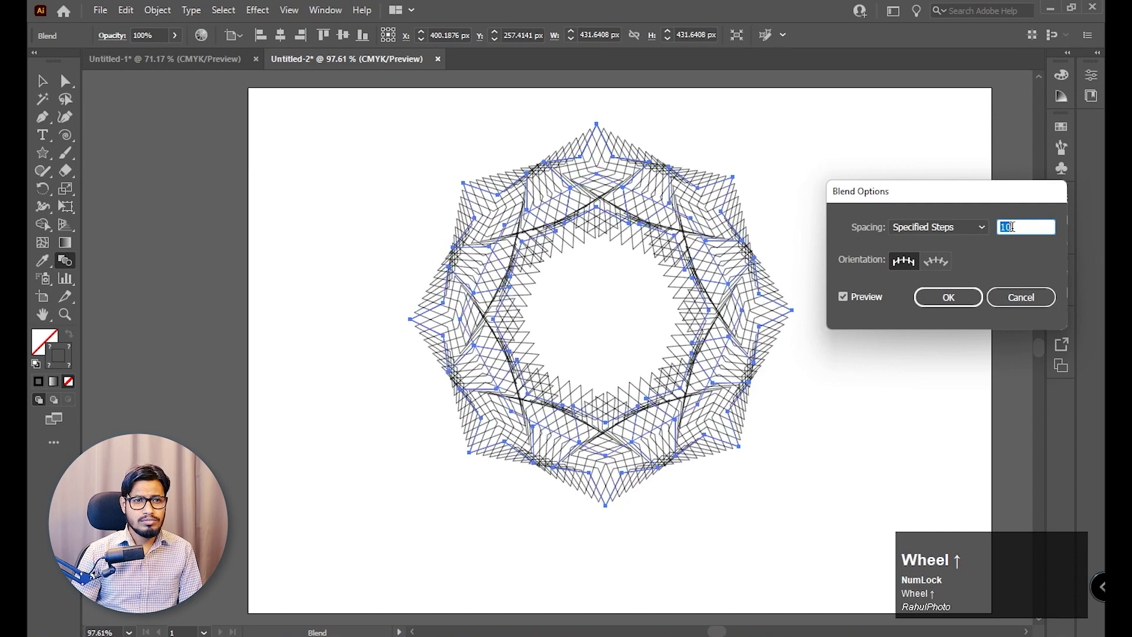
key(shift+Up)
key(shift+Up)
key(shift+Up)
key(shift+Up)
key(shift+Up)
key(shift+Up)
key(shift+Up)
key(shift+Up)
key(shift+Up)
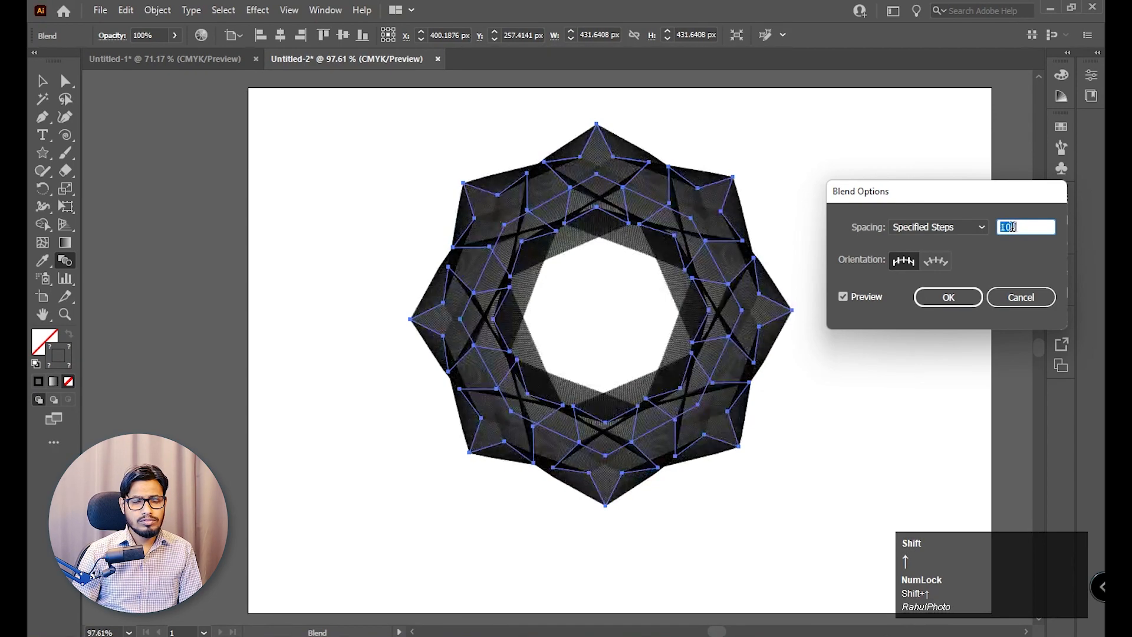
key(shift+Down)
key(shift+Down)
key(shift+Down)
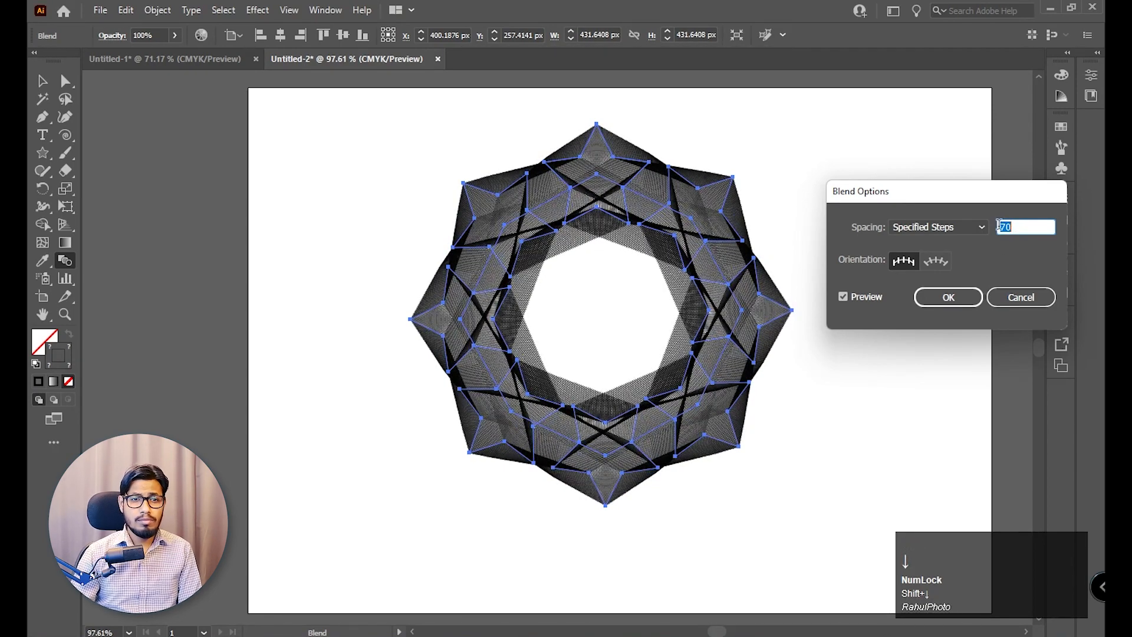
Set the star blend's orientation to Align to Path, apply the options, and deselect the artwork.
click(943, 262)
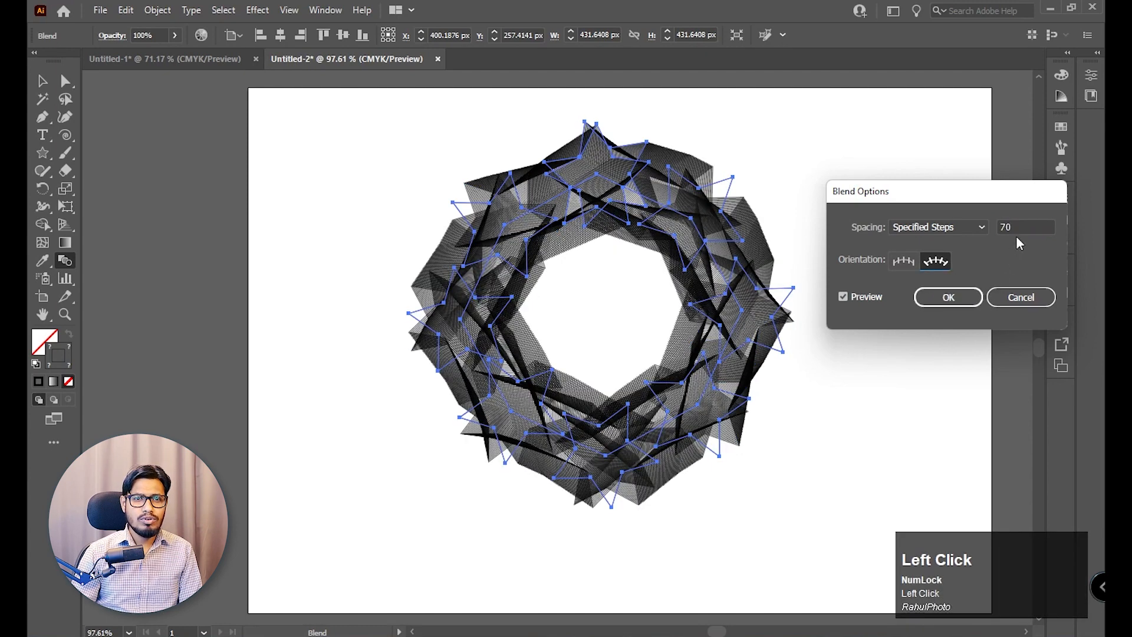
click(948, 297)
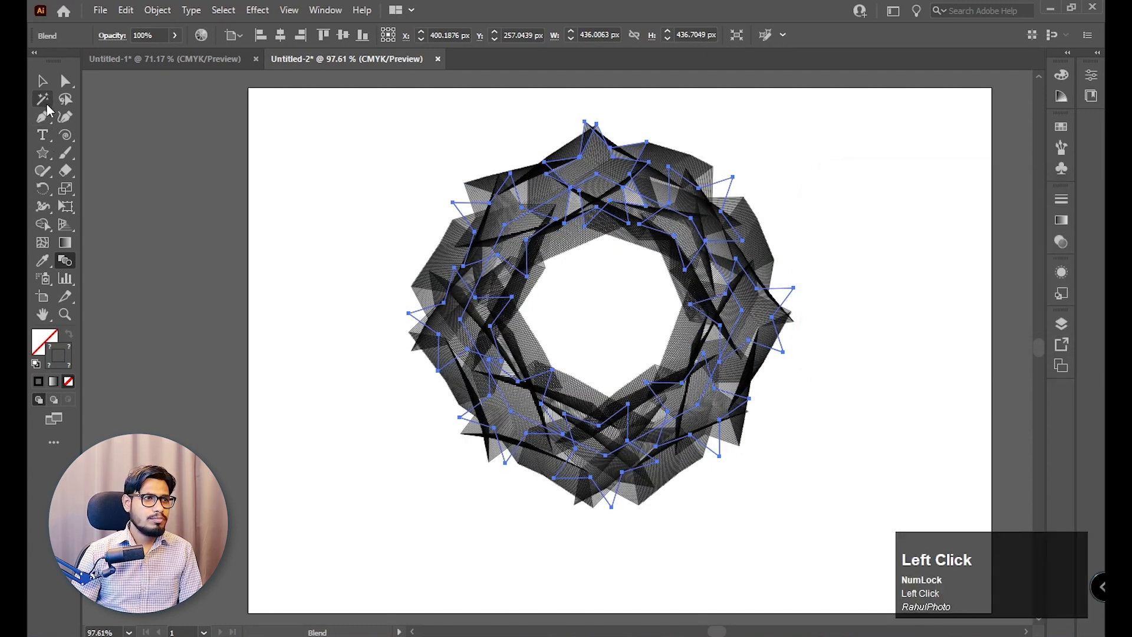
click(42, 81)
click(300, 192)
key(z)
click(878, 320)
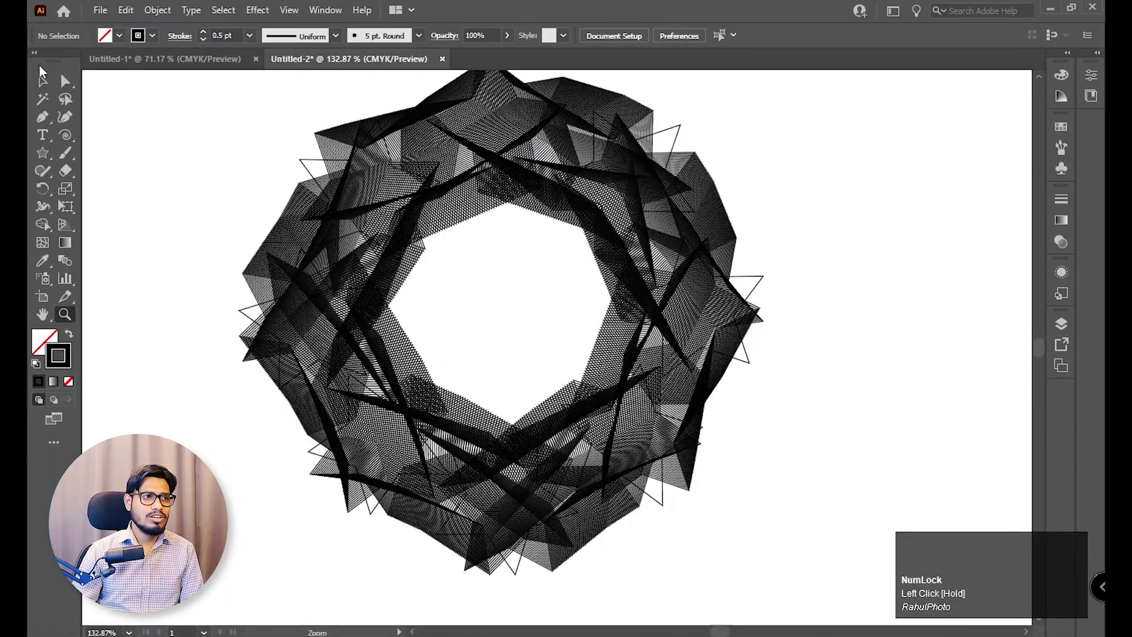
Switch the star blend's orientation back to page alignment, set 81 specified steps, and apply the options.
click(39, 70)
click(42, 81)
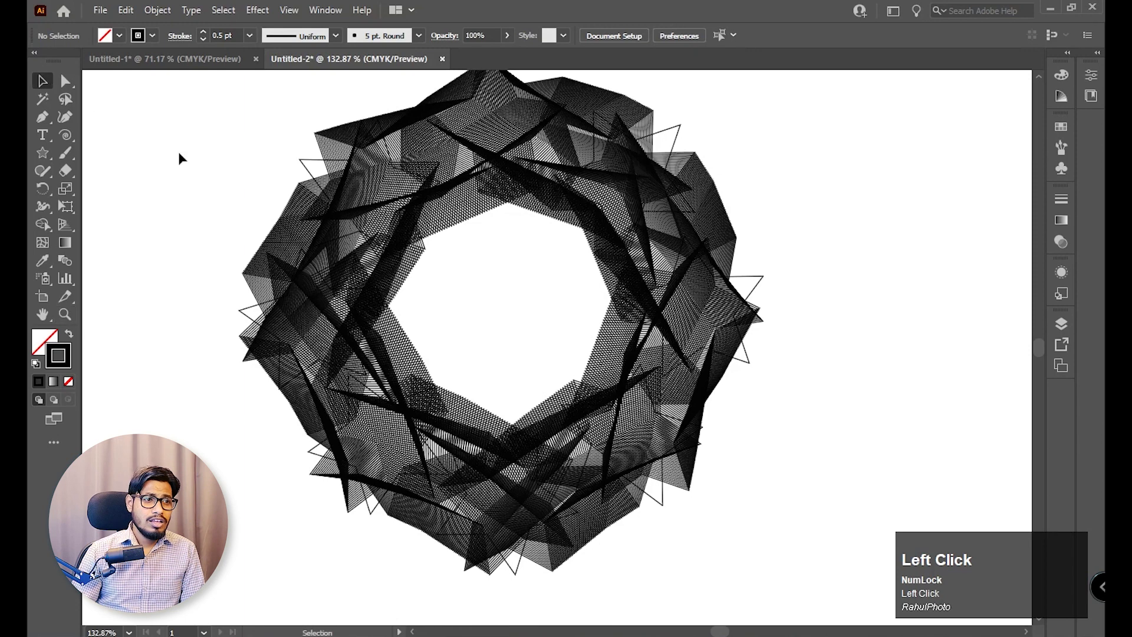
drag(179, 157, 555, 387)
double_click(65, 261)
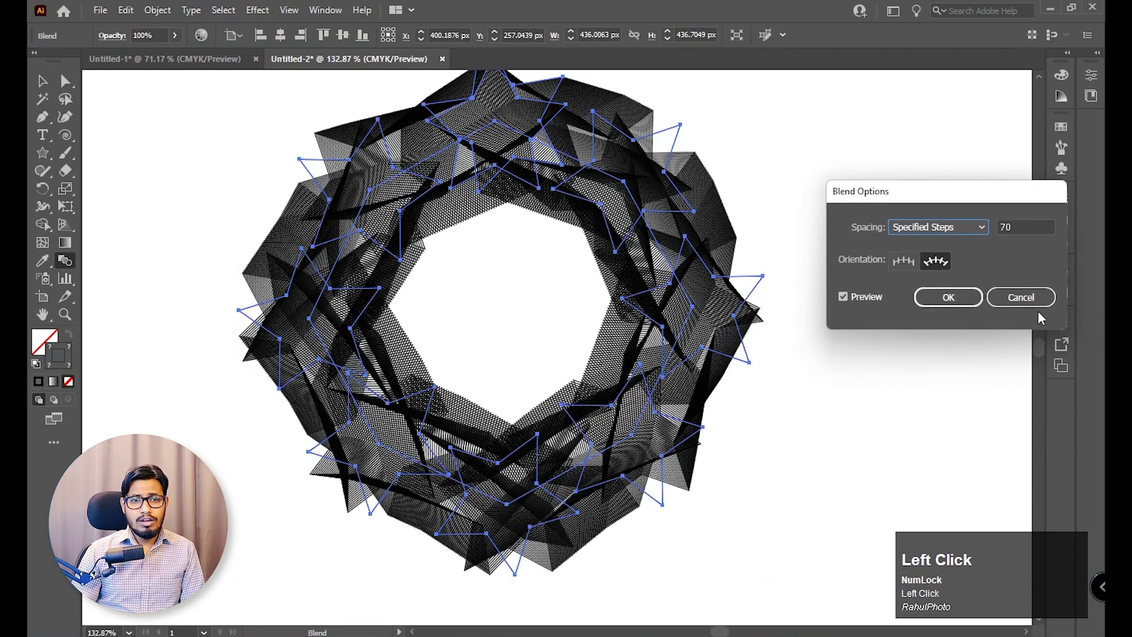
click(903, 261)
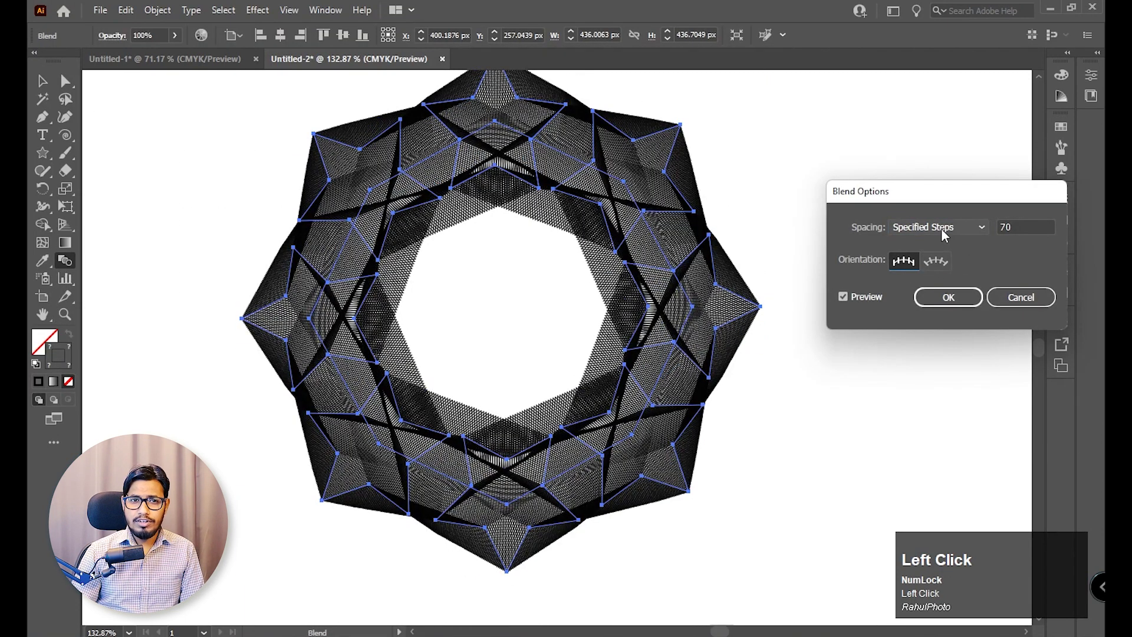
scroll(1017, 226, up, 4)
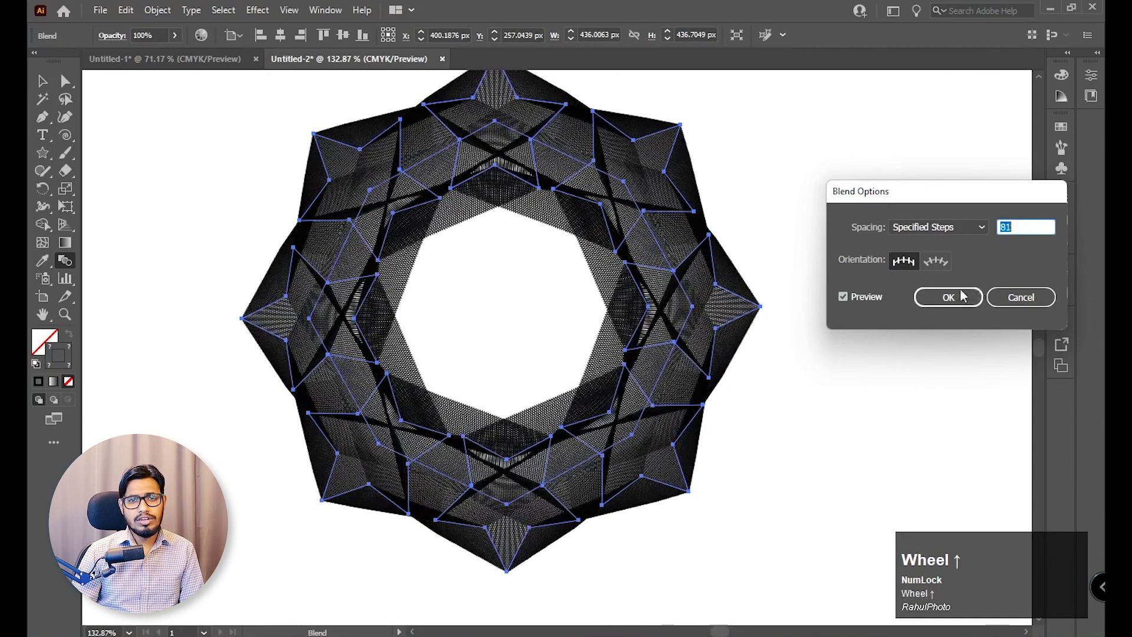
click(948, 296)
click(44, 84)
click(958, 332)
key(z)
drag(911, 372, 849, 321)
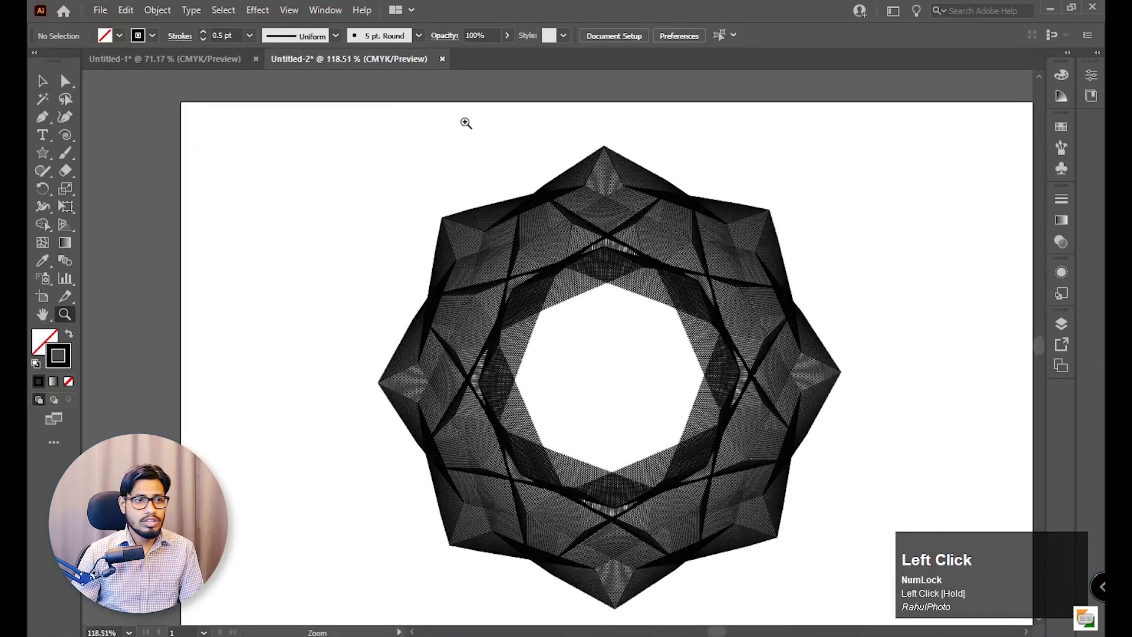
click(40, 86)
drag(743, 343, 715, 286)
click(716, 286)
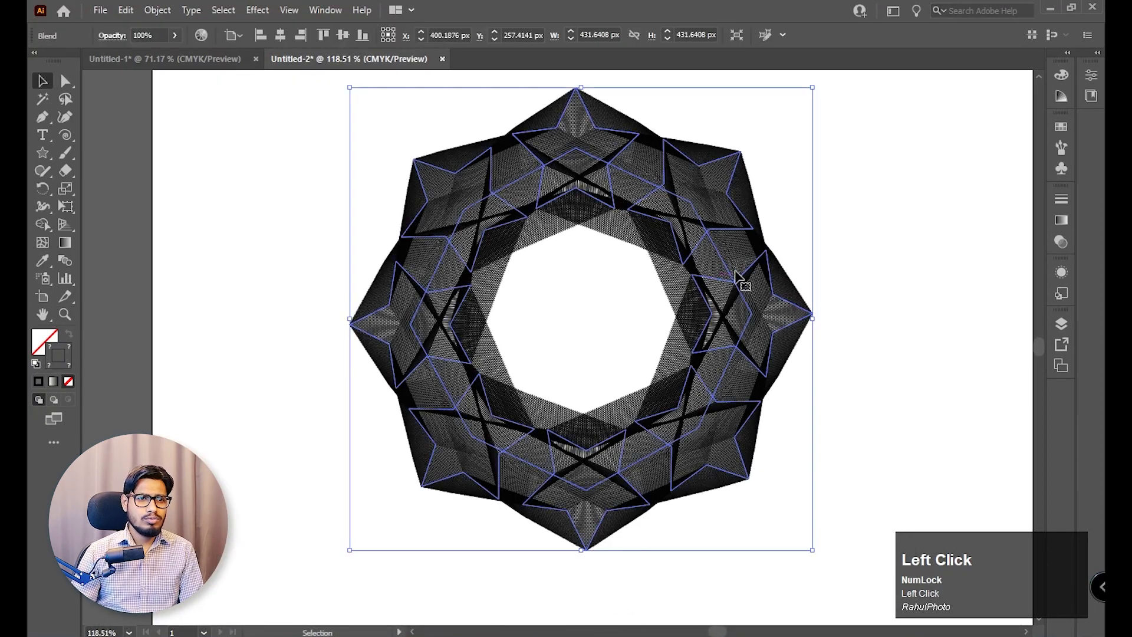
click(907, 247)
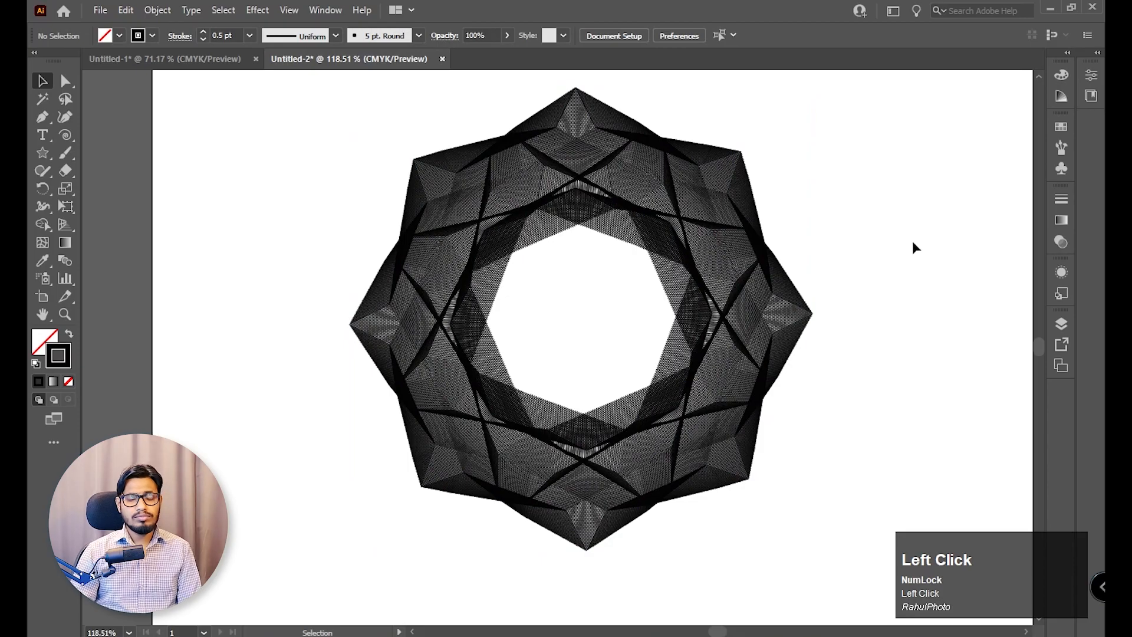